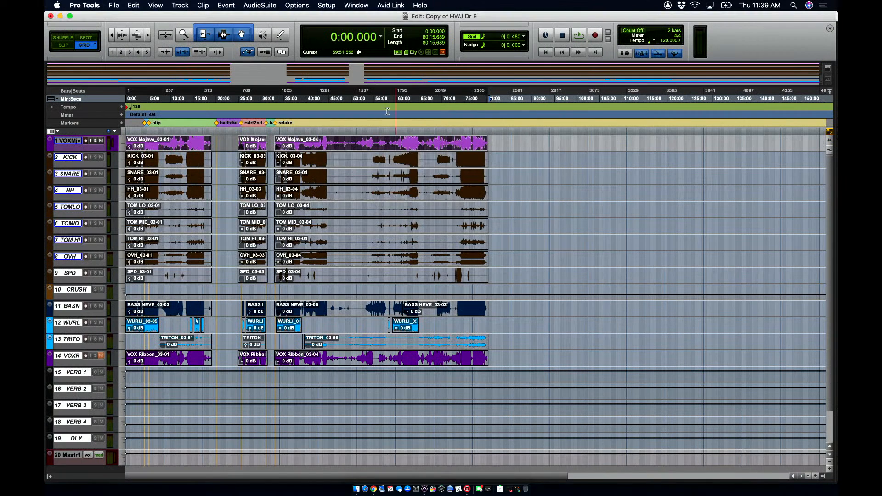
- Dismiss the warning about communication with HUI
{"action": "left_click", "coordinate": [356, 5]}
{"action": "mouse_move", "coordinate": [332, 8]}
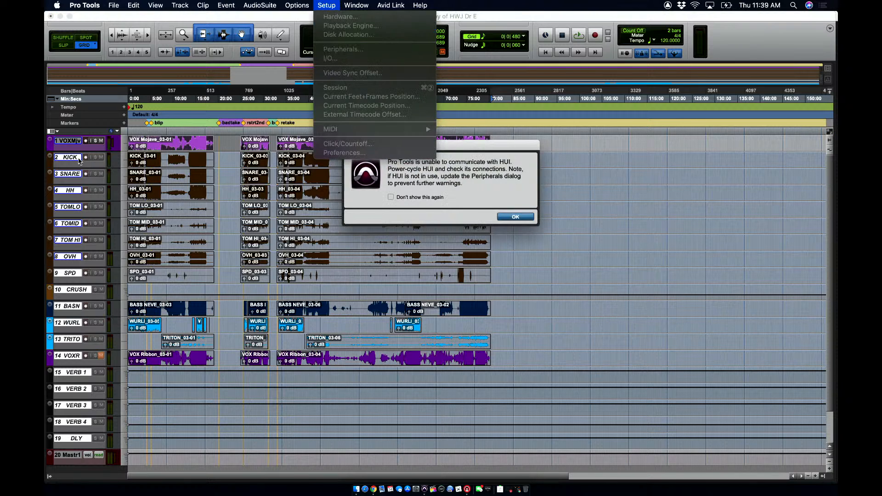
{"action": "left_click", "coordinate": [510, 217]}
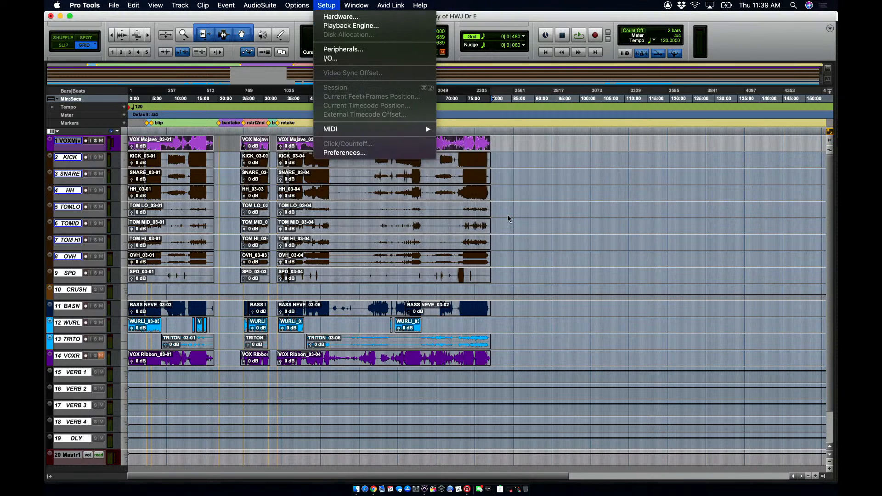
{"action": "left_click", "coordinate": [563, 38]}
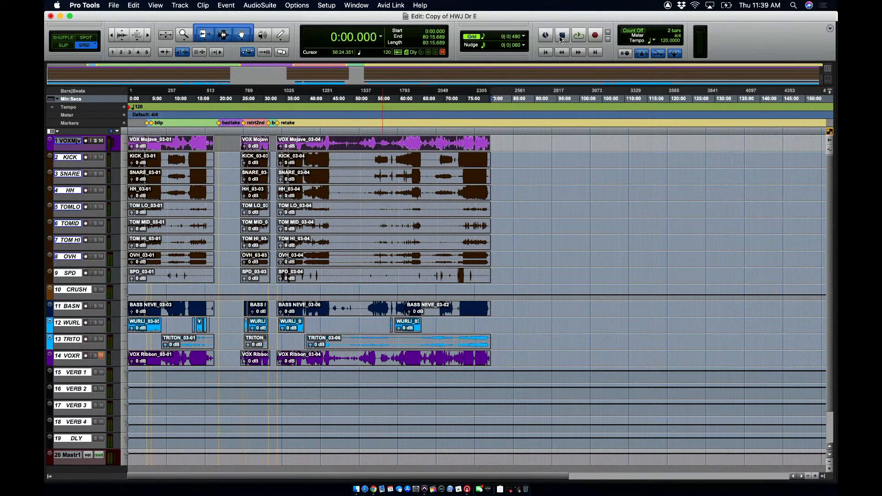
- Set the type of MIDI controller #1 to none in the Peripherals settings and accept the change
{"action": "left_click", "coordinate": [327, 5]}
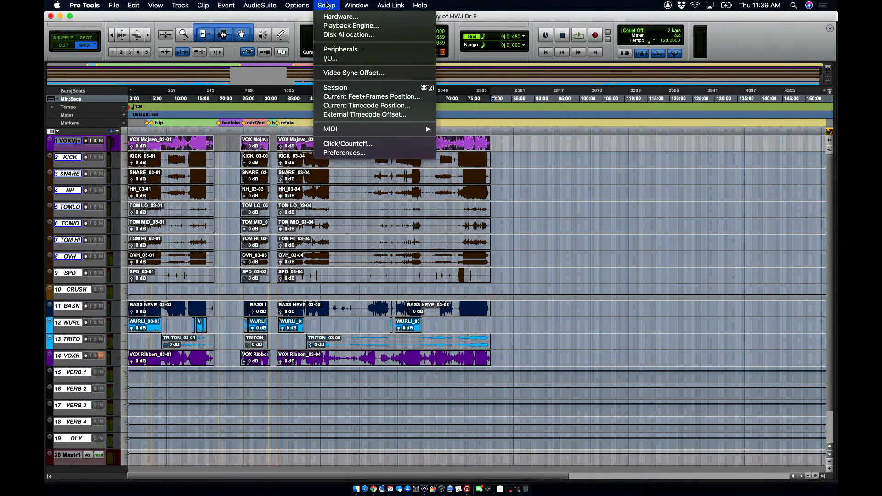
{"action": "left_click", "coordinate": [340, 49]}
{"action": "left_click", "coordinate": [430, 85]}
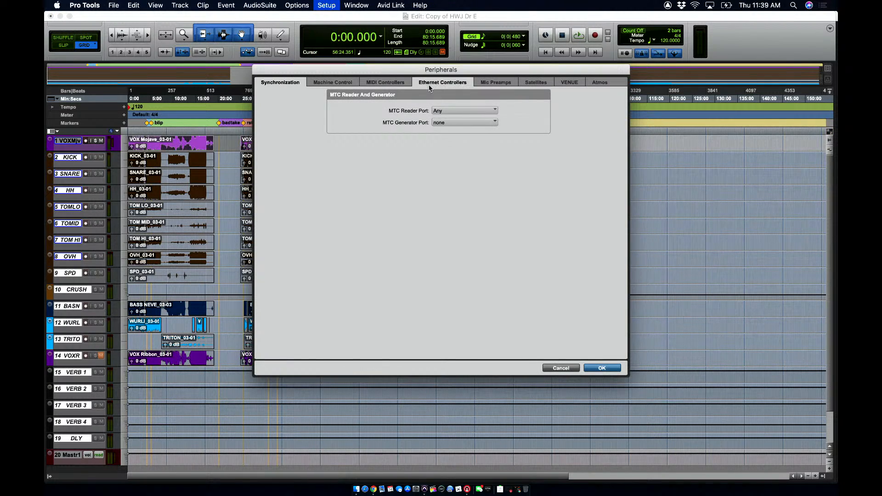
{"action": "left_click", "coordinate": [398, 85]}
{"action": "left_click", "coordinate": [377, 108]}
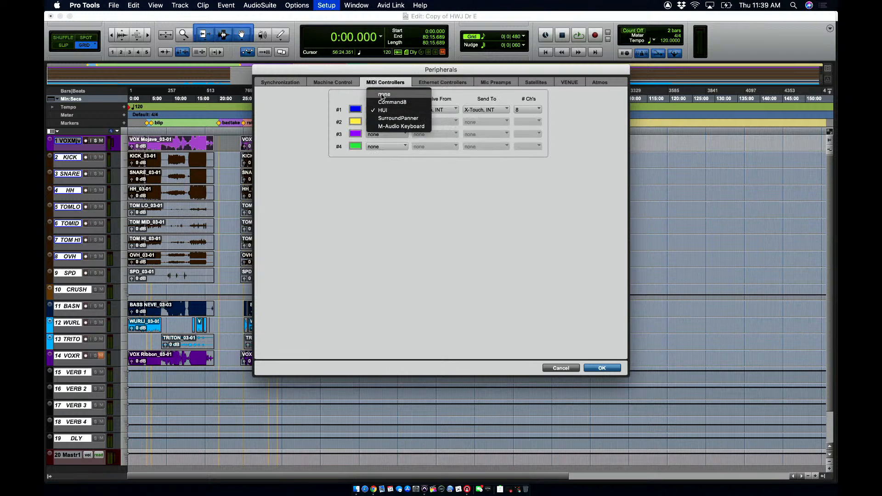
{"action": "left_click", "coordinate": [383, 95]}
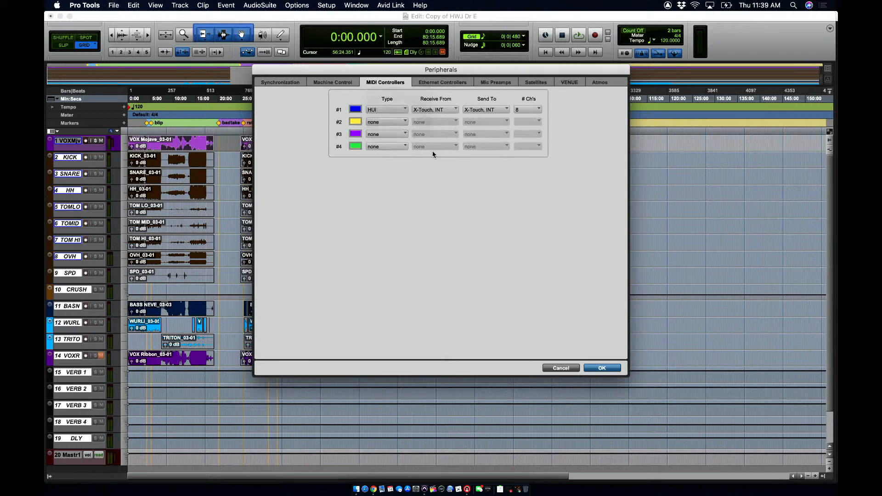
{"action": "left_click", "coordinate": [602, 368]}
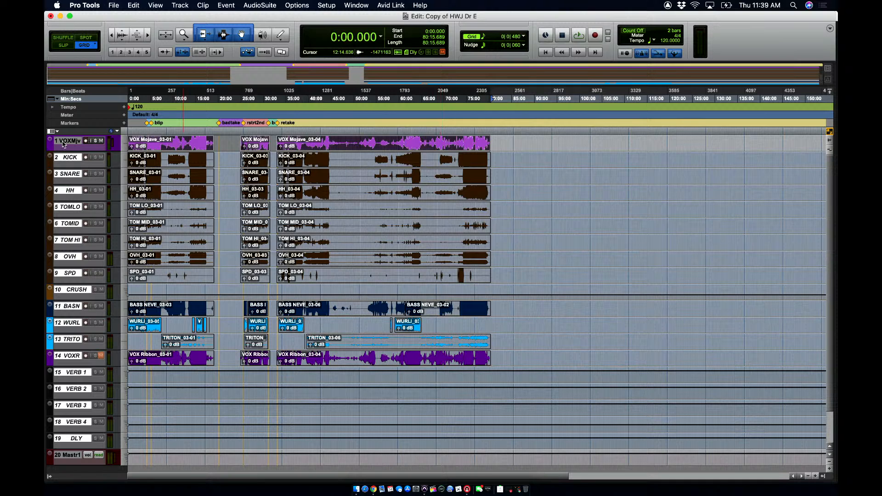
- Move the VOXMjv track below the VOXR track and hide the VOXR track
{"action": "left_click_drag", "start_coordinate": [63, 144], "coordinate": [83, 365]}
{"action": "left_click", "coordinate": [74, 340]}
{"action": "right_click", "coordinate": [74, 340]}
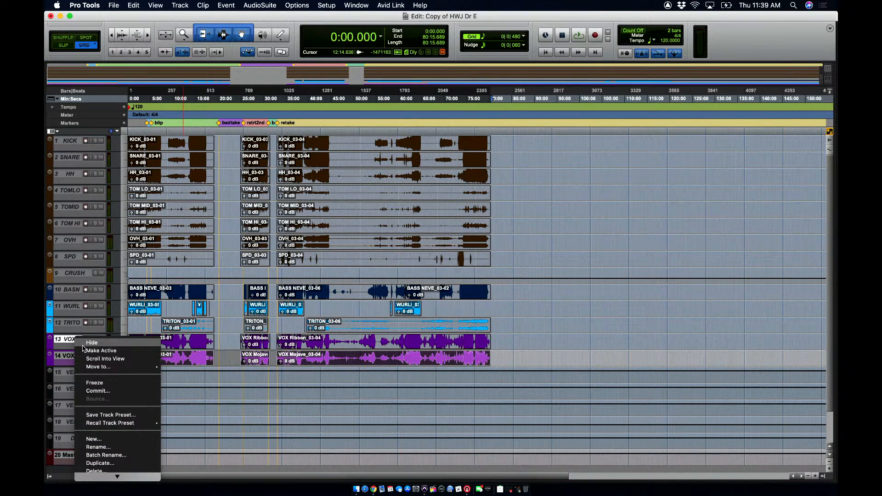
{"action": "left_click", "coordinate": [90, 343]}
- Select the KICK track and save the session under the new name "class"
{"action": "left_click", "coordinate": [73, 324]}
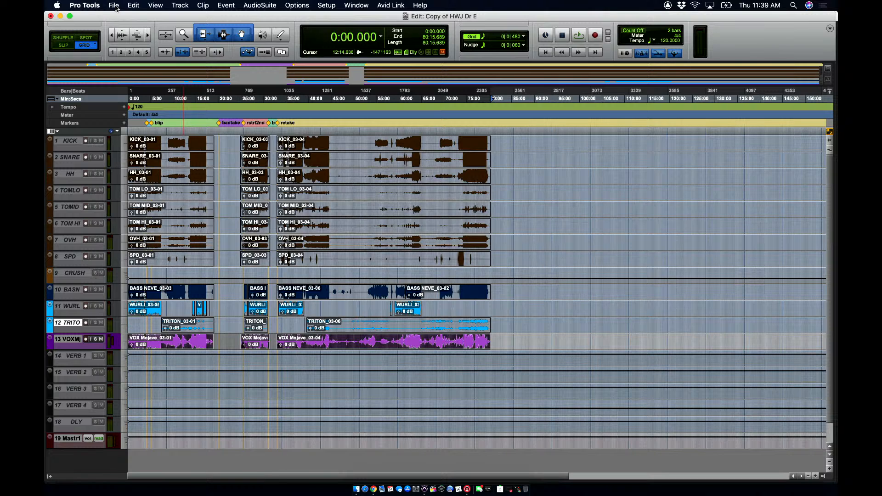
{"action": "left_click", "coordinate": [114, 5]}
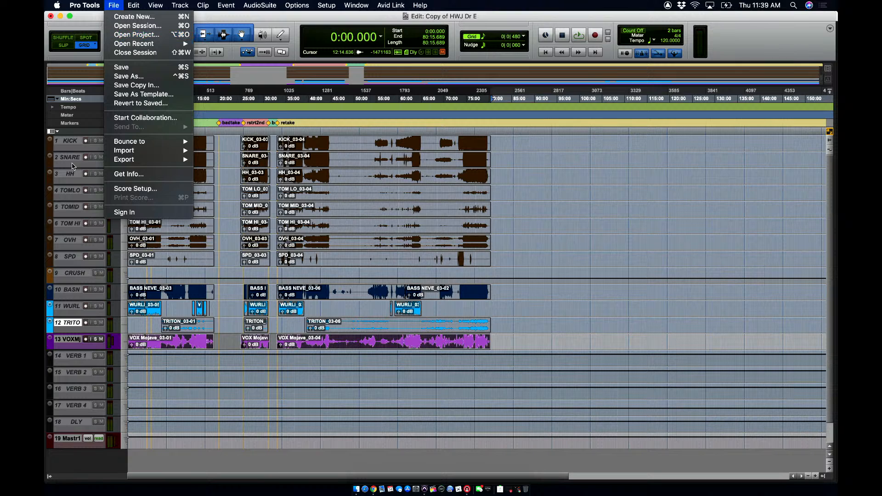
{"action": "left_click", "coordinate": [68, 141]}
{"action": "left_click", "coordinate": [68, 142]}
{"action": "left_click", "coordinate": [114, 5]}
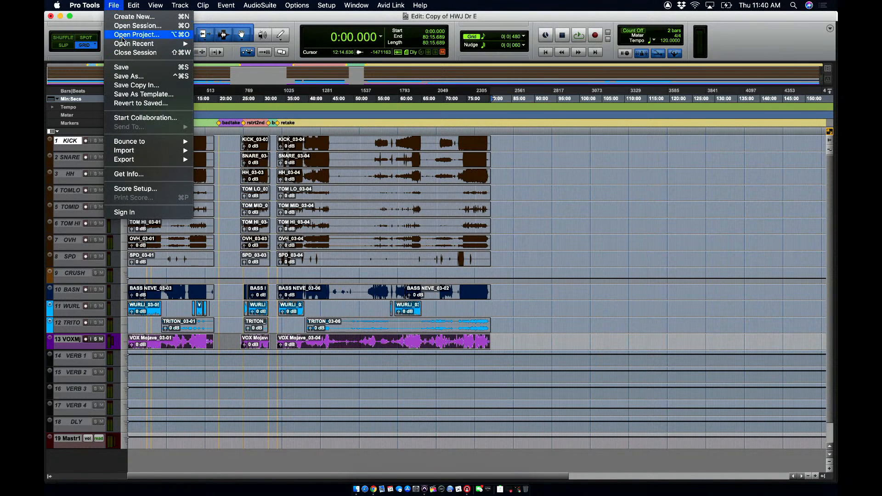
{"action": "left_click", "coordinate": [140, 80]}
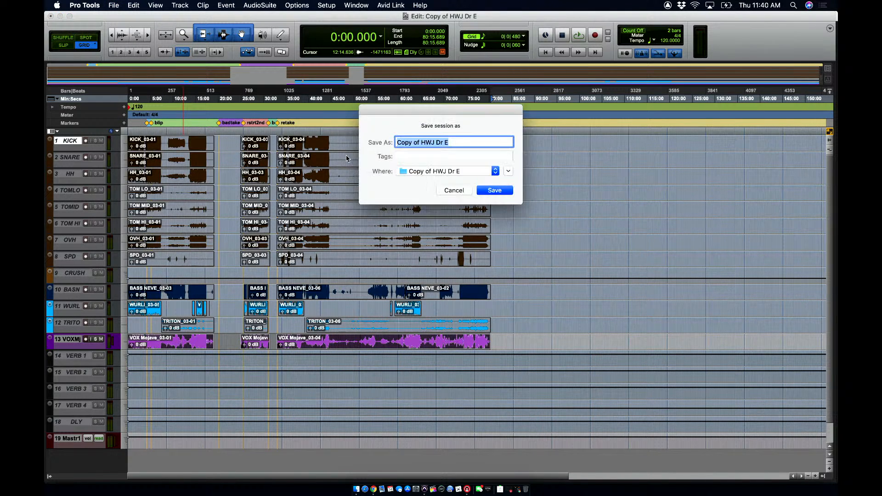
{"action": "type", "text": "cl"}
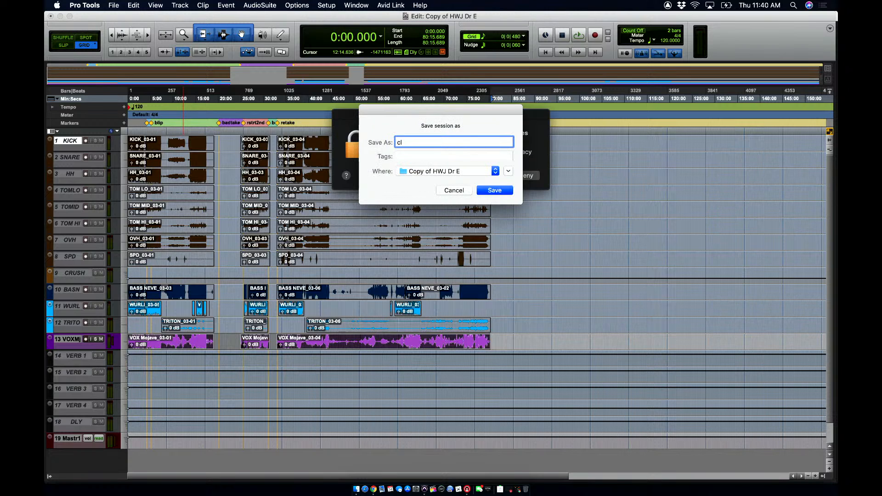
{"action": "type", "text": "ass"}
{"action": "key", "text": "Return"}
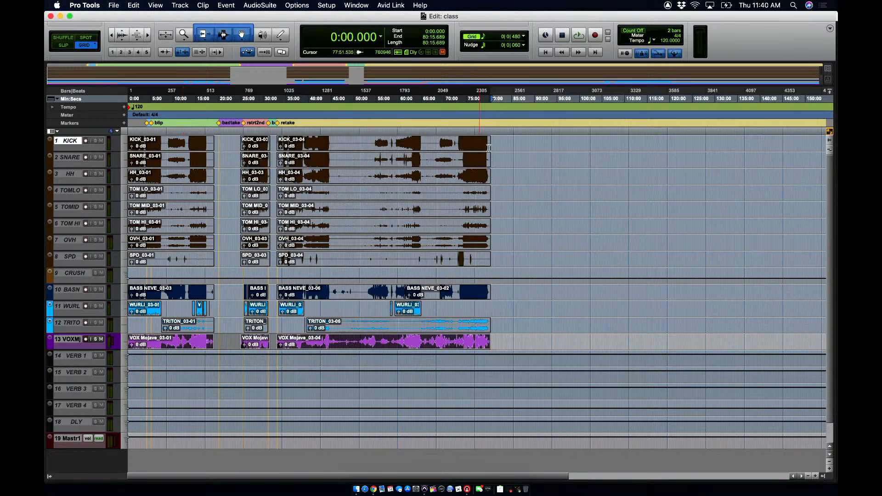
- Make all tracks from KICK through TRITON active
{"action": "left_click", "coordinate": [73, 323], "text": "shift"}
{"action": "right_click", "coordinate": [74, 323]}
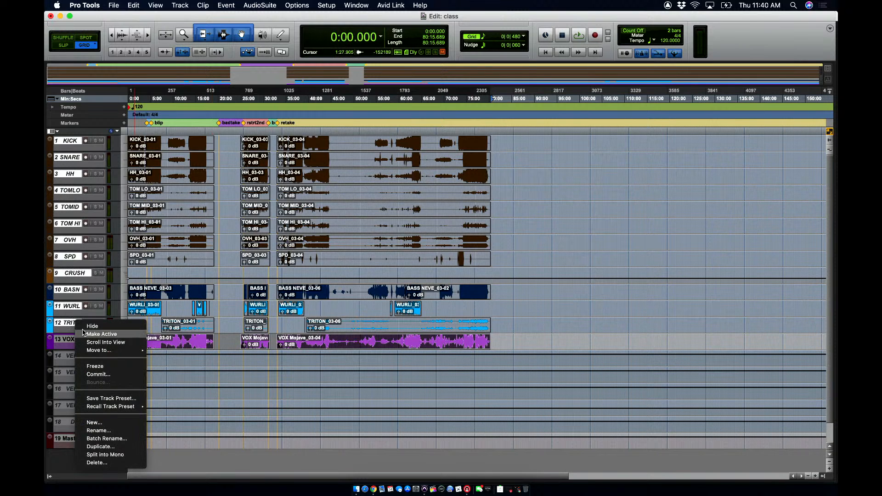
{"action": "left_click", "coordinate": [82, 333]}
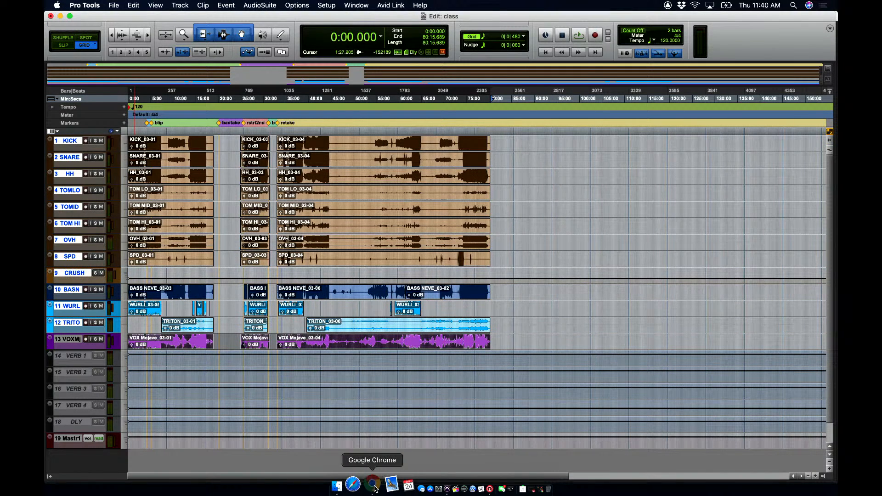
- Switch to the Google Meet call in Chrome, show the meeting chat and mute the microphone
{"action": "left_click", "coordinate": [384, 484]}
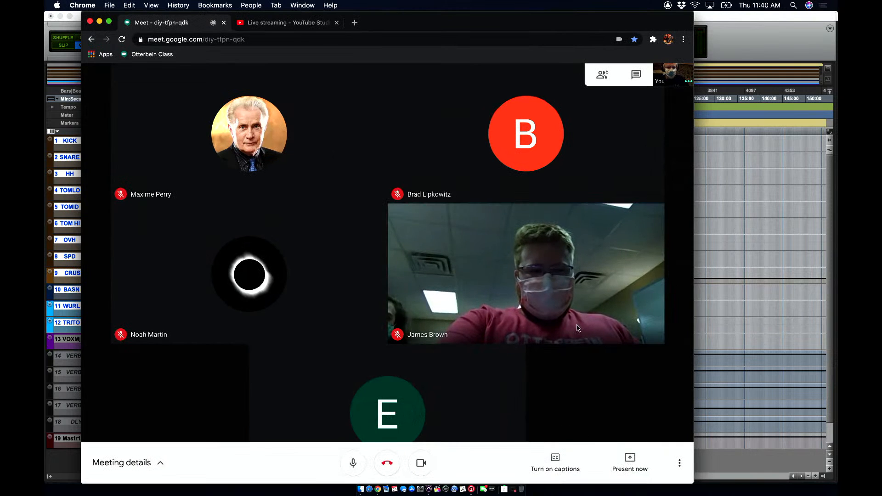
{"action": "left_click", "coordinate": [637, 75]}
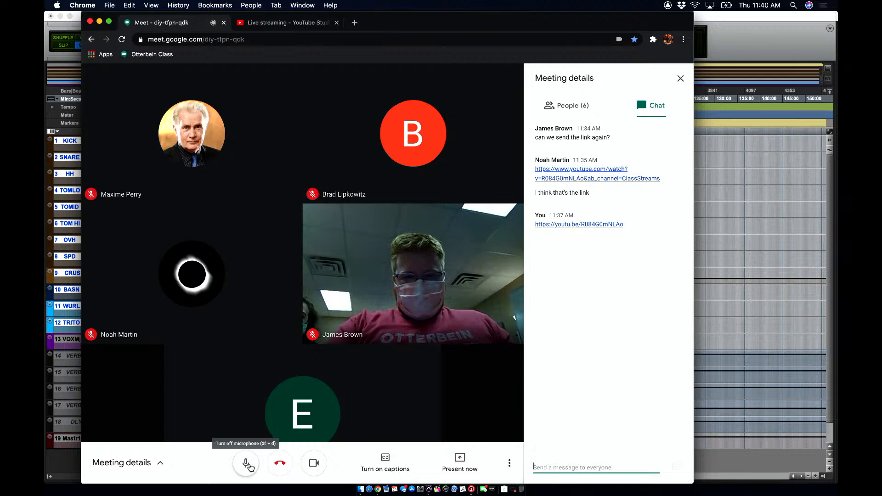
{"action": "left_click", "coordinate": [250, 467]}
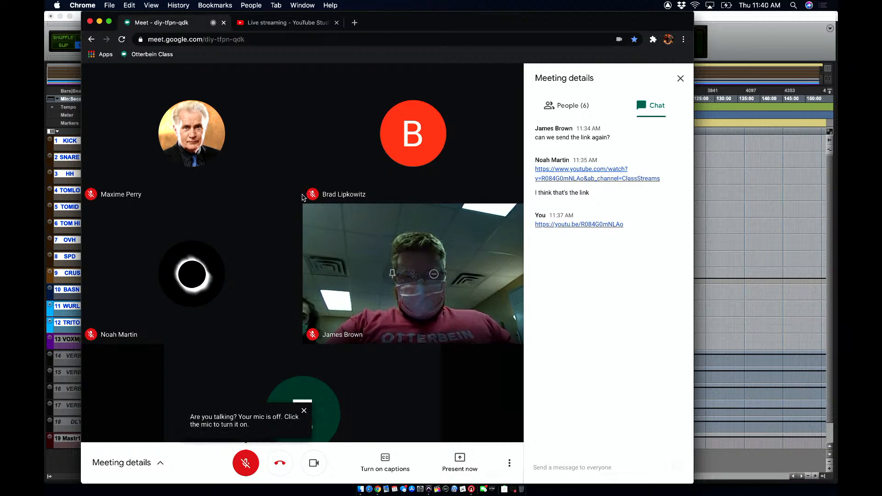
- Show the live streaming page in YouTube Studio and adjust the volume of the stream preview
{"action": "left_click", "coordinate": [282, 24]}
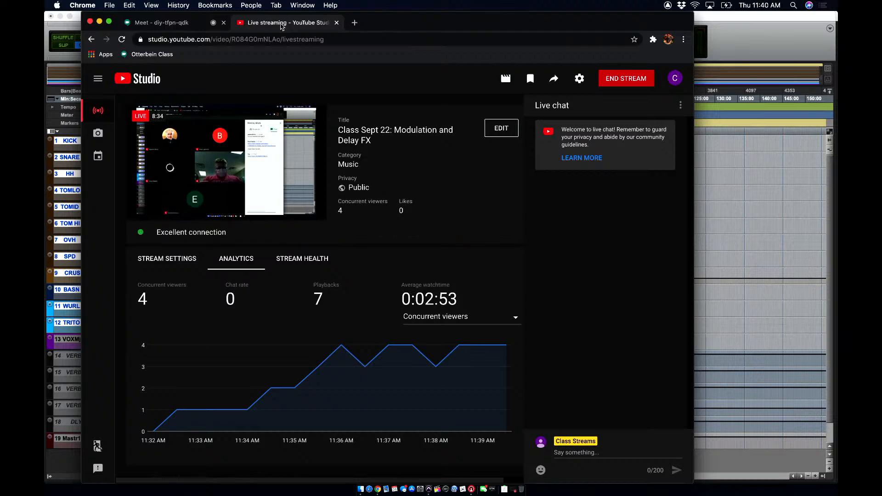
{"action": "mouse_move", "coordinate": [188, 215]}
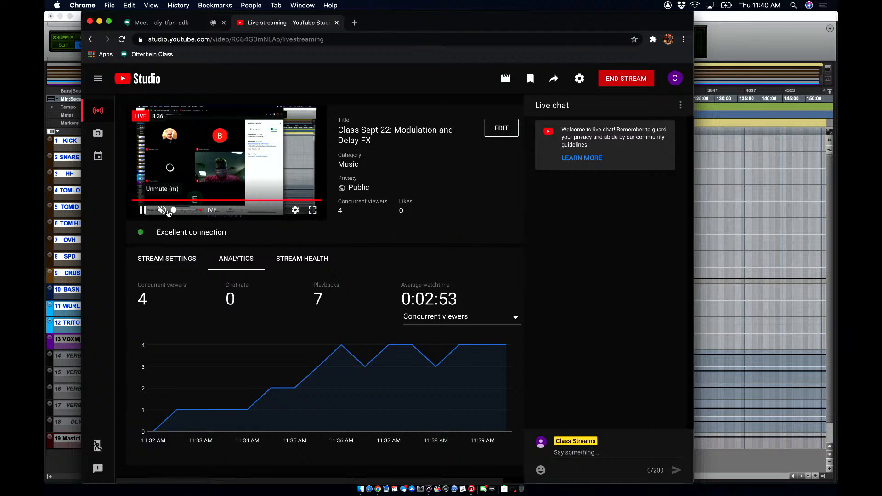
{"action": "mouse_move", "coordinate": [174, 211]}
{"action": "left_mouse_down"}
{"action": "mouse_move", "coordinate": [195, 212]}
{"action": "mouse_move", "coordinate": [169, 212]}
{"action": "left_mouse_up"}
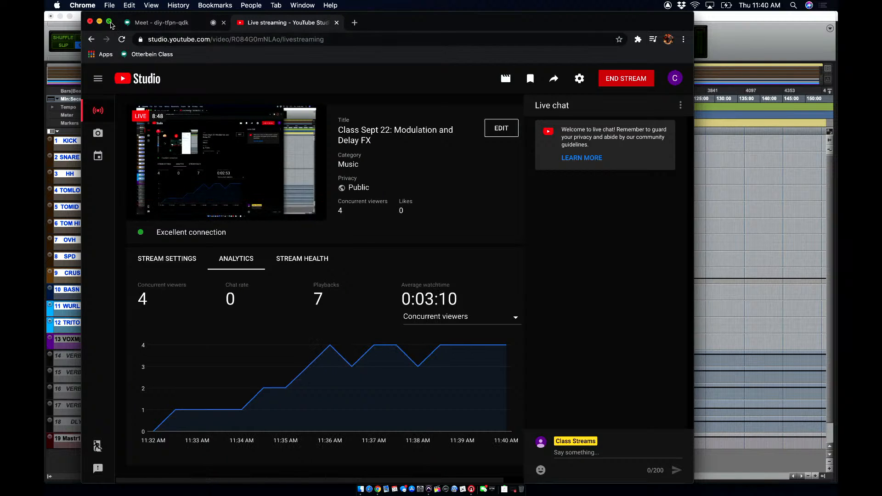
{"action": "left_click", "coordinate": [163, 21]}
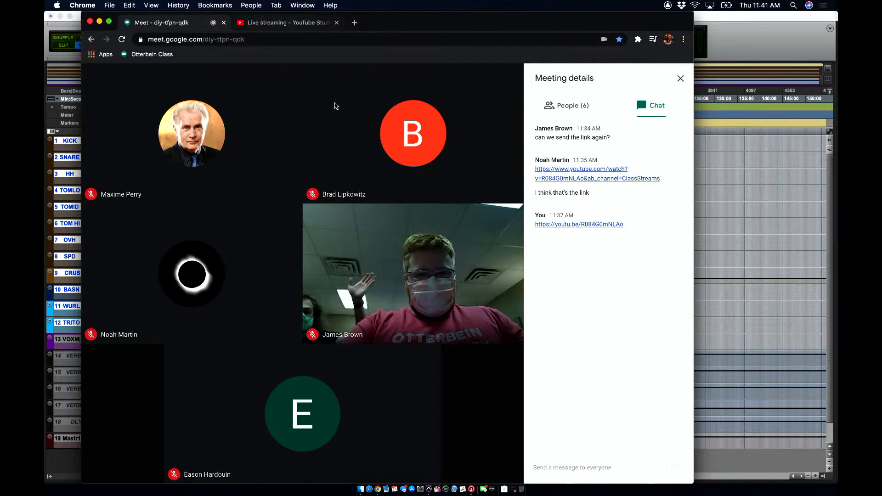
{"action": "left_click", "coordinate": [560, 469]}
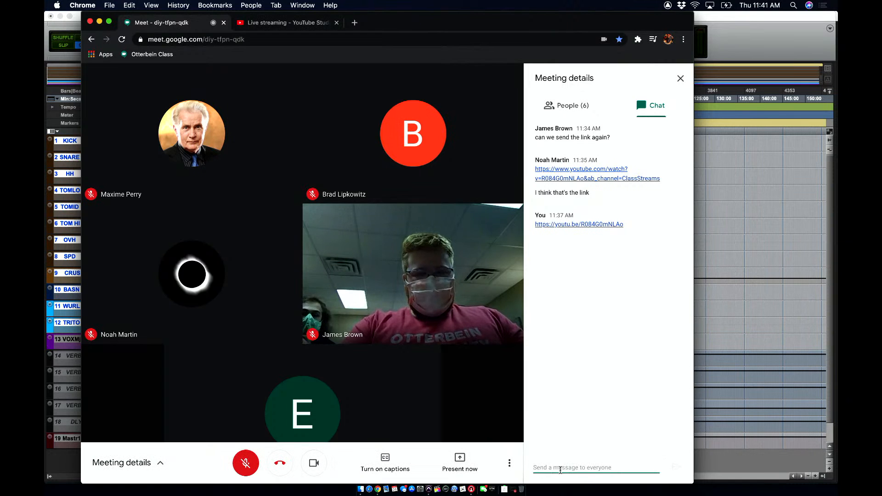
{"action": "type", "text": "hear"}
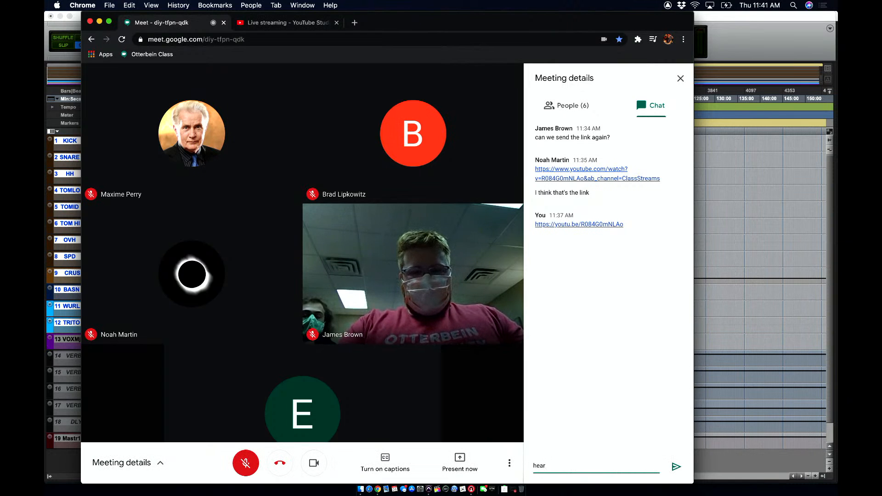
{"action": "type", "text": " the strream"}
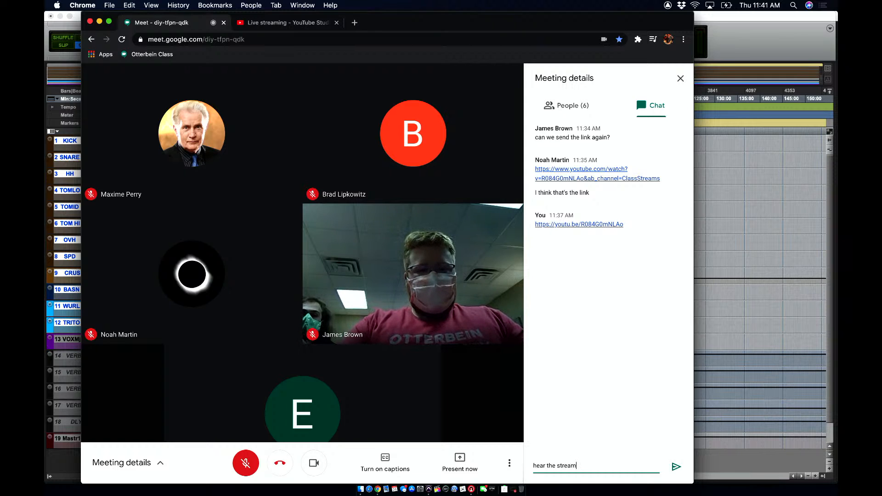
{"action": "key", "text": "BackSpace"}
{"action": "key", "text": "BackSpace"}
{"action": "key", "text": "BackSpace"}
{"action": "key", "text": "BackSpace"}
{"action": "key", "text": "BackSpace"}
{"action": "key", "text": "BackSpace"}
{"action": "key", "text": "BackSpace"}
{"action": "key", "text": "BackSpace"}
{"action": "key", "text": "BackSpace"}
{"action": "key", "text": "BackSpace"}
{"action": "key", "text": "BackSpace"}
{"action": "key", "text": "BackSpace"}
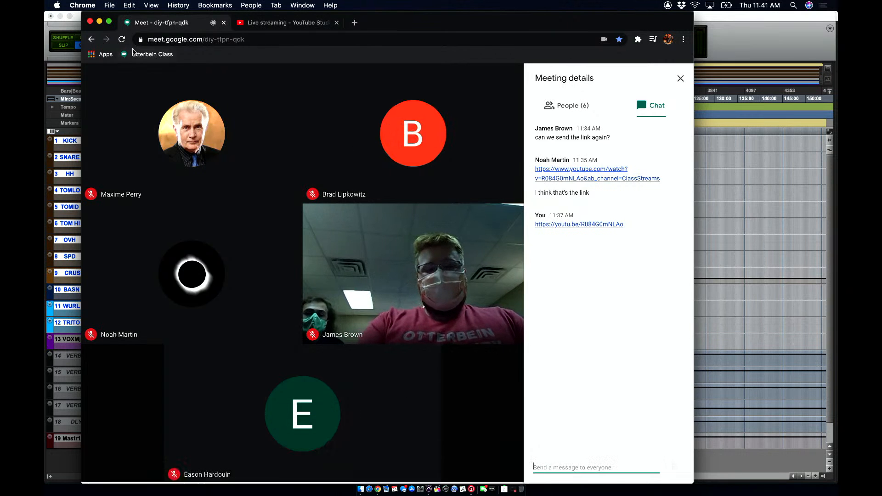
- Minimise the Chrome window and put the Pro Tools Edit window into full screen
{"action": "left_click", "coordinate": [100, 22]}
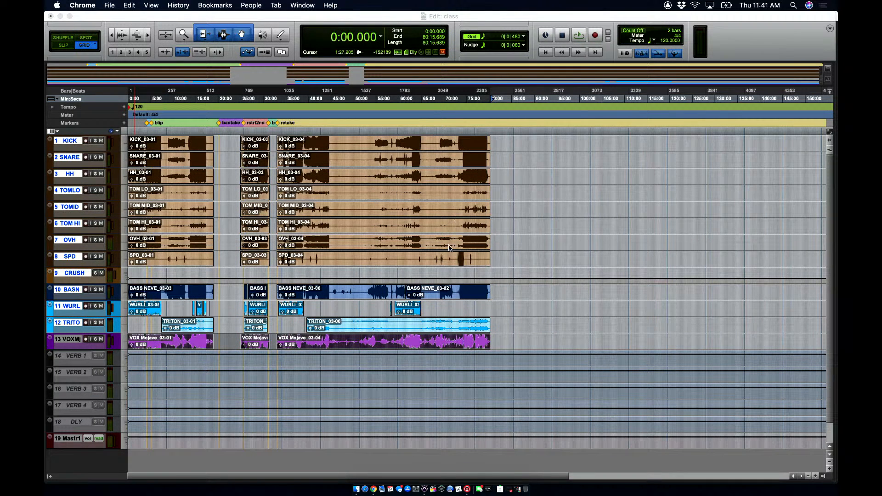
{"action": "left_click", "coordinate": [109, 6]}
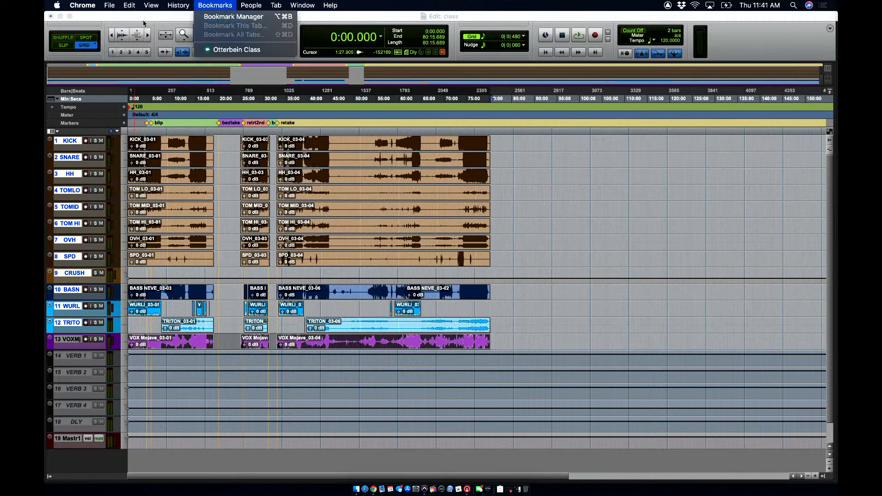
{"action": "left_click", "coordinate": [134, 16]}
{"action": "mouse_move", "coordinate": [70, 18]}
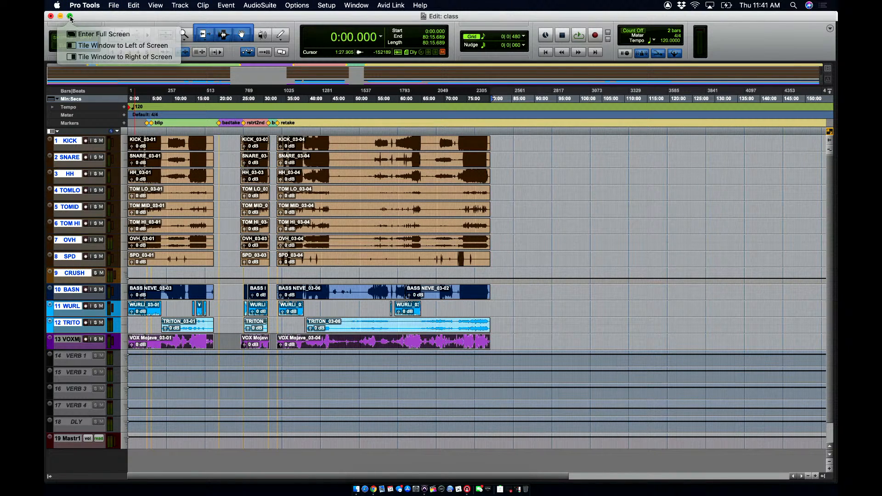
{"action": "left_click", "coordinate": [92, 30]}
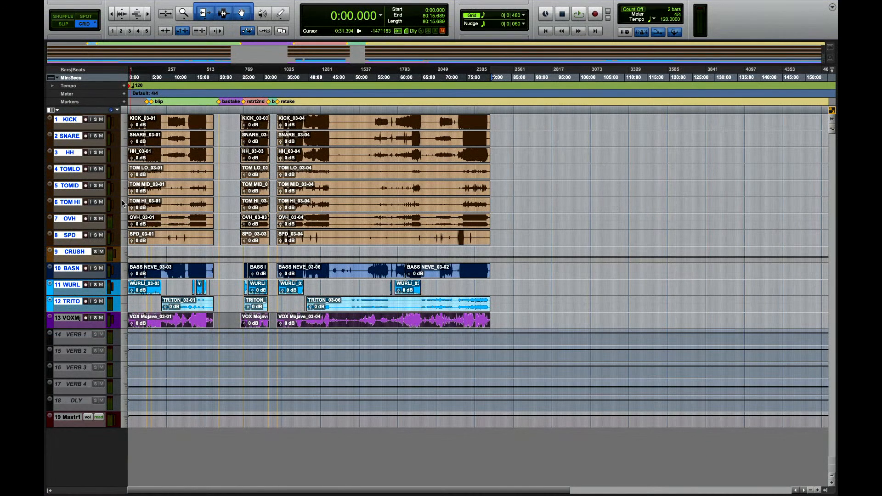
- Delete the inactive auxiliary tracks VERB 1 through VERB 4 and DLY
{"action": "left_click", "coordinate": [82, 340]}
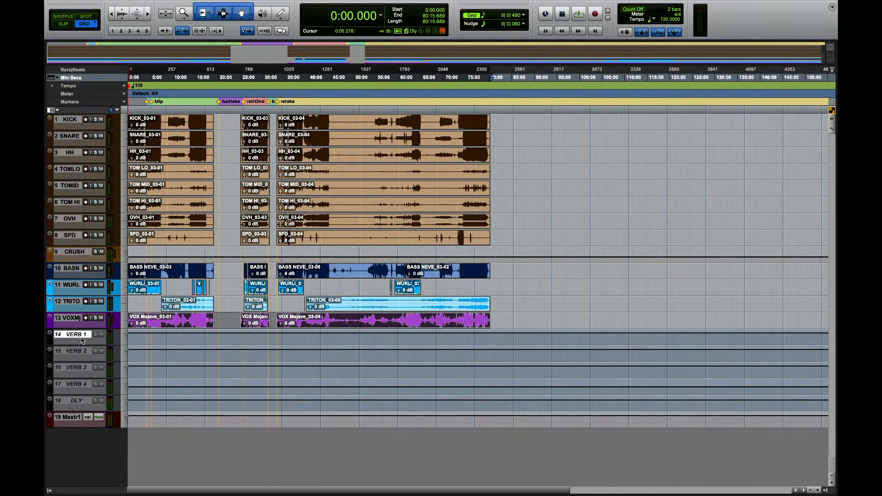
{"action": "left_click", "coordinate": [73, 403], "text": "shift"}
{"action": "right_click", "coordinate": [73, 403]}
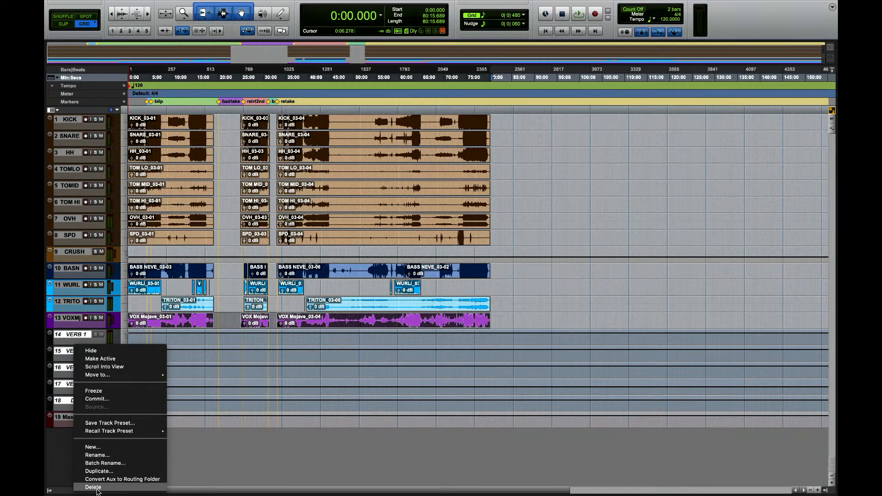
{"action": "left_click", "coordinate": [94, 487]}
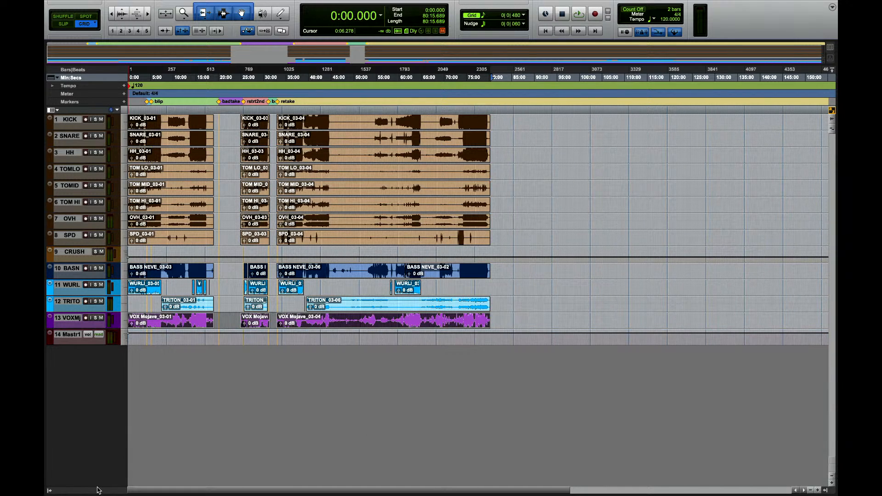
- Show the Mix window and remove the Bus 1 sends and the NLSChannel inserts from all tracks
{"action": "key", "text": "super+equal"}
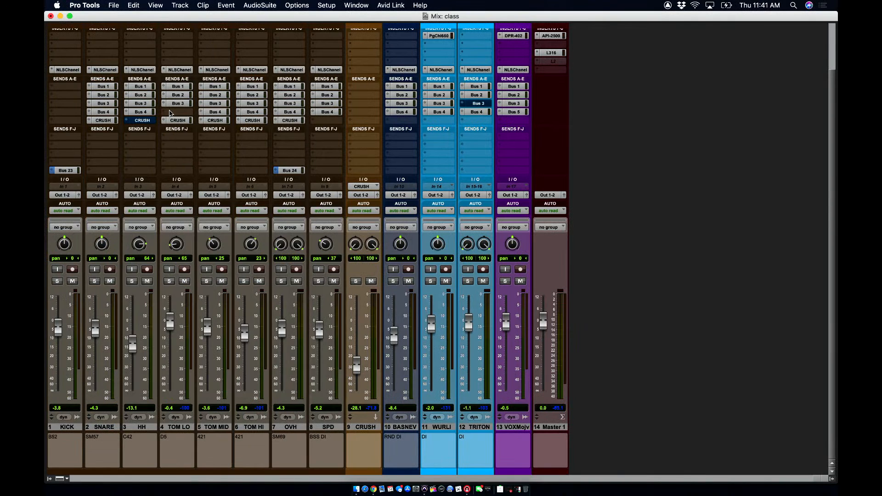
{"action": "left_click", "coordinate": [202, 86], "text": "alt"}
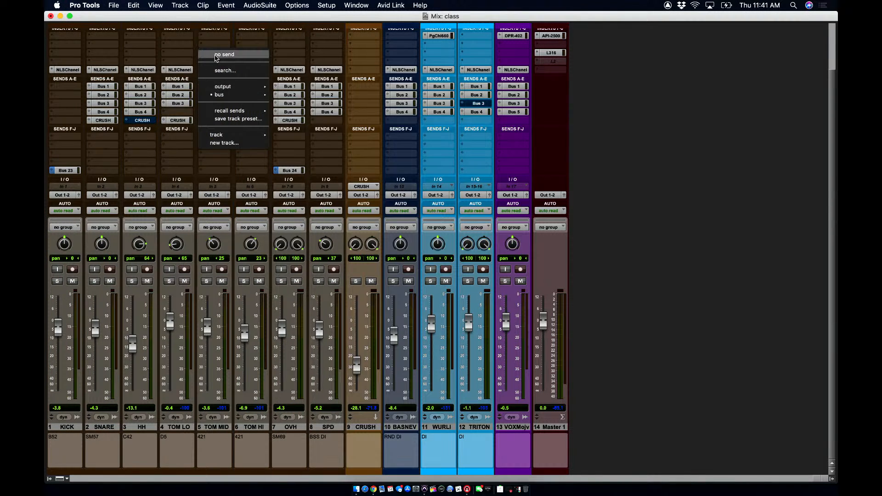
{"action": "left_click", "coordinate": [214, 55], "text": "alt"}
{"action": "key", "text": "Return"}
{"action": "left_click", "coordinate": [203, 70], "text": "alt"}
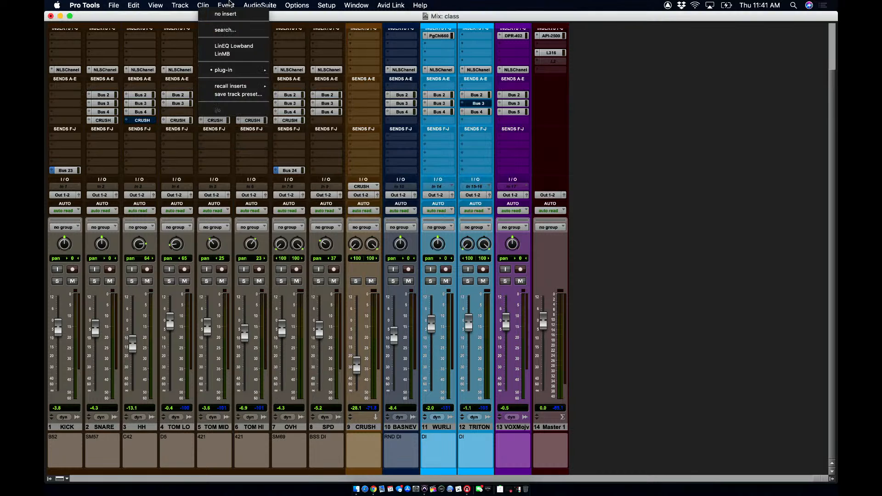
{"action": "left_click", "coordinate": [226, 15], "text": "alt"}
- Remove the remaining Bus 2, Bus 3, Bus 4, Bus 5, CRUSH, Bus 23 and Bus 24 sends from all tracks
{"action": "left_click", "coordinate": [201, 95], "text": "alt"}
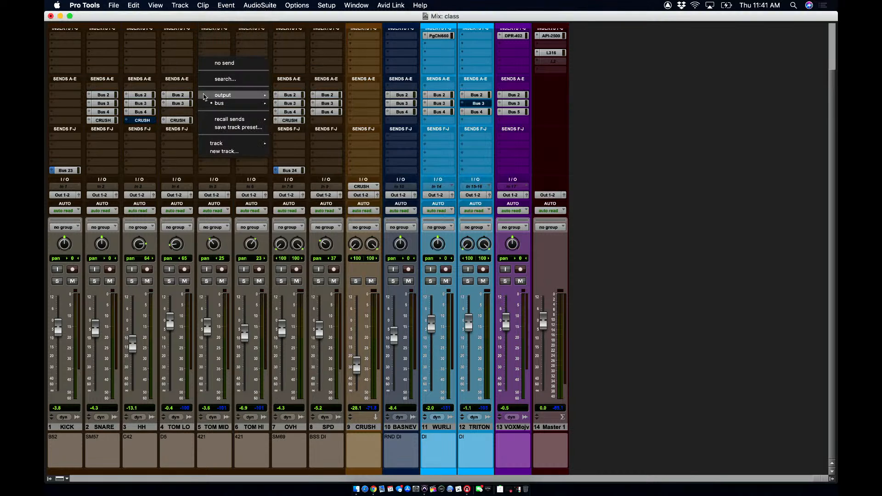
{"action": "left_click", "coordinate": [216, 62], "text": "alt"}
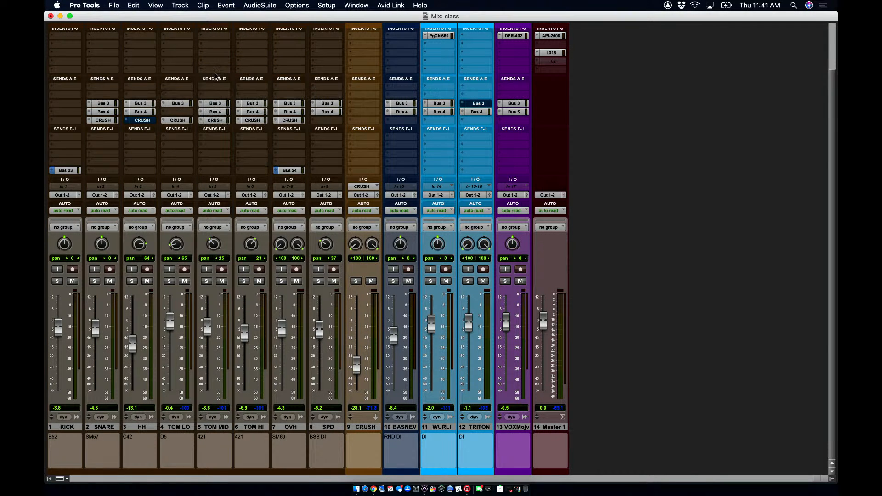
{"action": "left_click", "coordinate": [201, 103], "text": "alt"}
{"action": "left_click", "coordinate": [216, 69], "text": "alt"}
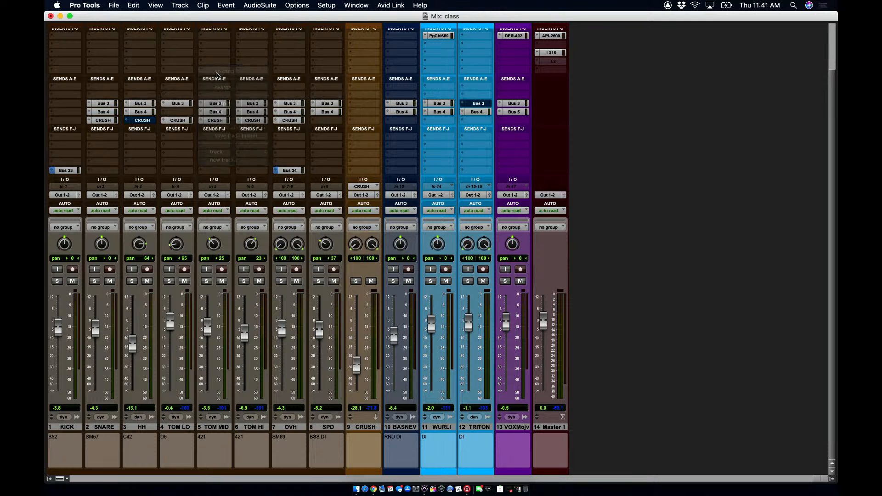
{"action": "left_click", "coordinate": [201, 112], "text": "alt"}
{"action": "left_click", "coordinate": [216, 78], "text": "alt"}
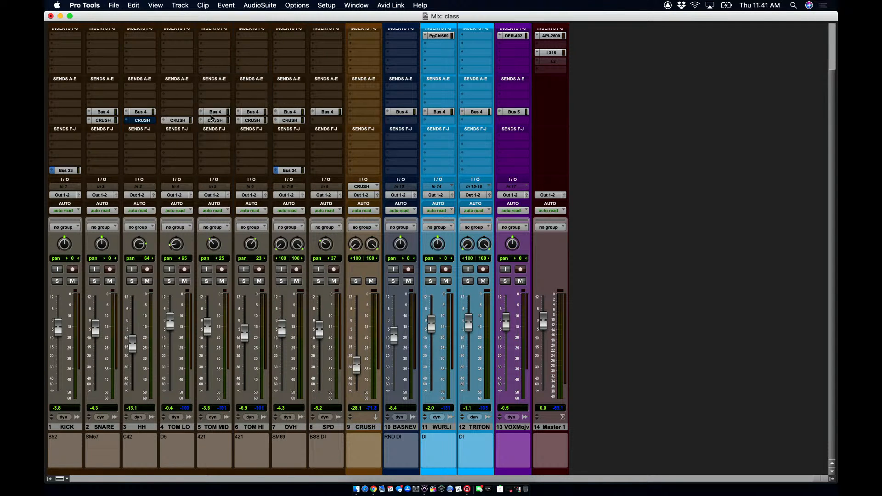
{"action": "left_click", "coordinate": [201, 120], "text": "alt"}
{"action": "left_click", "coordinate": [216, 87], "text": "alt"}
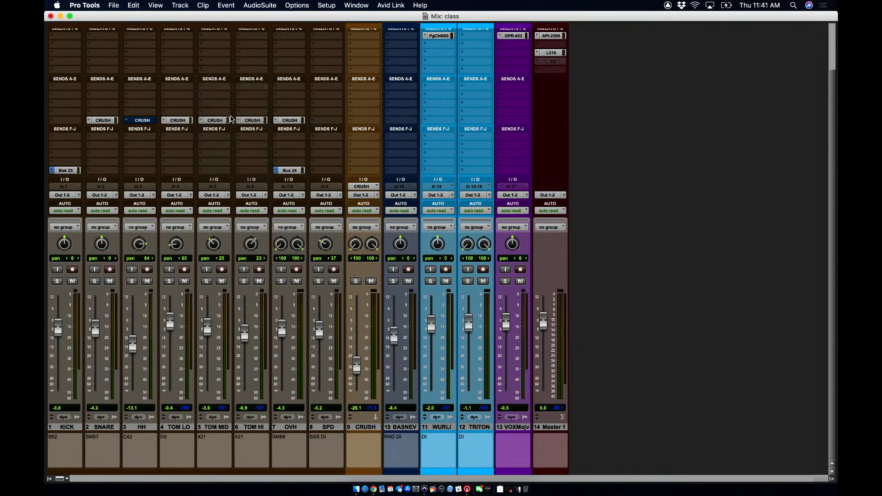
{"action": "left_click", "coordinate": [276, 171], "text": "alt"}
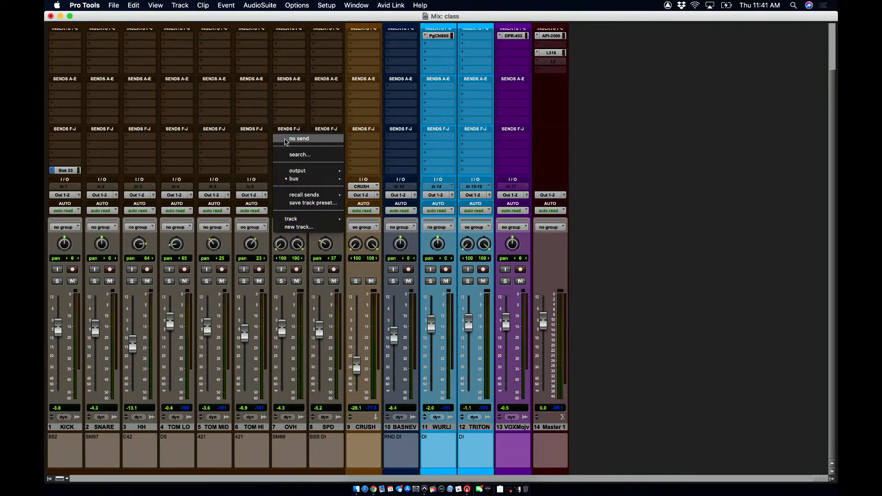
{"action": "left_click", "coordinate": [287, 141], "text": "alt"}
- Assign the OVH track's output to the stereo path Out 1-2
{"action": "left_click", "coordinate": [285, 196]}
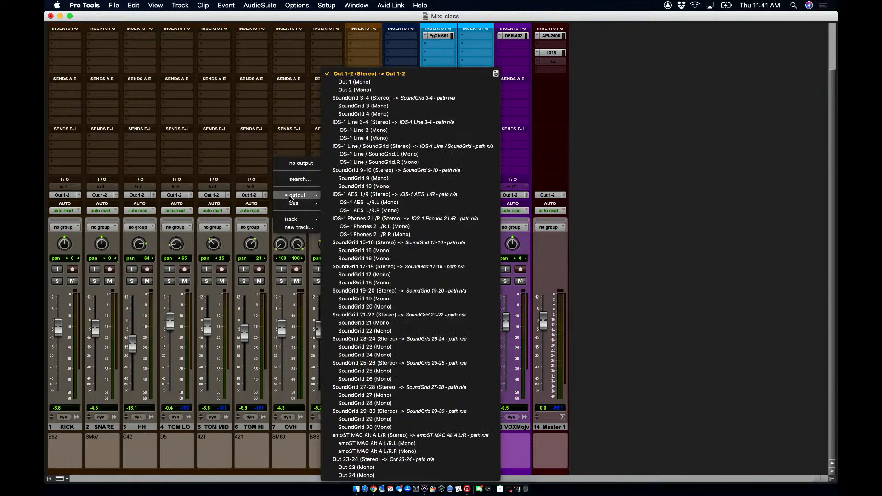
{"action": "mouse_move", "coordinate": [307, 199]}
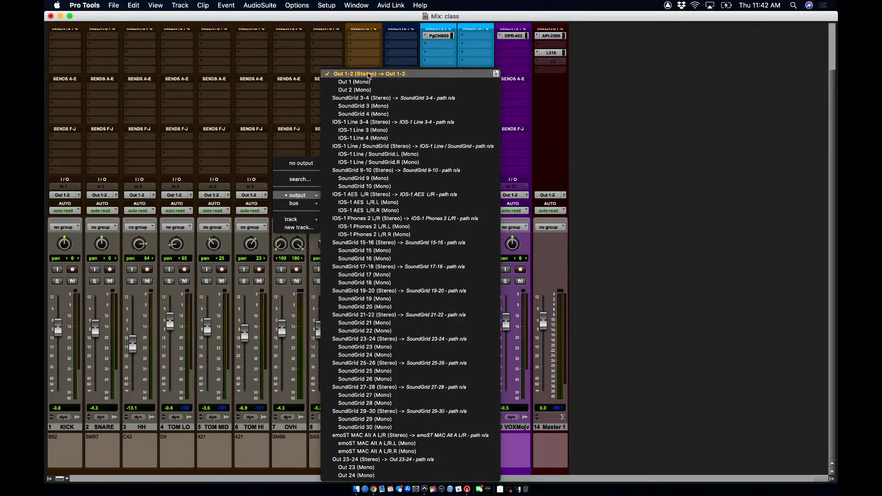
{"action": "left_click", "coordinate": [364, 75]}
- Reselect HDMI as the playback engine and accept saving and closing the session
{"action": "left_click", "coordinate": [283, 5]}
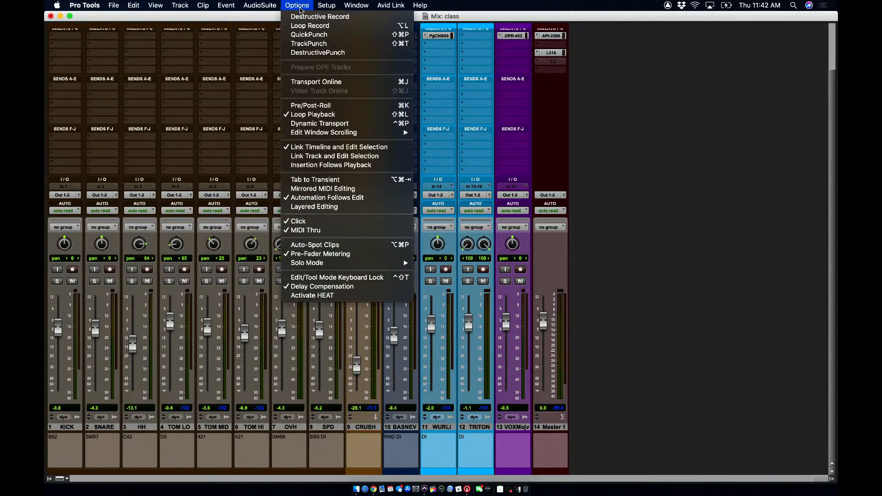
{"action": "mouse_move", "coordinate": [261, 5]}
{"action": "left_click", "coordinate": [340, 25]}
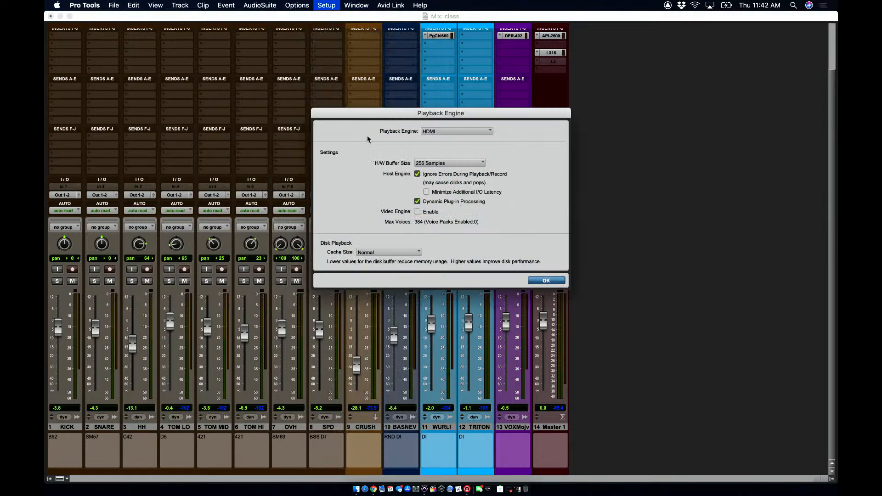
{"action": "left_click", "coordinate": [457, 132]}
{"action": "left_click", "coordinate": [457, 133]}
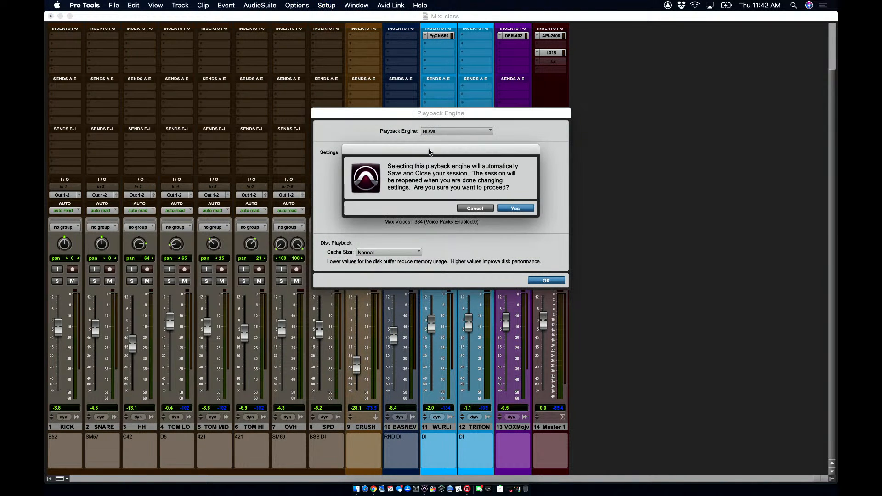
{"action": "left_click", "coordinate": [515, 209]}
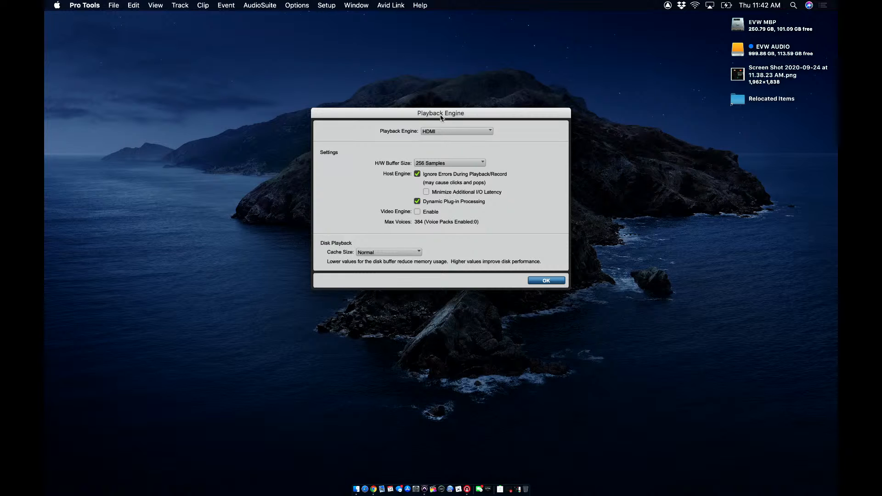
- Set the hardware buffer size to 1024 samples and accept the playback engine settings so the session reopens
{"action": "left_click_drag", "start_coordinate": [440, 117], "coordinate": [422, 104]}
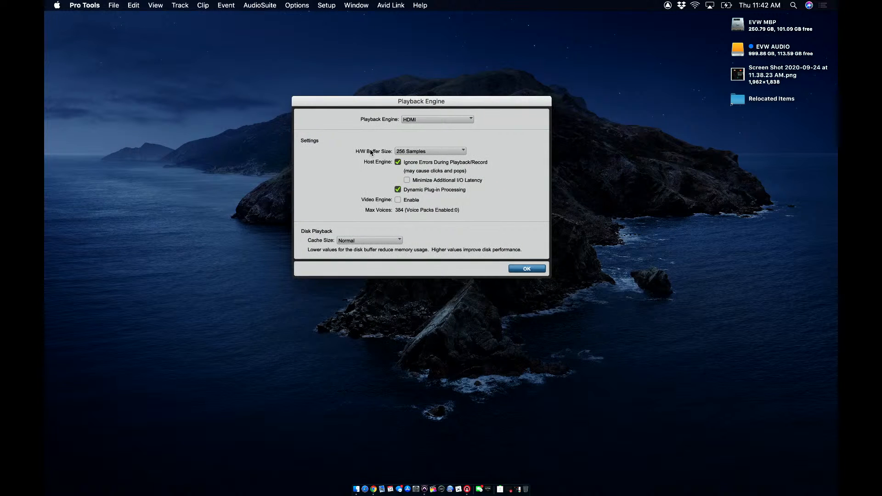
{"action": "left_click", "coordinate": [418, 153]}
{"action": "left_click", "coordinate": [417, 171]}
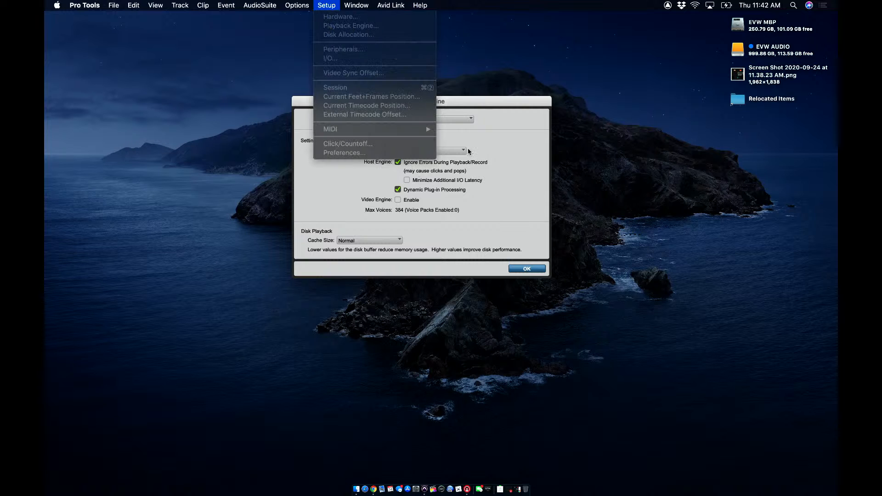
{"action": "left_click", "coordinate": [472, 163]}
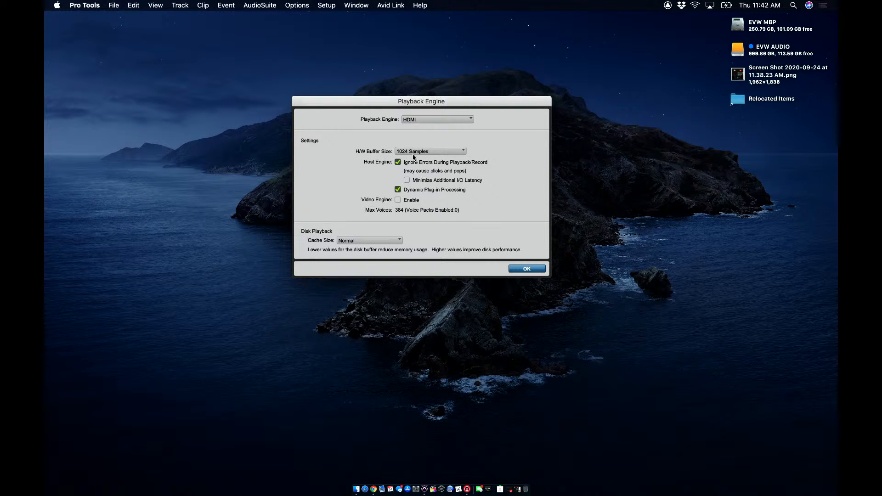
{"action": "left_click", "coordinate": [527, 269]}
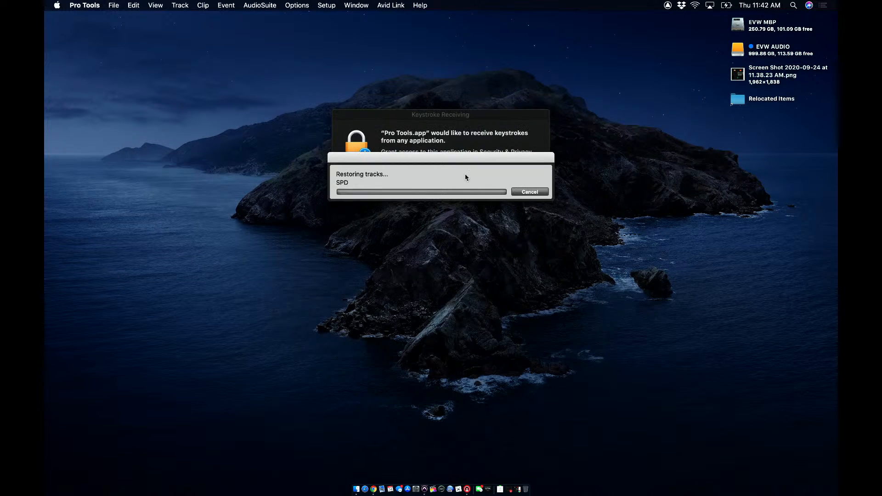
- Answer the keystroke access request by opening System Preferences, and quit System Preferences to return to the session
{"action": "left_click_drag", "start_coordinate": [493, 119], "coordinate": [256, 268]}
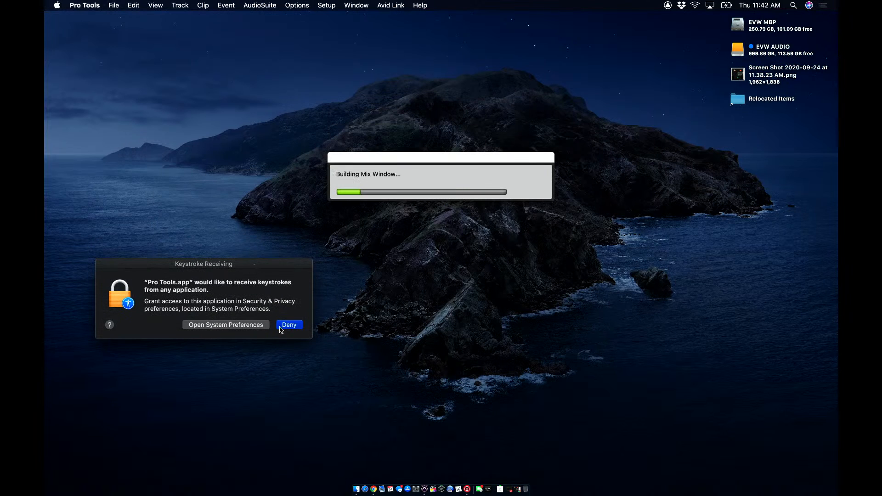
{"action": "left_click", "coordinate": [243, 325]}
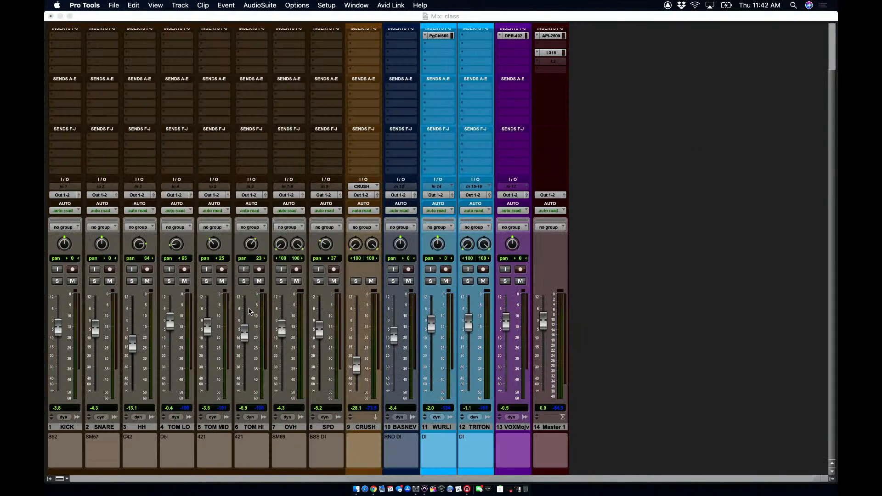
{"action": "left_click_drag", "start_coordinate": [314, 214], "coordinate": [291, 211]}
{"action": "key", "text": "super+q"}
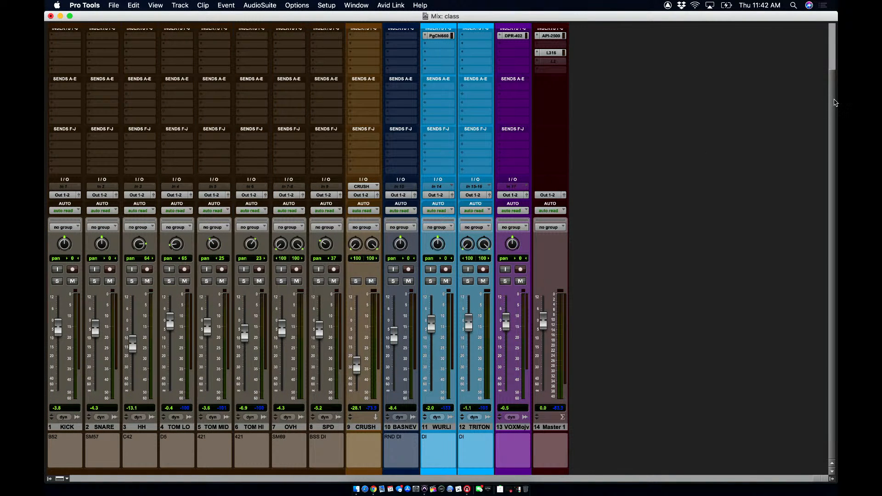
- Remove the plug-ins in insert slots F, B and A from all instrument and vocal tracks, keeping those on Master 1
{"action": "scroll", "coordinate": [826, 39], "scroll_direction": "up", "scroll_amount": 2}
{"action": "scroll", "coordinate": [826, 39], "scroll_direction": "up", "scroll_amount": 3}
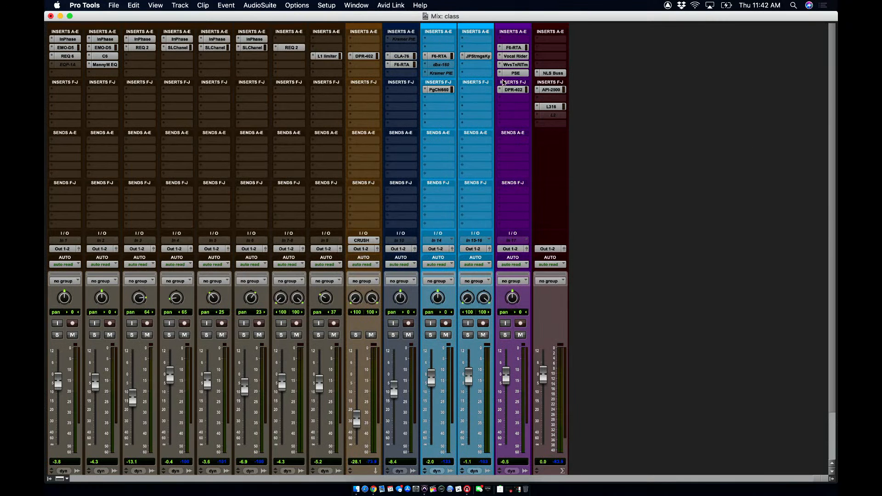
{"action": "left_click", "coordinate": [424, 91], "text": "alt"}
{"action": "left_click", "coordinate": [449, 33]}
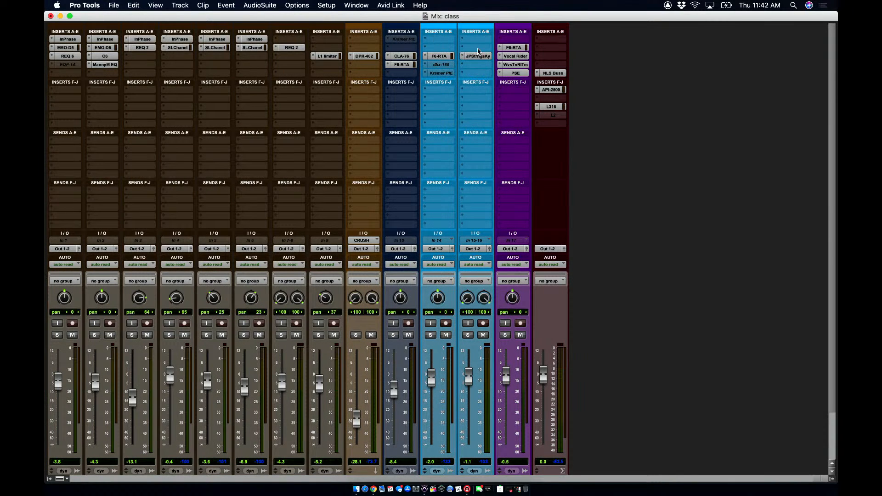
{"action": "left_click", "coordinate": [500, 49]}
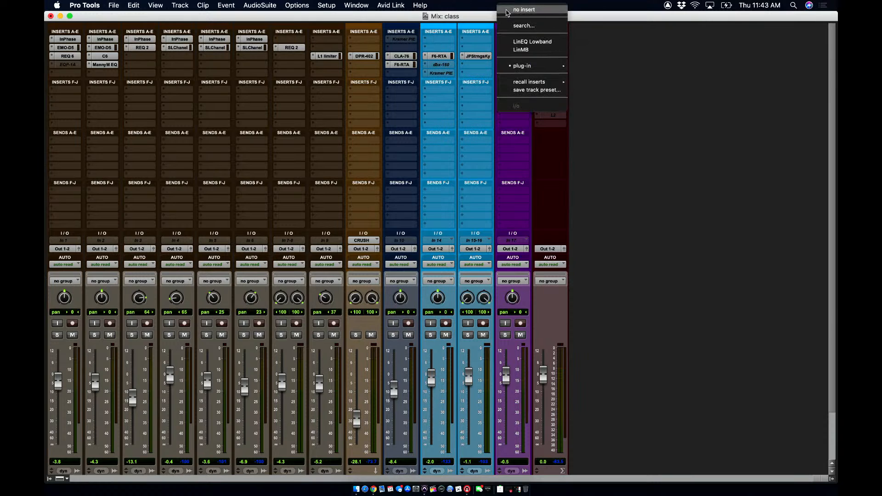
{"action": "left_click", "coordinate": [506, 10]}
{"action": "left_click", "coordinate": [506, 47], "text": "alt"}
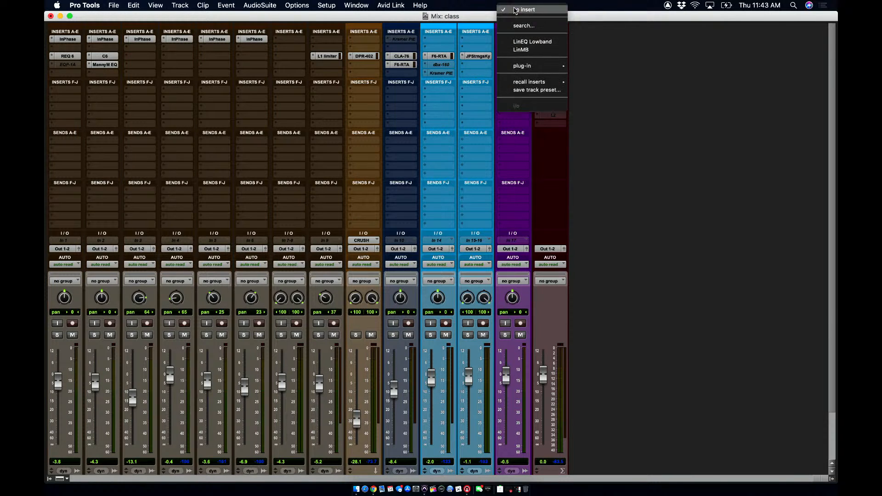
{"action": "left_click", "coordinate": [515, 12]}
- Remove the plug-ins in insert slots C, D and E from the instrument and vocal tracks
{"action": "left_click", "coordinate": [500, 55], "text": "alt"}
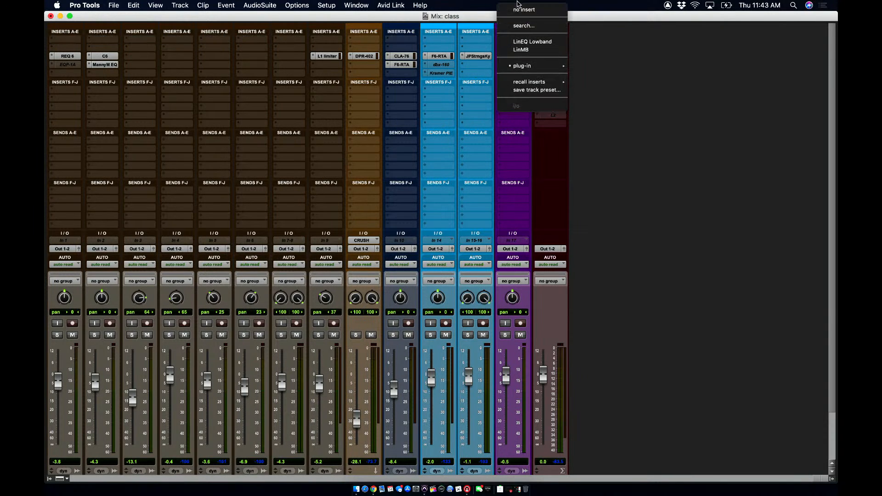
{"action": "left_click", "coordinate": [508, 13]}
{"action": "left_click", "coordinate": [500, 64], "text": "alt"}
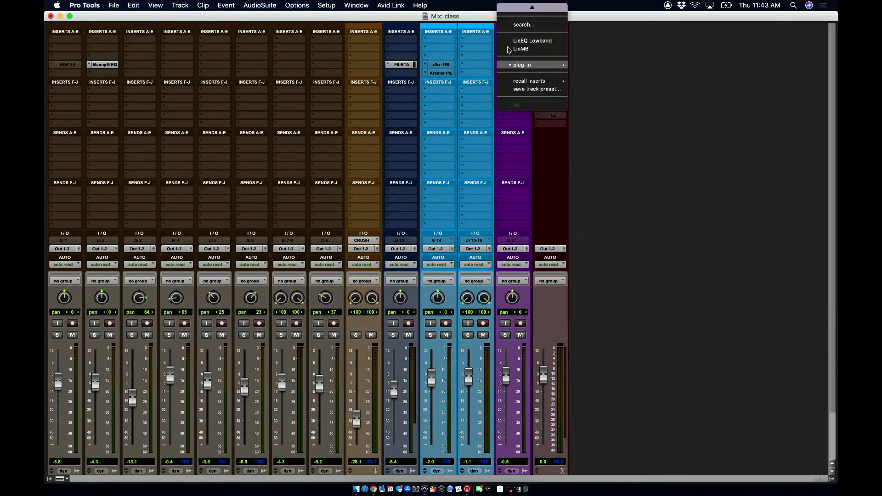
{"action": "left_click", "coordinate": [517, 10]}
{"action": "left_click", "coordinate": [501, 74], "text": "alt"}
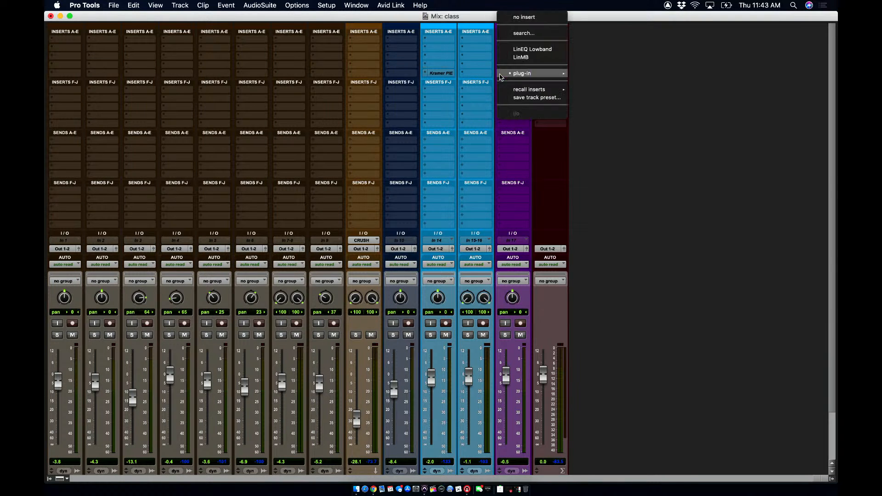
{"action": "left_click", "coordinate": [514, 10]}
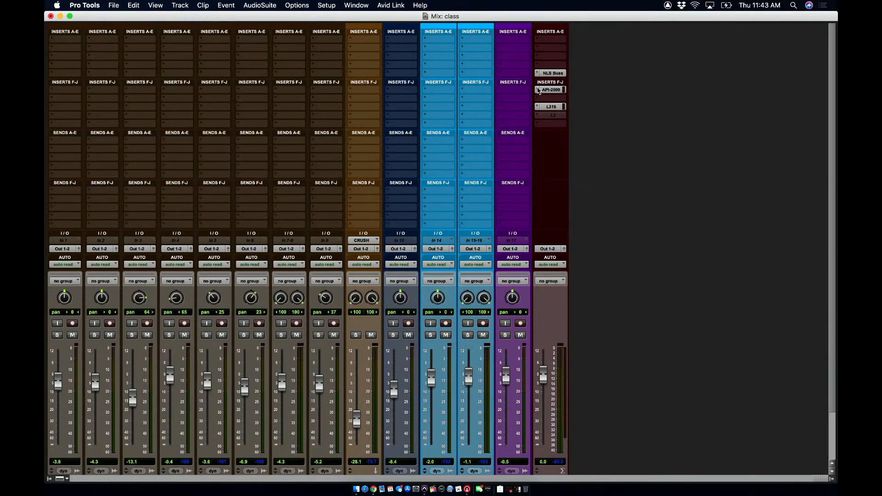
- Remove the API-2500 and NLS Buss plug-ins from the Master 1 track
{"action": "left_click", "coordinate": [538, 89]}
{"action": "left_click", "coordinate": [545, 31]}
{"action": "left_click", "coordinate": [538, 75]}
{"action": "left_click", "coordinate": [549, 19]}
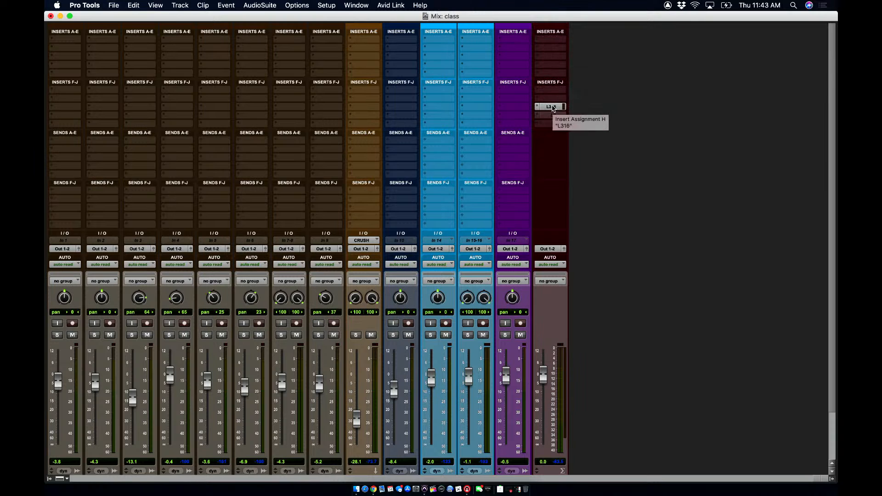
- Open the L316 limiter on Master 1 and raise its threshold to about -6.2
{"action": "left_click", "coordinate": [553, 108]}
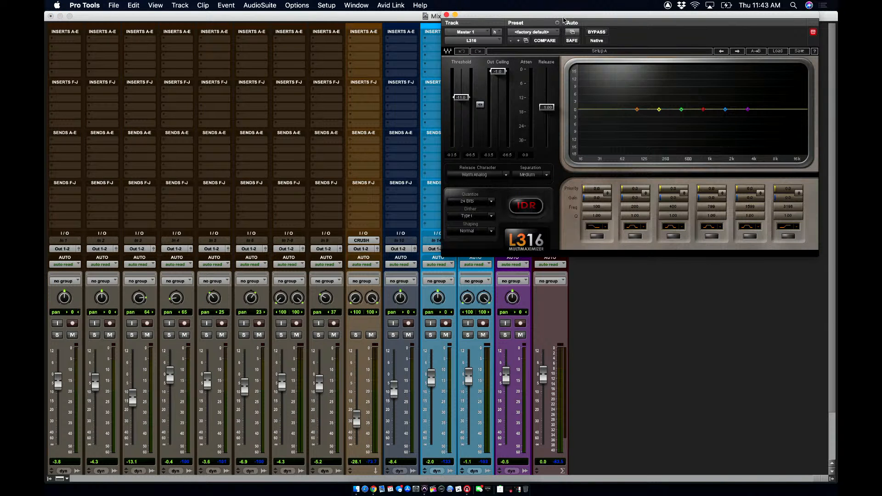
{"action": "left_click_drag", "start_coordinate": [564, 20], "coordinate": [552, 134]}
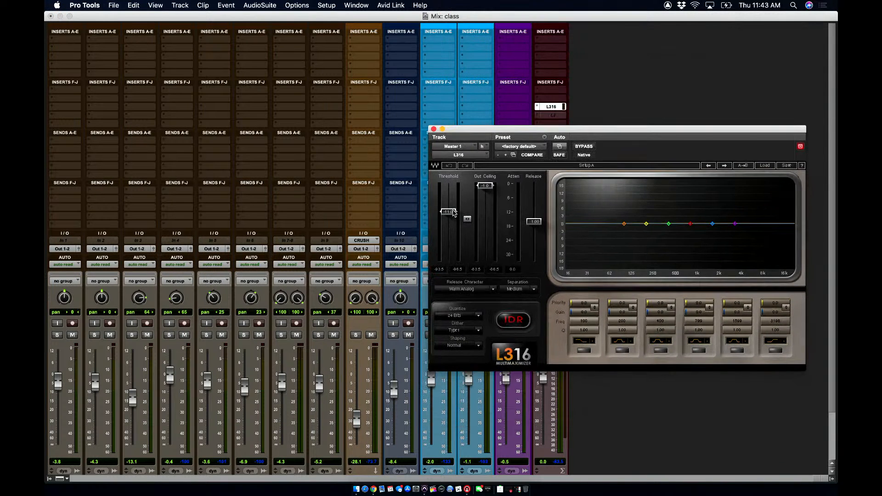
{"action": "mouse_move", "coordinate": [454, 212]}
{"action": "left_mouse_down"}
{"action": "mouse_move", "coordinate": [453, 187]}
{"action": "mouse_move", "coordinate": [449, 200]}
{"action": "left_mouse_up"}
- Hide the Sends F-J and Inserts F-J sections on all channel strips in the Mix window
{"action": "left_click", "coordinate": [602, 478]}
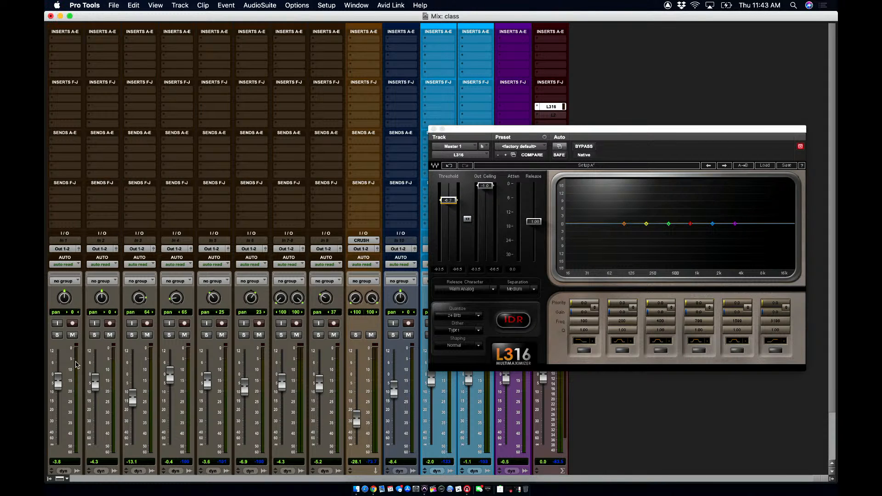
{"action": "left_click", "coordinate": [61, 479]}
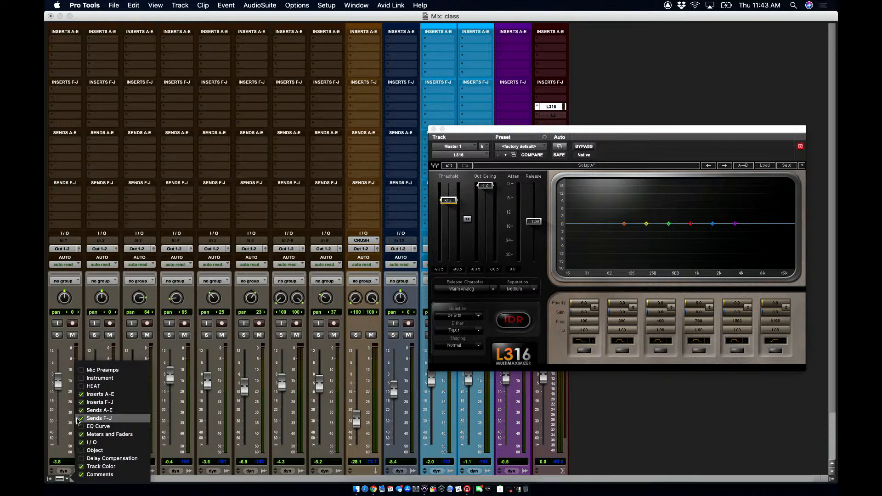
{"action": "left_click", "coordinate": [92, 418]}
{"action": "left_click", "coordinate": [92, 403]}
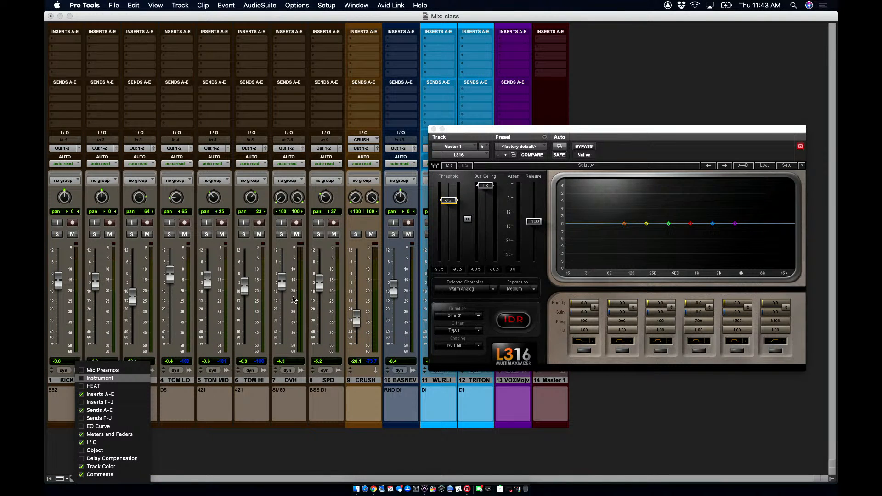
- Show the Edit window, place the playback cursor at about 73:59 and zoom the timeline in around it
{"action": "key", "text": "super+equal"}
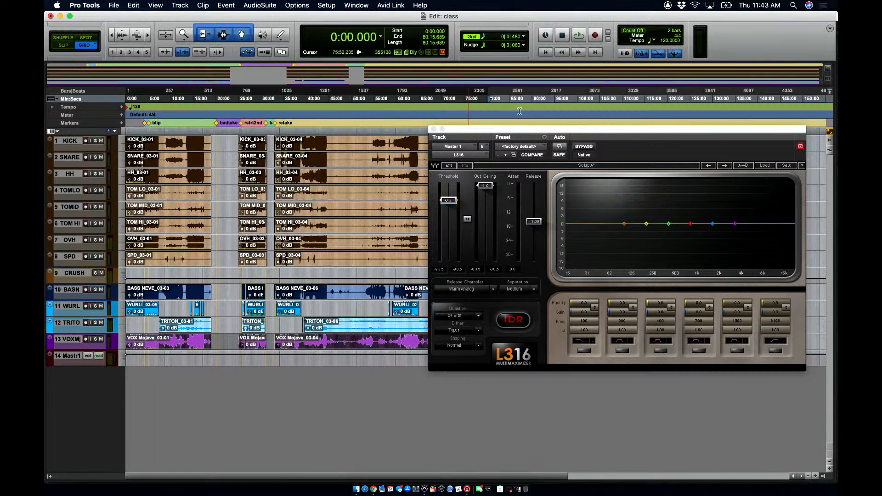
{"action": "left_click_drag", "start_coordinate": [536, 129], "coordinate": [231, 174]}
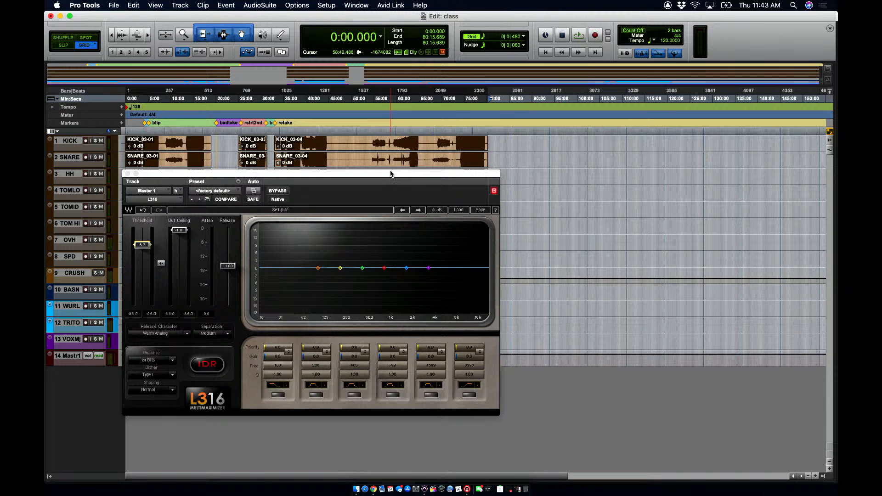
{"action": "left_click_drag", "start_coordinate": [390, 173], "coordinate": [653, 163]}
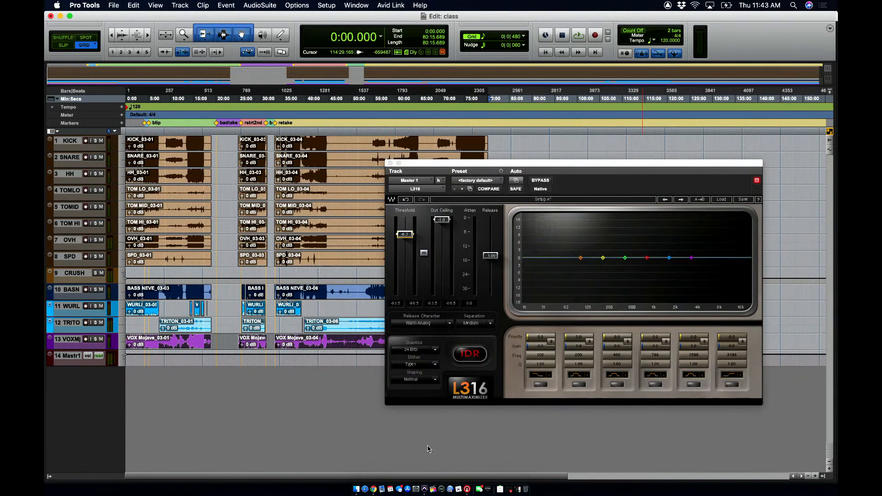
{"action": "left_click", "coordinate": [307, 132]}
{"action": "left_click", "coordinate": [460, 131]}
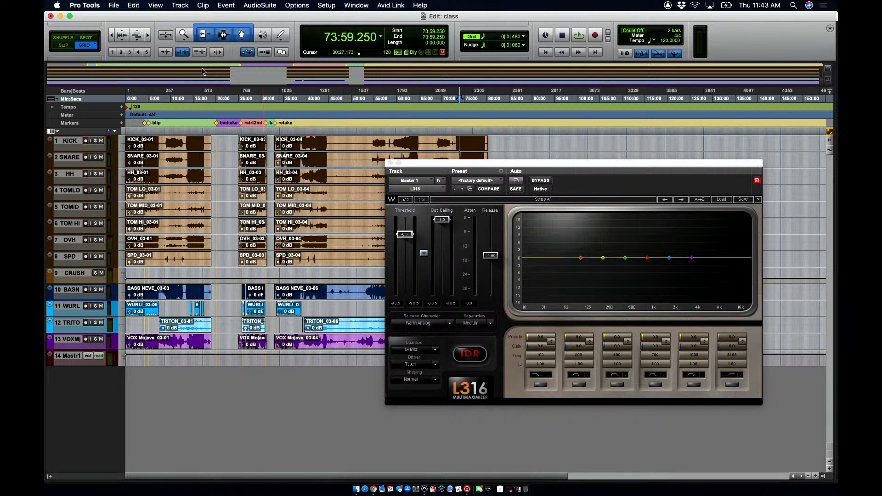
{"action": "key", "text": "t"}
{"action": "key", "text": "t"}
{"action": "key", "text": "t"}
{"action": "key", "text": "t"}
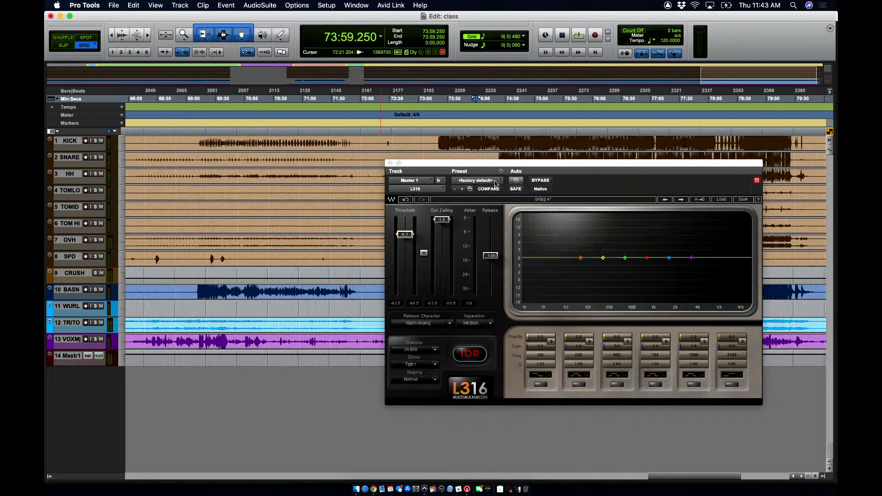
- Move the L316 window clear of the upper tracks, start playback from 74:14.750 and return to the Mix window
{"action": "left_click", "coordinate": [517, 166]}
{"action": "left_click_drag", "start_coordinate": [469, 166], "coordinate": [224, 214]}
{"action": "left_click", "coordinate": [490, 131]}
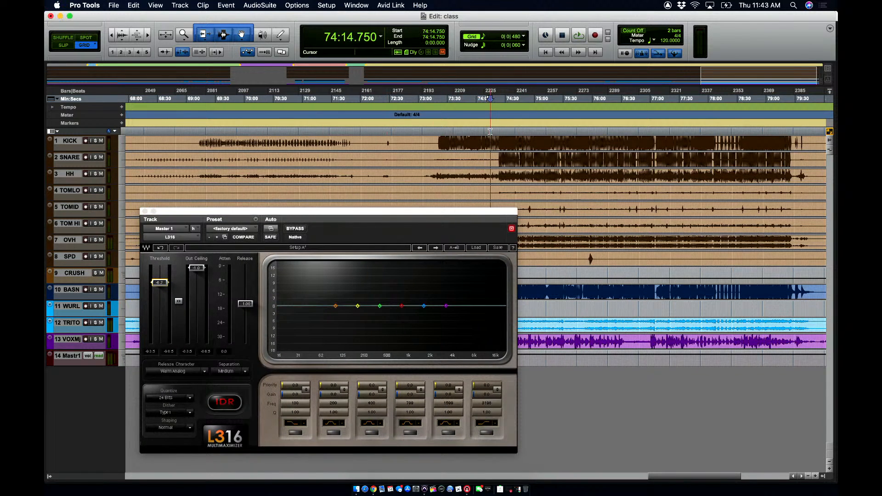
{"action": "key", "text": "space"}
{"action": "key", "text": "super+equal"}
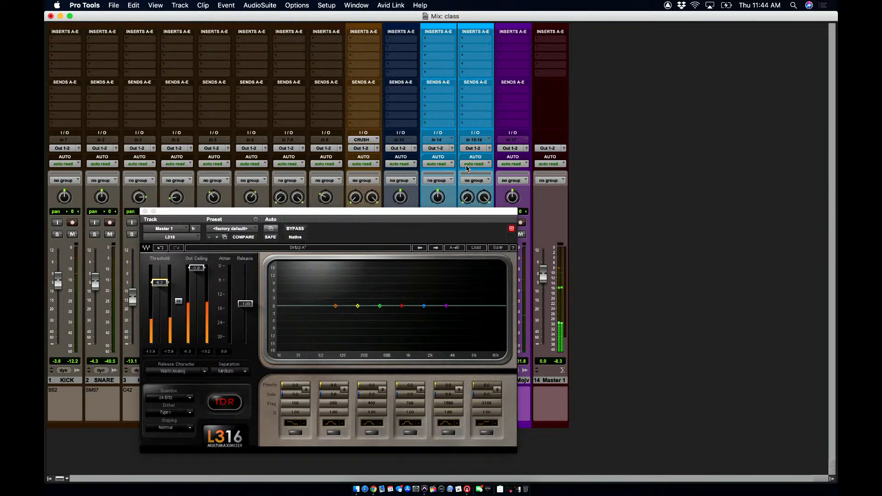
- Check the playback engine settings, including the audio device and hardware buffer size, and close them without changes
{"action": "left_click", "coordinate": [327, 6]}
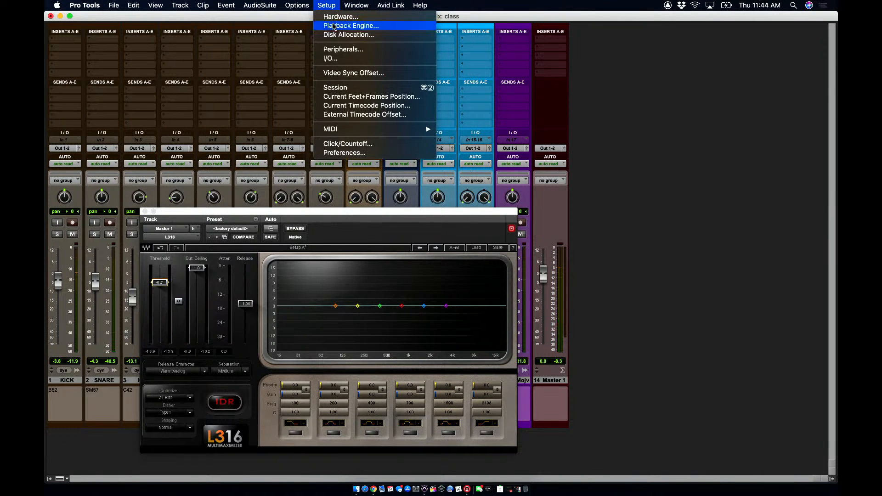
{"action": "left_click", "coordinate": [335, 26]}
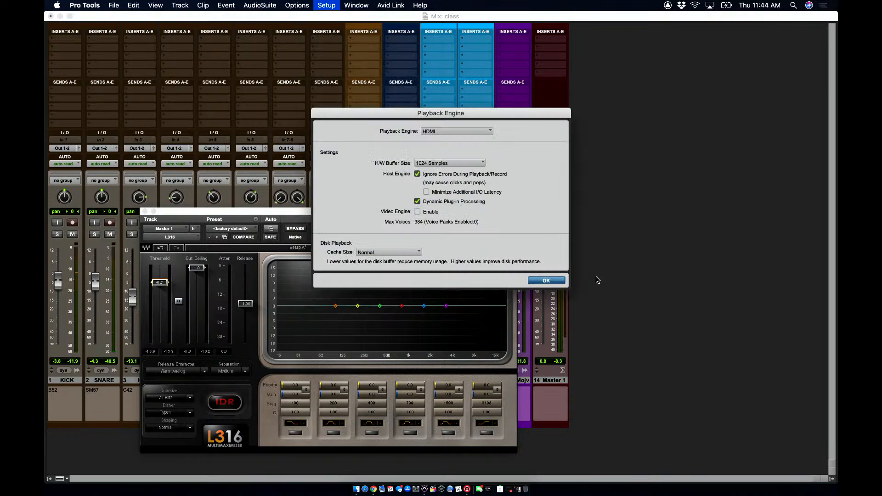
{"action": "left_click", "coordinate": [547, 281]}
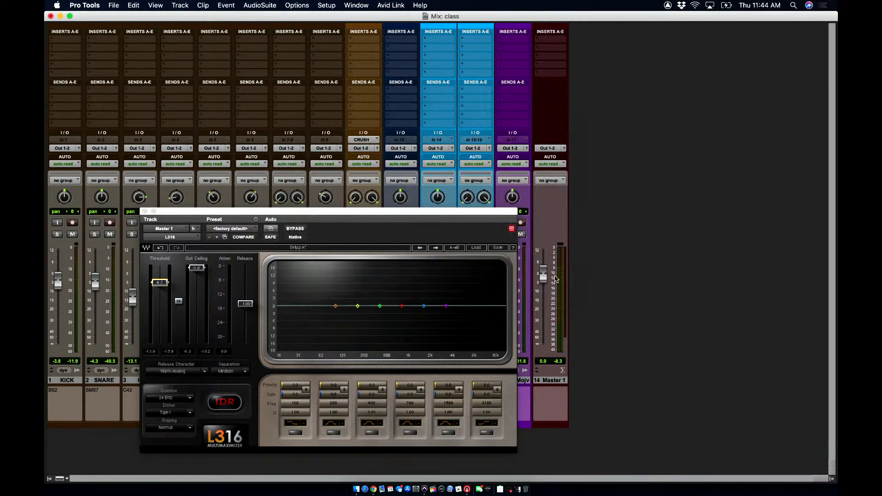
- Lower the L316 threshold on Master 1 to about -11 during playback, and close the plug-in window
{"action": "key", "text": "space"}
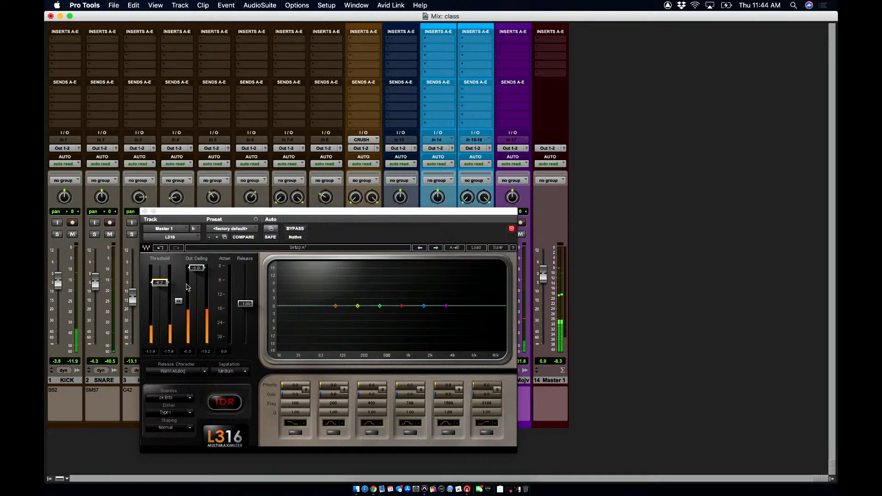
{"action": "left_click_drag", "start_coordinate": [160, 282], "coordinate": [160, 297]}
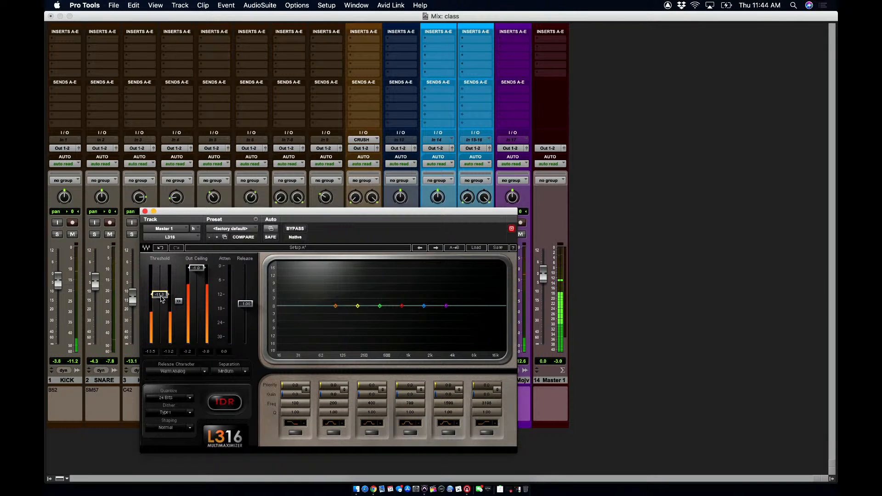
{"action": "key", "text": "space"}
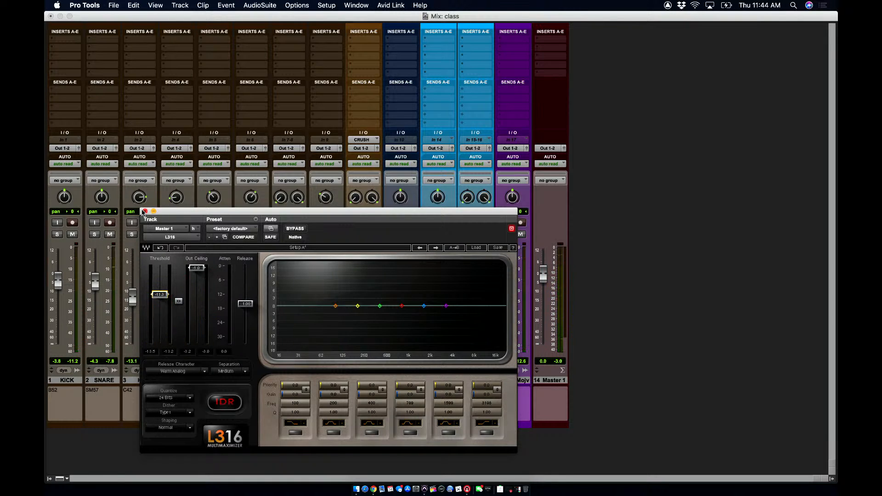
{"action": "left_click", "coordinate": [145, 211]}
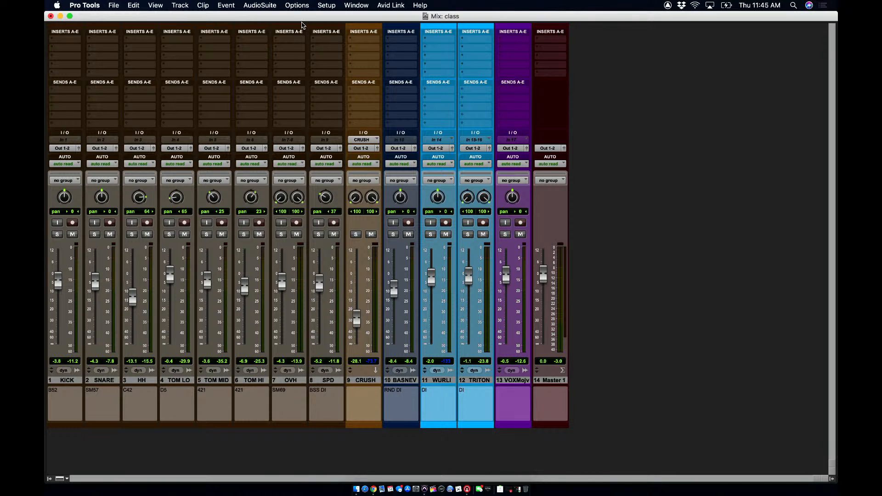
- Open the metering preferences and display the available meter types for the master meters
{"action": "left_click", "coordinate": [305, 8]}
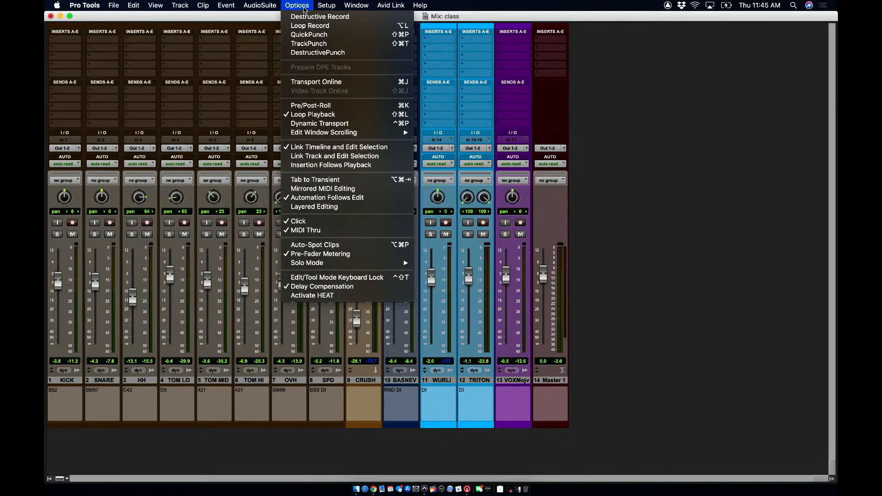
{"action": "mouse_move", "coordinate": [322, 7]}
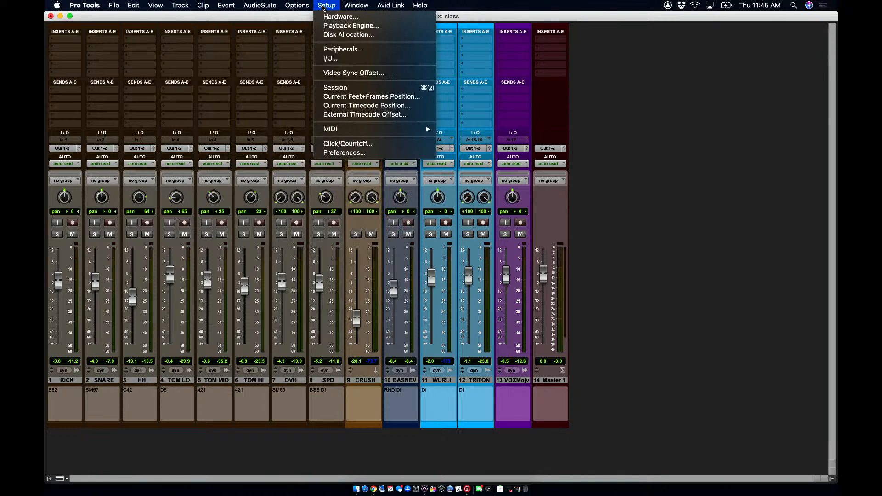
{"action": "left_click", "coordinate": [344, 153]}
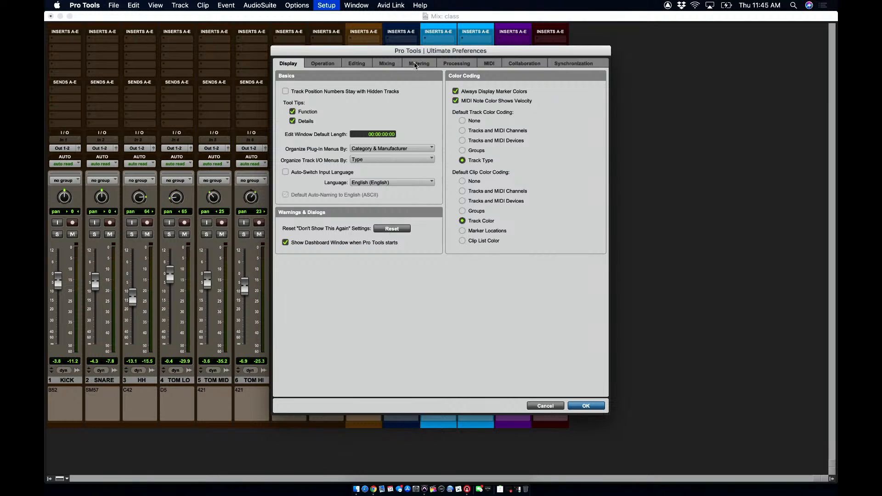
{"action": "left_click", "coordinate": [416, 65]}
{"action": "left_click", "coordinate": [343, 117]}
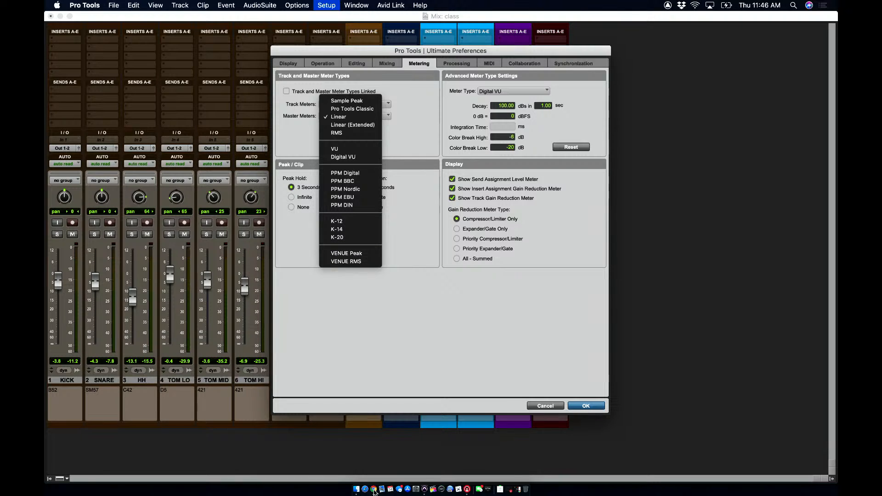
- Switch to the Google Meet call in Chrome, unmute the microphone to talk to the class and mute it again
{"action": "left_click", "coordinate": [375, 490]}
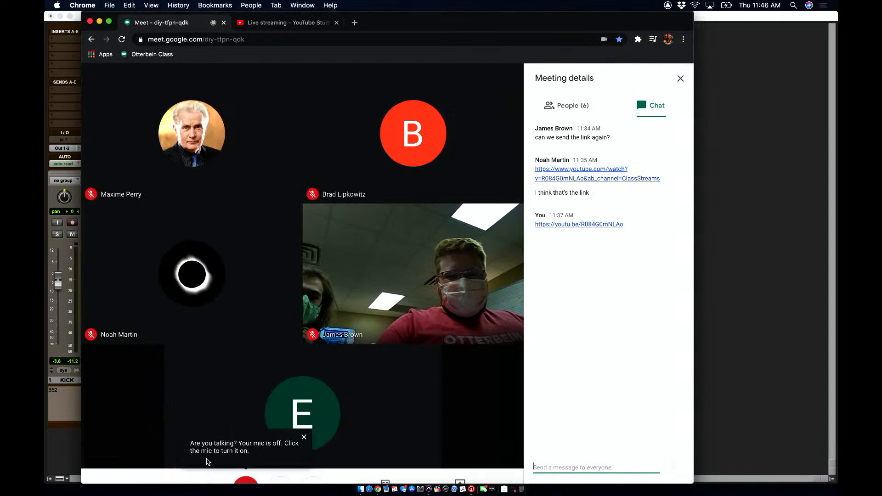
{"action": "left_click", "coordinate": [244, 463]}
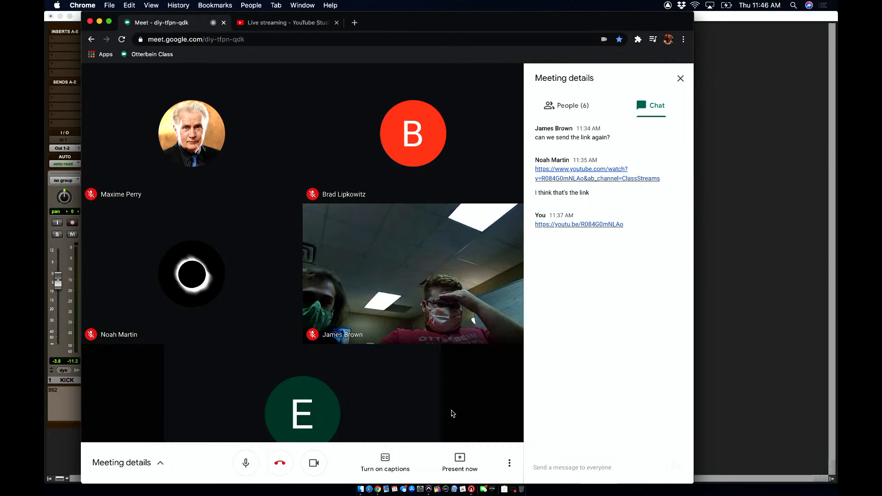
{"action": "left_click", "coordinate": [565, 466]}
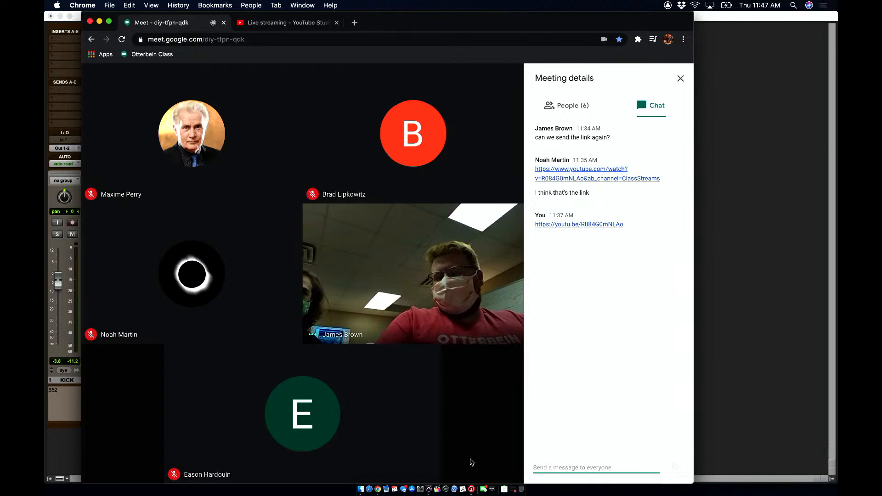
{"action": "mouse_move", "coordinate": [400, 463]}
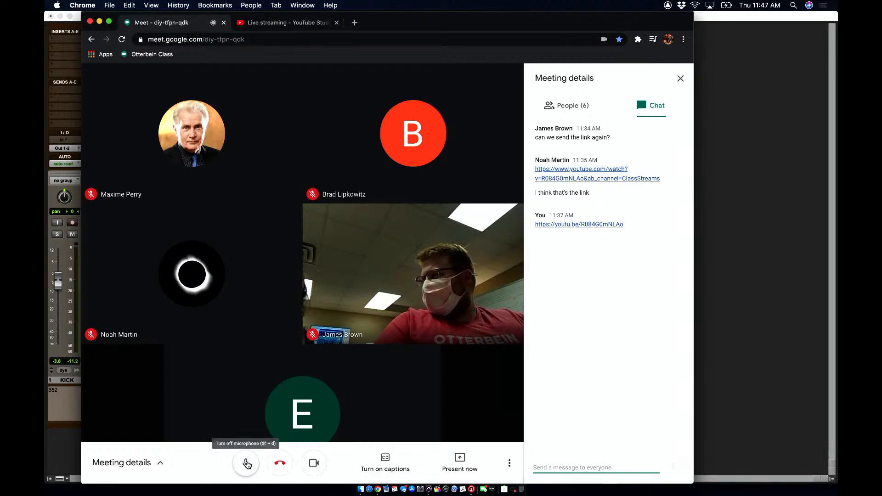
{"action": "left_click", "coordinate": [246, 464]}
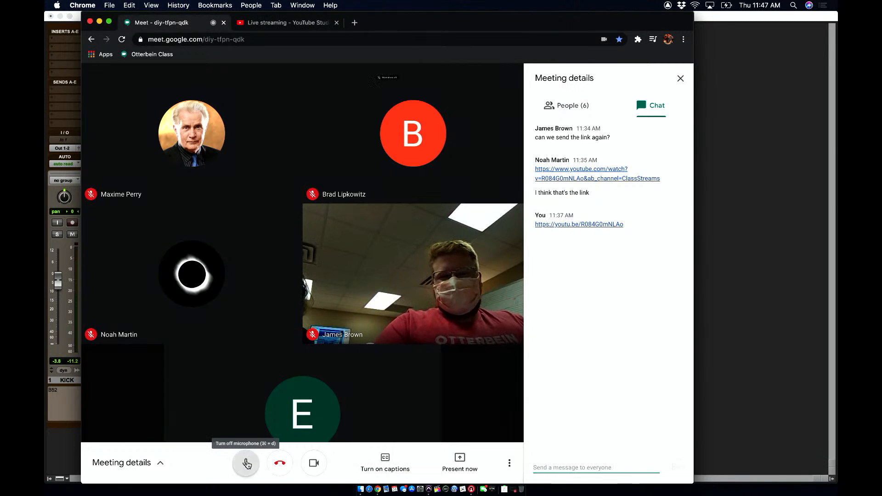
- Switch back to Pro Tools and set the master meters to K-20 in the metering preferences
{"action": "left_click", "coordinate": [742, 314]}
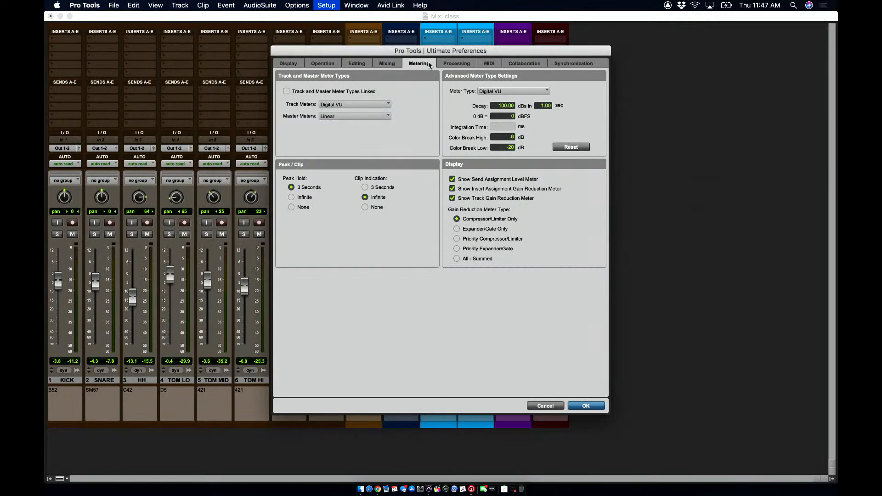
{"action": "left_click", "coordinate": [330, 116]}
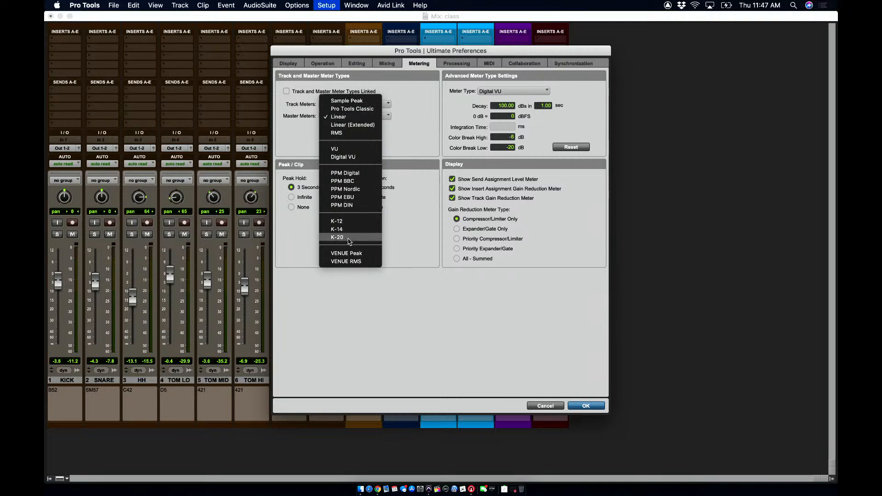
{"action": "left_click", "coordinate": [349, 239]}
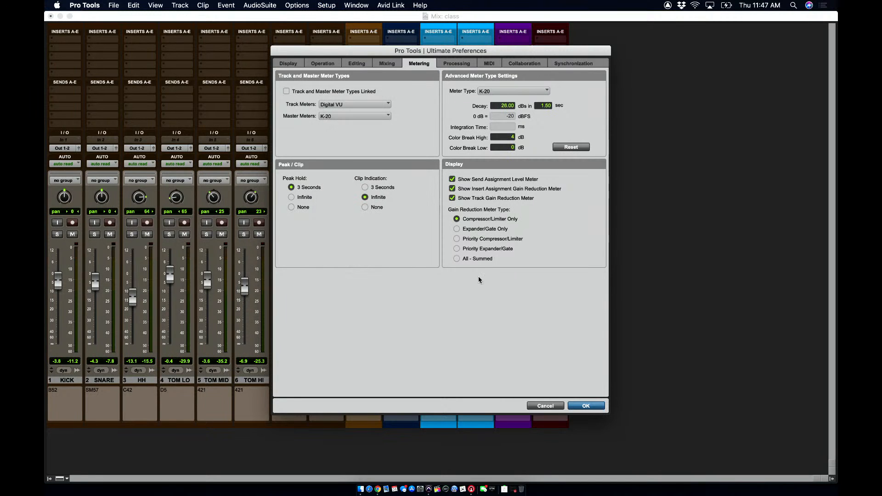
{"action": "left_click", "coordinate": [589, 405]}
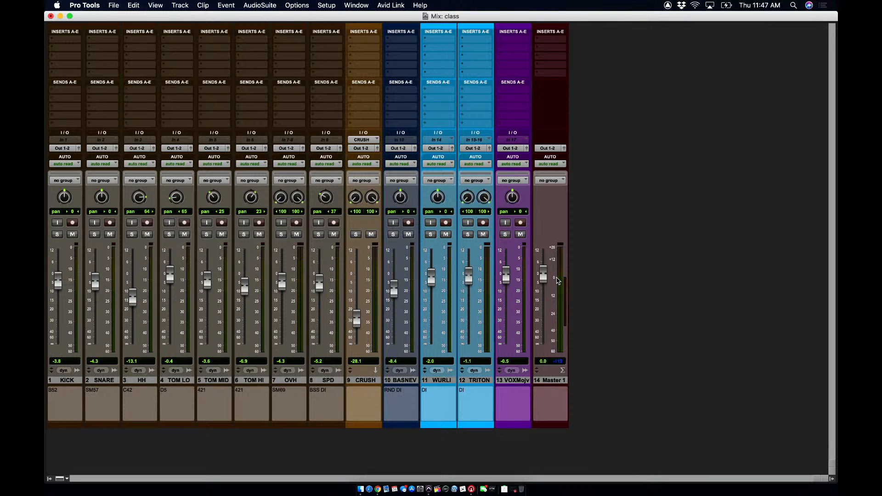
- Play the session with the new master metering and delete the CRUSH track from the mixer
{"action": "key", "text": "space"}
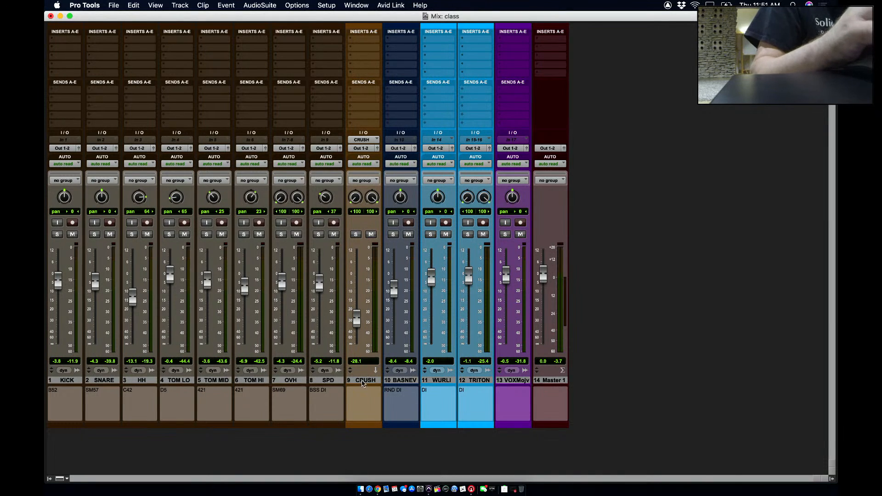
{"action": "right_click", "coordinate": [370, 380]}
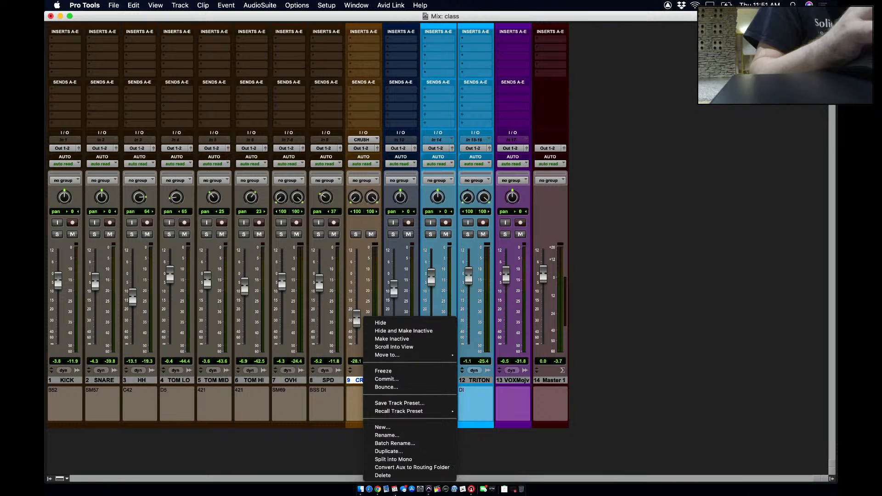
{"action": "left_click", "coordinate": [398, 477]}
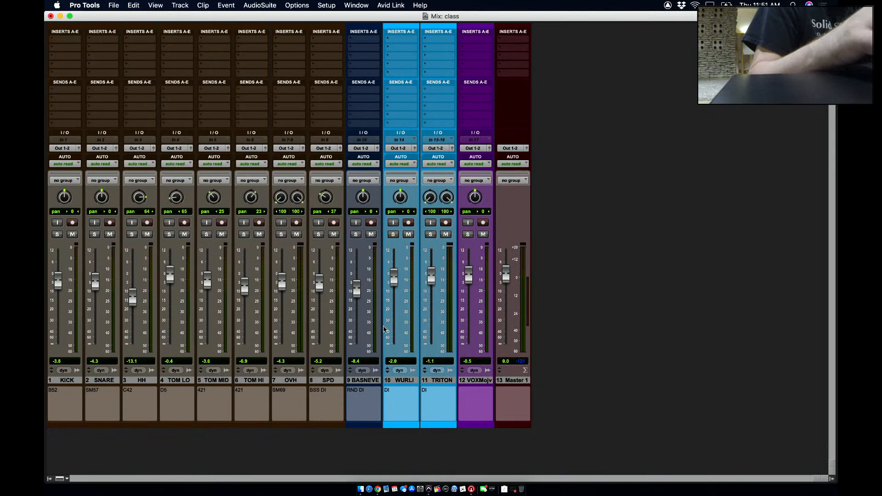
- Start playback and raise the BASNEVE track's fader to about -7.3 dB
{"action": "key", "text": "space"}
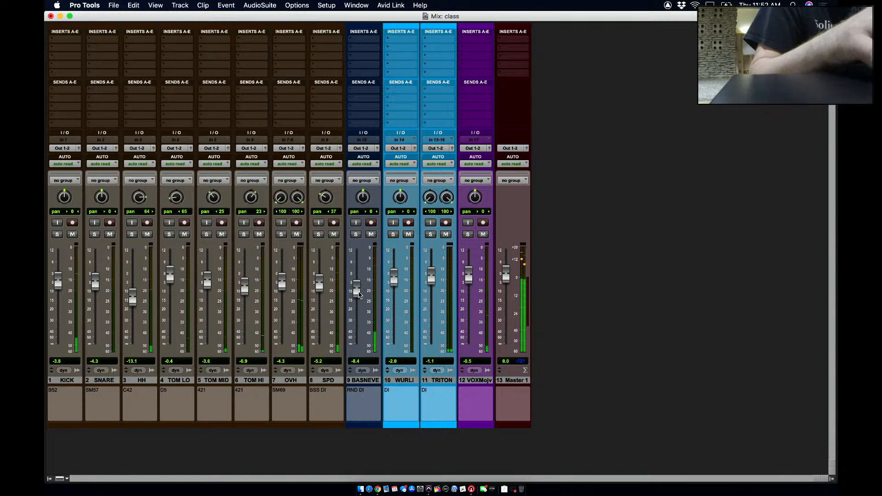
{"action": "left_click_drag", "start_coordinate": [358, 295], "coordinate": [358, 290]}
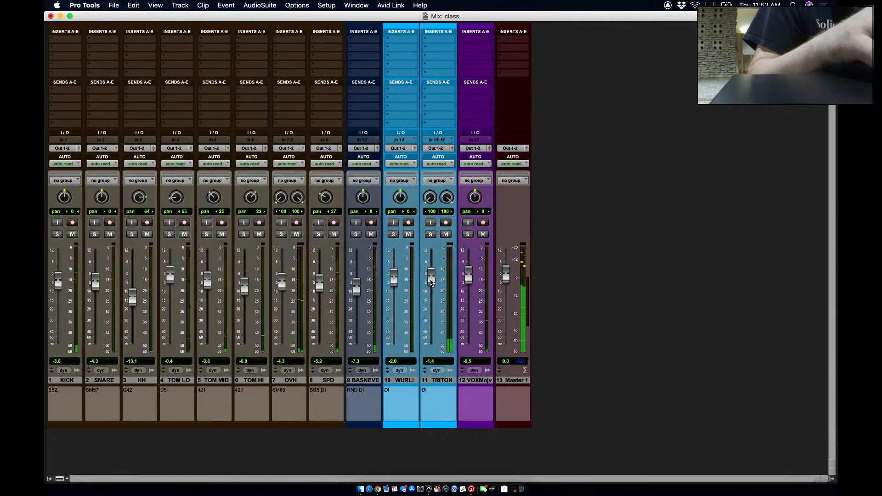
- Rebalance the faders during playback to about -5.7 dB for SPD, -4.1 dB for WURLI, -3.6 dB for TRITON and -0.6 dB for VOXMojv
{"action": "left_click_drag", "start_coordinate": [431, 278], "coordinate": [433, 282]}
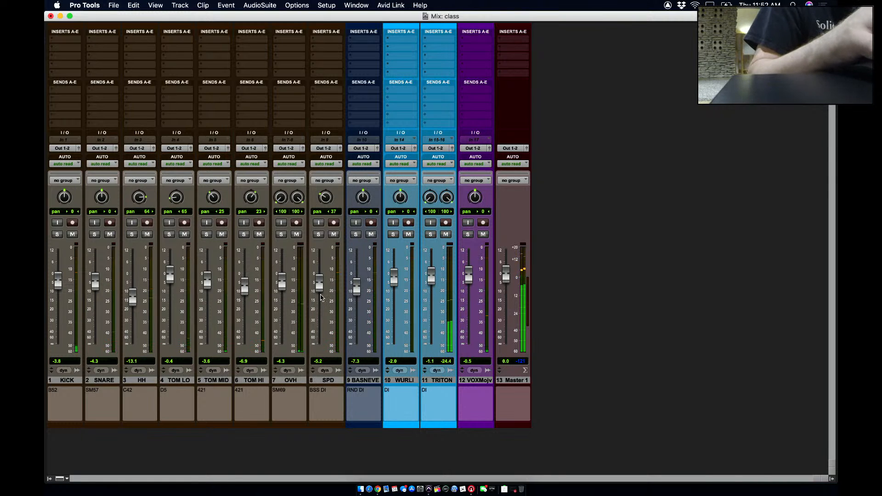
{"action": "left_click_drag", "start_coordinate": [319, 290], "coordinate": [319, 292]}
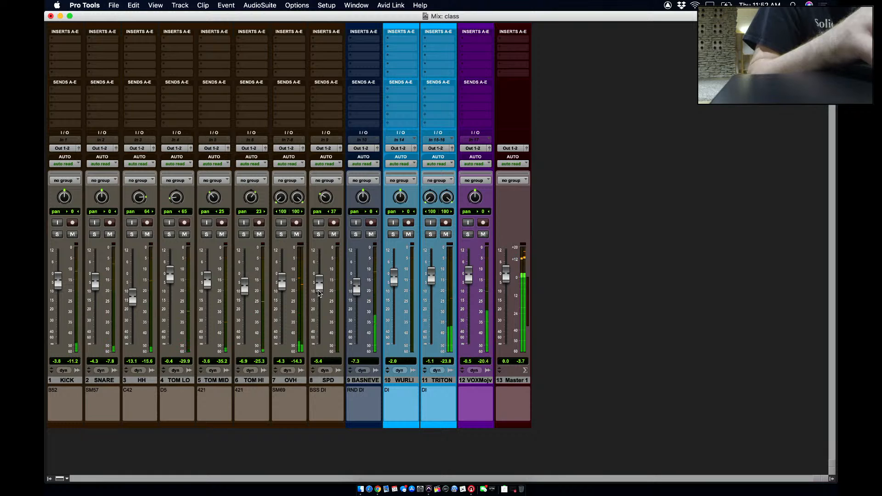
{"action": "left_click_drag", "start_coordinate": [470, 283], "coordinate": [471, 281]}
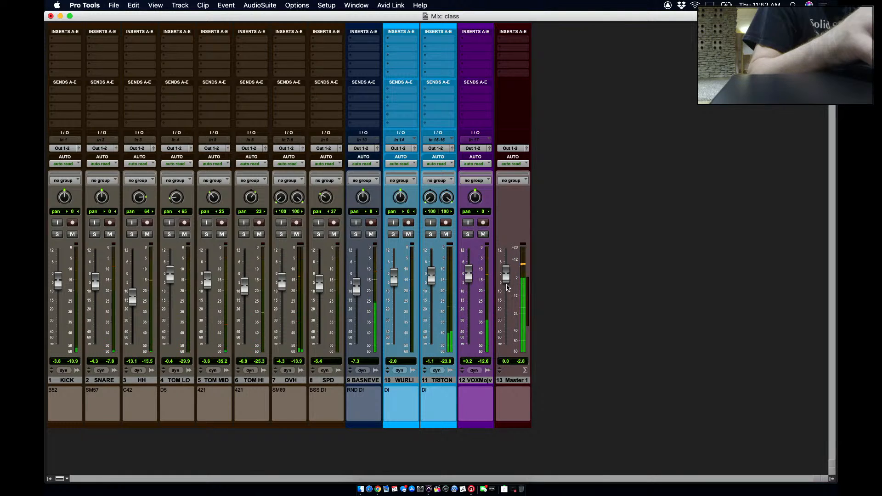
{"action": "left_click_drag", "start_coordinate": [473, 275], "coordinate": [433, 284]}
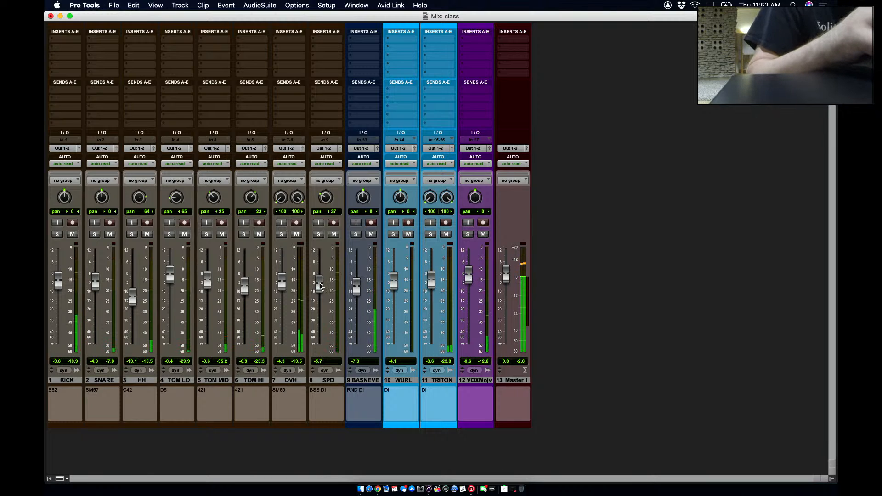
{"action": "left_click_drag", "start_coordinate": [319, 282], "coordinate": [321, 286]}
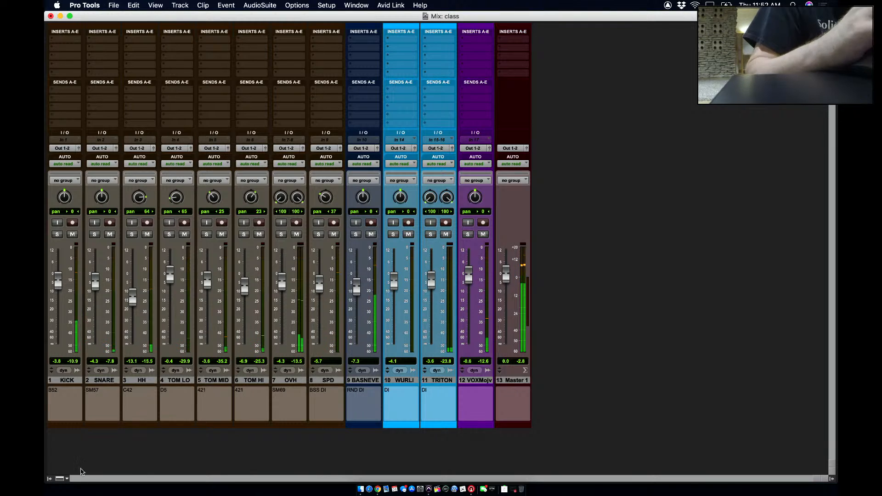
- Show the track and group lists beside the mixer and point out the SPD and TRITON tracks by selecting each
{"action": "left_click", "coordinate": [50, 479]}
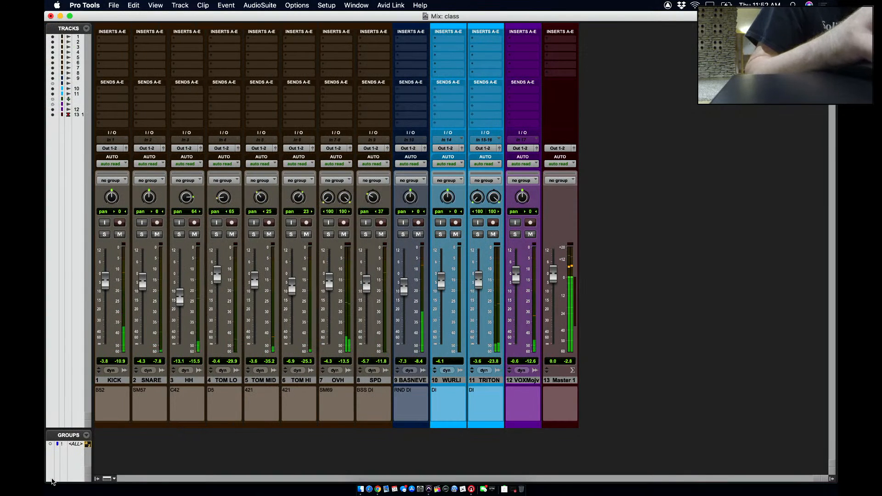
{"action": "left_click", "coordinate": [366, 234]}
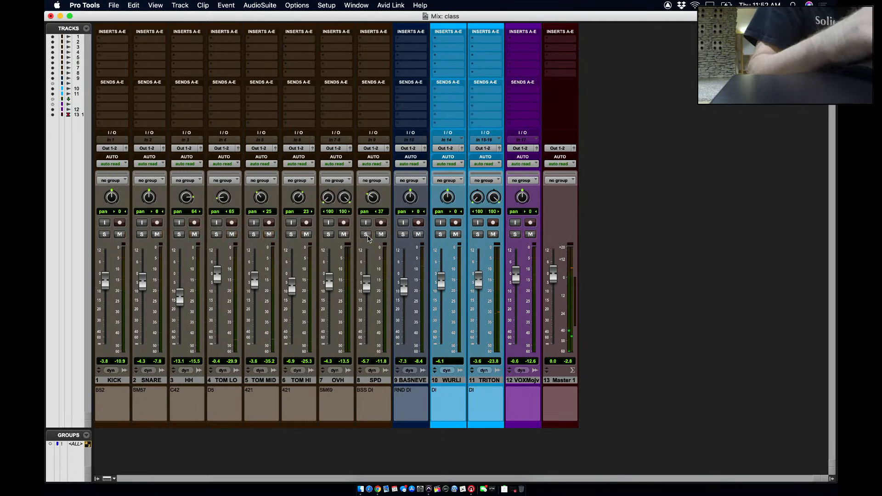
{"action": "left_click", "coordinate": [367, 382]}
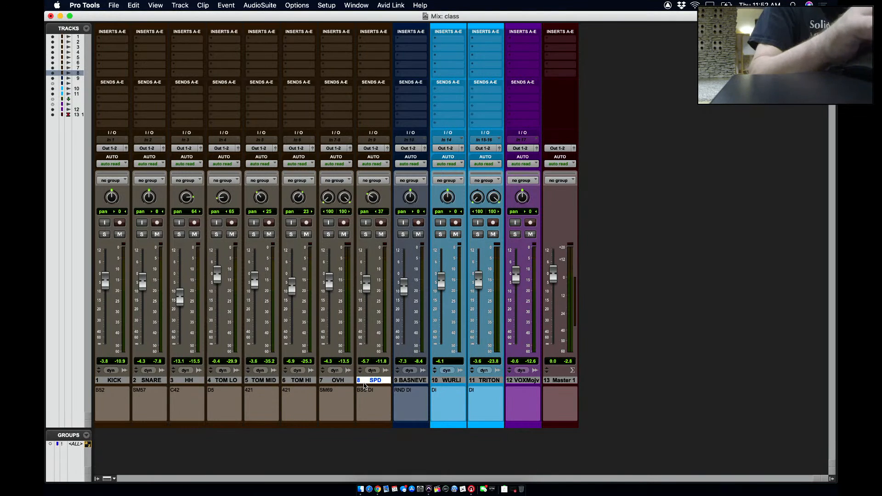
{"action": "left_click", "coordinate": [489, 381]}
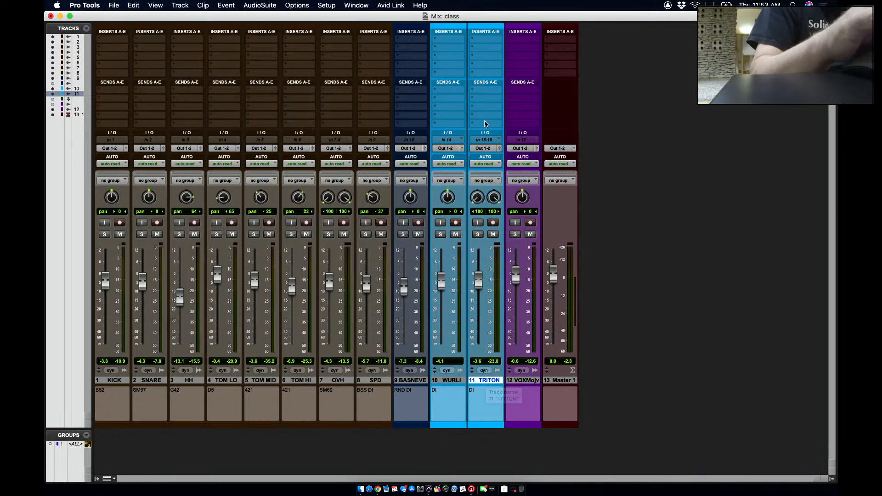
- Mute the BASNEVE, WURLI, TRITON and VOXMojv tracks and solo the OVH track
{"action": "key", "text": "space"}
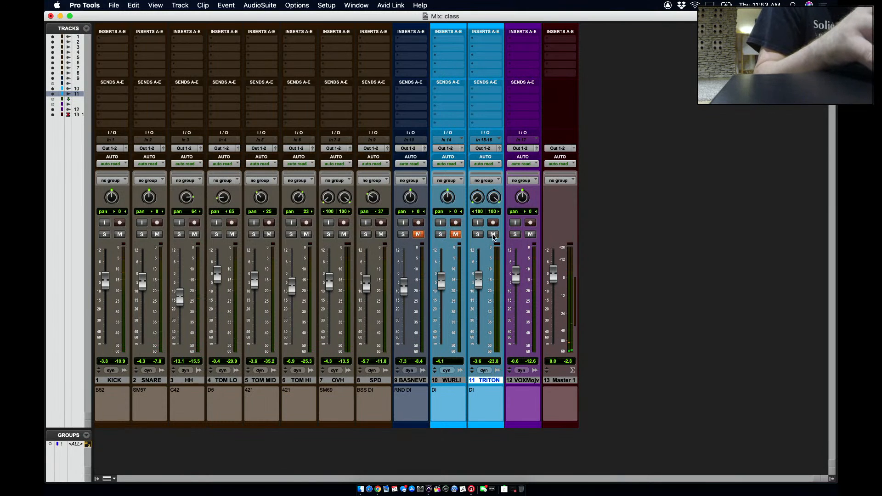
{"action": "left_click", "coordinate": [493, 235]}
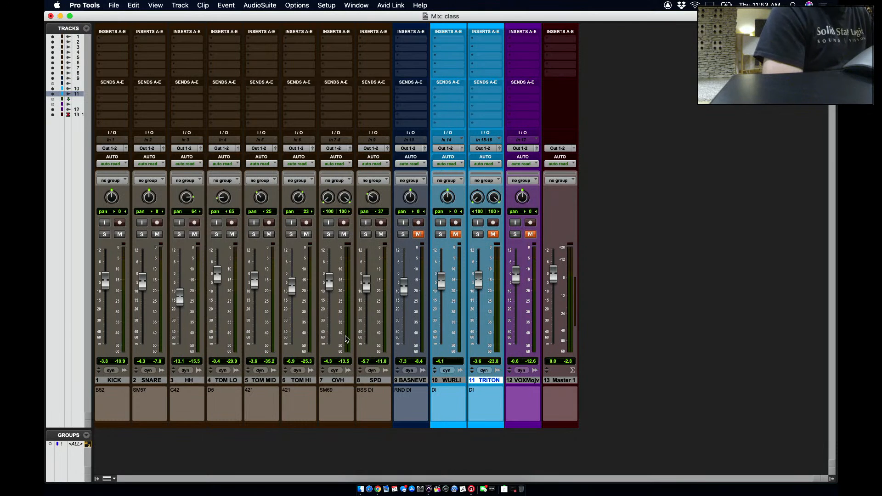
{"action": "left_click", "coordinate": [328, 235]}
- Select the section from 77:04.250 to 78:22.500 in the timeline and audition the soloed overheads while watching the mixer
{"action": "key", "text": "super+equal"}
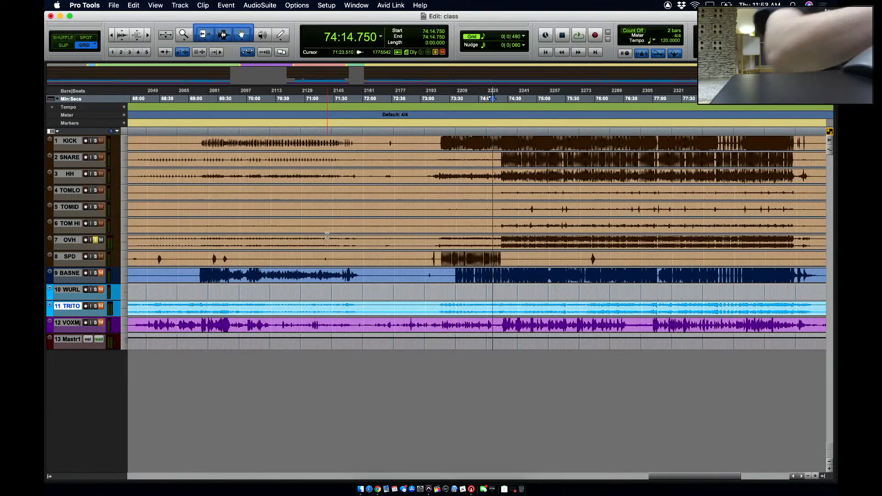
{"action": "left_click_drag", "start_coordinate": [568, 132], "coordinate": [732, 134]}
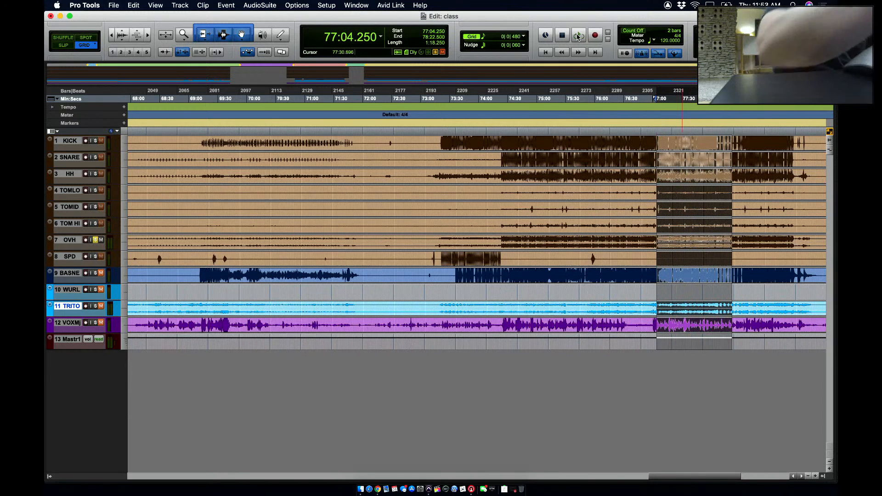
{"action": "key", "text": "super+equal"}
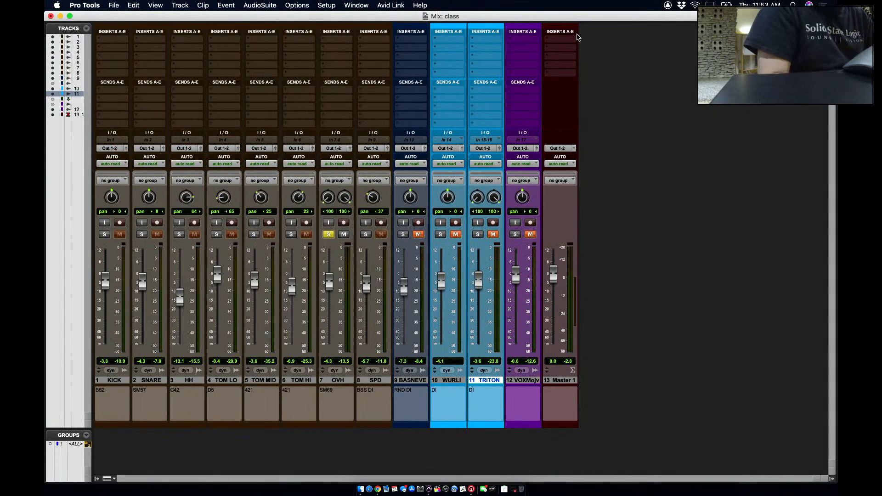
{"action": "key", "text": "space"}
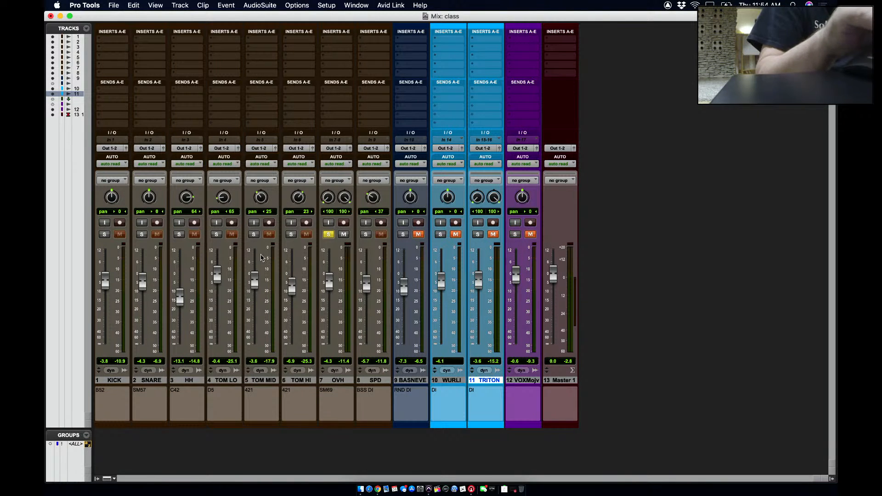
- Select 77:00.000 to 77:07.500 on the three tom tracks, play that passage and return to the mixer
{"action": "key", "text": "super+equal"}
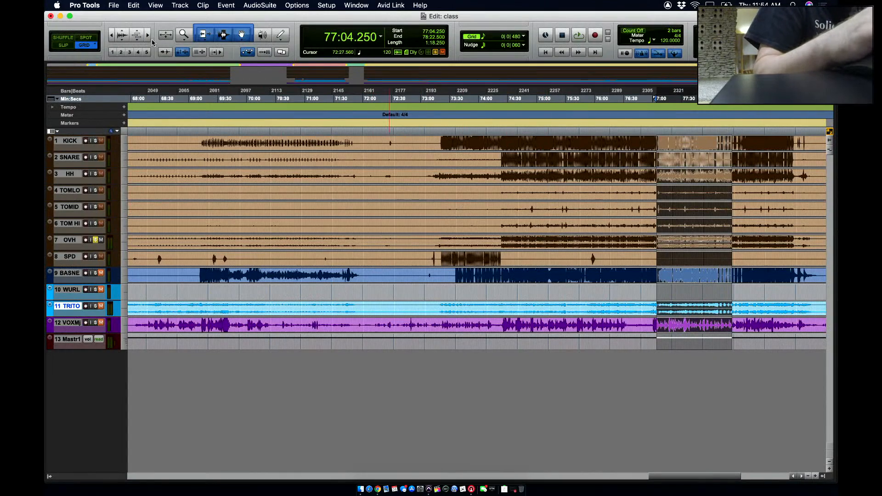
{"action": "left_click", "coordinate": [148, 36]}
{"action": "left_click", "coordinate": [148, 35]}
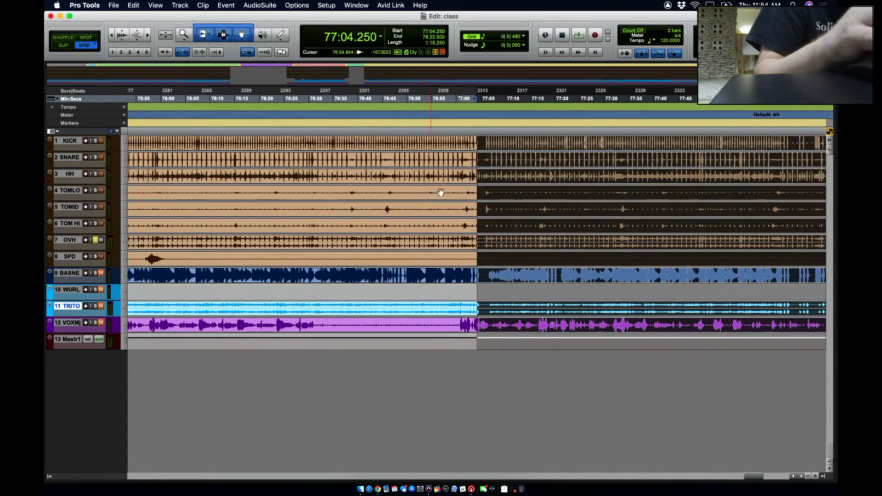
{"action": "left_click_drag", "start_coordinate": [457, 193], "coordinate": [494, 225]}
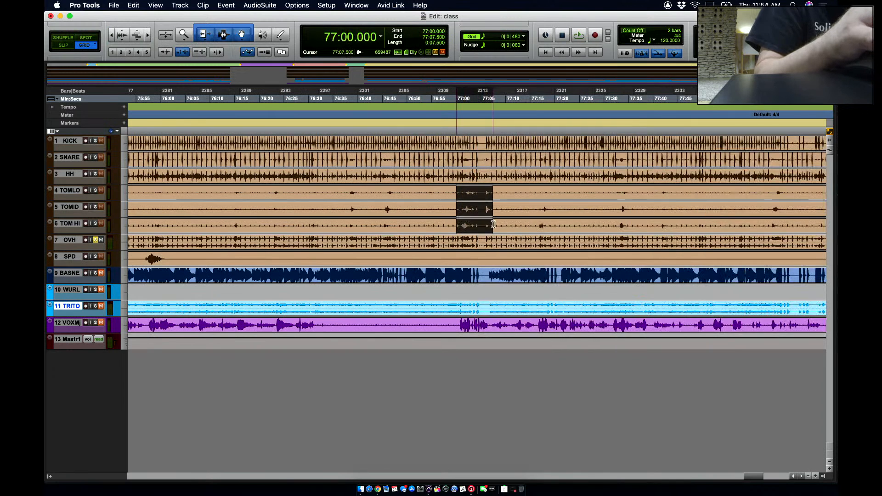
{"action": "left_click", "coordinate": [580, 36]}
{"action": "key", "text": "super+equal"}
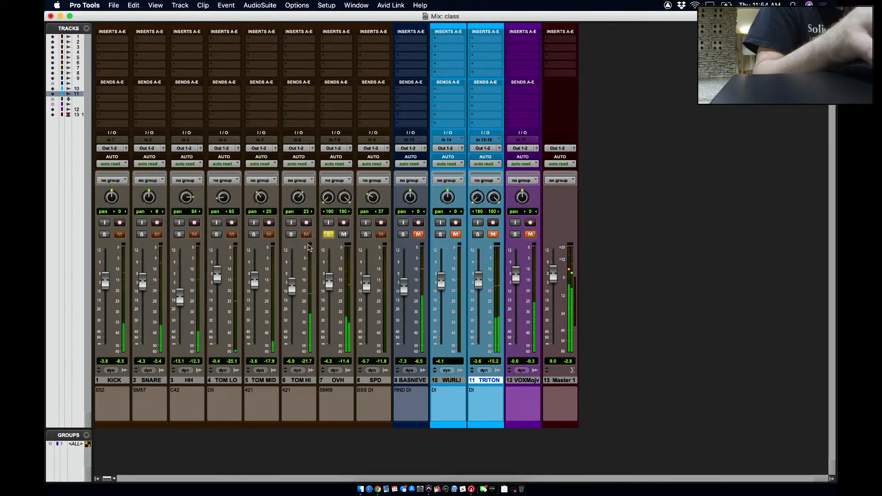
- Add TOM HI, TOM MID and TOM LO to the solo, and compare the toms with and without the OVH track
{"action": "left_click", "coordinate": [291, 235]}
{"action": "left_click", "coordinate": [254, 235]}
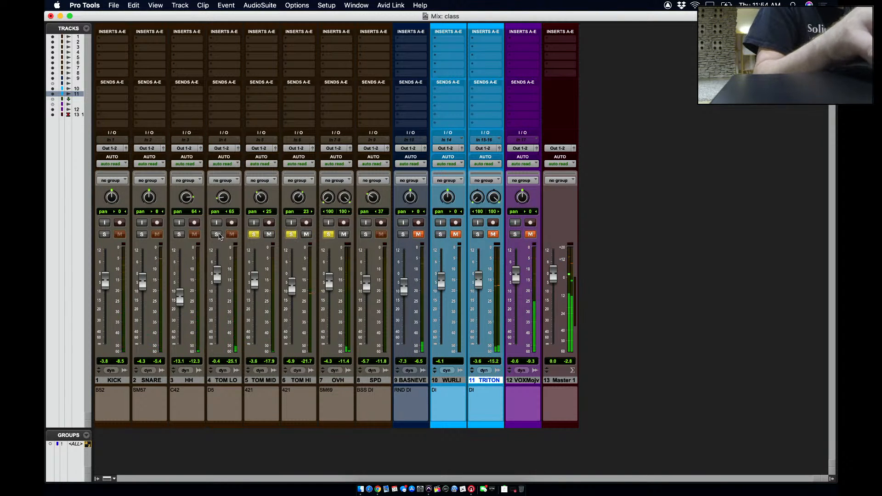
{"action": "left_click", "coordinate": [217, 234]}
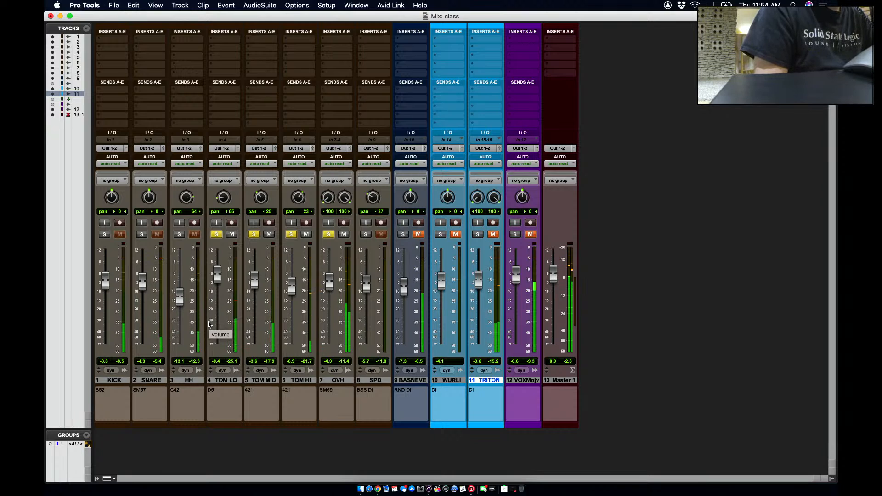
{"action": "left_click", "coordinate": [329, 234]}
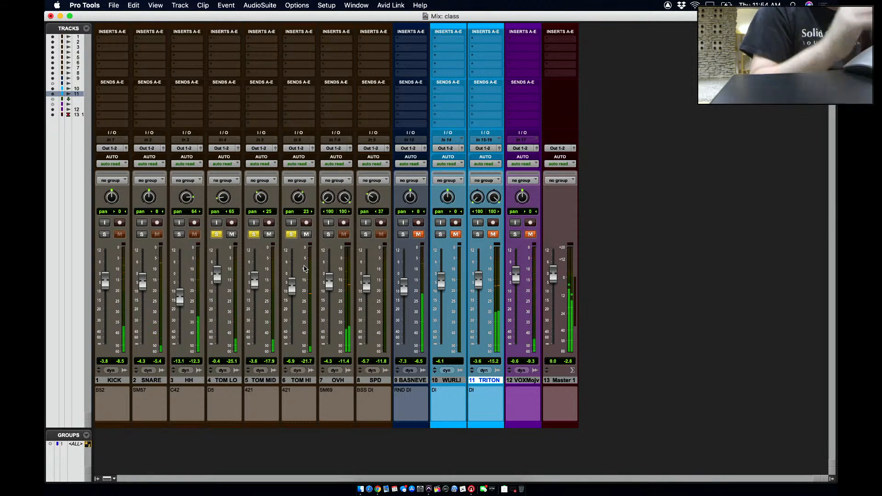
{"action": "left_click", "coordinate": [329, 235]}
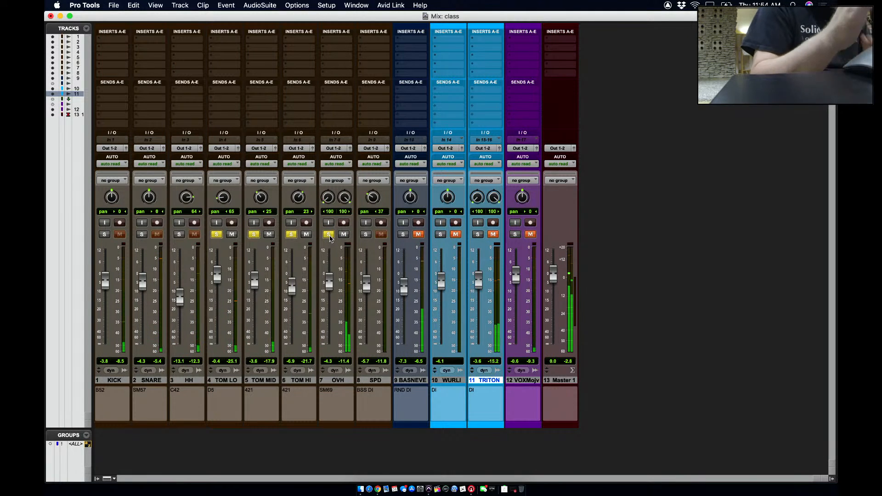
- Add the HH, SNARE and KICK tracks to the solo during playback
{"action": "left_click", "coordinate": [180, 234]}
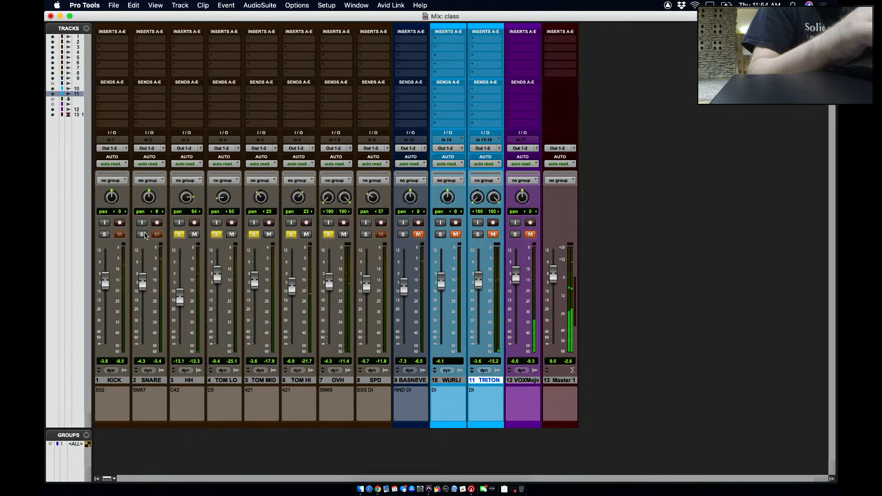
{"action": "left_click", "coordinate": [143, 235]}
{"action": "left_click", "coordinate": [105, 235]}
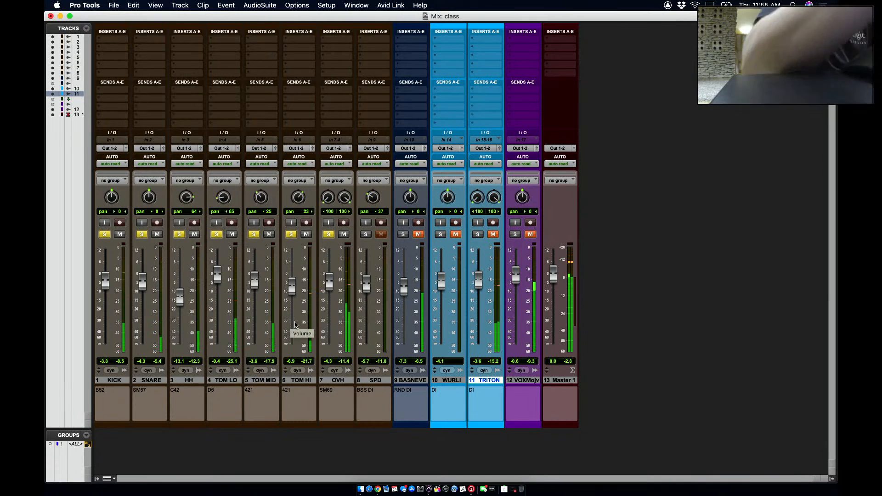
- Compare the soloed drum kit with and without the overheads, and clear the solo on all tracks
{"action": "left_click", "coordinate": [329, 235]}
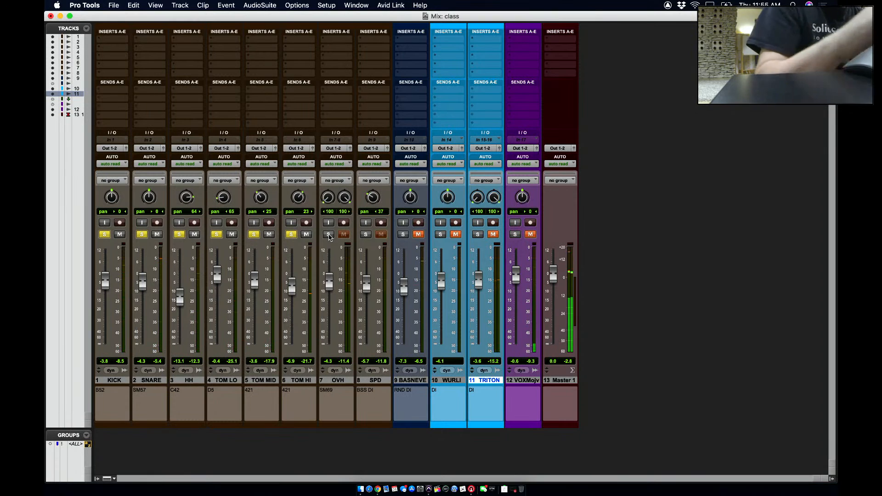
{"action": "left_click", "coordinate": [329, 236]}
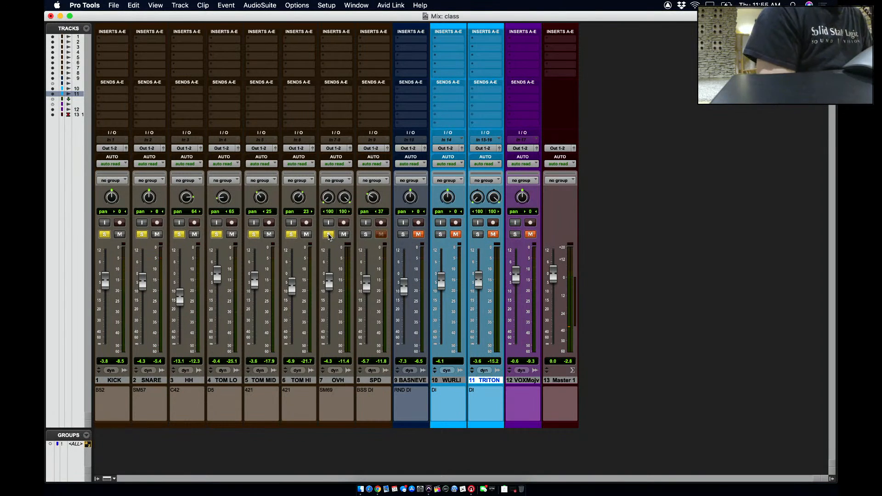
{"action": "left_click", "coordinate": [329, 235], "text": "alt"}
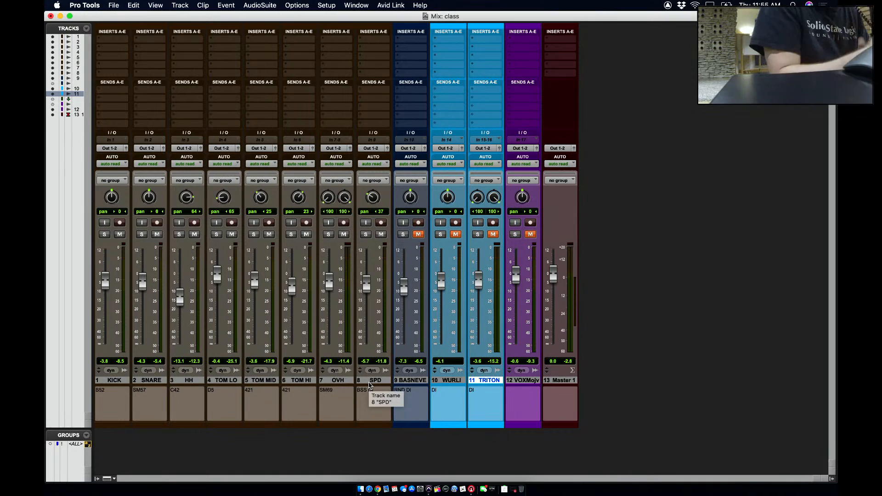
- Look over the wider session timeline, return to the mixer and audition the drum tracks
{"action": "key", "text": "super+equal"}
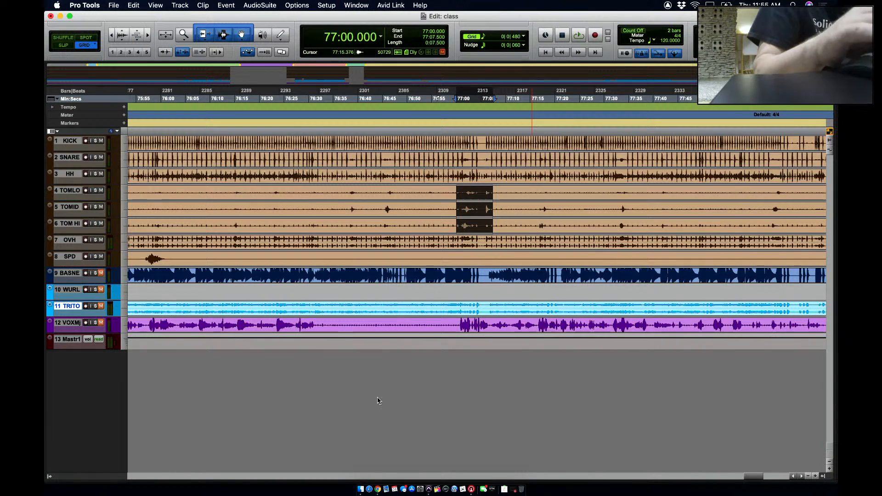
{"action": "left_click", "coordinate": [110, 36]}
{"action": "left_click", "coordinate": [111, 37]}
{"action": "left_click", "coordinate": [111, 37]}
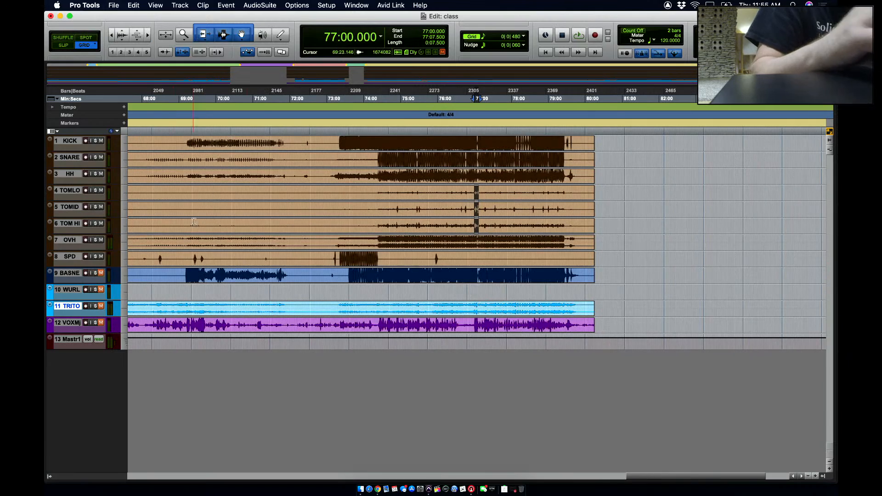
{"action": "mouse_move", "coordinate": [663, 476]}
{"action": "left_mouse_down"}
{"action": "mouse_move", "coordinate": [390, 490]}
{"action": "mouse_move", "coordinate": [625, 478]}
{"action": "mouse_move", "coordinate": [648, 461]}
{"action": "left_mouse_up"}
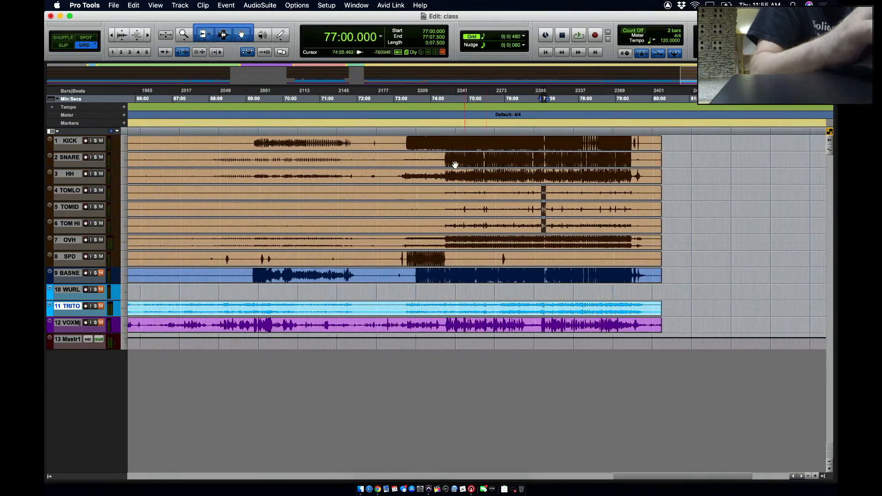
{"action": "key", "text": "super+equal"}
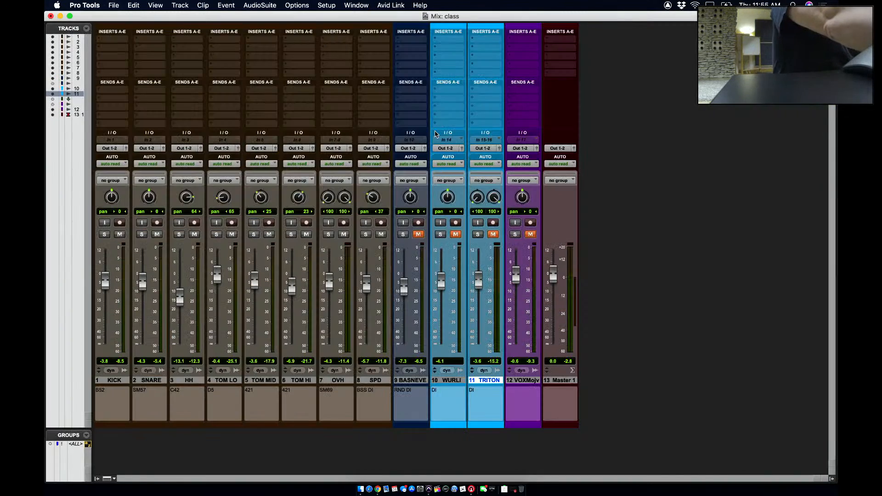
{"action": "key", "text": "space"}
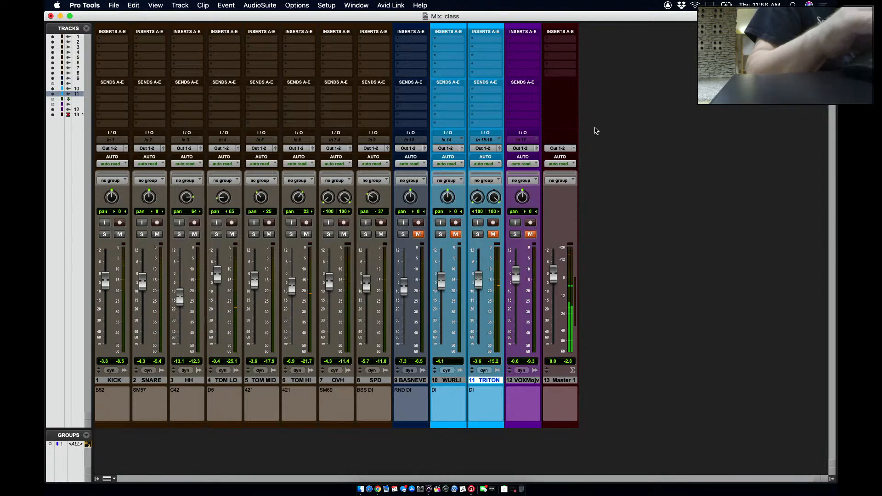
- Unmute the BASNEVE, WURLI, TRITON and VOXMojv tracks
{"action": "left_click", "coordinate": [419, 235]}
{"action": "left_click", "coordinate": [456, 235]}
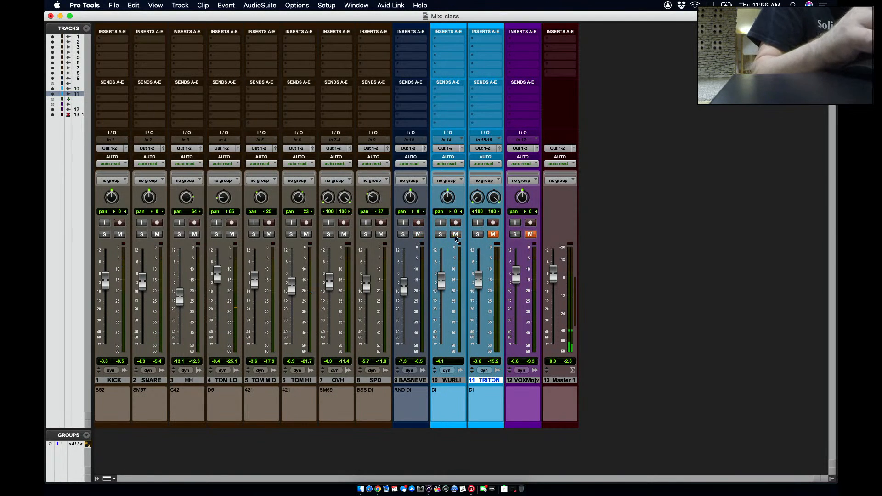
{"action": "left_click", "coordinate": [493, 235]}
{"action": "left_click", "coordinate": [531, 234]}
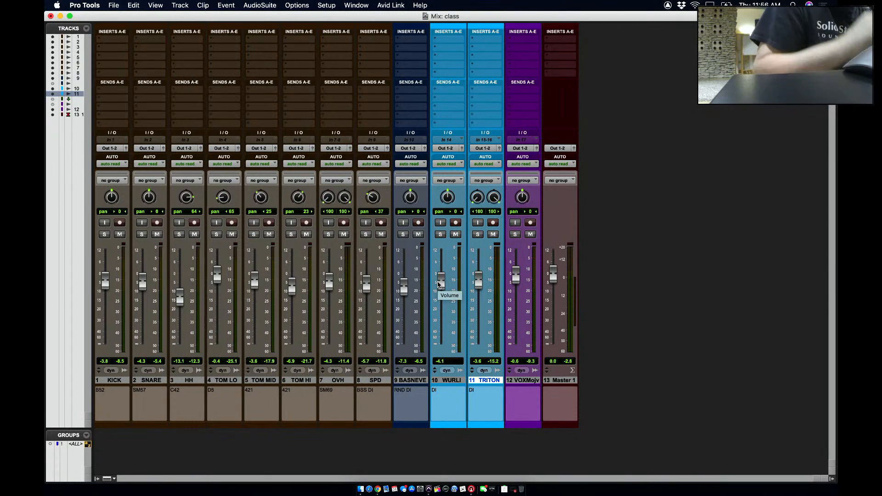
- Mute the BASNEVE, WURLI, TRITON and VOXMojv tracks
{"action": "left_click", "coordinate": [418, 235]}
{"action": "left_click", "coordinate": [456, 234]}
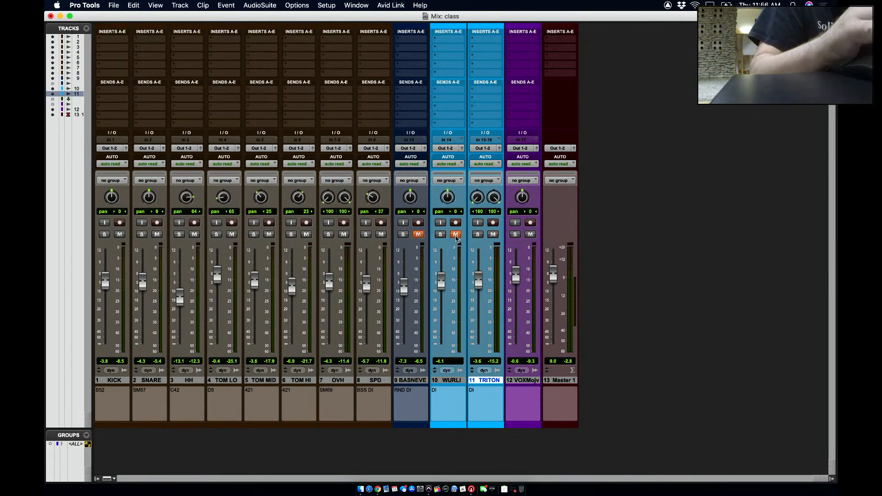
{"action": "left_click", "coordinate": [494, 235]}
{"action": "left_click", "coordinate": [530, 235]}
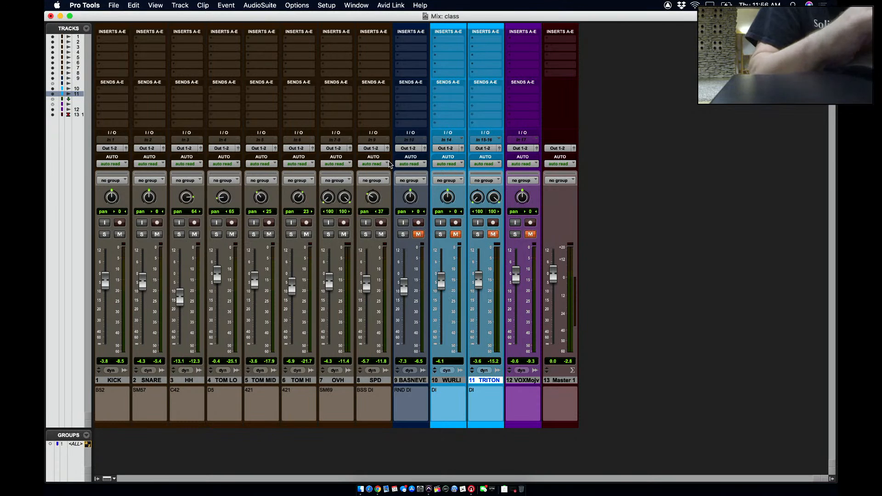
- Insert the EQ3 1-Band plug-in in the first insert slot of all audio tracks and move its window clear of the drum channels
{"action": "left_click", "coordinate": [297, 40]}
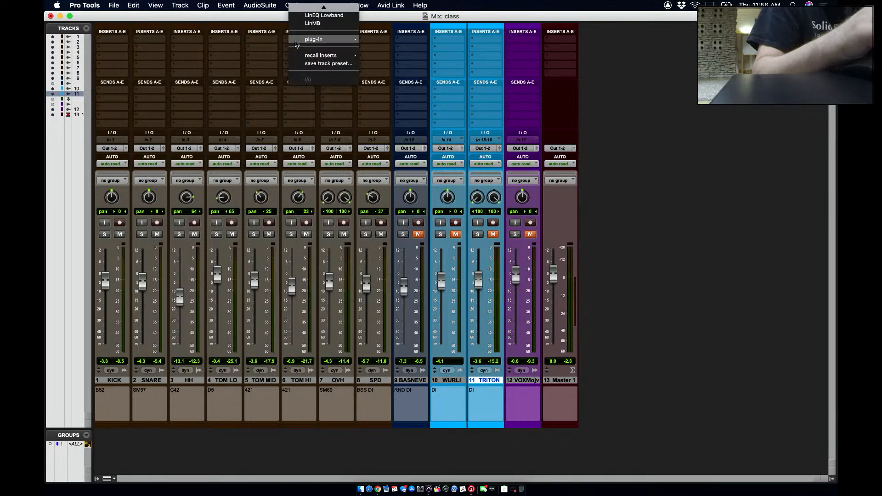
{"action": "mouse_move", "coordinate": [307, 39]}
{"action": "mouse_move", "coordinate": [376, 42]}
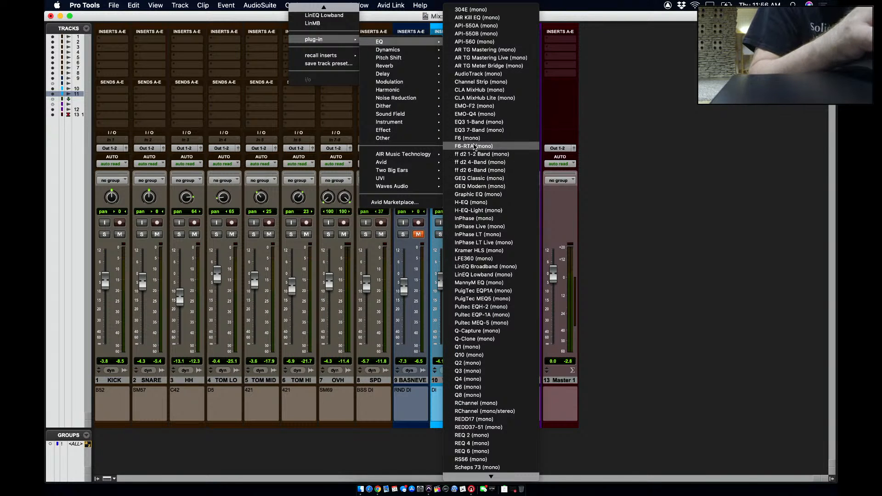
{"action": "left_click", "coordinate": [479, 121]}
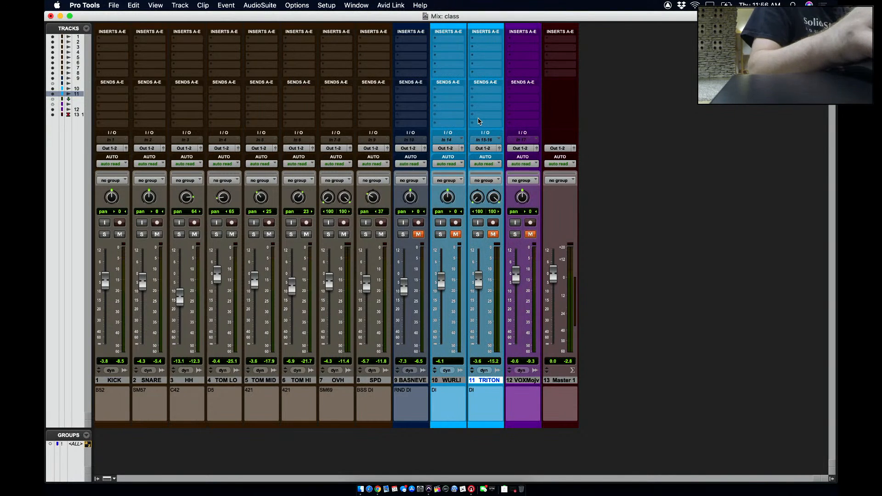
{"action": "left_click_drag", "start_coordinate": [265, 209], "coordinate": [598, 47]}
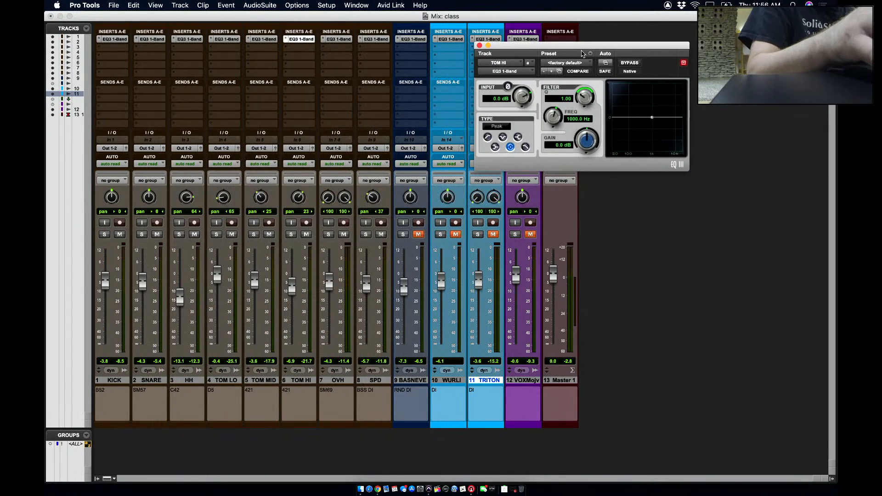
- Solo the OVH track and set its EQ3 1-Band to a high-pass filter at 100 Hz
{"action": "left_click", "coordinate": [339, 39]}
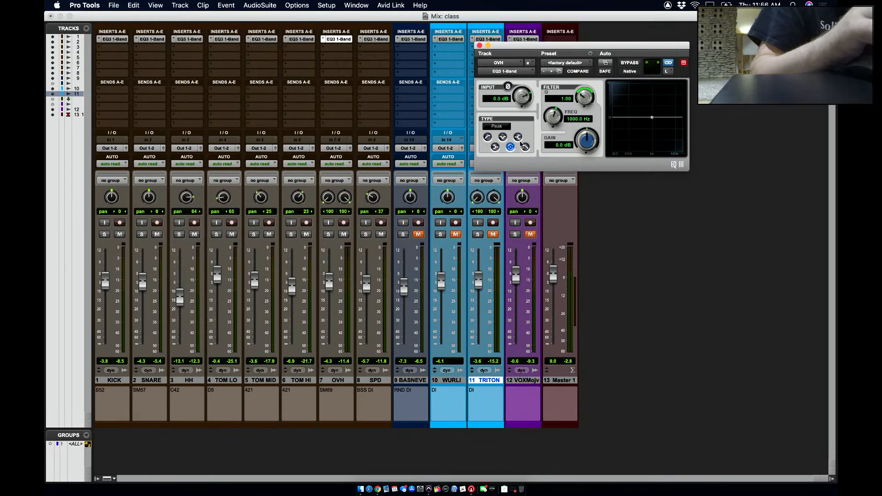
{"action": "left_click", "coordinate": [489, 140]}
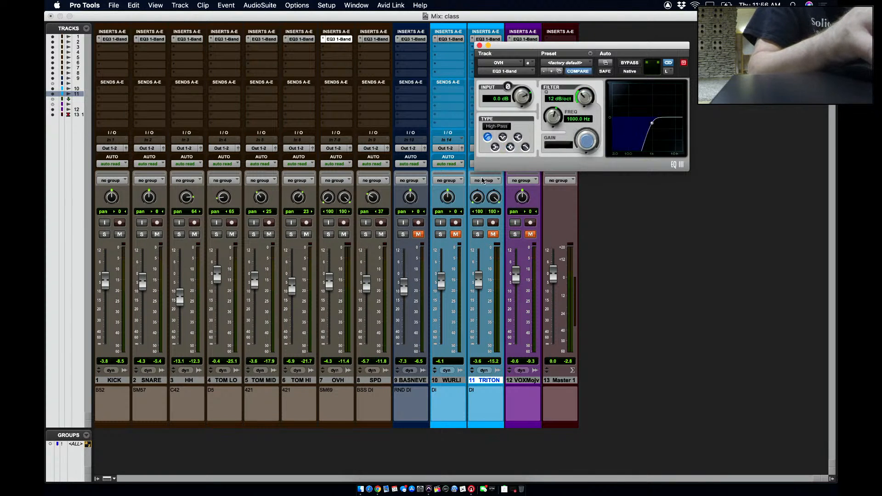
{"action": "left_click", "coordinate": [329, 235]}
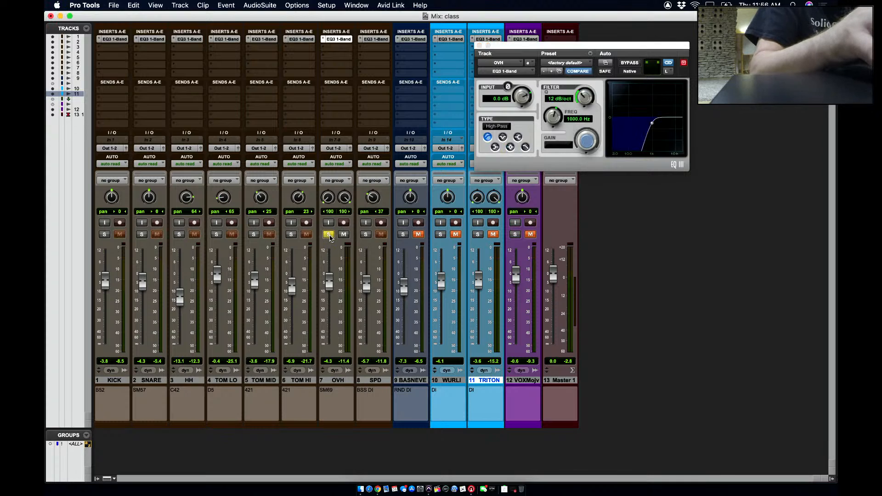
{"action": "left_click", "coordinate": [572, 120]}
{"action": "type", "text": "100"}
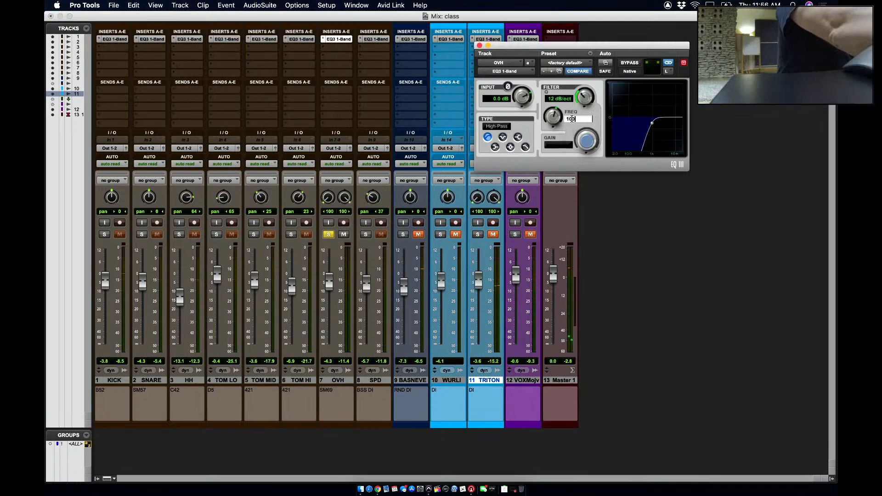
{"action": "key", "text": "Return"}
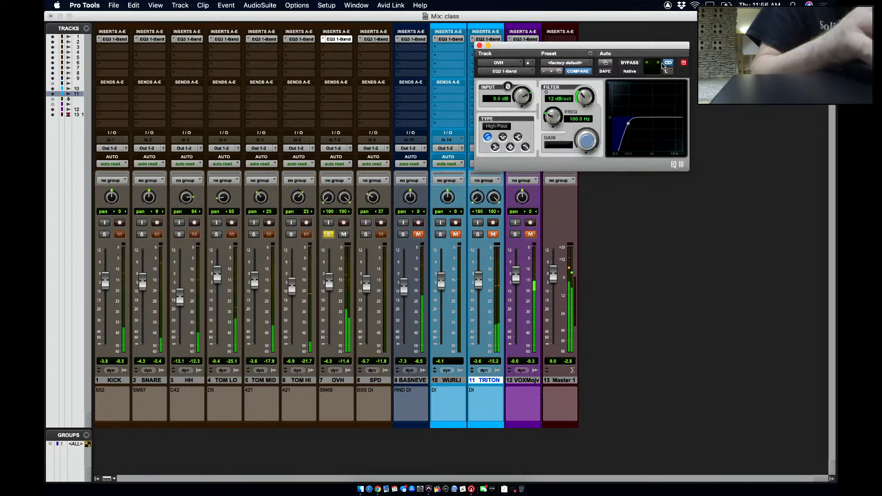
- Compare the overheads with the EQ bypassed and active during playback, and unsolo the OVH track
{"action": "left_click", "coordinate": [626, 63]}
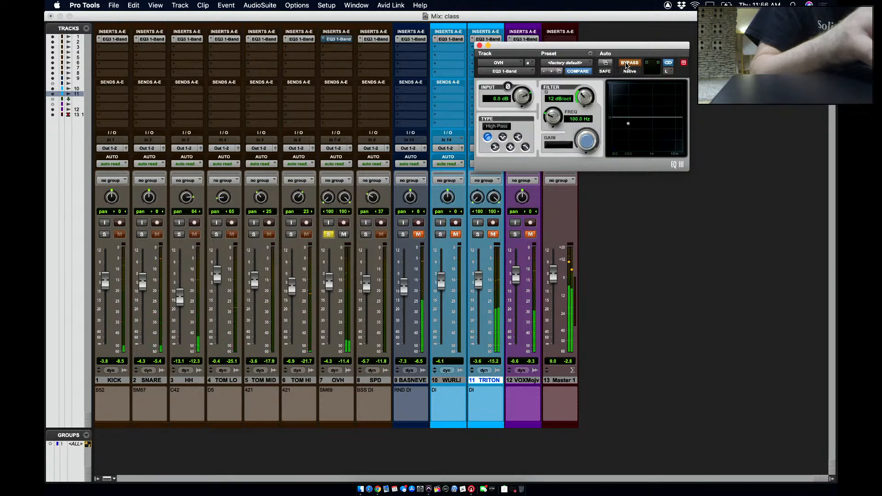
{"action": "left_click", "coordinate": [626, 63]}
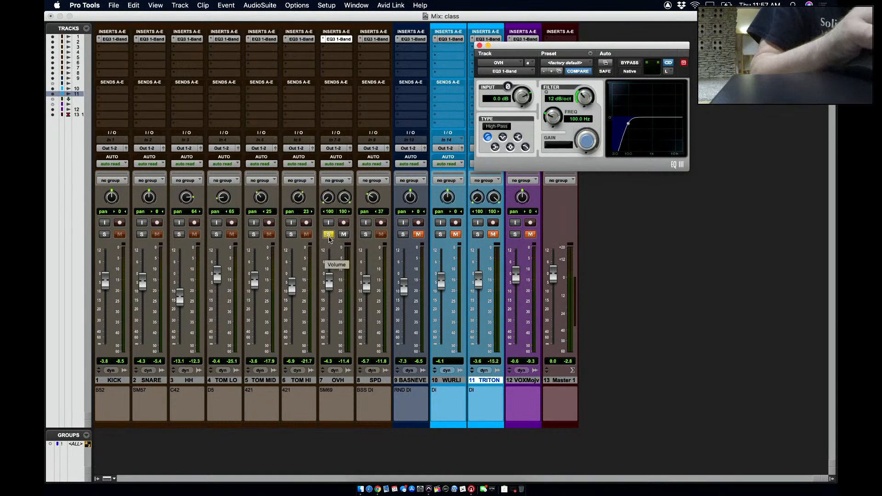
{"action": "left_click", "coordinate": [328, 237]}
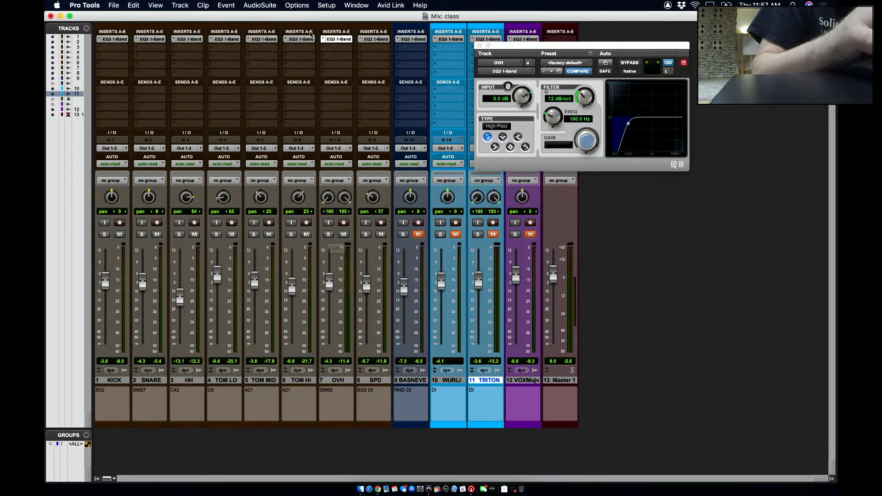
- Set the EQ3 1-Band on the TOM HI track to a high-pass filter at 200 Hz
{"action": "left_click", "coordinate": [297, 39]}
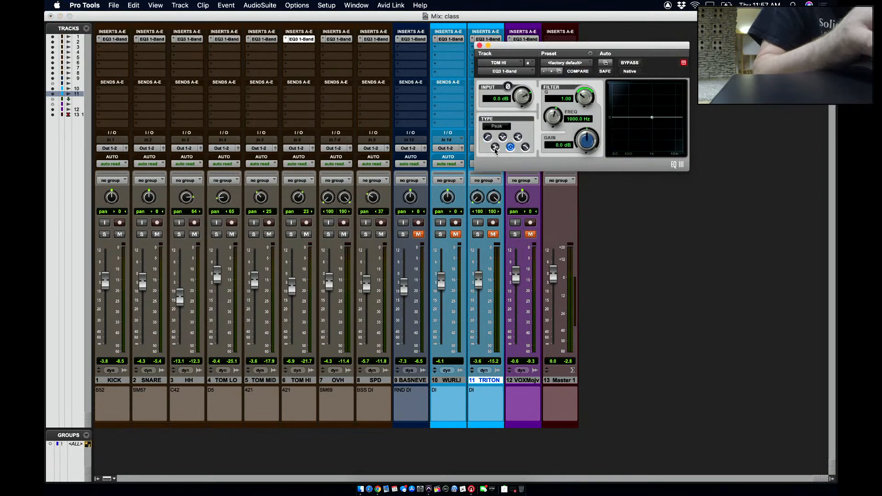
{"action": "left_click", "coordinate": [488, 138]}
{"action": "left_click", "coordinate": [578, 119]}
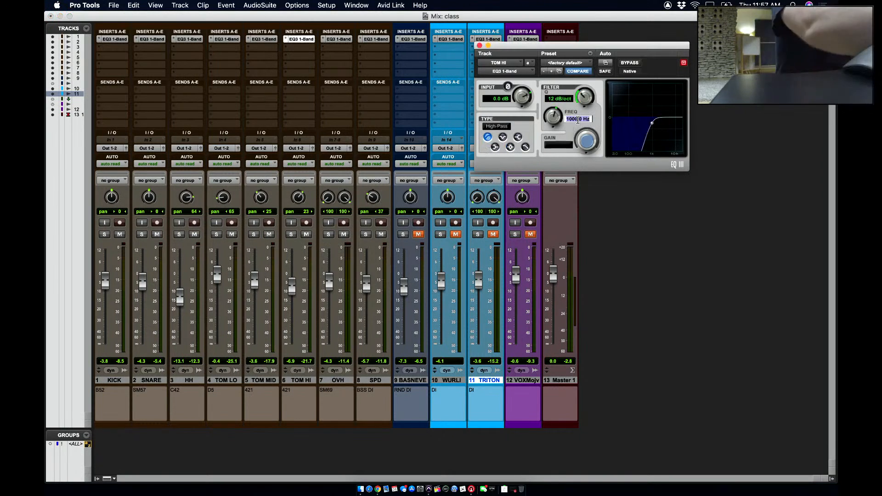
{"action": "type", "text": "200"}
{"action": "key", "text": "Return"}
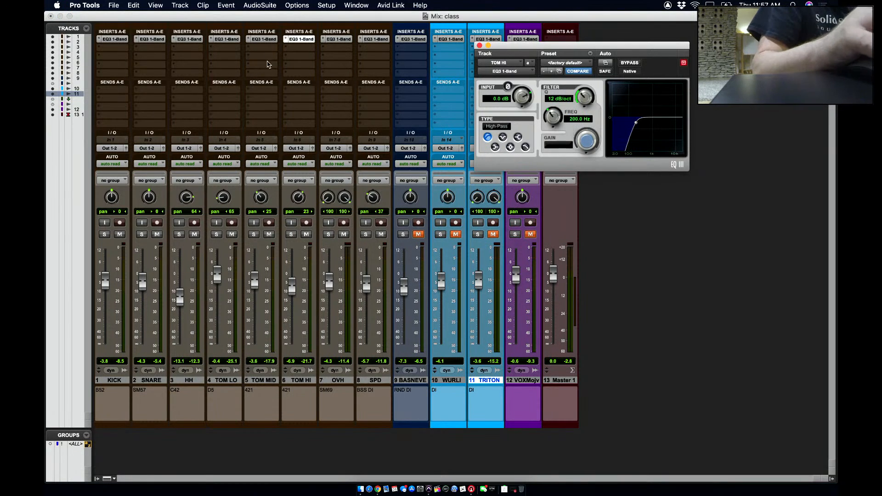
- Set the EQ3 1-Band on the TOM MID track to a high-pass filter at 100 Hz and check it against TOM HI
{"action": "left_click", "coordinate": [261, 41]}
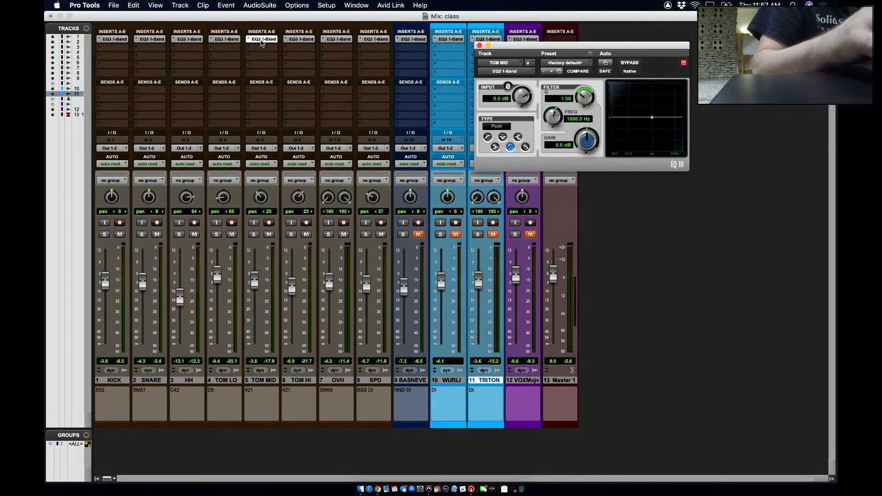
{"action": "left_click", "coordinate": [579, 120]}
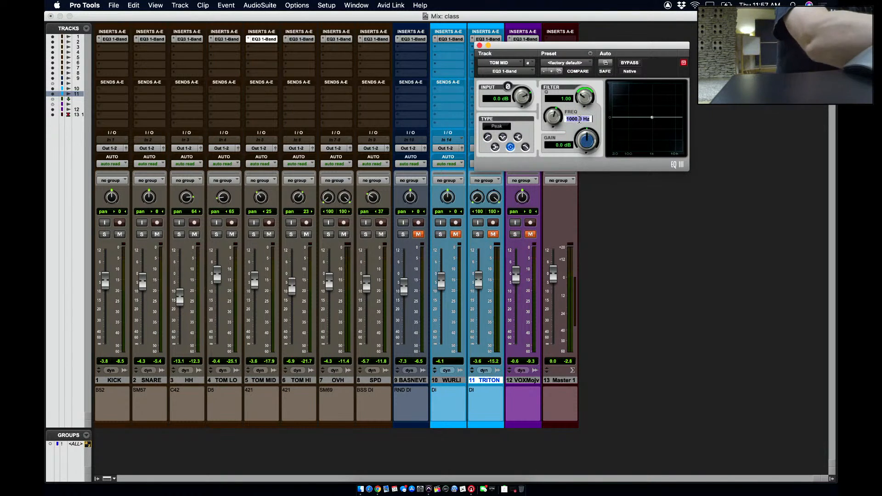
{"action": "type", "text": "1"}
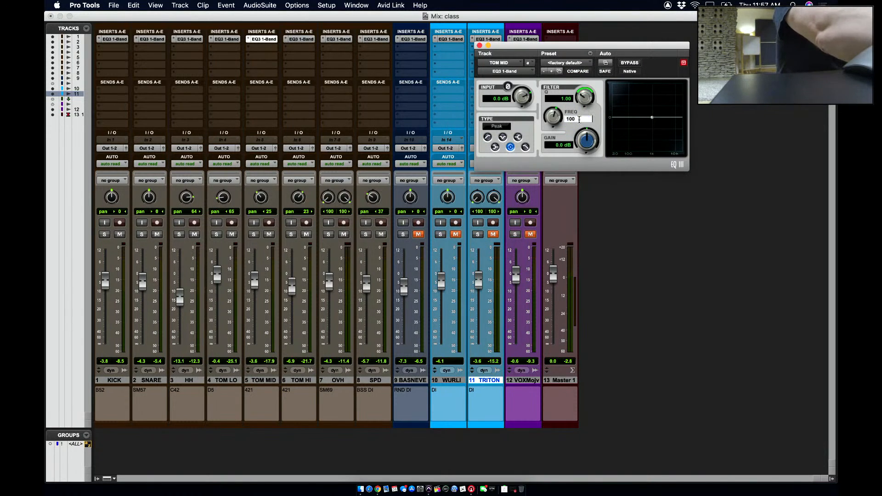
{"action": "type", "text": "00"}
{"action": "key", "text": "Return"}
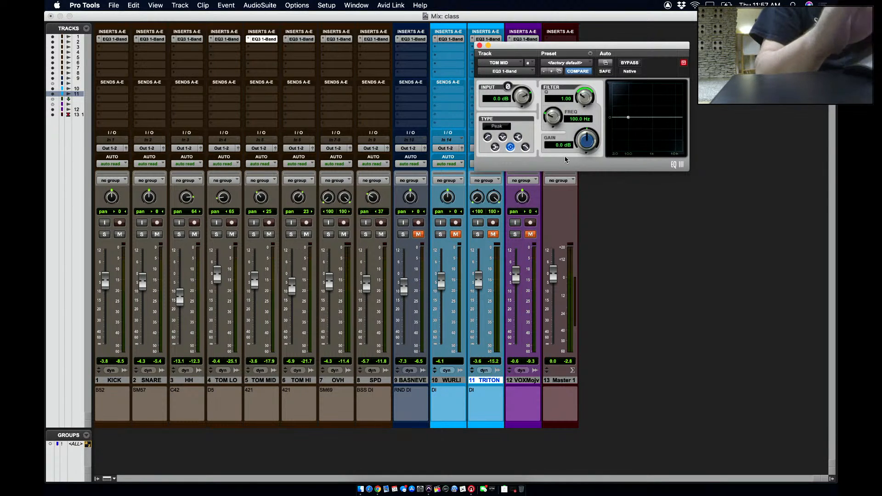
{"action": "left_click", "coordinate": [488, 138]}
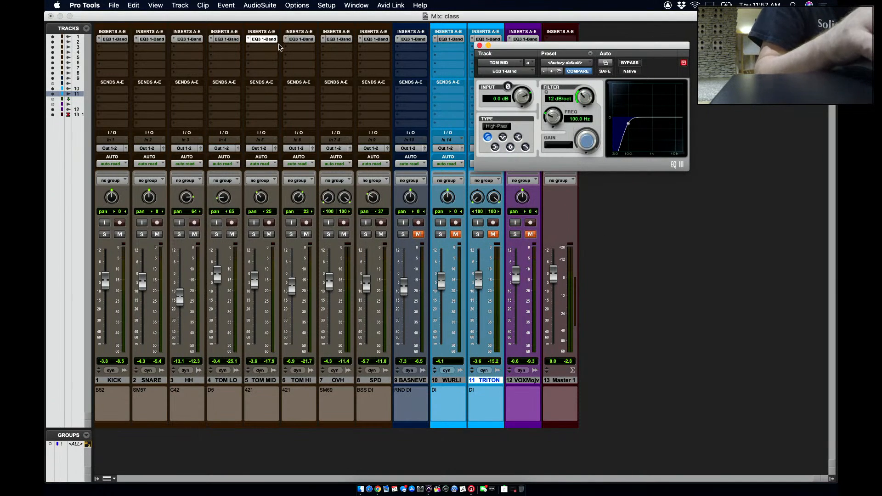
{"action": "left_click", "coordinate": [296, 40]}
{"action": "left_click", "coordinate": [265, 40]}
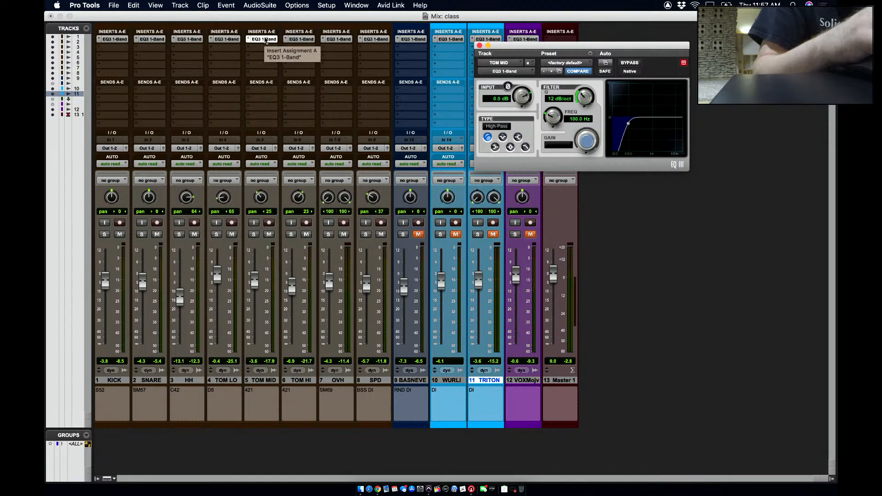
- Set the EQ3 1-Band on the TOM LO track to a high-pass filter at 75 Hz and close the plug-in window
{"action": "left_click", "coordinate": [229, 40]}
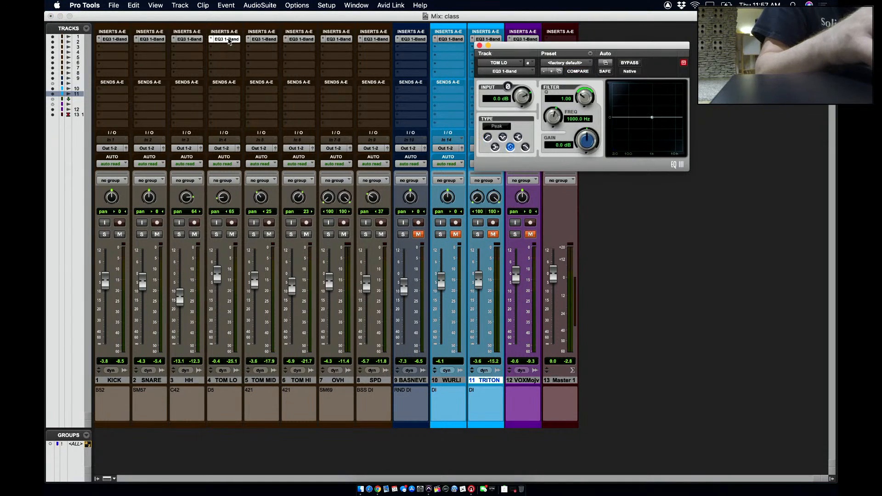
{"action": "left_click", "coordinate": [572, 119]}
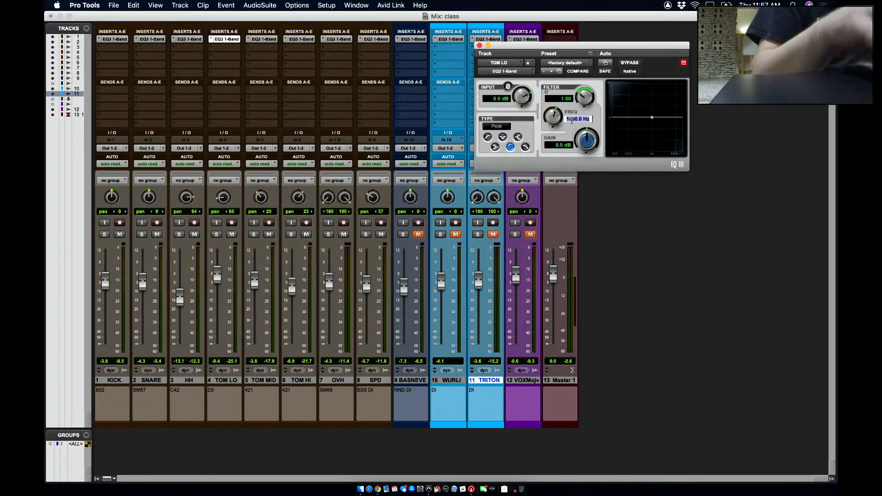
{"action": "type", "text": "75"}
{"action": "key", "text": "Return"}
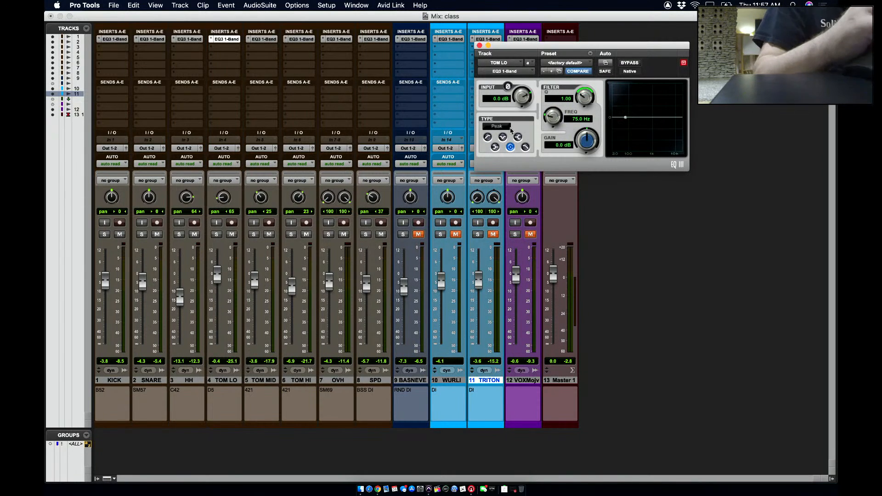
{"action": "left_click", "coordinate": [488, 137]}
{"action": "left_click", "coordinate": [480, 46]}
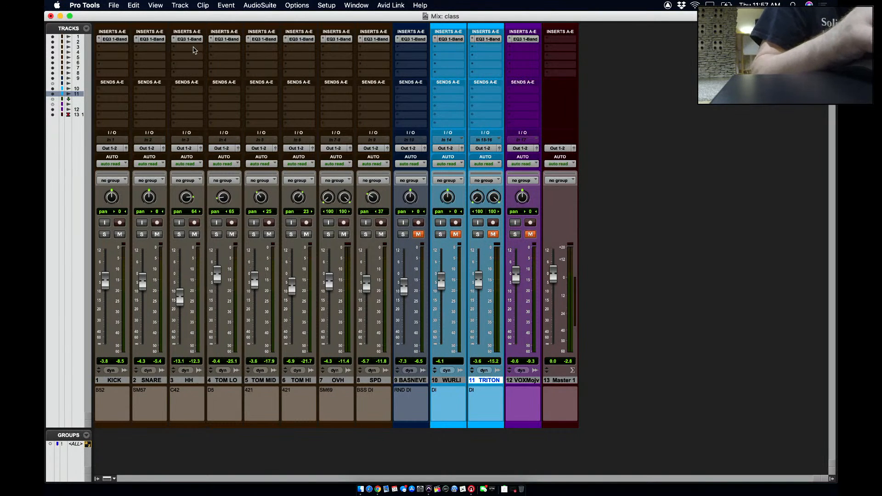
- Set the EQ3 1-Band on the HH track to a high-pass filter at 400 Hz
{"action": "left_click", "coordinate": [189, 39]}
{"action": "left_click", "coordinate": [487, 137]}
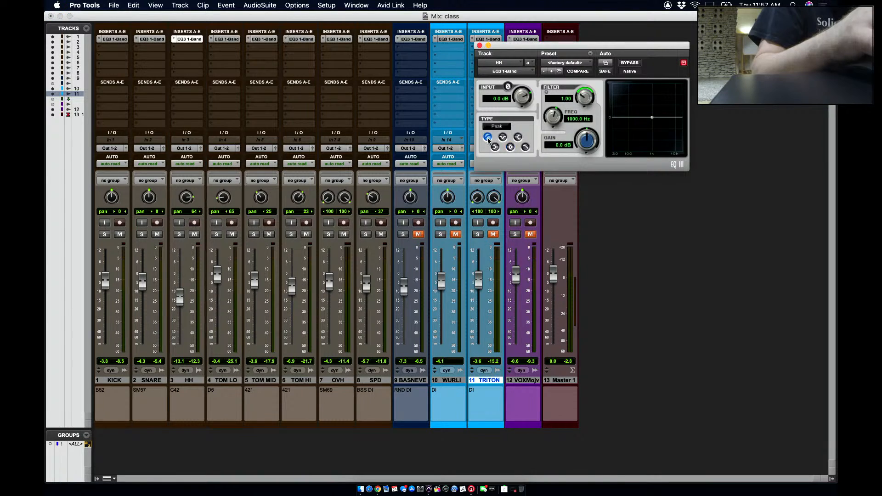
{"action": "left_click", "coordinate": [579, 120]}
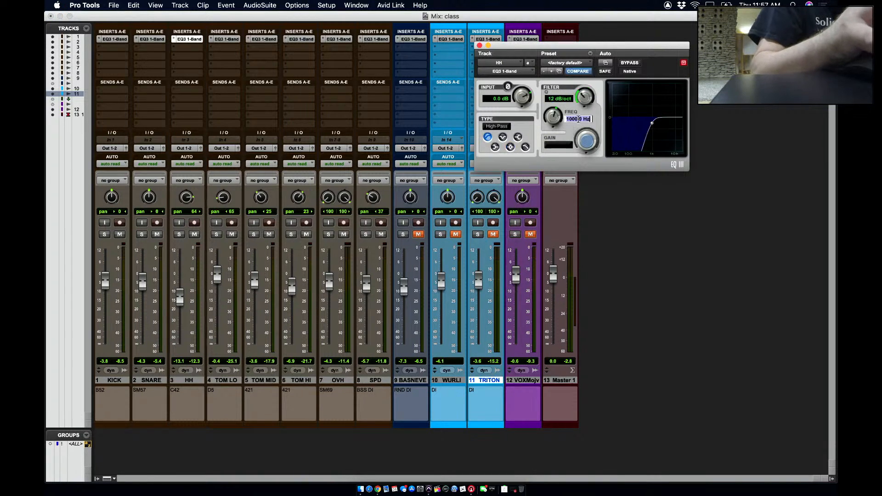
{"action": "type", "text": "400"}
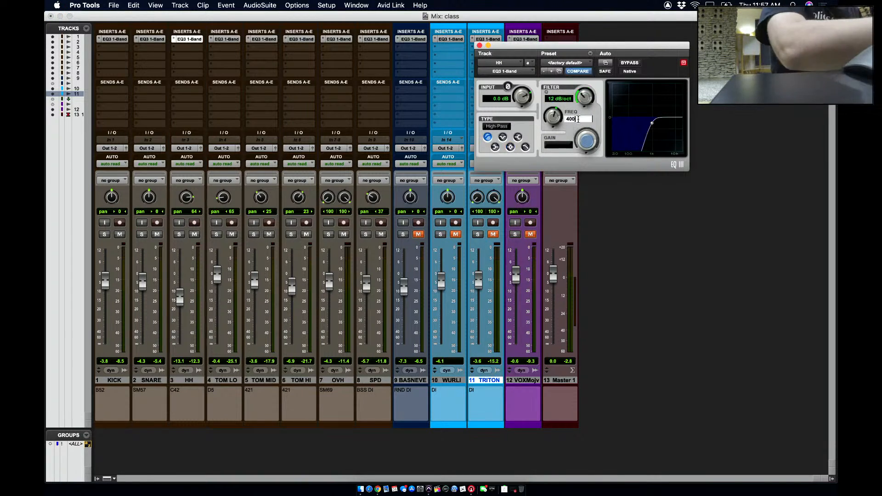
{"action": "key", "text": "Return"}
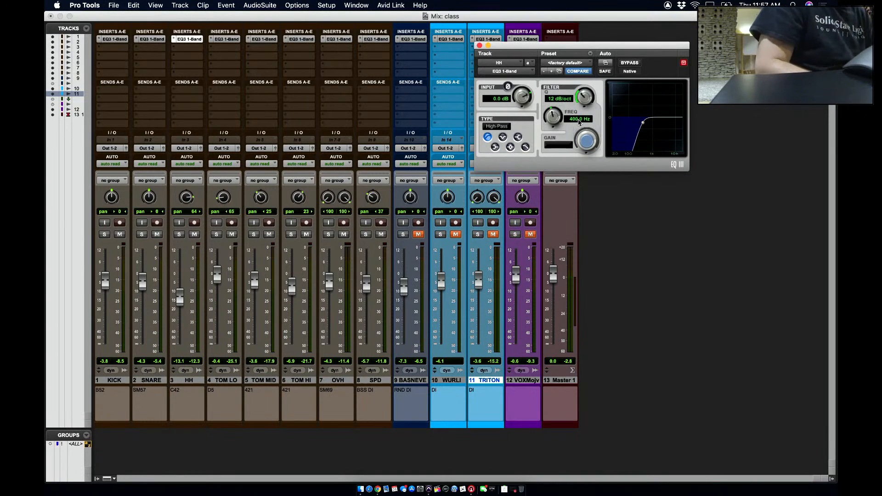
- Solo the HH track, compare it with the EQ bypassed and active during playback, and clear the solo
{"action": "left_click", "coordinate": [179, 235]}
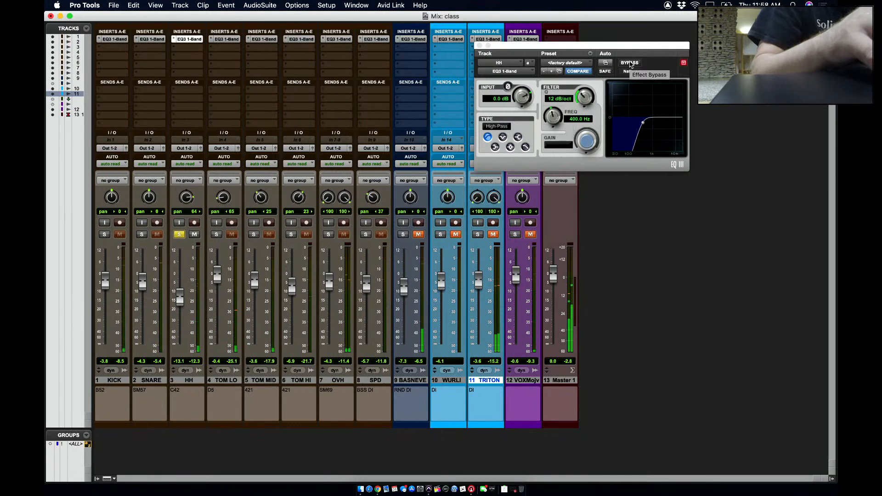
{"action": "left_click", "coordinate": [630, 63]}
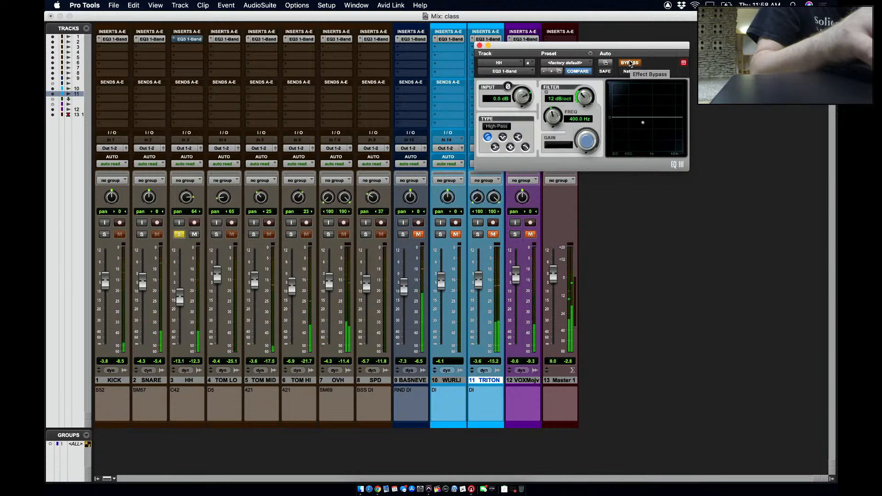
{"action": "left_click", "coordinate": [629, 63]}
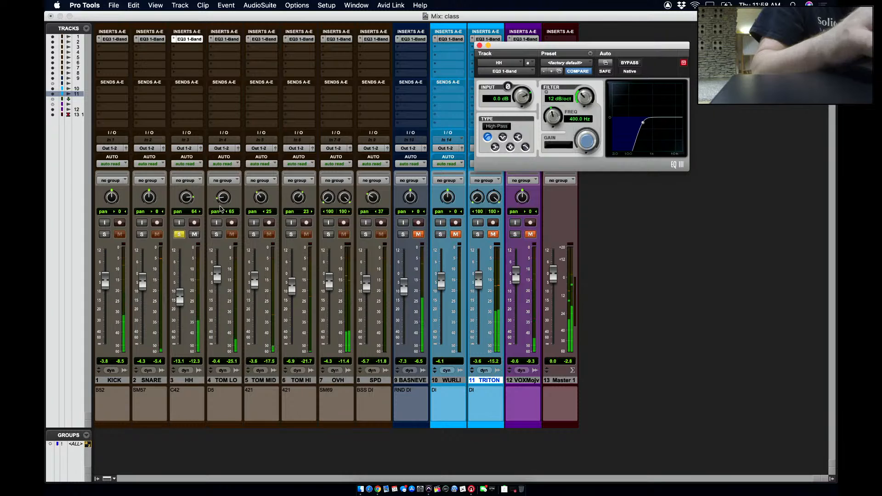
{"action": "left_click", "coordinate": [180, 234]}
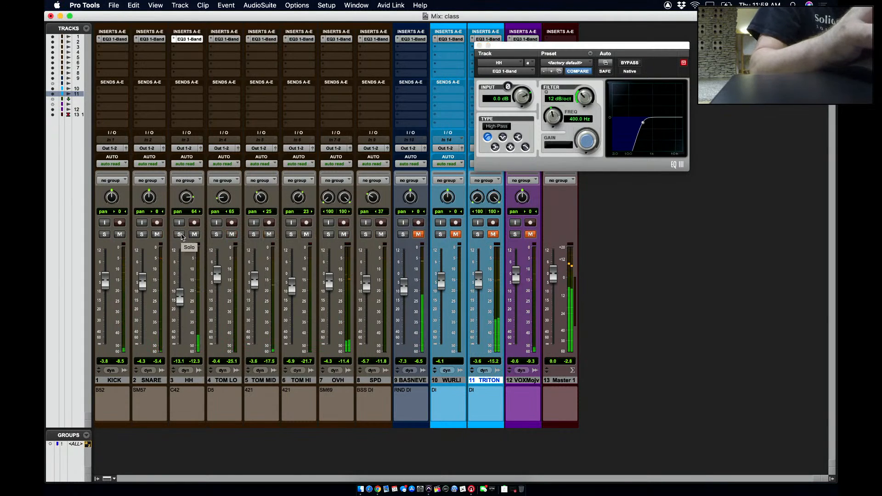
- Set the EQ3 1-Band on the SNARE track to a high-pass filter at 100 Hz
{"action": "left_click", "coordinate": [150, 39]}
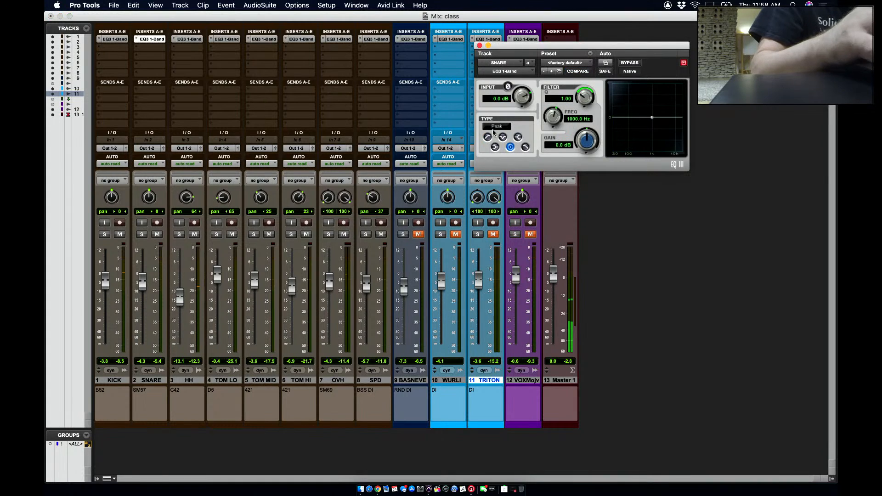
{"action": "left_click", "coordinate": [489, 138]}
{"action": "left_click", "coordinate": [579, 120]}
{"action": "type", "text": "80"}
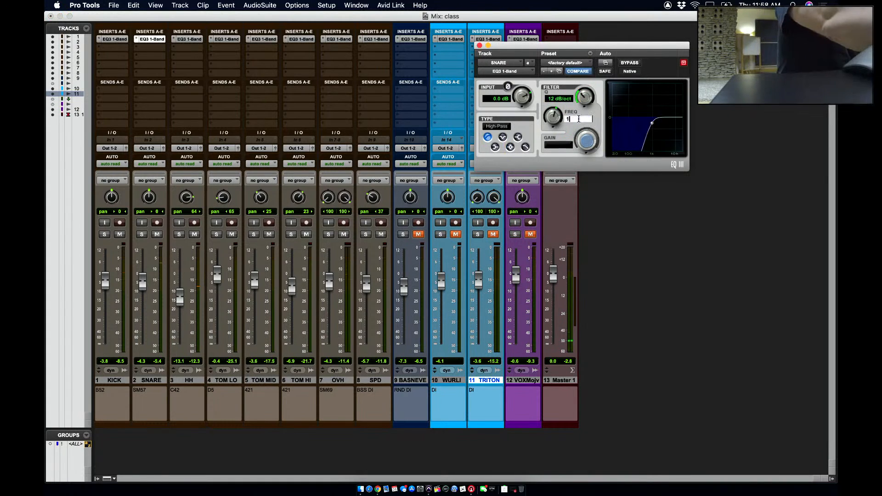
{"action": "key", "text": "Return"}
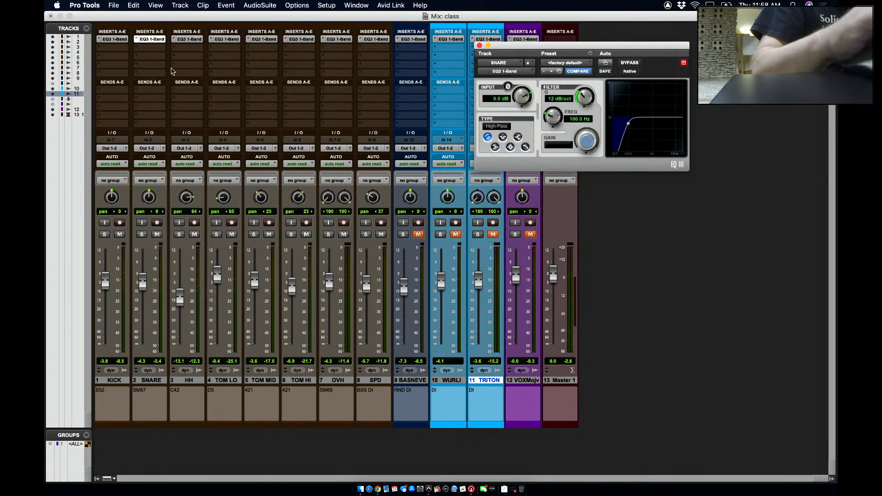
- Set the EQ3 1-Band on the KICK track to a high-pass filter at 40 Hz
{"action": "left_click", "coordinate": [117, 43]}
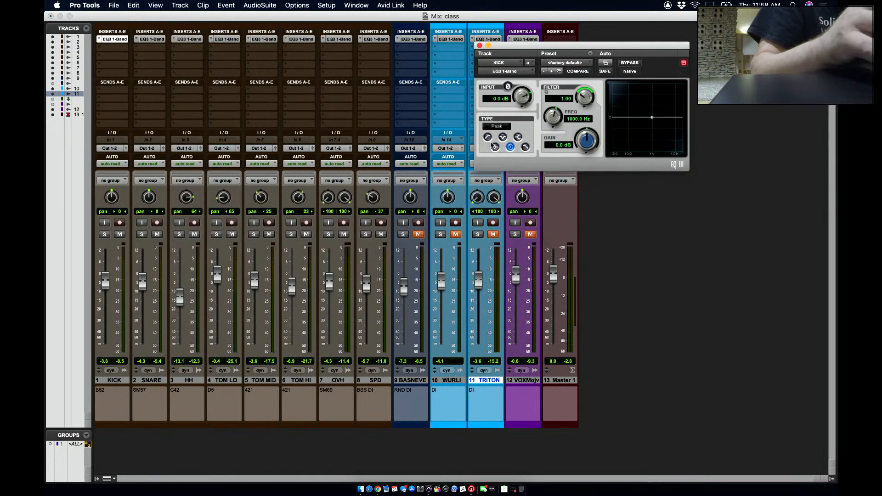
{"action": "left_click", "coordinate": [488, 137]}
{"action": "left_click", "coordinate": [574, 120]}
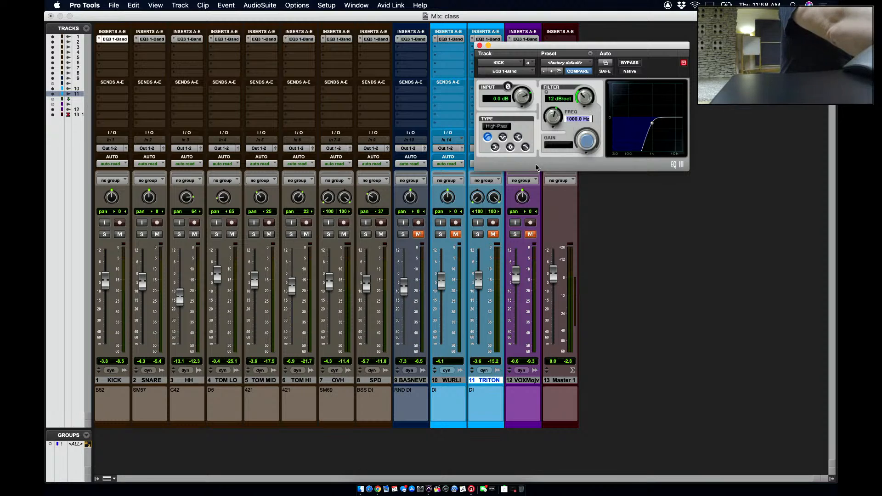
{"action": "type", "text": "40"}
{"action": "key", "text": "Return"}
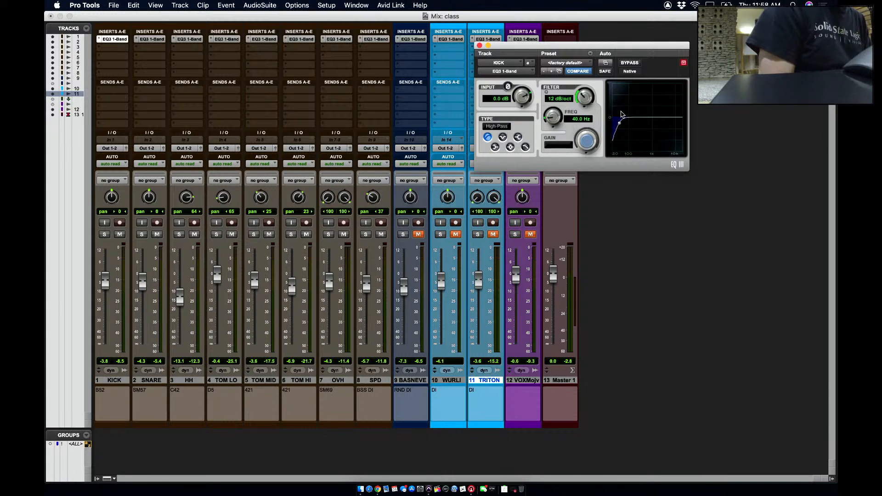
- Raise the KICK high-pass filter frequency to 50 Hz
{"action": "left_click", "coordinate": [579, 118]}
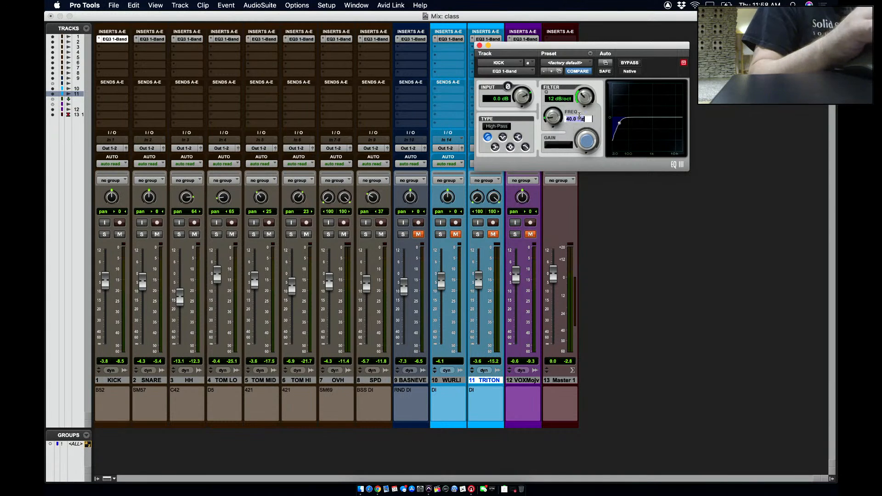
{"action": "type", "text": "50"}
{"action": "key", "text": "Return"}
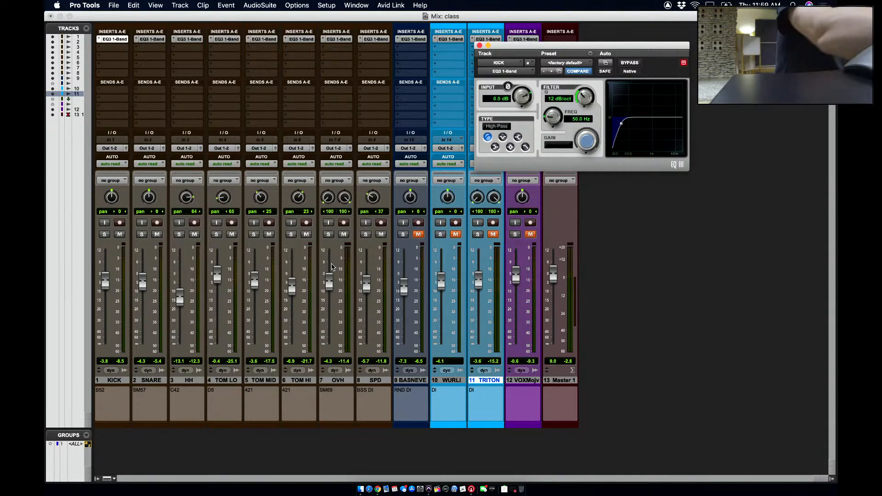
- Select the range from 77:08.250 to 78:17.250 across all tracks, play it, and return to the Mix window
{"action": "key", "text": "super+equal"}
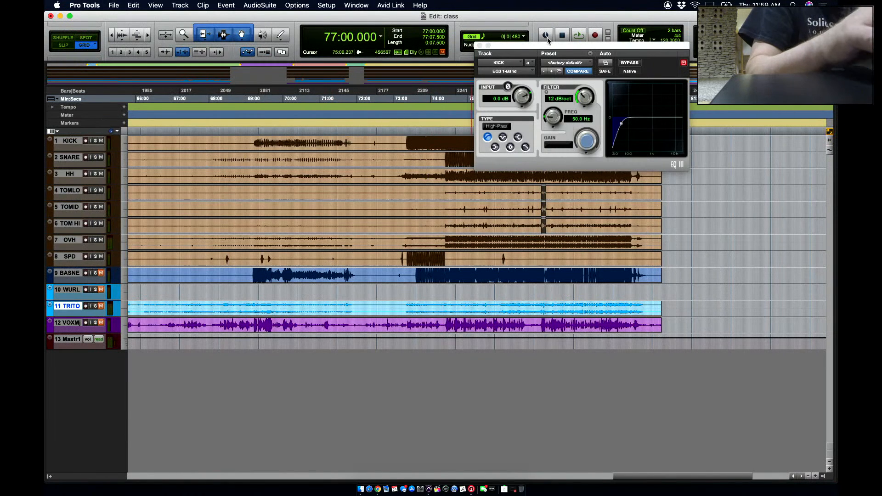
{"action": "left_click_drag", "start_coordinate": [549, 45], "coordinate": [317, 71]}
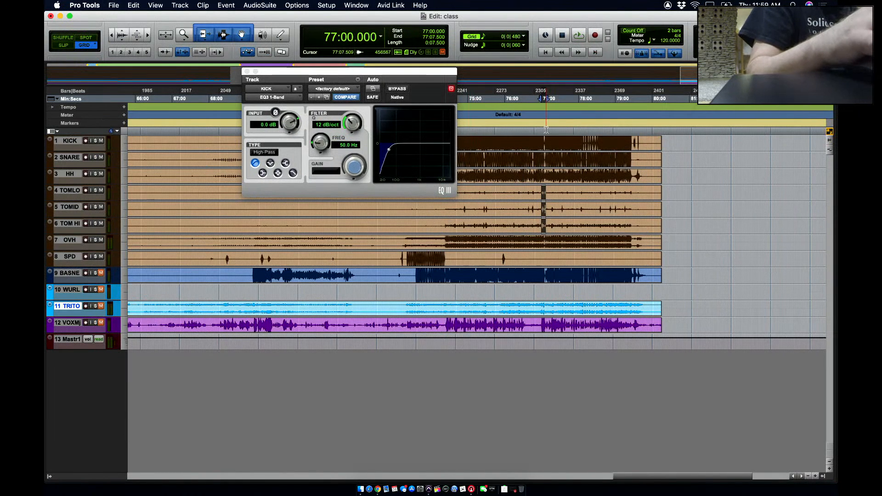
{"action": "left_click_drag", "start_coordinate": [547, 131], "coordinate": [589, 130]}
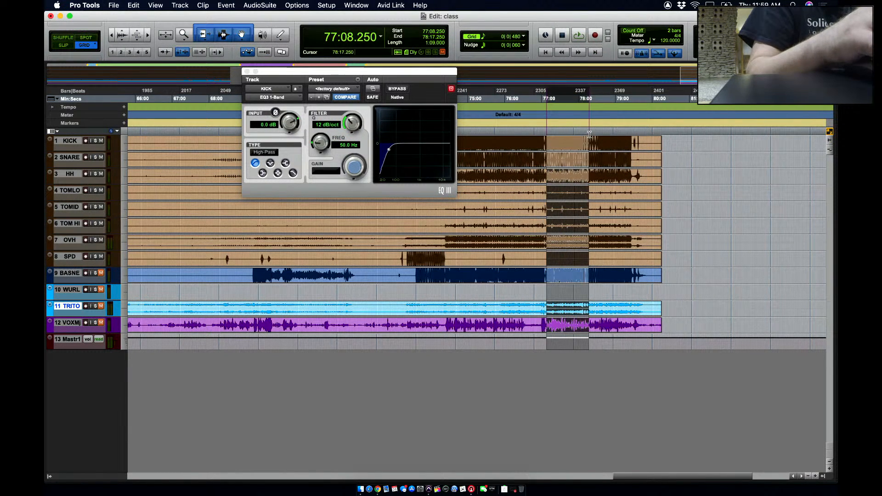
{"action": "left_click", "coordinate": [579, 37]}
{"action": "key", "text": "super+equal"}
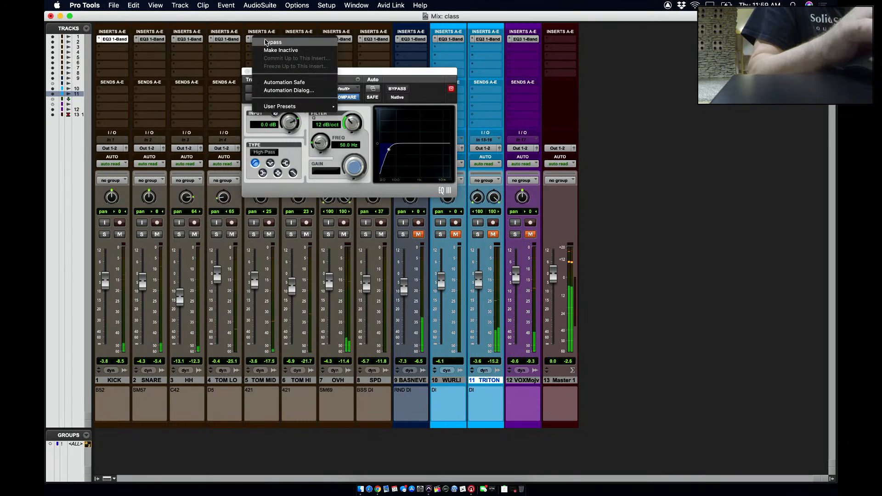
- Compare the mix during playback with the EQ3 1-Band inserts on all tracks bypassed and active again
{"action": "left_click", "coordinate": [266, 42], "text": "alt"}
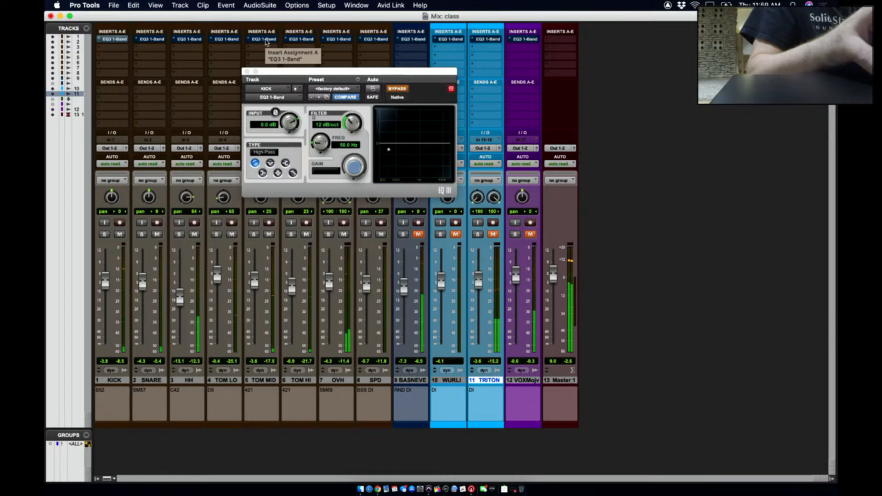
{"action": "right_click", "coordinate": [266, 42]}
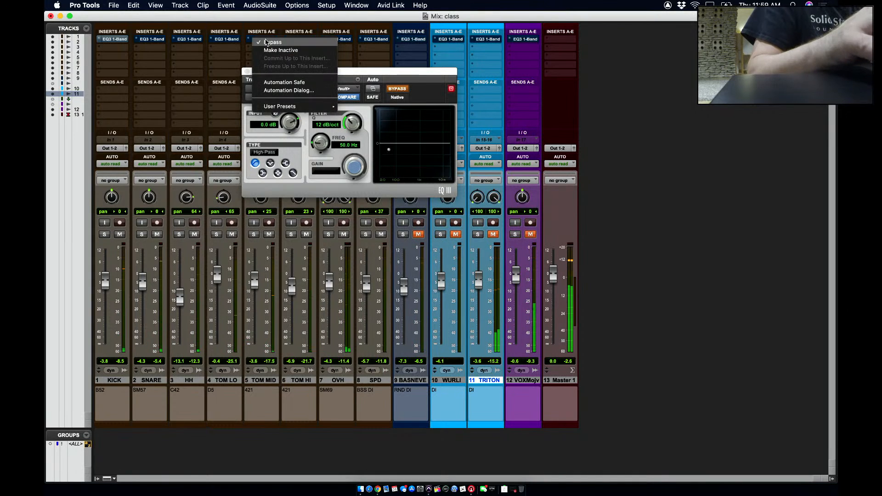
{"action": "left_click", "coordinate": [271, 42]}
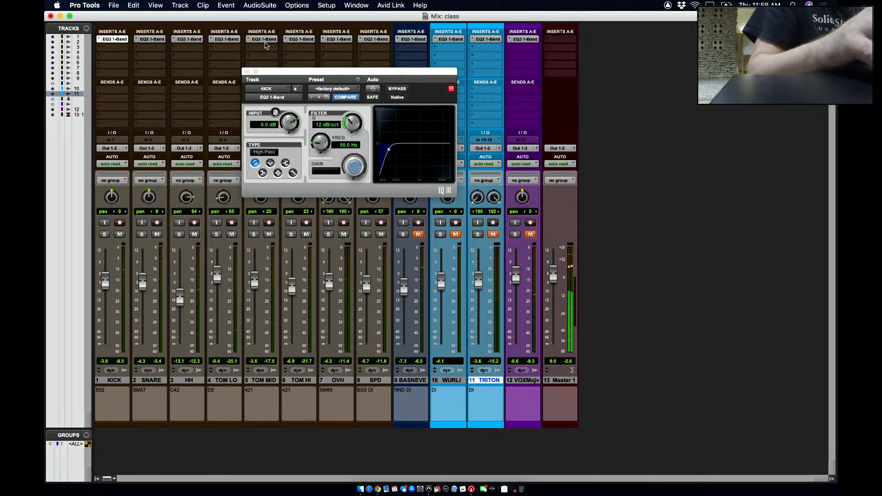
- Close the KICK EQ window and lower the OVH track's volume to -5.2 dB
{"action": "left_click", "coordinate": [247, 72]}
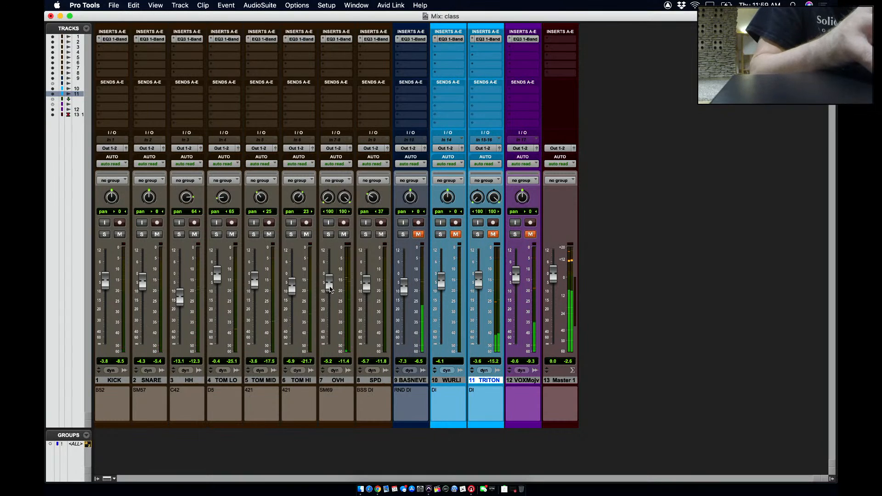
{"action": "left_click_drag", "start_coordinate": [329, 282], "coordinate": [330, 289]}
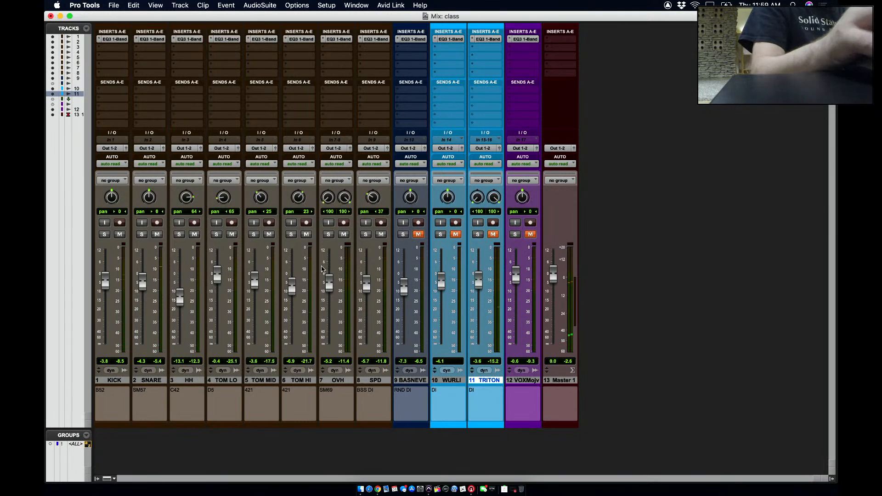
- Unmute and solo the VOX Mojave track and set its EQ3 1-Band to a high-pass filter at 150 Hz
{"action": "left_click", "coordinate": [530, 235]}
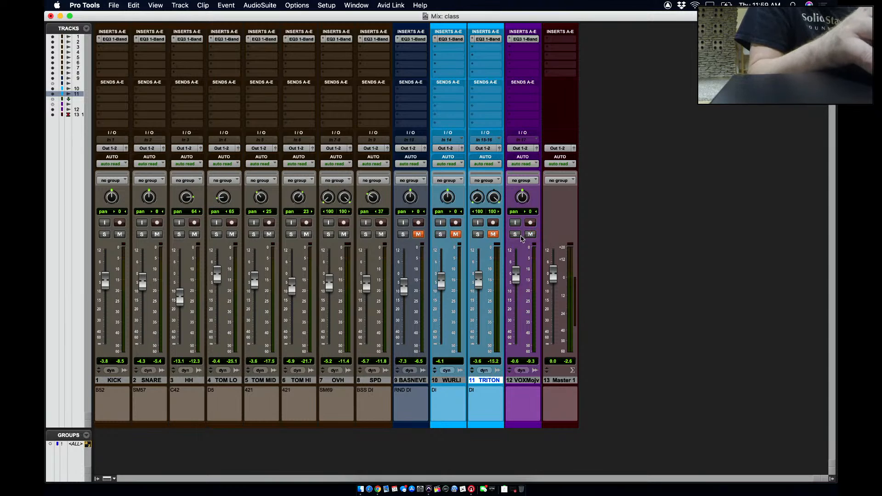
{"action": "left_click", "coordinate": [516, 235]}
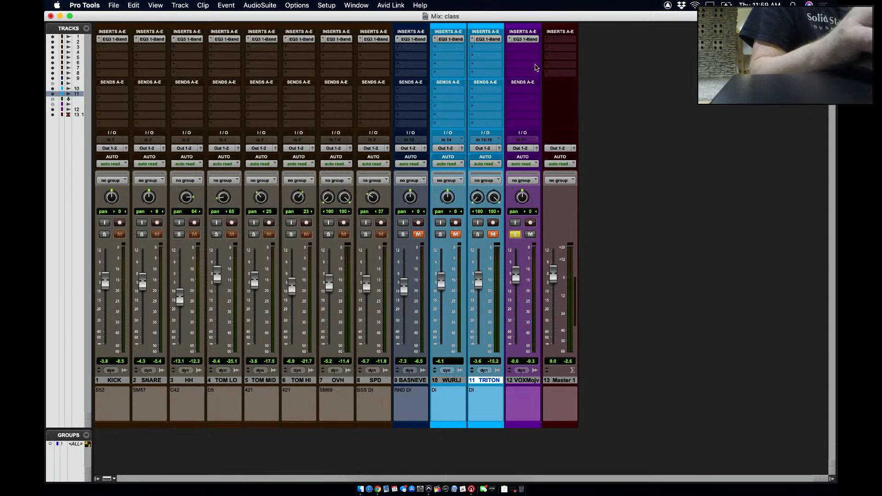
{"action": "left_click", "coordinate": [525, 40]}
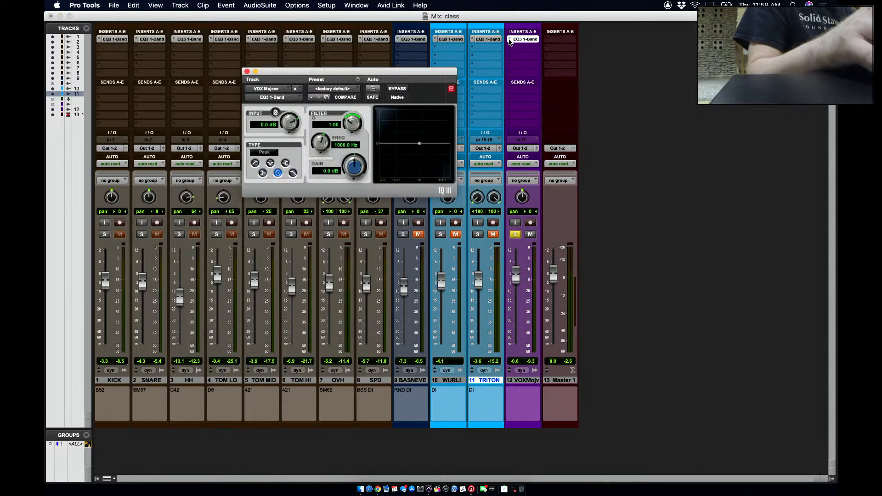
{"action": "left_click", "coordinate": [509, 41]}
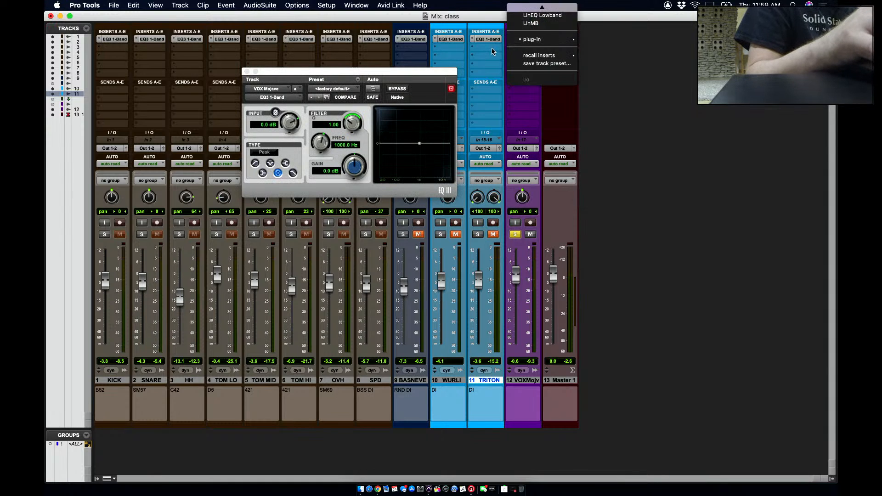
{"action": "left_click", "coordinate": [505, 42]}
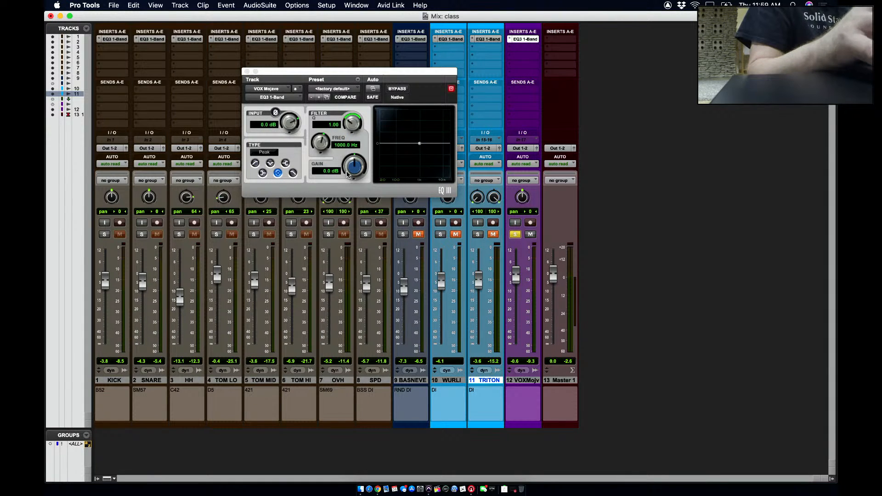
{"action": "left_click", "coordinate": [255, 164]}
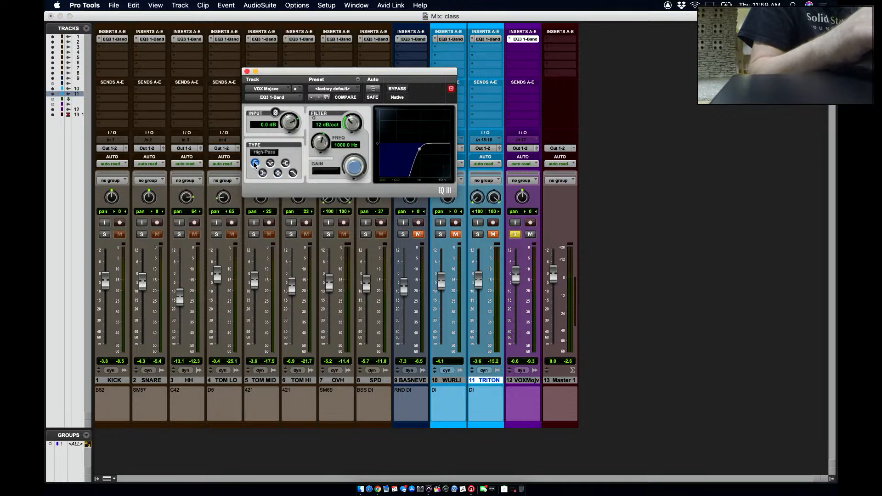
{"action": "left_click", "coordinate": [339, 146]}
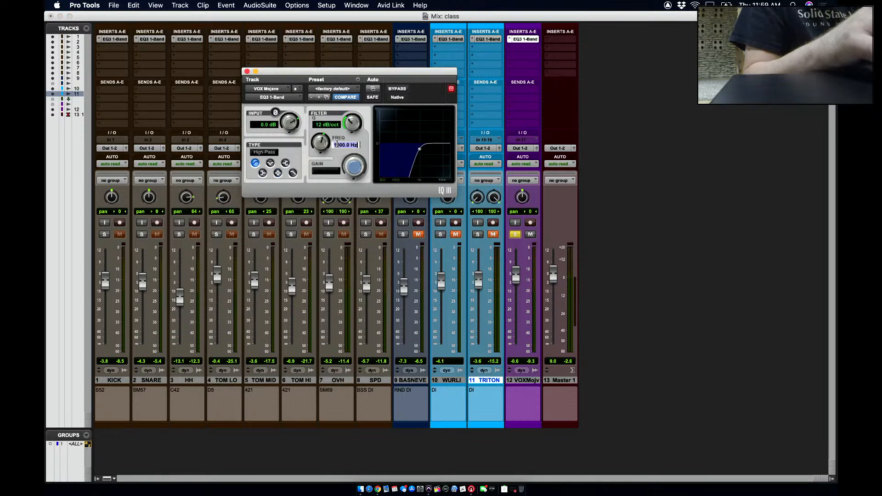
{"action": "type", "text": "150"}
{"action": "key", "text": "Return"}
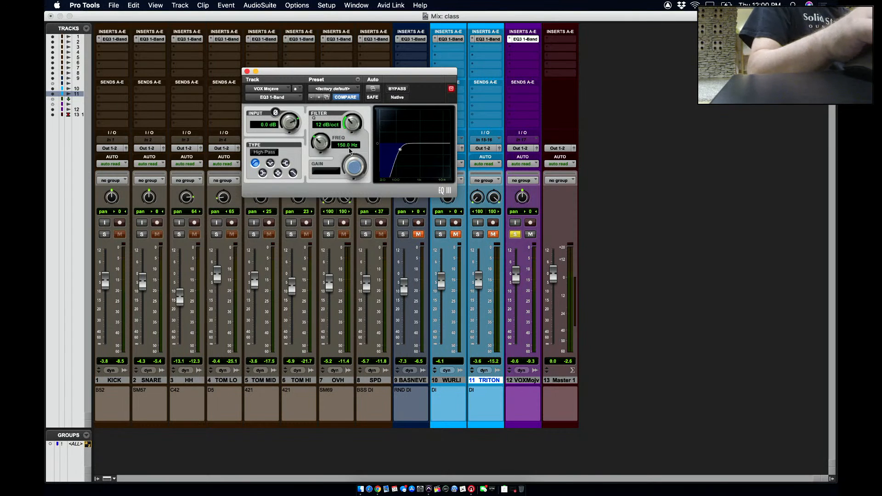
- Play the selected range to hear the soloed vocal through its high-pass filter, and close the plug-in window
{"action": "key", "text": "super+equal"}
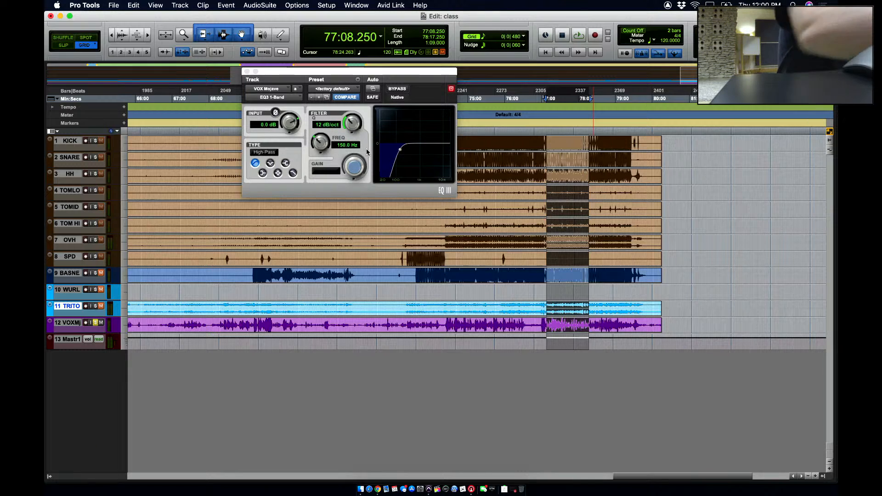
{"action": "left_click", "coordinate": [579, 37]}
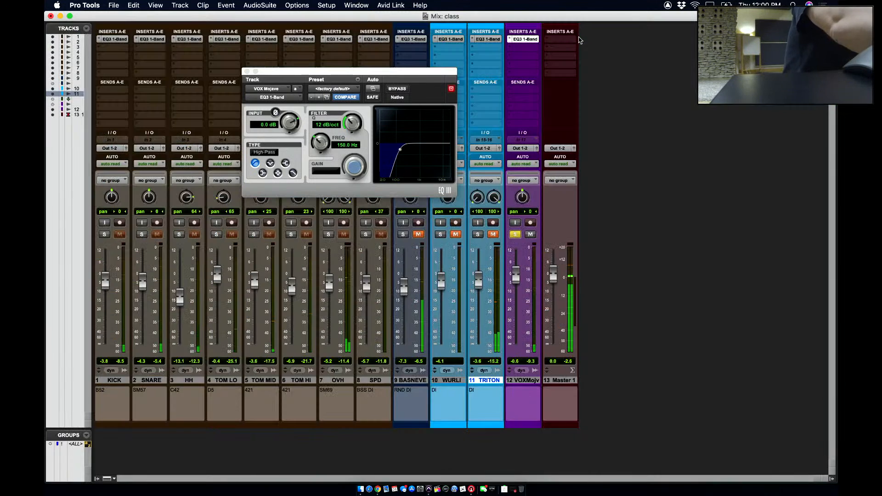
{"action": "key", "text": "super+equal"}
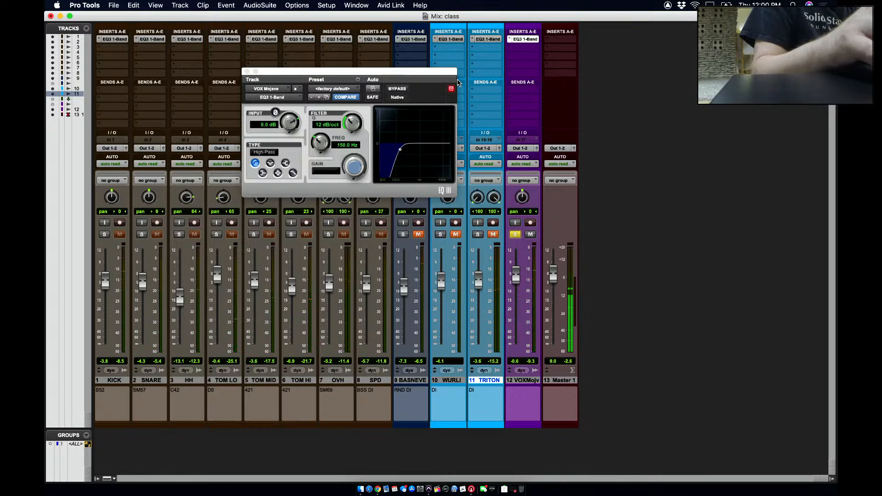
{"action": "left_click", "coordinate": [246, 72]}
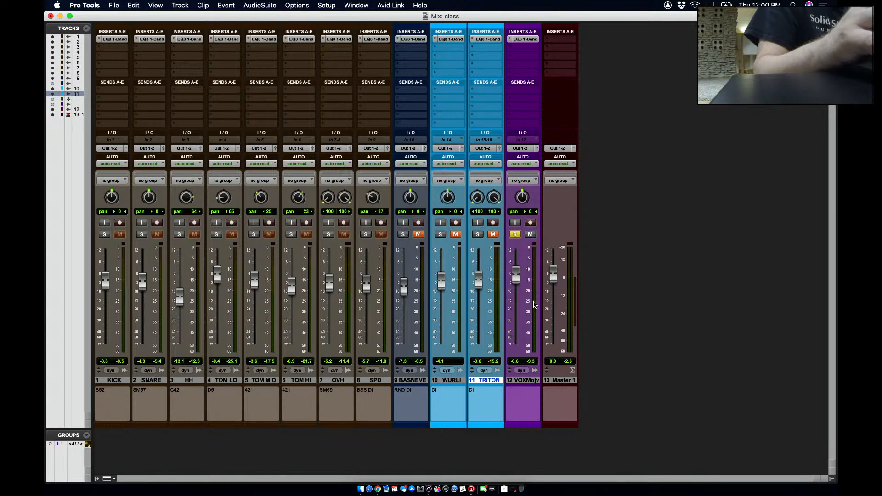
- Increase the height of all tracks in the Edit window by one size
{"action": "key", "text": "super+equal"}
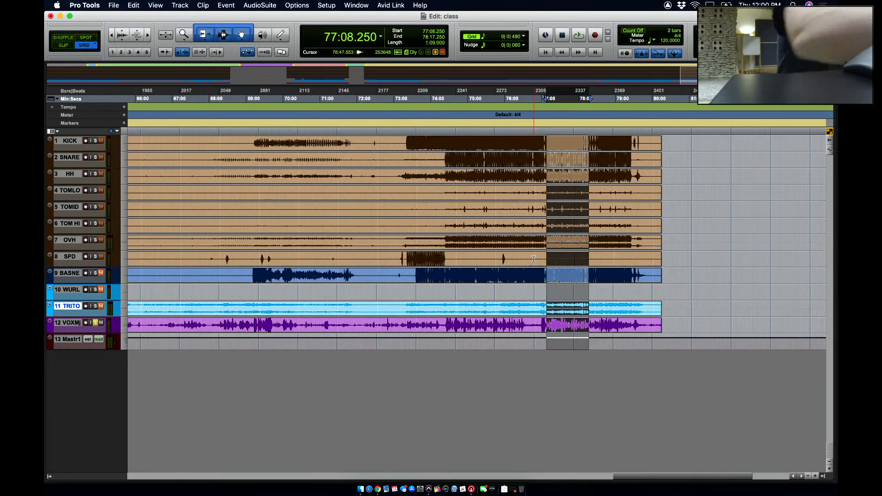
{"action": "left_click", "coordinate": [124, 294]}
{"action": "left_click", "coordinate": [135, 346]}
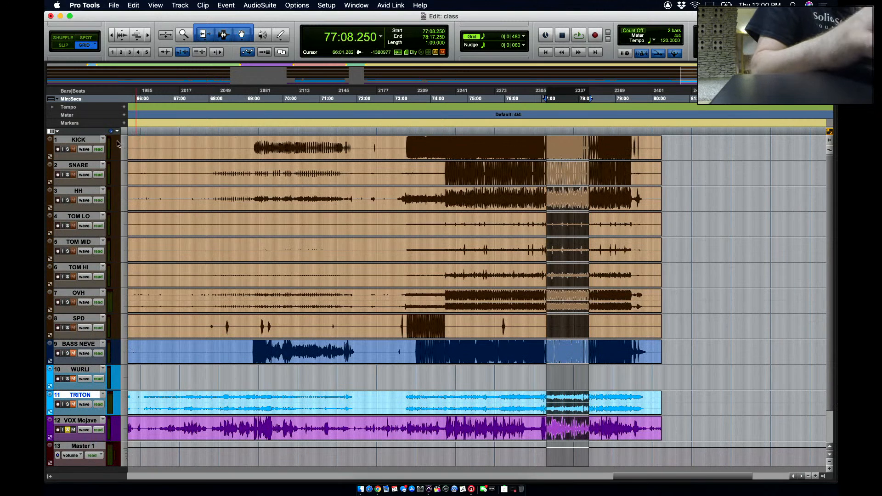
- Hide the empty WURLI track and make it inactive
{"action": "left_click", "coordinate": [89, 370]}
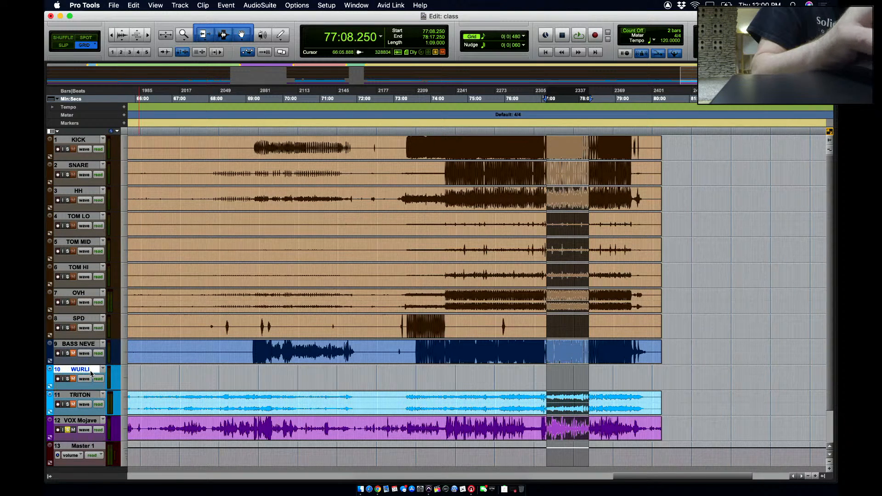
{"action": "right_click", "coordinate": [91, 371]}
{"action": "left_click", "coordinate": [111, 381]}
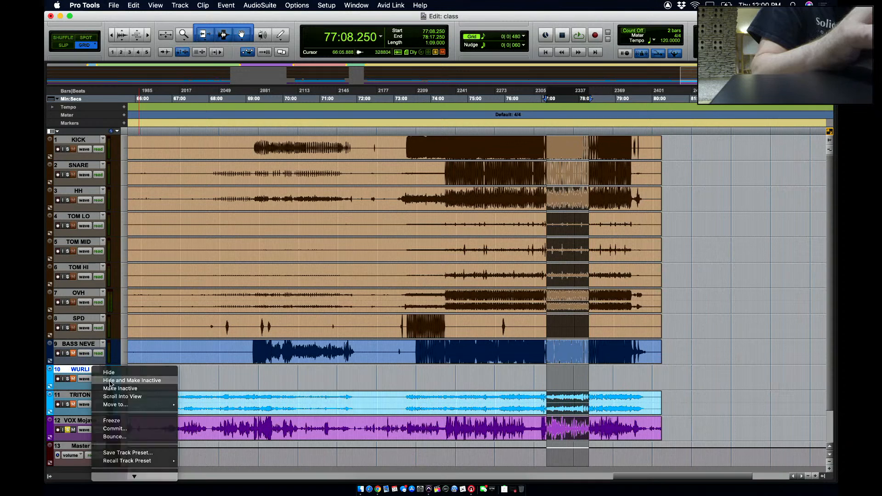
{"action": "left_click", "coordinate": [127, 354]}
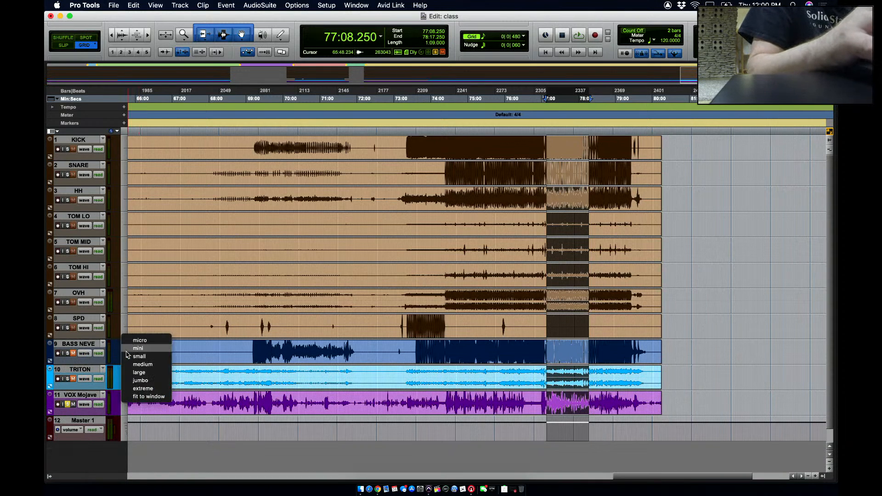
{"action": "left_click", "coordinate": [102, 336]}
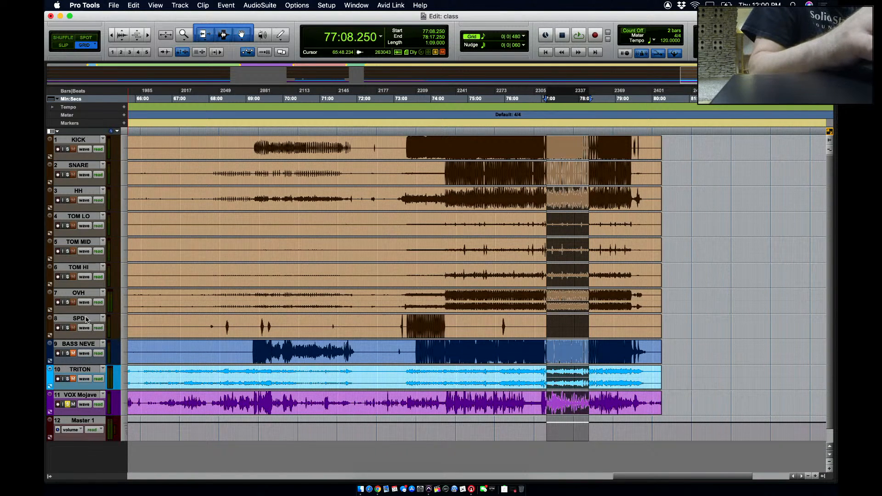
- Set the height of all tracks in the Edit window to fit to window
{"action": "left_click", "coordinate": [86, 319]}
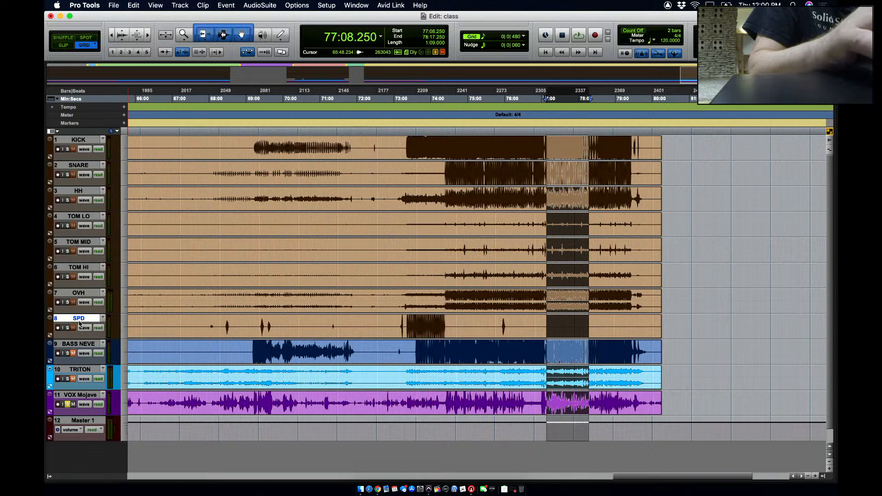
{"action": "left_click", "coordinate": [124, 385]}
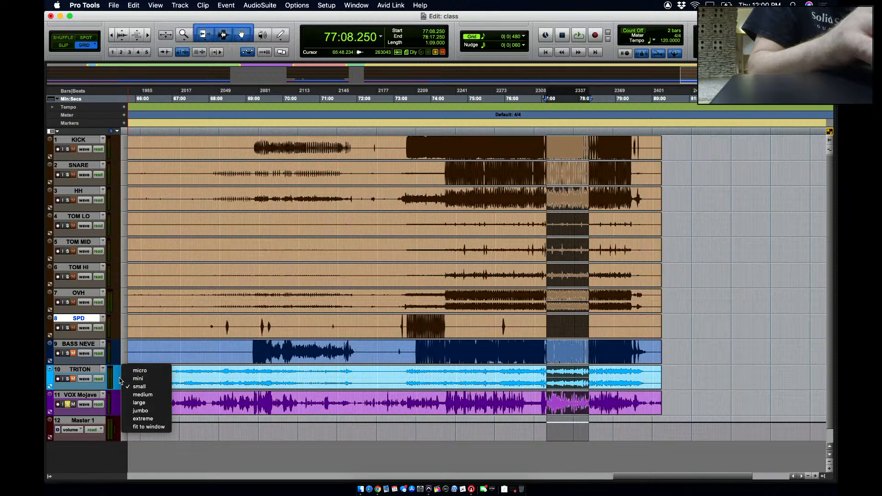
{"action": "left_click", "coordinate": [123, 379]}
{"action": "left_click", "coordinate": [125, 379]}
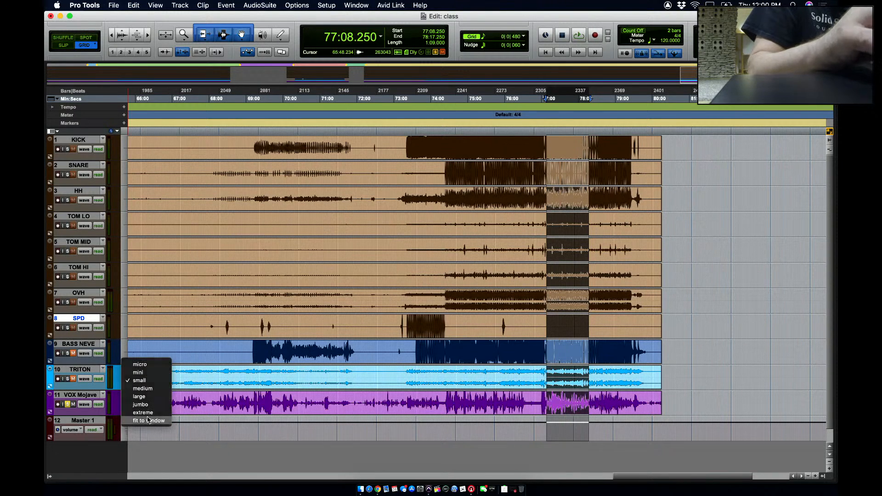
{"action": "left_click", "coordinate": [148, 419]}
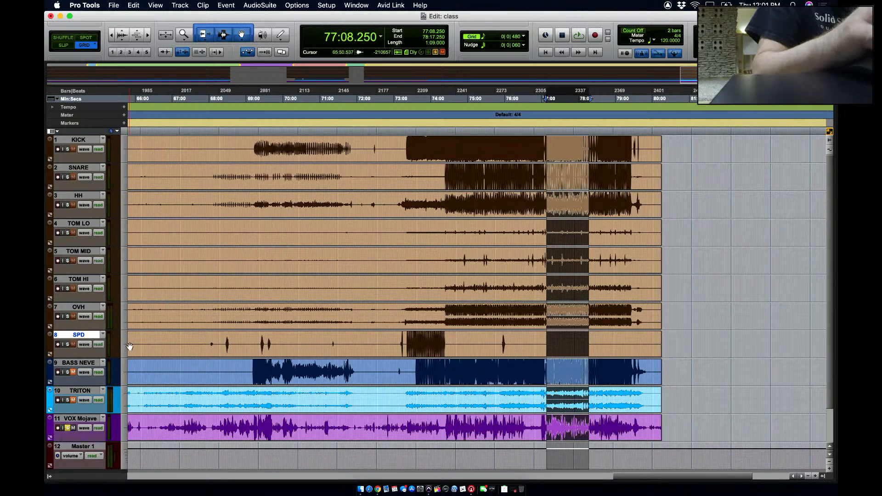
- Zoom in horizontally around the selected range and play a moment of it
{"action": "left_click", "coordinate": [148, 37]}
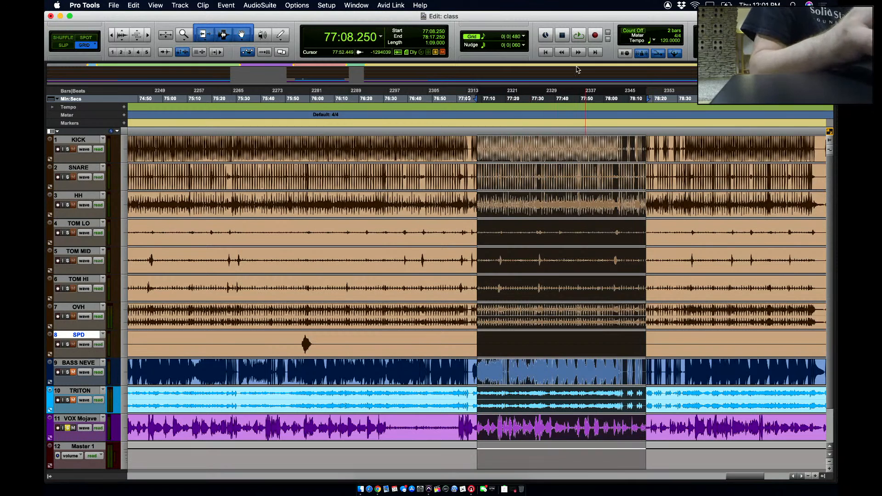
{"action": "left_click", "coordinate": [582, 40]}
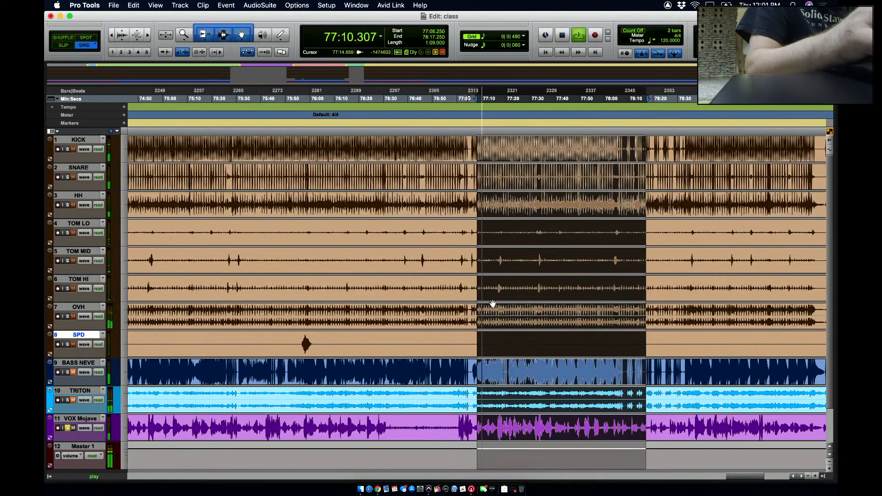
{"action": "key", "text": "space"}
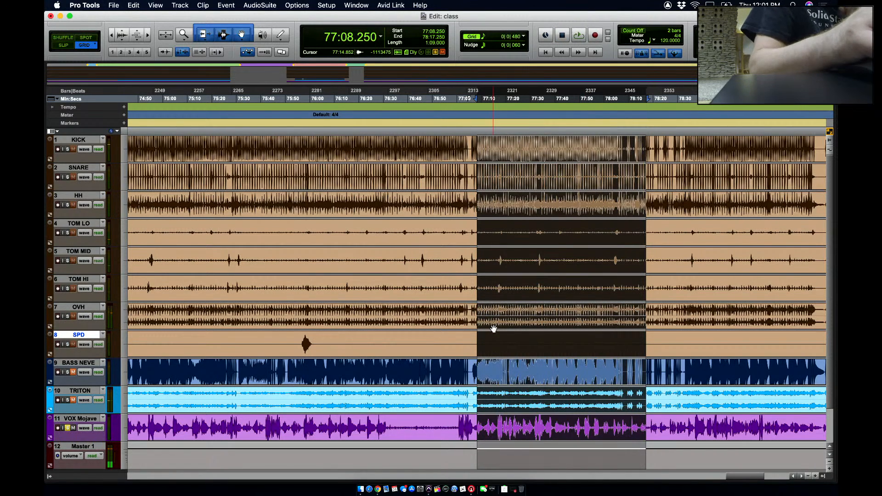
- Check the class meeting's chat in Chrome and return to Pro Tools
{"action": "left_click", "coordinate": [378, 484]}
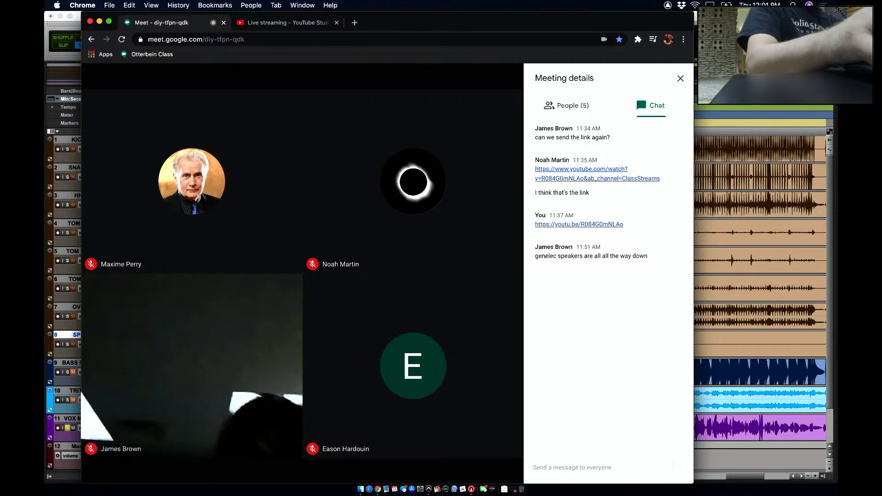
{"action": "key", "text": "super+Tab"}
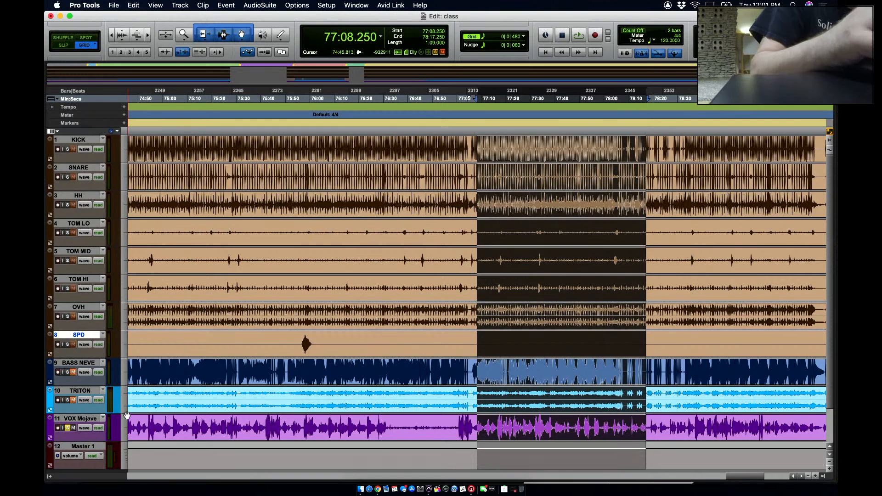
- Set the VOX Mojave track's height to fit to window and reduce its vertical waveform zoom
{"action": "left_click", "coordinate": [124, 430]}
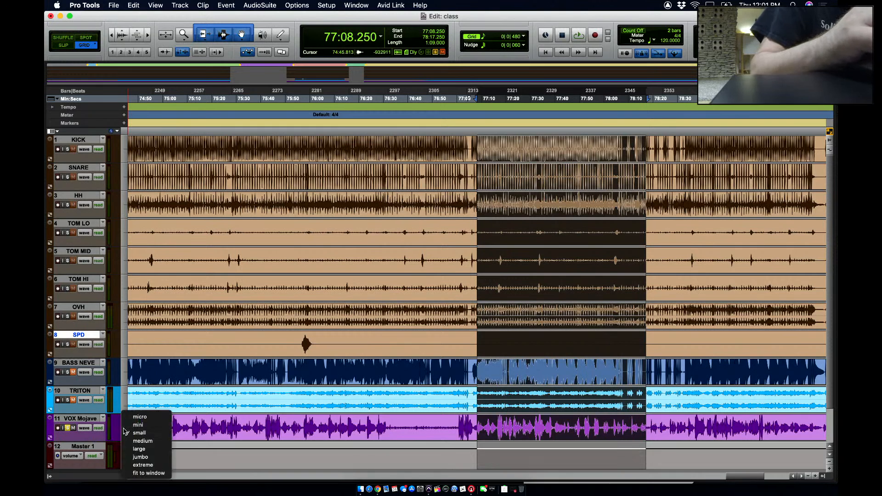
{"action": "left_click", "coordinate": [148, 473]}
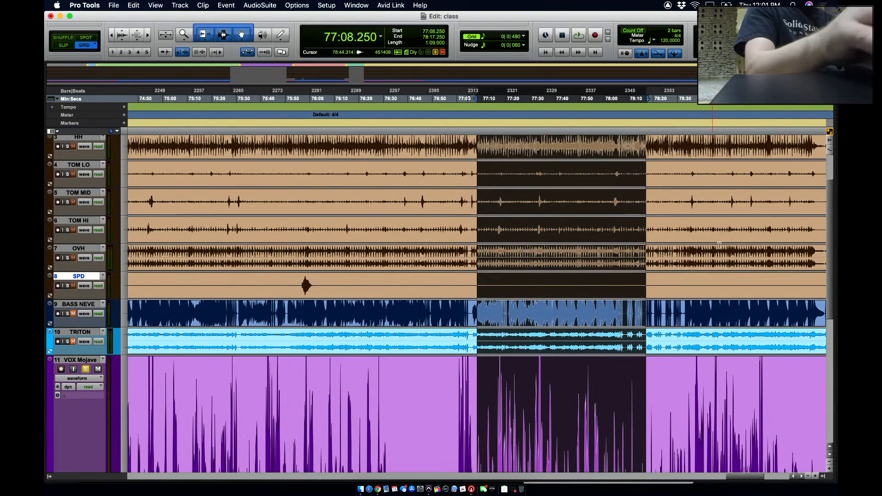
{"action": "left_click_drag", "start_coordinate": [829, 209], "coordinate": [830, 302]}
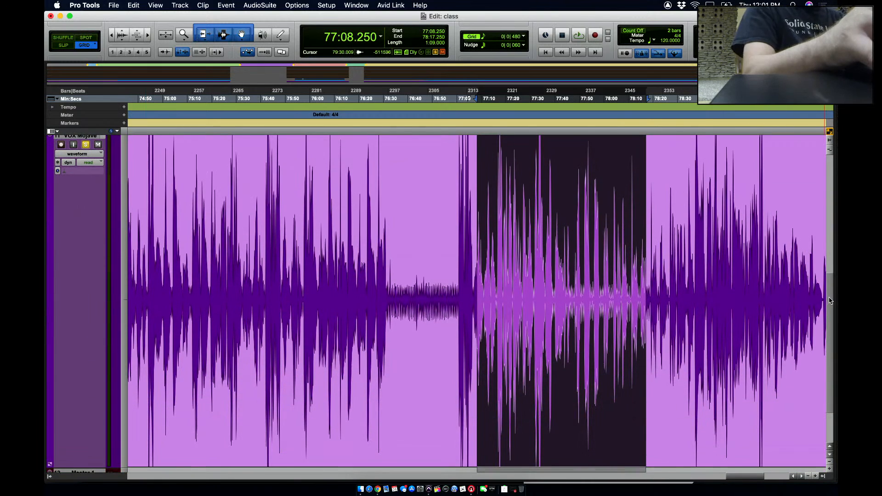
{"action": "left_click", "coordinate": [123, 39]}
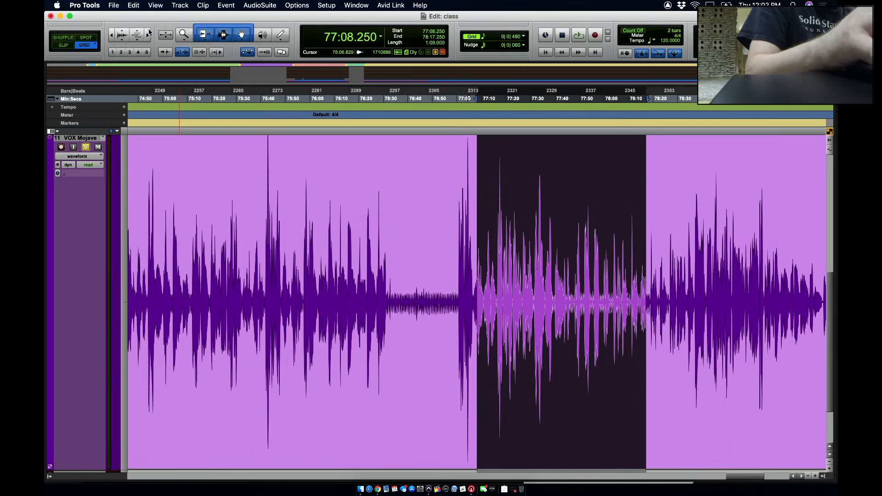
- Select the vocal phrase from 77:11.000 to 77:19.000 on the VOX Mojave track and enlarge its waveform for a close look
{"action": "left_click", "coordinate": [148, 35]}
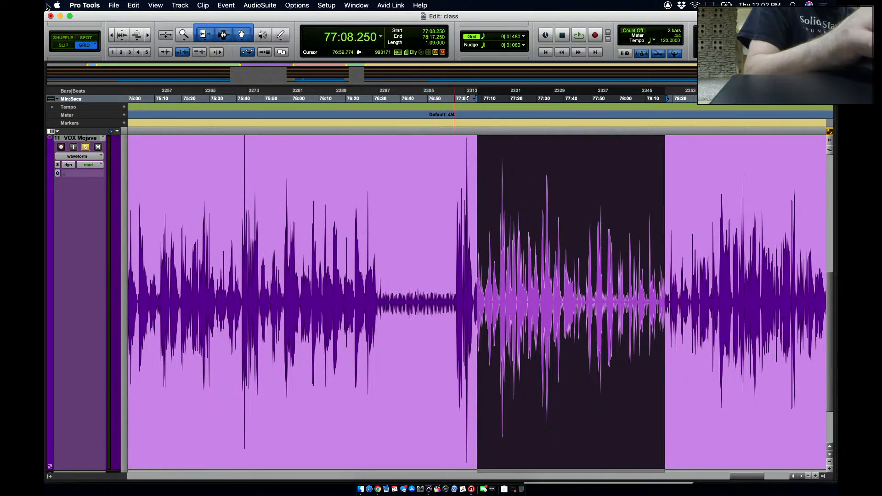
{"action": "left_click", "coordinate": [148, 35]}
{"action": "left_click", "coordinate": [148, 34]}
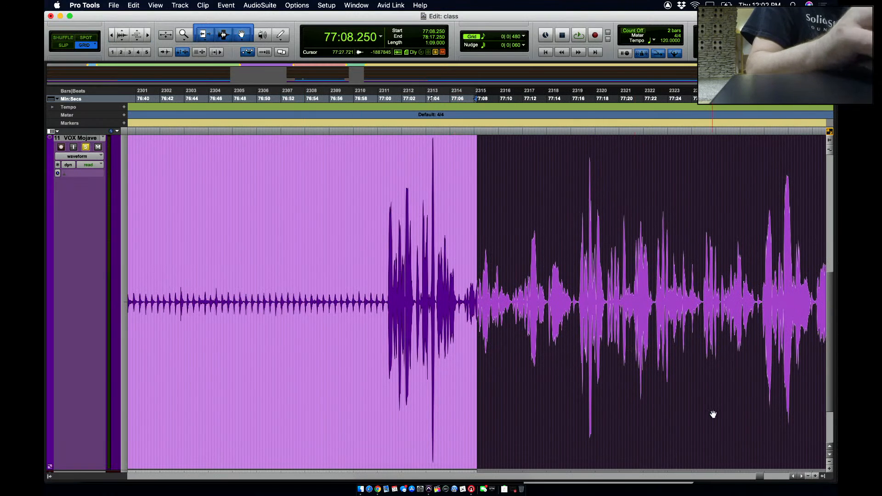
{"action": "left_click", "coordinate": [803, 477]}
{"action": "left_click_drag", "start_coordinate": [803, 476], "coordinate": [803, 476]}
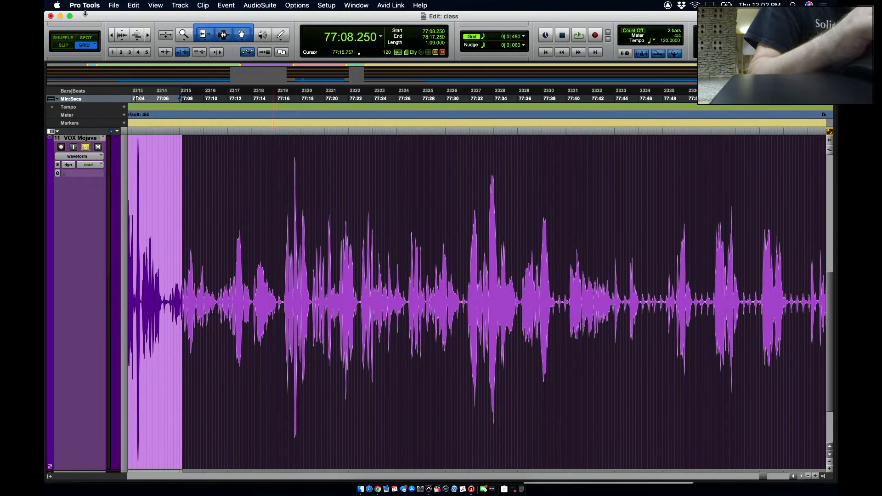
{"action": "mouse_move", "coordinate": [70, 17]}
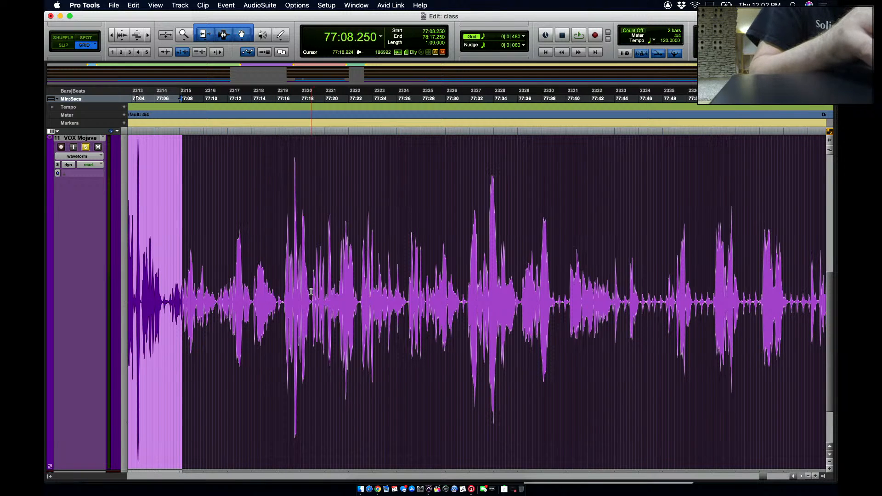
{"action": "left_click_drag", "start_coordinate": [311, 292], "coordinate": [215, 297]}
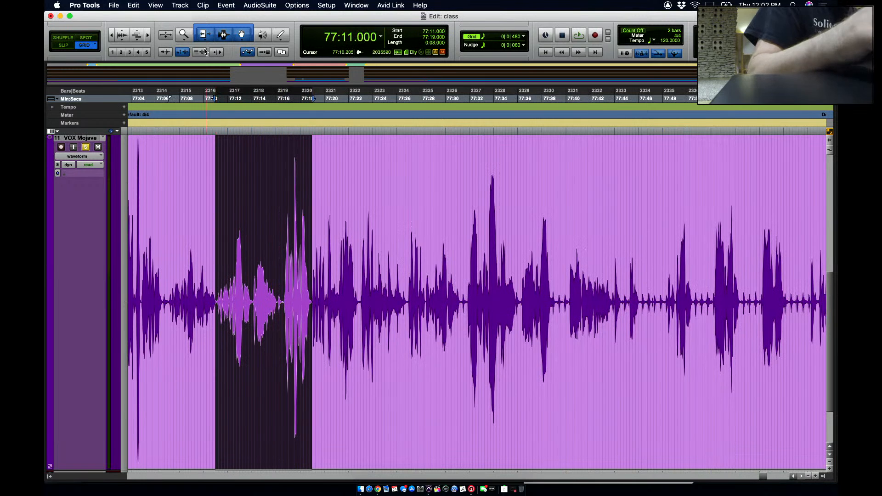
{"action": "left_click", "coordinate": [147, 35]}
{"action": "left_click", "coordinate": [147, 35]}
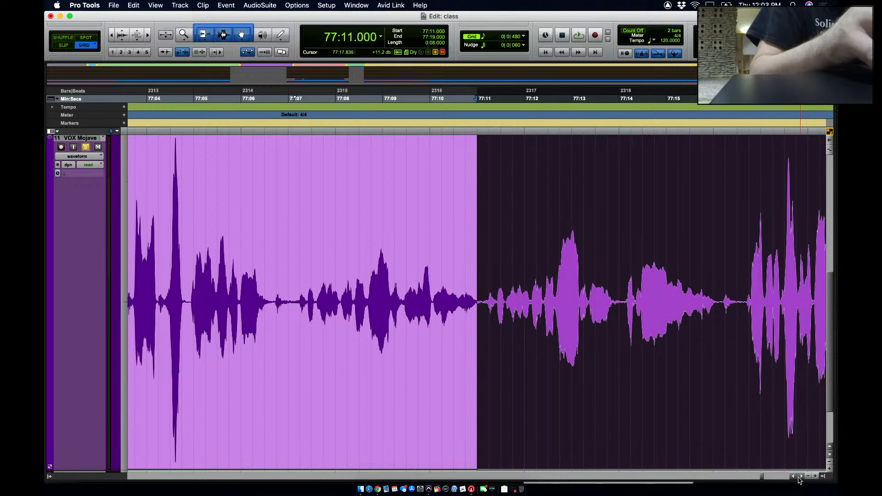
{"action": "scroll", "coordinate": [667, 423], "scroll_direction": "right", "scroll_amount": 6}
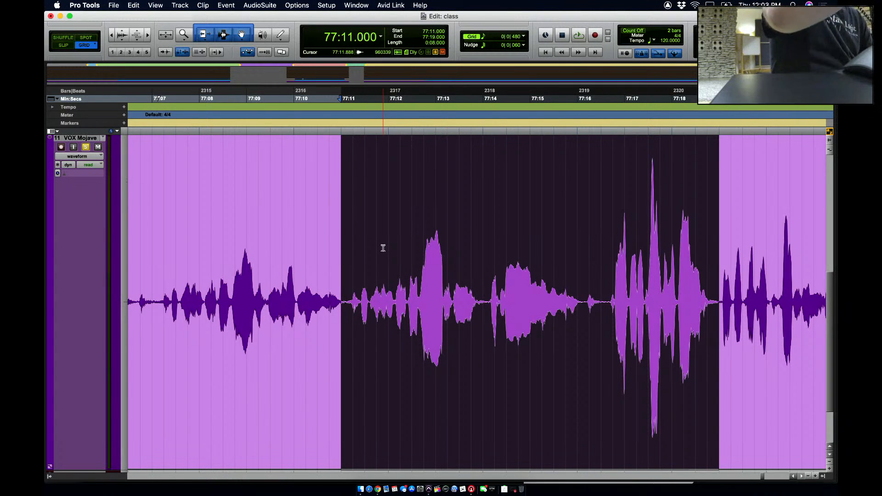
- Show the Mix window and look through the dynamics plug-ins available for the VOX Mojave track's second insert
{"action": "key", "text": "super+equal"}
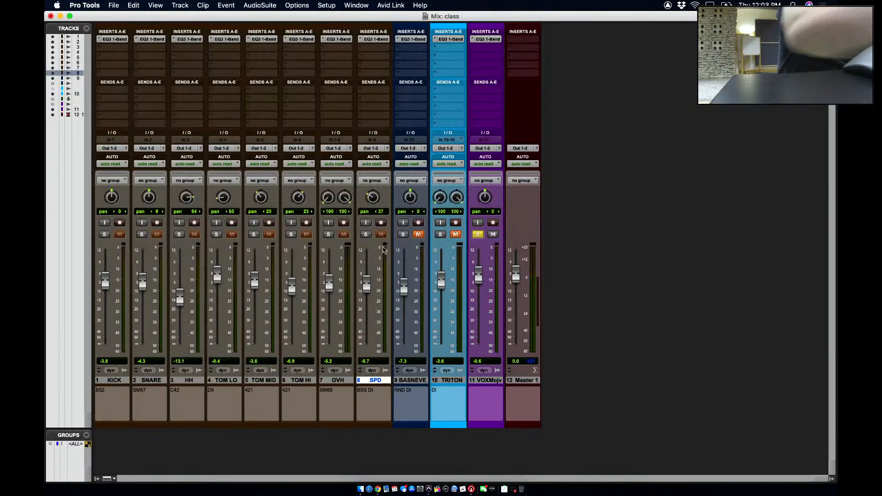
{"action": "left_click", "coordinate": [488, 51]}
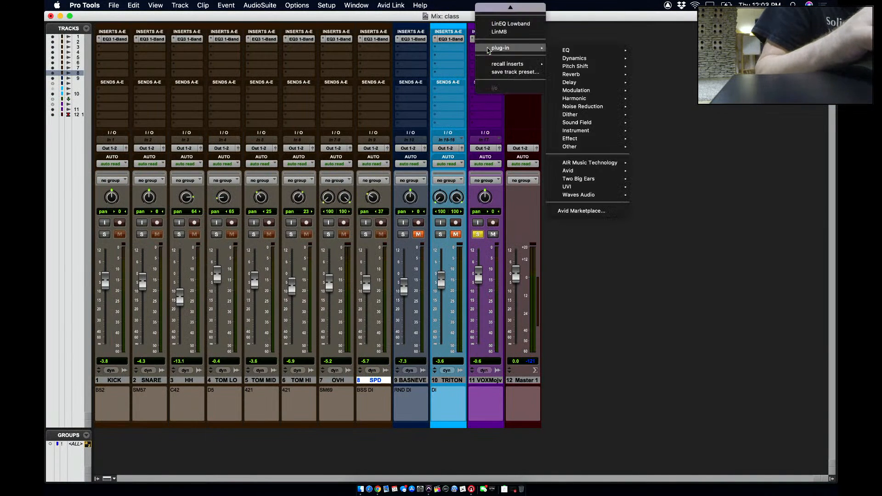
{"action": "mouse_move", "coordinate": [572, 54]}
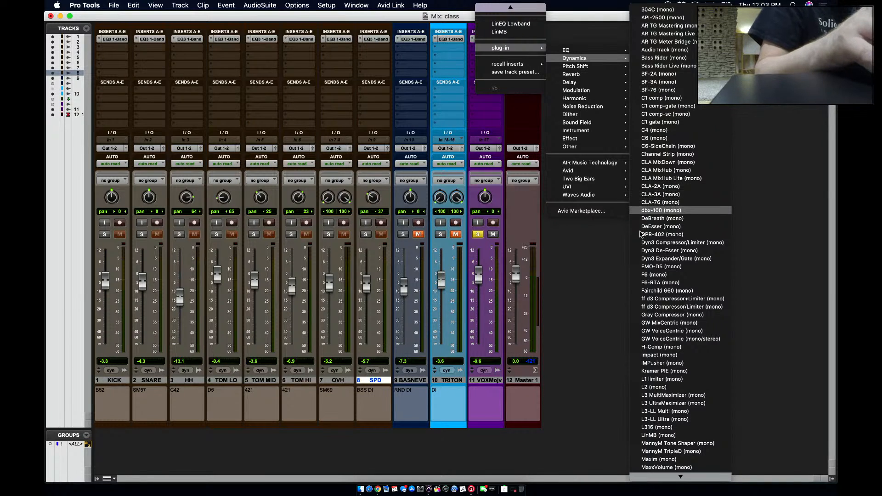
- Switch to Chrome, send the message "CLA 76" in the Google Meet chat, and return to Pro Tools
{"action": "left_click", "coordinate": [377, 490]}
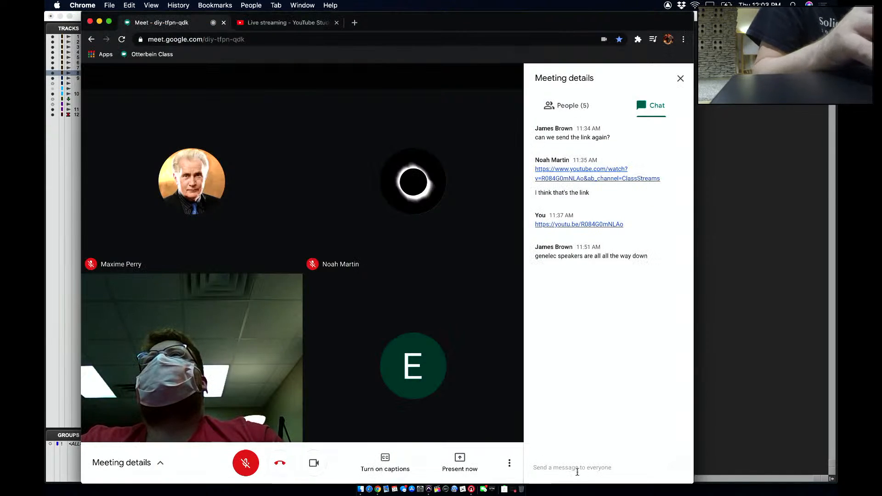
{"action": "left_click", "coordinate": [568, 467]}
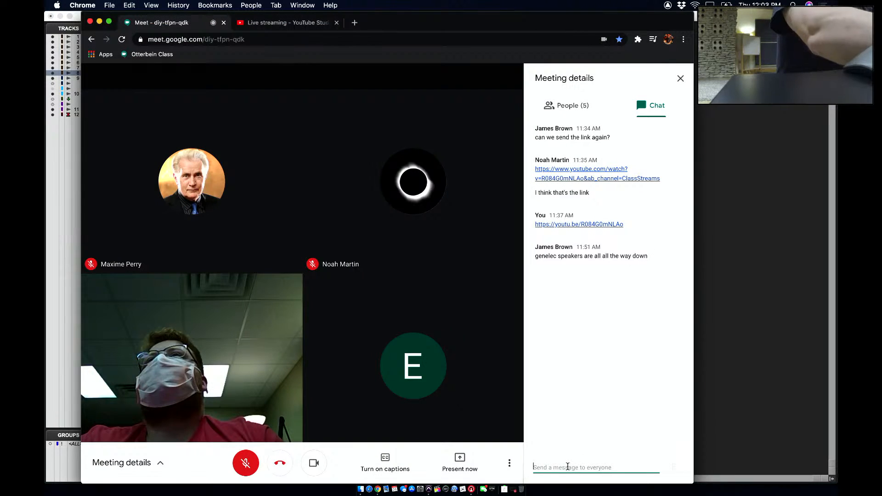
{"action": "type", "text": "cLA 76"}
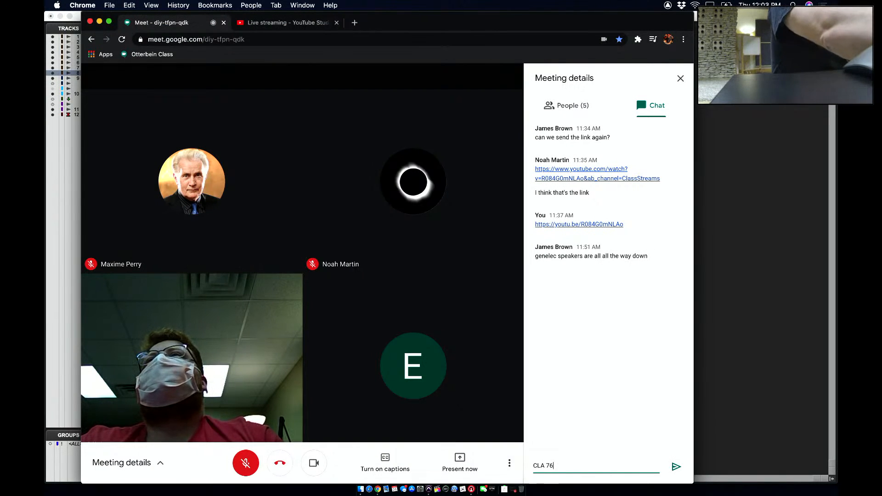
{"action": "key", "text": "Return"}
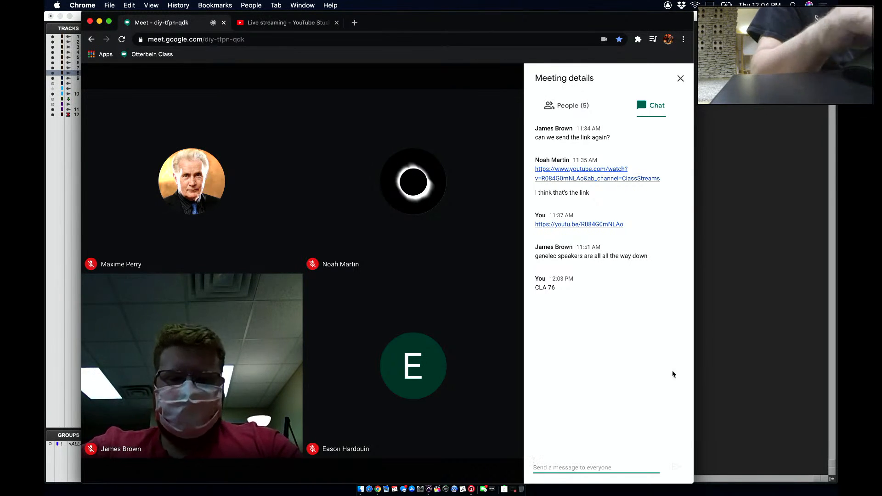
{"action": "left_click", "coordinate": [740, 224]}
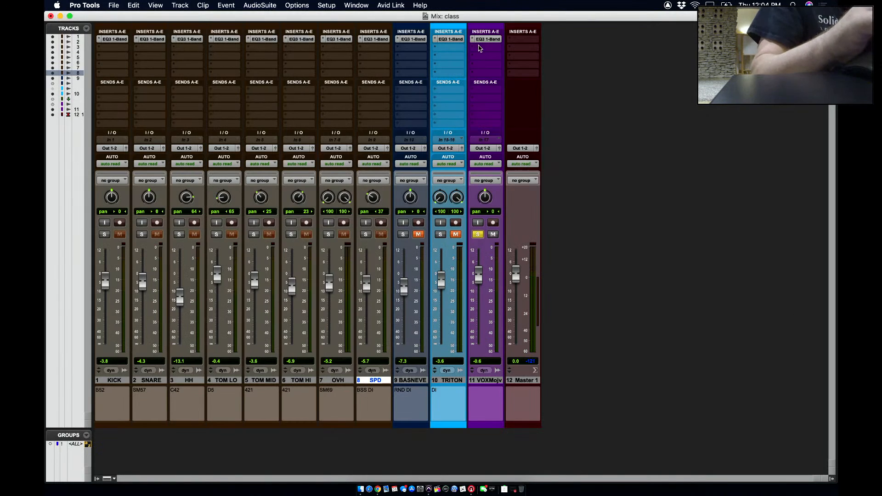
- Insert the BF-76 compressor in the VOX Mojave track's second insert slot and close its window
{"action": "left_click", "coordinate": [480, 48]}
{"action": "mouse_move", "coordinate": [505, 48]}
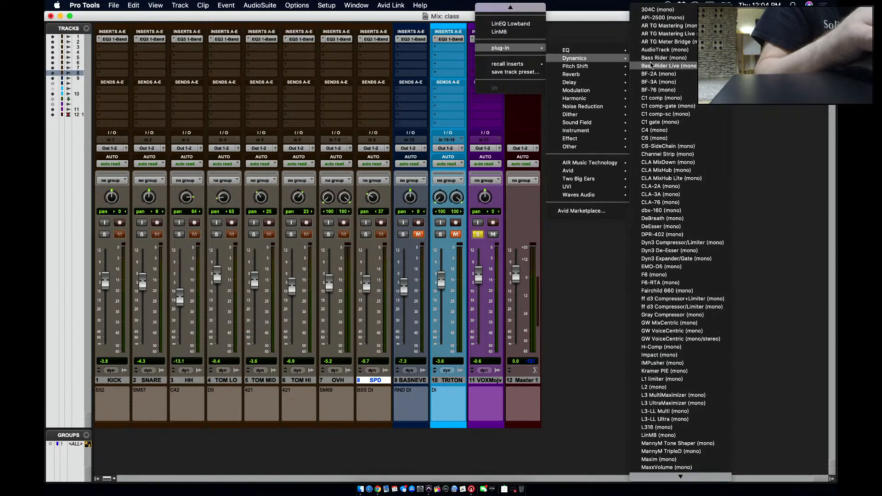
{"action": "left_click", "coordinate": [653, 90]}
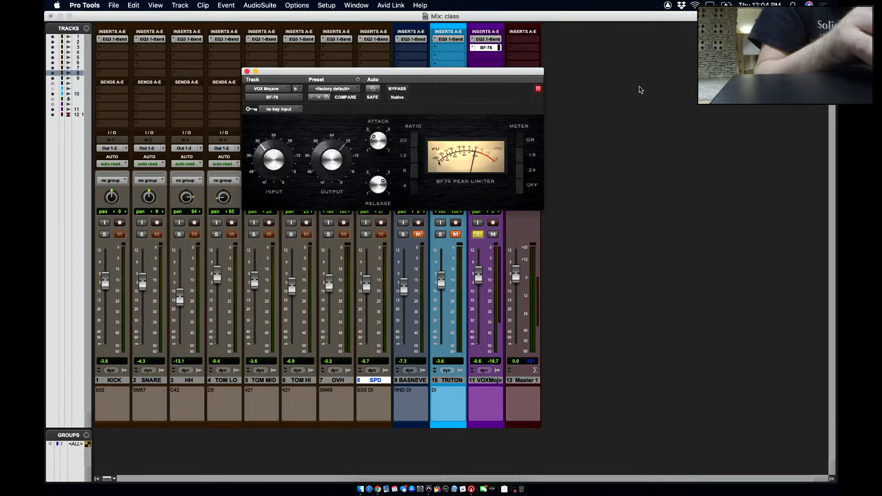
{"action": "left_click", "coordinate": [247, 72]}
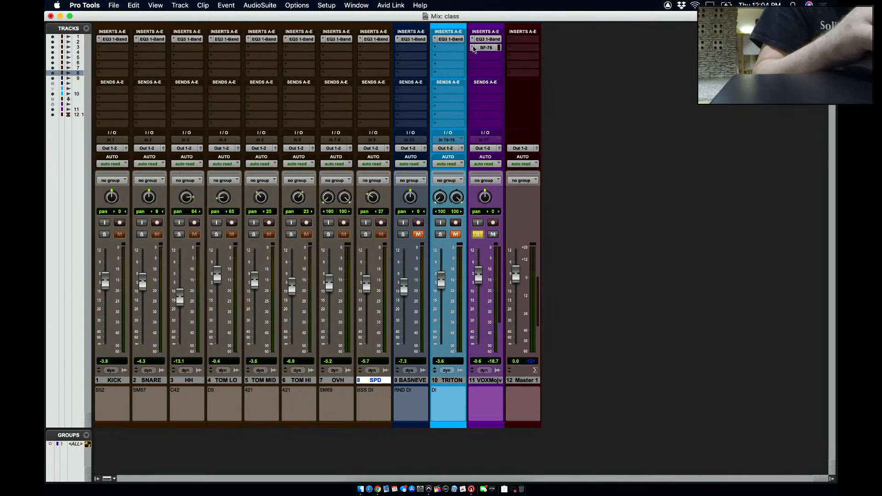
- Replace the BF-76 on the VOX Mojave track with the CLA-76 (mono) compressor and turn up its release
{"action": "left_click", "coordinate": [473, 50]}
{"action": "mouse_move", "coordinate": [570, 58]}
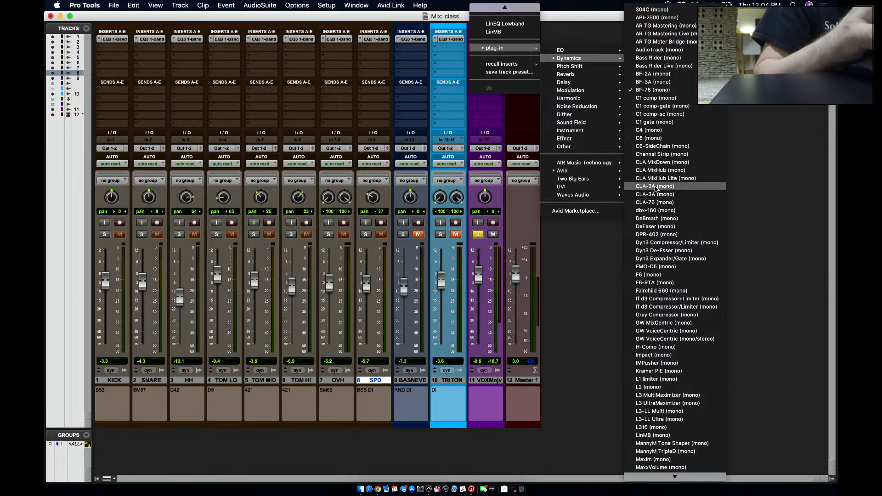
{"action": "left_click", "coordinate": [654, 203]}
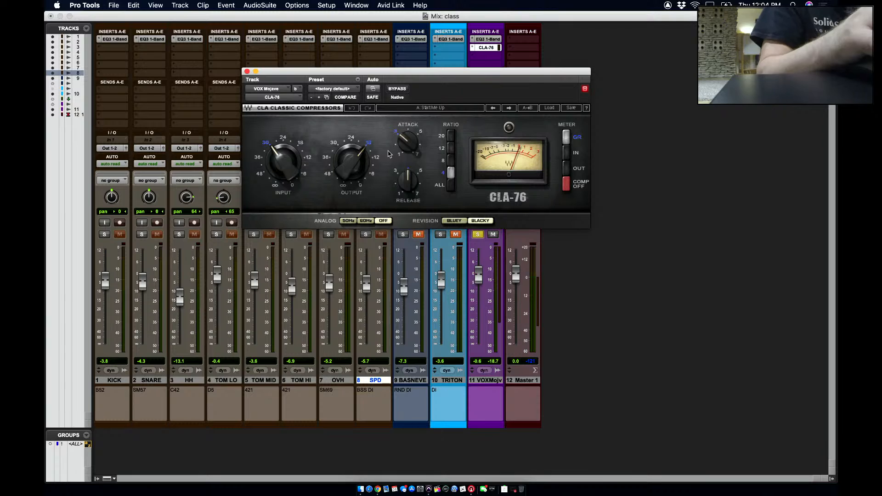
{"action": "mouse_move", "coordinate": [408, 180]}
{"action": "left_mouse_down"}
{"action": "mouse_move", "coordinate": [408, 172]}
{"action": "mouse_move", "coordinate": [421, 174]}
{"action": "left_mouse_up"}
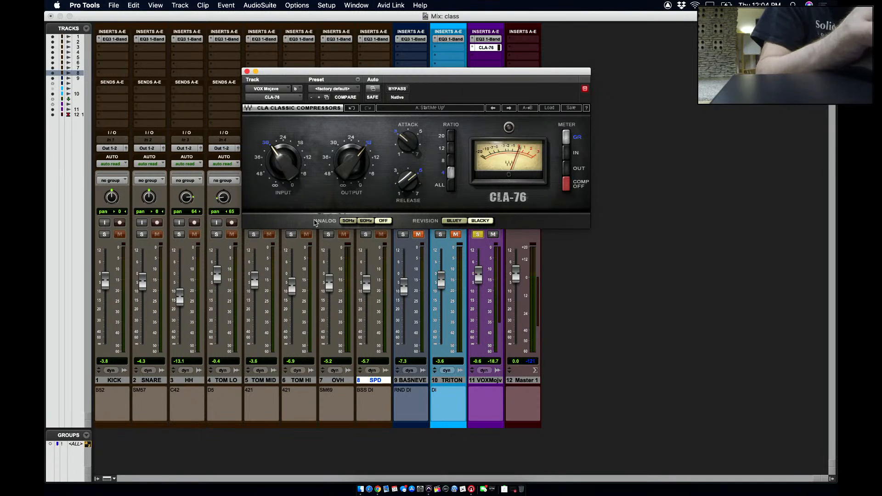
{"action": "mouse_move", "coordinate": [283, 157]}
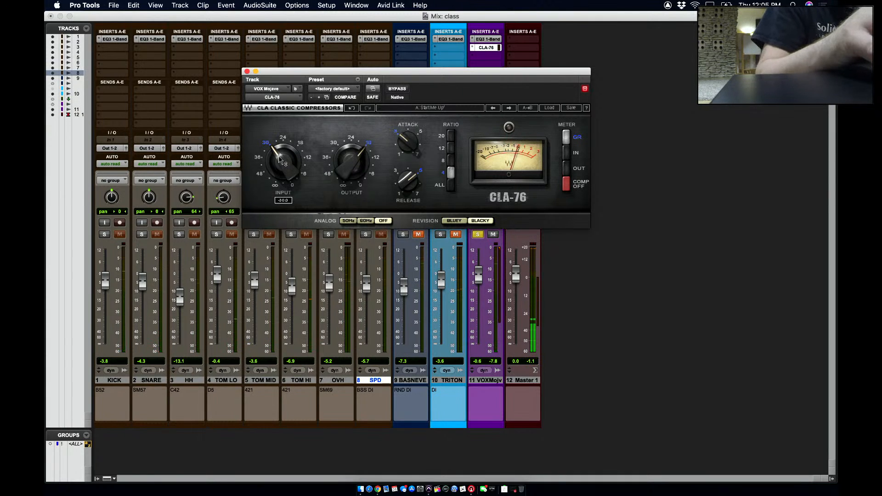
- Compare the vocal with the CLA-76 bypassed and engaged
{"action": "left_click", "coordinate": [397, 89]}
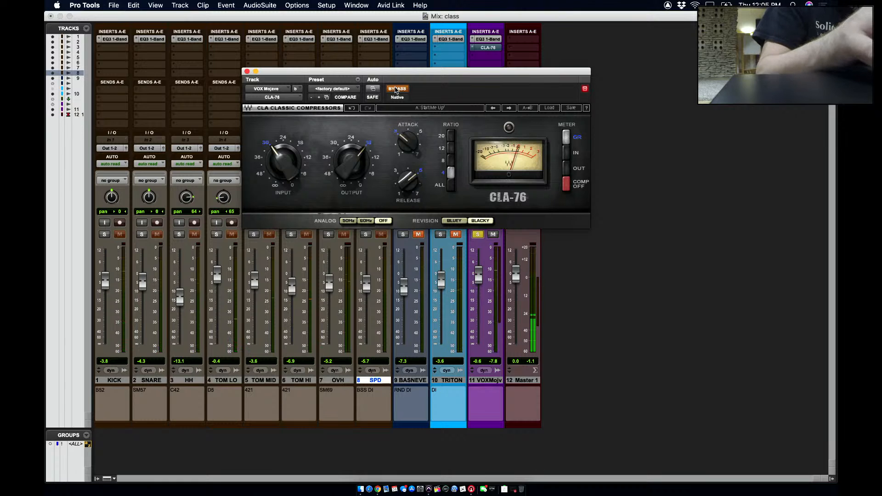
{"action": "left_click", "coordinate": [395, 89]}
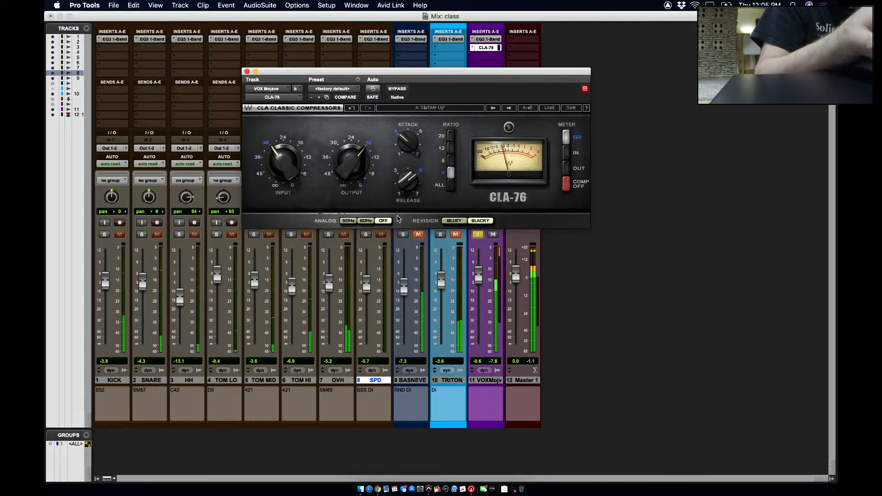
- Unsolo the VOX Mojave track, unmute TRITON and BASS NEVE, and raise the vocal fader to +0.2 dB
{"action": "left_click", "coordinate": [478, 234]}
{"action": "left_click", "coordinate": [455, 234]}
{"action": "left_click", "coordinate": [418, 234]}
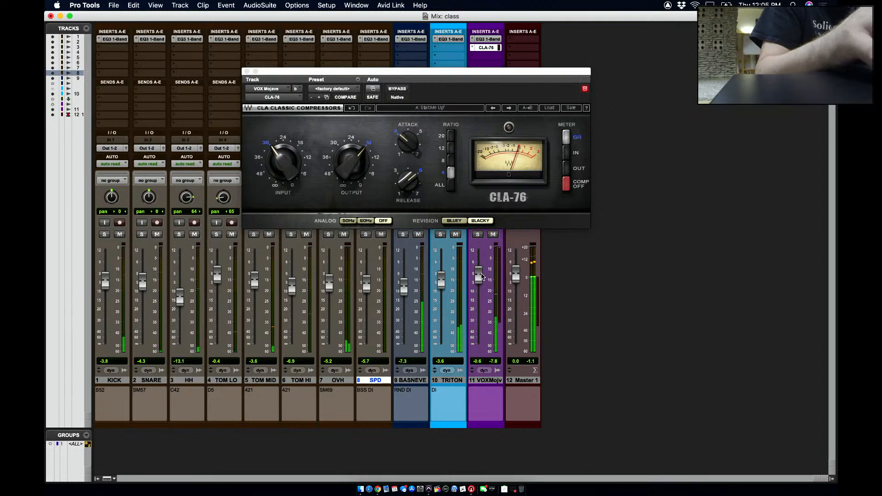
{"action": "left_click_drag", "start_coordinate": [481, 278], "coordinate": [482, 274]}
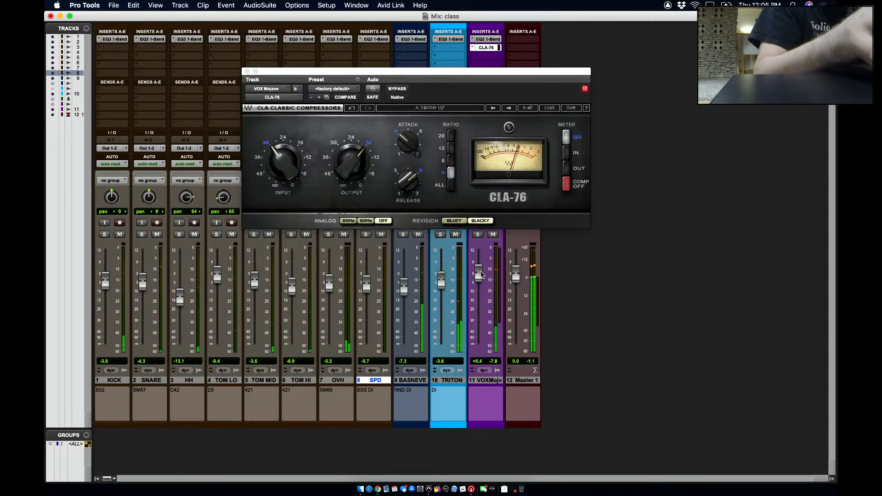
{"action": "left_click_drag", "start_coordinate": [481, 274], "coordinate": [481, 276]}
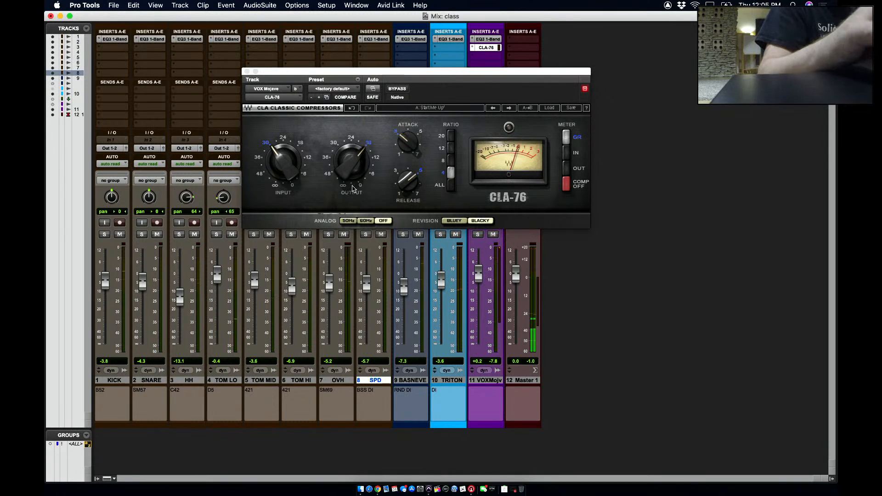
- Insert the EQ3 7-Band (mono) in the VOX Mojave track's third insert slot and move the plug-in window clear of the vocal channel
{"action": "left_click", "coordinate": [474, 58]}
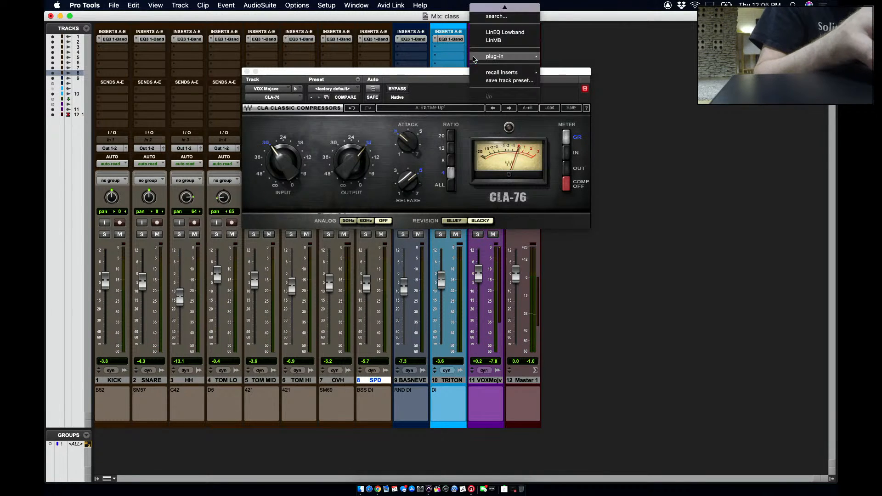
{"action": "mouse_move", "coordinate": [529, 56]}
{"action": "mouse_move", "coordinate": [566, 59]}
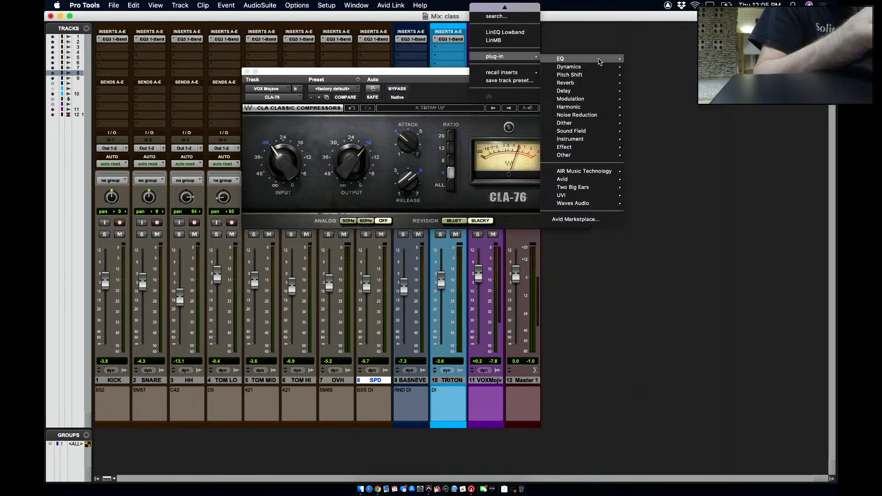
{"action": "mouse_move", "coordinate": [600, 61]}
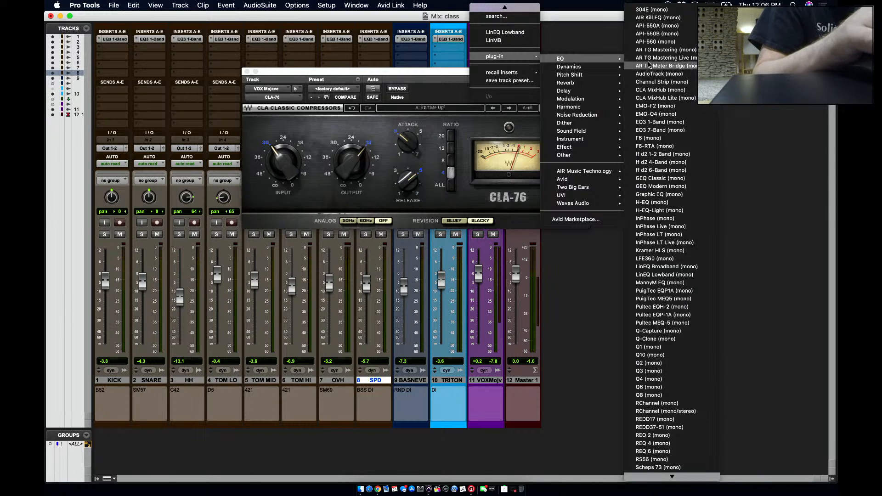
{"action": "left_click", "coordinate": [661, 130]}
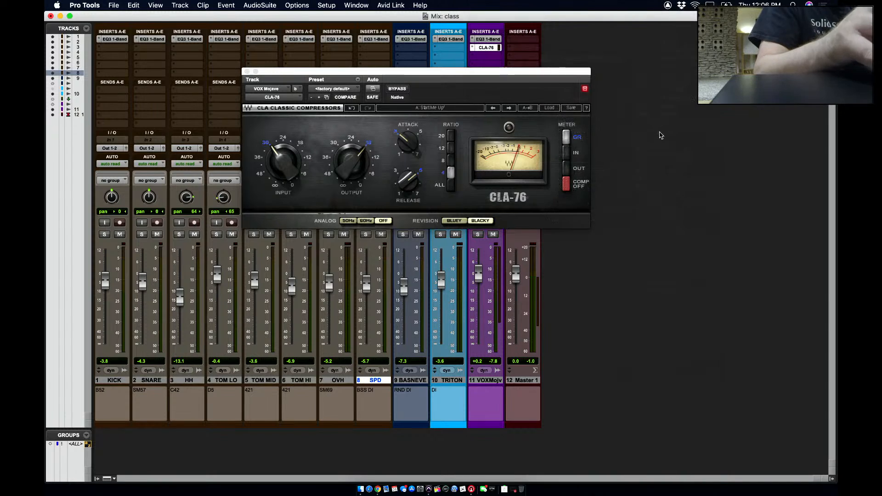
{"action": "left_click_drag", "start_coordinate": [494, 74], "coordinate": [374, 87]}
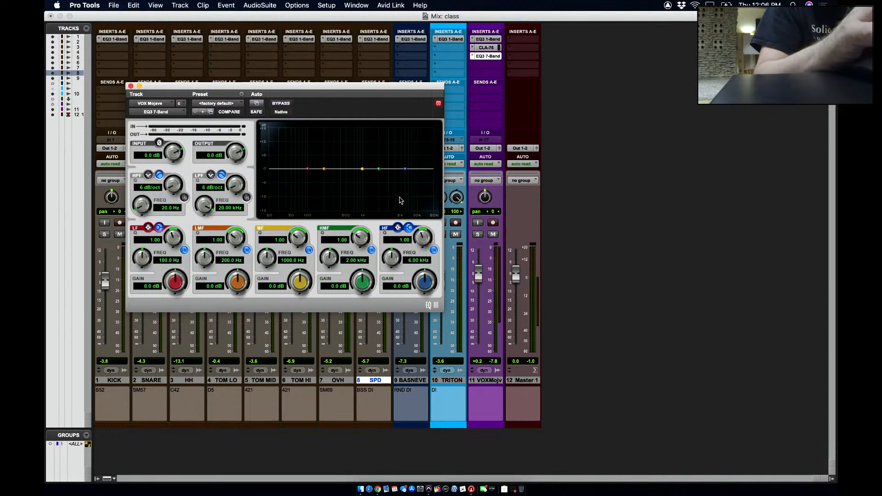
- During playback, find the harsh vocal frequency with the HMF band and cut it by 4.0 dB at 3.77 kHz with a Q of 9.44
{"action": "key", "text": "space"}
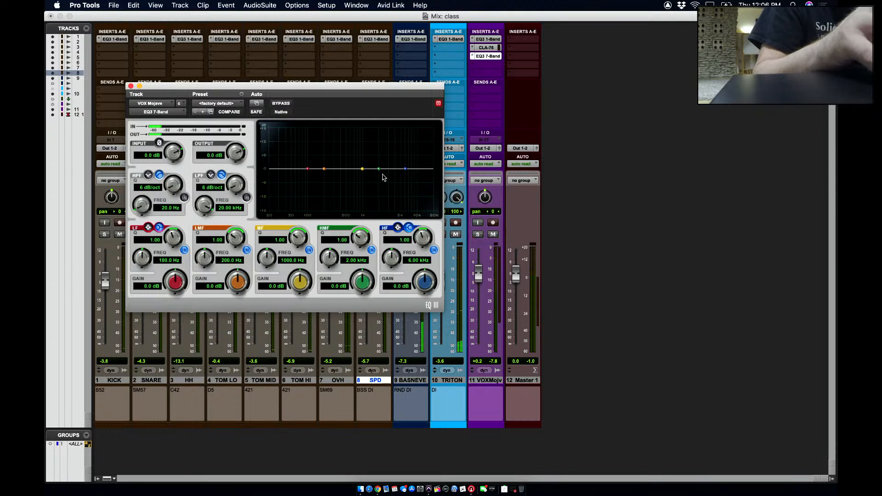
{"action": "left_click_drag", "start_coordinate": [379, 170], "coordinate": [393, 158]}
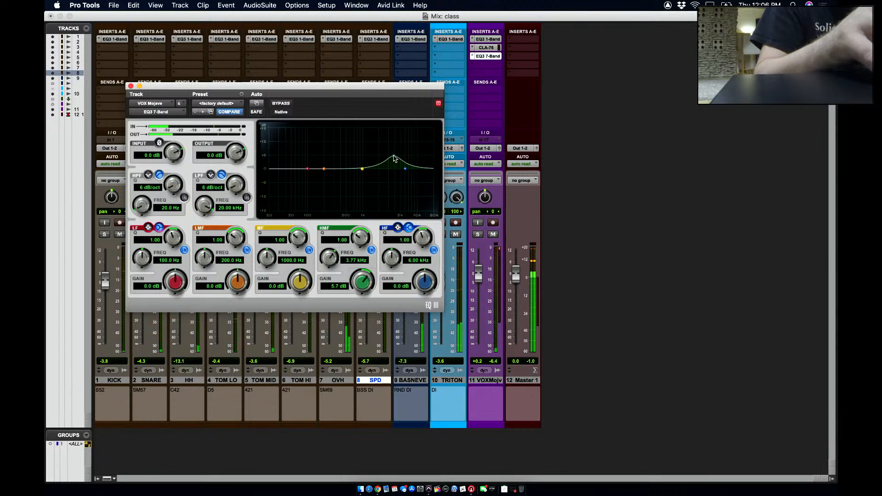
{"action": "left_click_drag", "start_coordinate": [363, 239], "coordinate": [372, 222]}
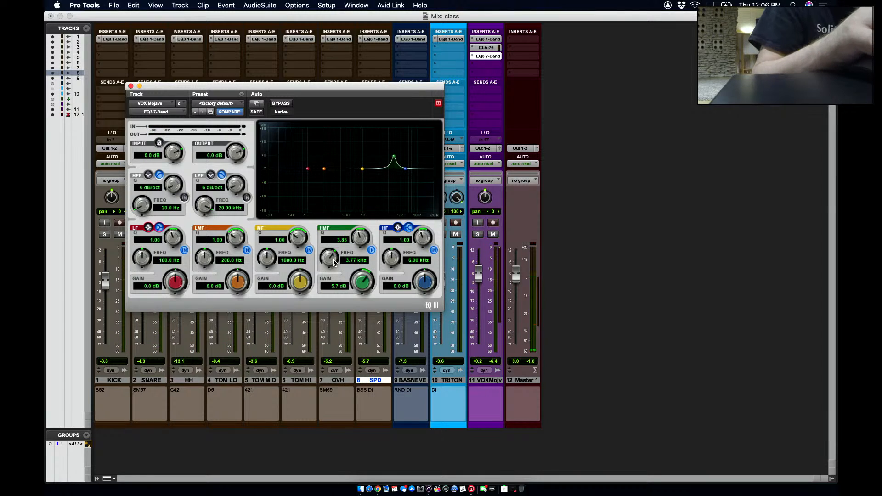
{"action": "left_click_drag", "start_coordinate": [361, 283], "coordinate": [348, 313]}
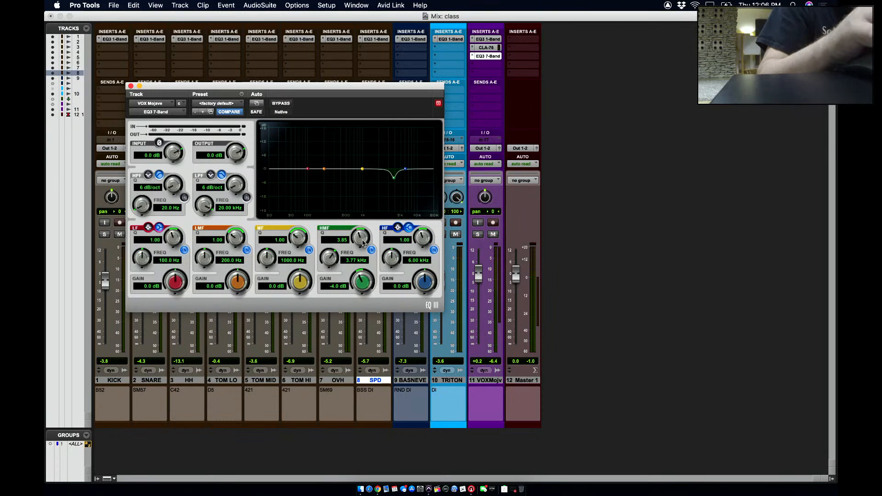
{"action": "left_click_drag", "start_coordinate": [364, 238], "coordinate": [369, 228]}
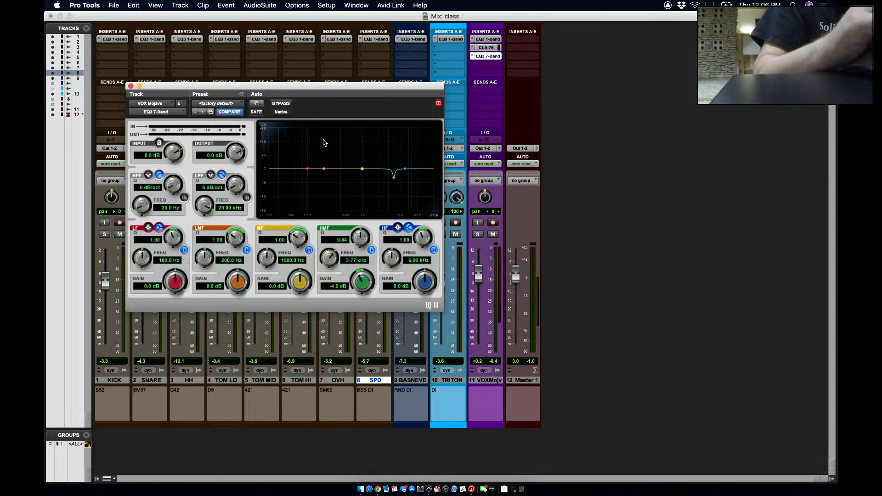
- Check the vocal's high-pass filter, return to the 7-Band EQ, and set its LMF band to -1.7 dB at 225.3 Hz
{"action": "left_click", "coordinate": [493, 39]}
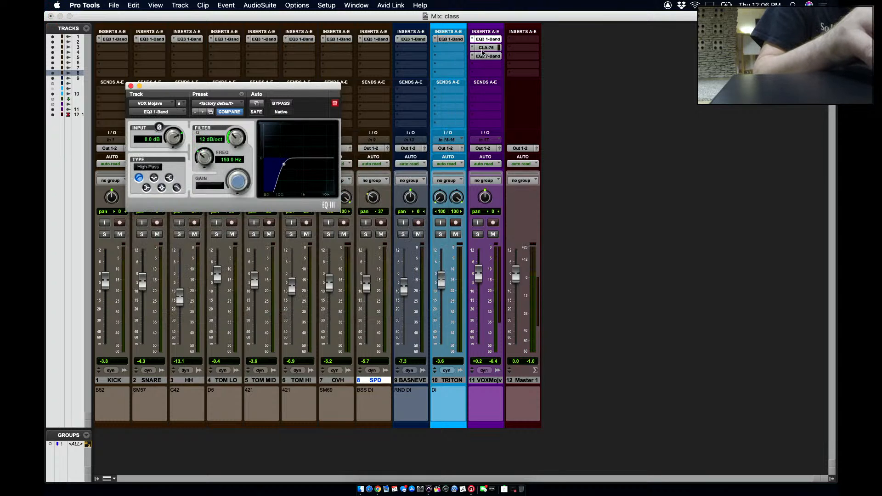
{"action": "left_click", "coordinate": [483, 56]}
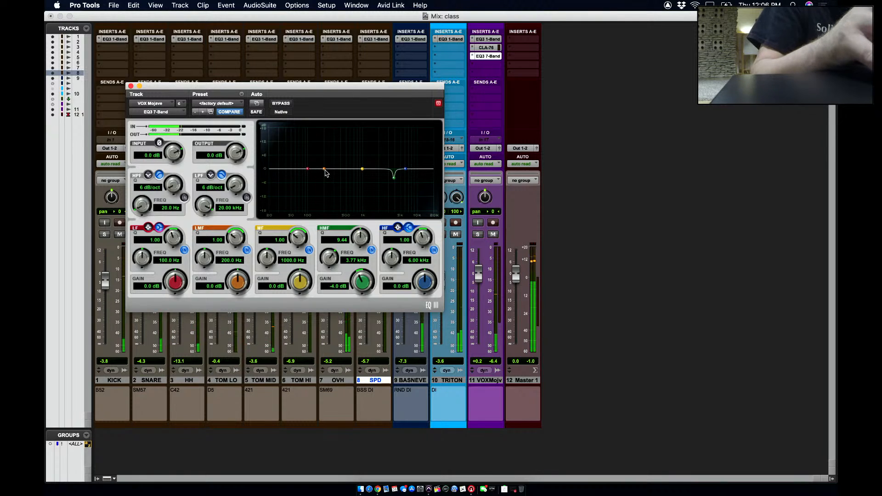
{"action": "left_click_drag", "start_coordinate": [325, 169], "coordinate": [327, 154]}
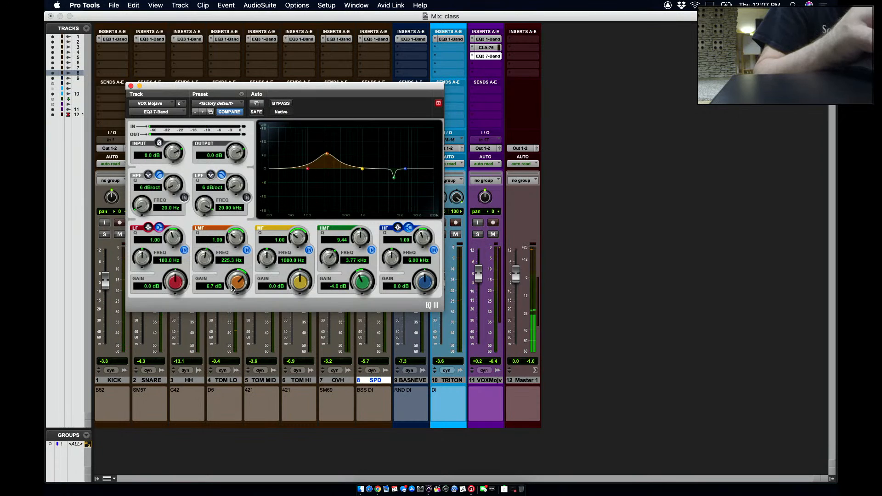
{"action": "left_click_drag", "start_coordinate": [238, 279], "coordinate": [226, 314]}
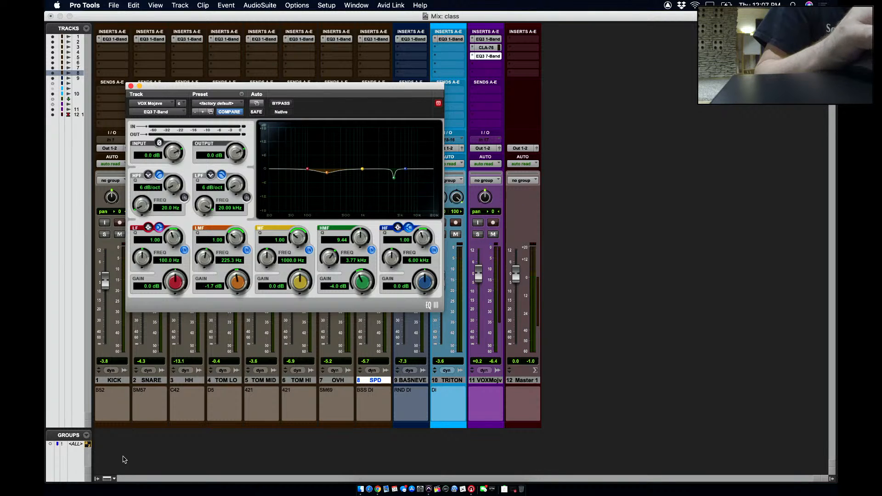
- Show the EQ Curve view in the Mix window and close the vocal's 7-Band EQ window
{"action": "left_click", "coordinate": [108, 479]}
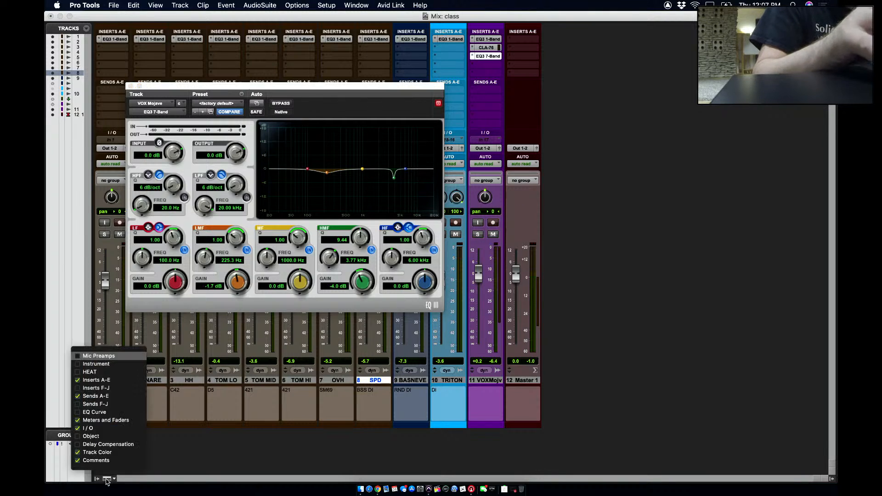
{"action": "left_click", "coordinate": [78, 413]}
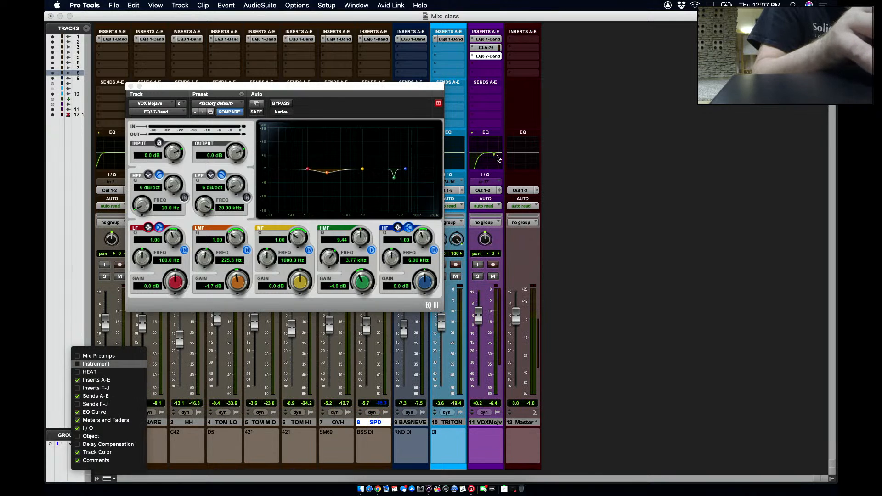
{"action": "left_click", "coordinate": [130, 86]}
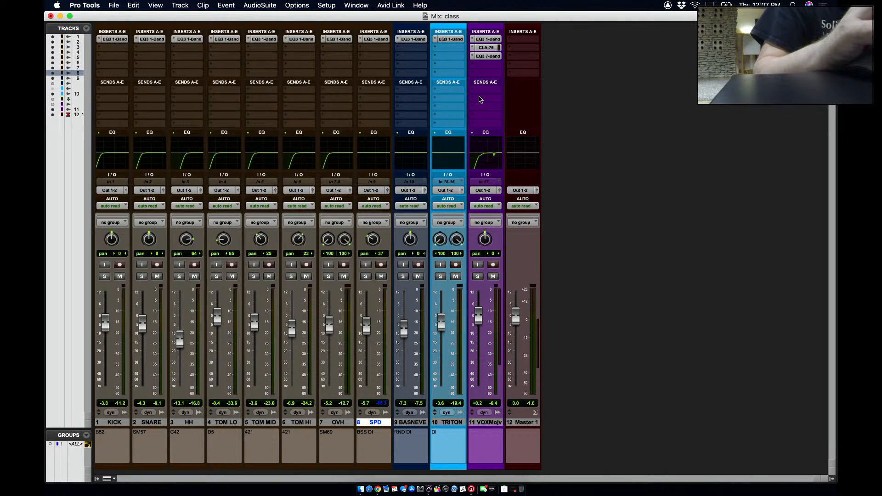
{"action": "left_click", "coordinate": [483, 56]}
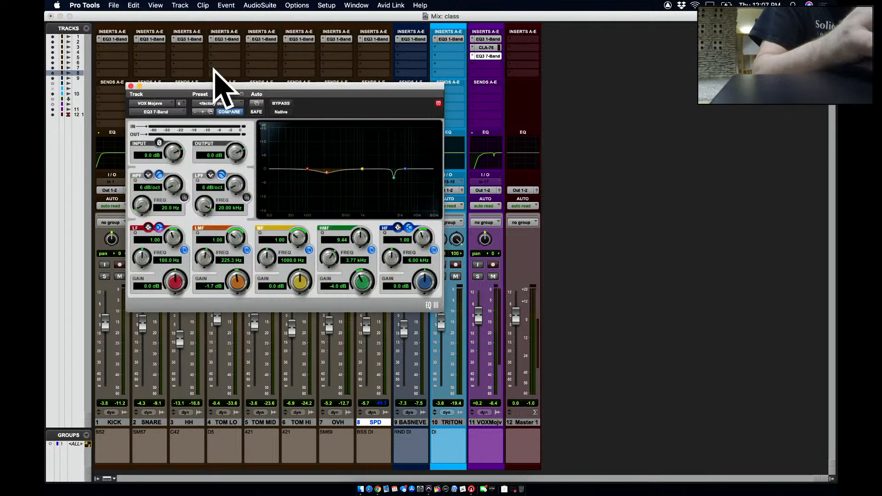
{"action": "left_click", "coordinate": [131, 86]}
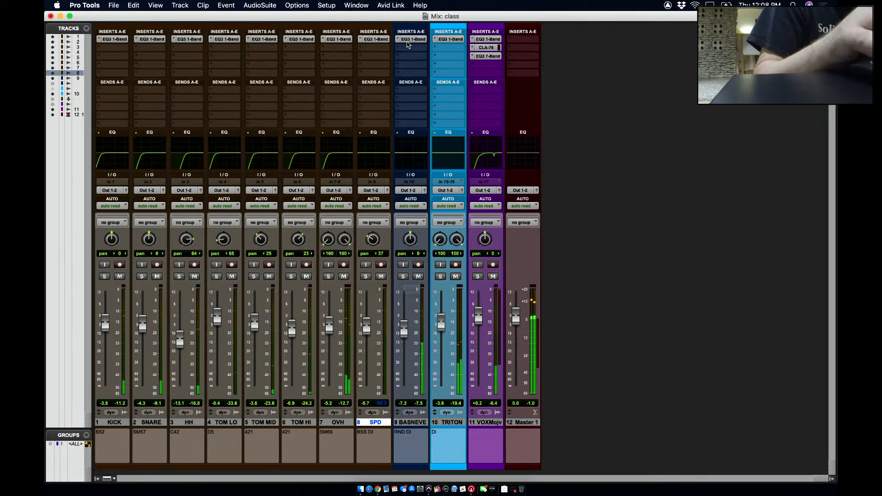
- Set the BASS NEVE track's EQ3 1-Band to a high-pass filter at 50.4 Hz
{"action": "left_click", "coordinate": [409, 40]}
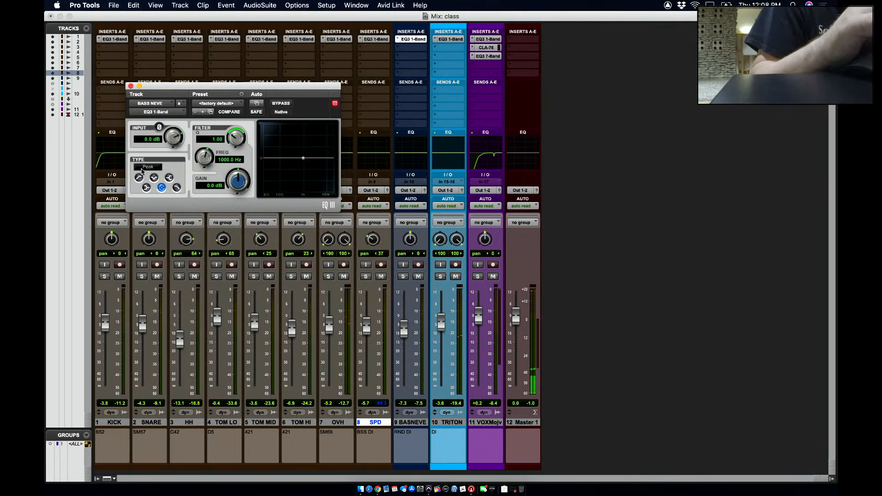
{"action": "left_click", "coordinate": [139, 178]}
{"action": "left_click_drag", "start_coordinate": [204, 156], "coordinate": [177, 184]}
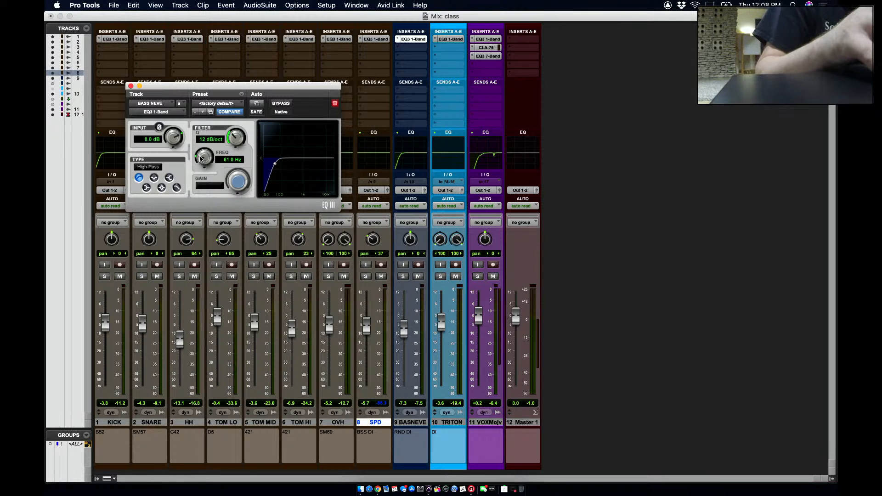
{"action": "left_click_drag", "start_coordinate": [200, 159], "coordinate": [197, 166]}
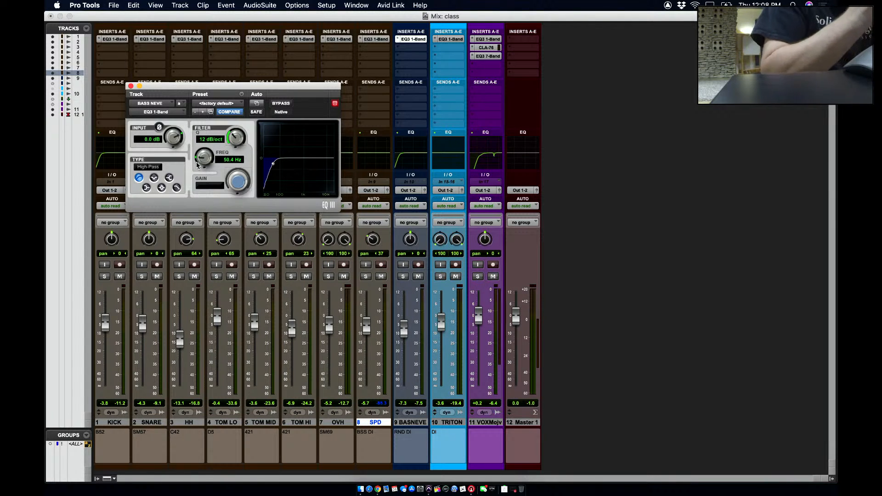
- Review the VOX Mojave track's high-pass filter, CLA-76 and 7-Band EQ settings in insert order, and close the plug-in window
{"action": "left_click", "coordinate": [488, 39]}
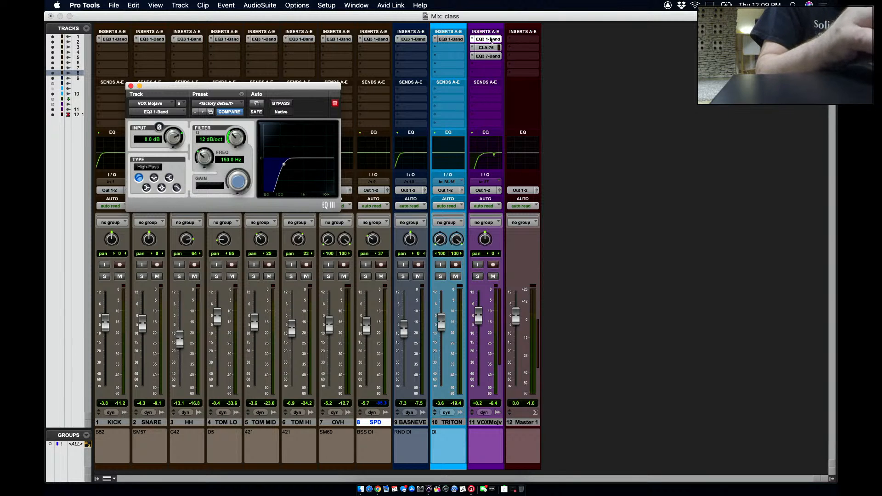
{"action": "left_click", "coordinate": [487, 47]}
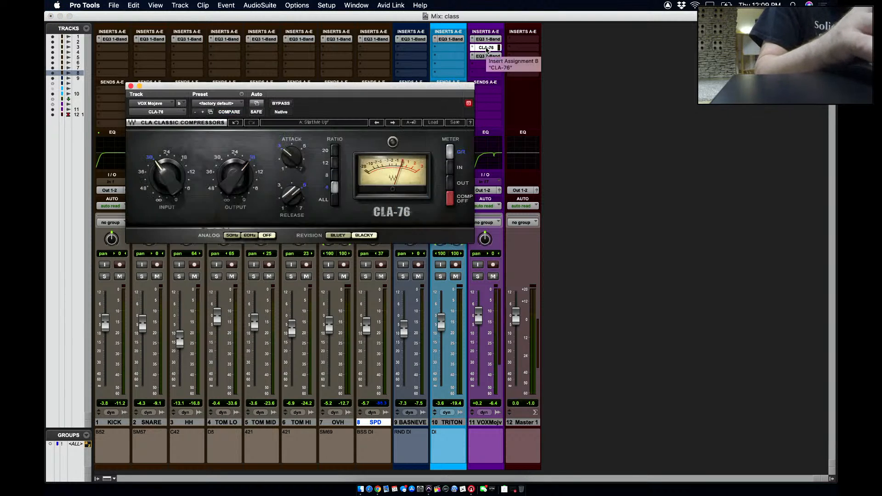
{"action": "left_click", "coordinate": [482, 56]}
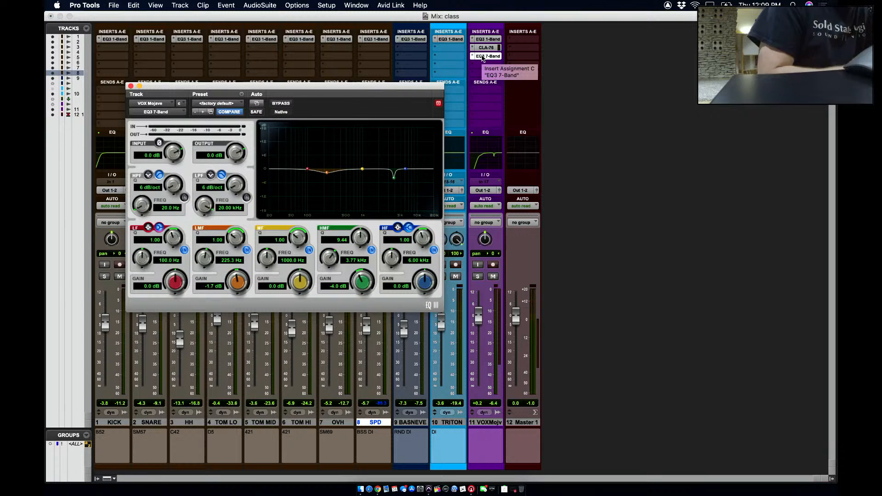
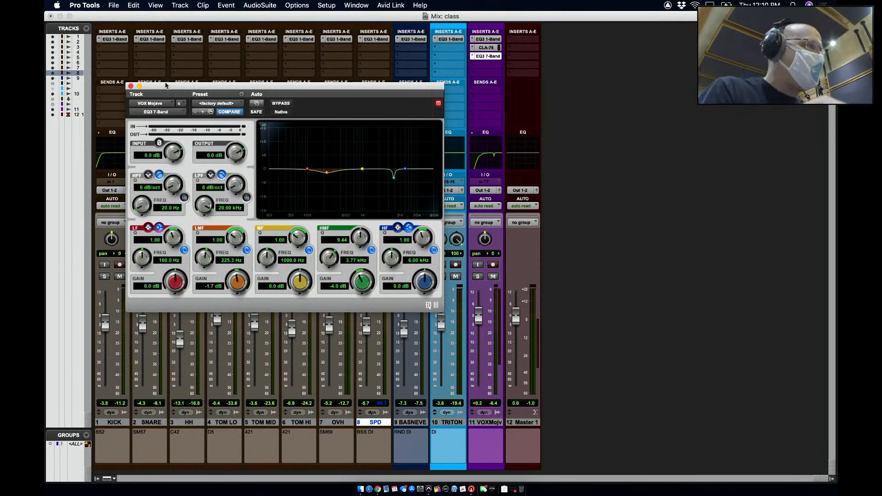
{"action": "left_click", "coordinate": [130, 86]}
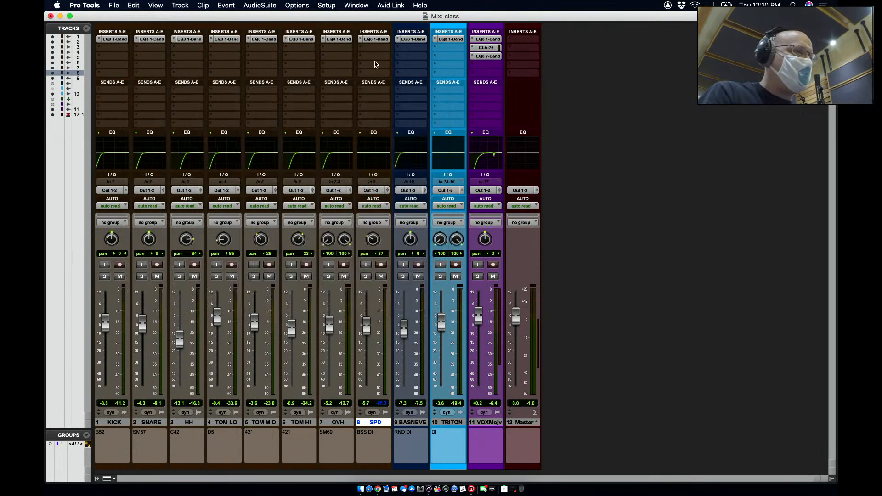
- Open the BASS NEVE track's EQ, start playback, and raise the bass fader to -5.4 dB
{"action": "left_click", "coordinate": [410, 40]}
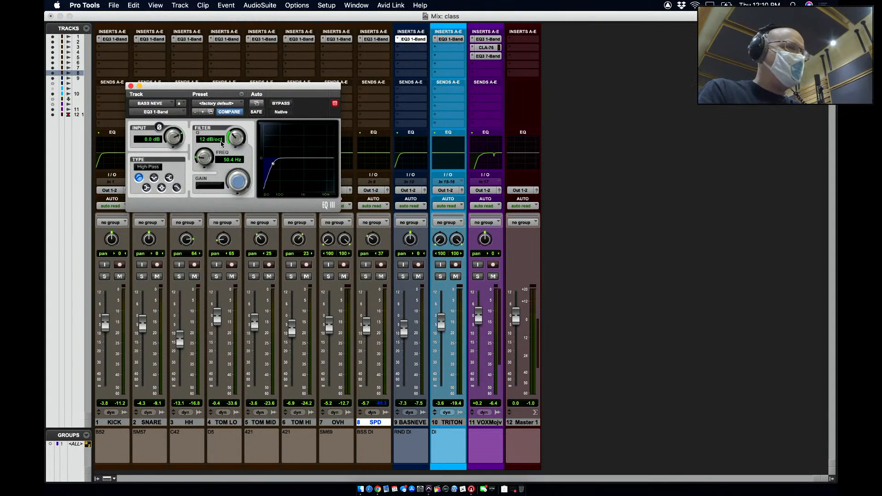
{"action": "key", "text": "space"}
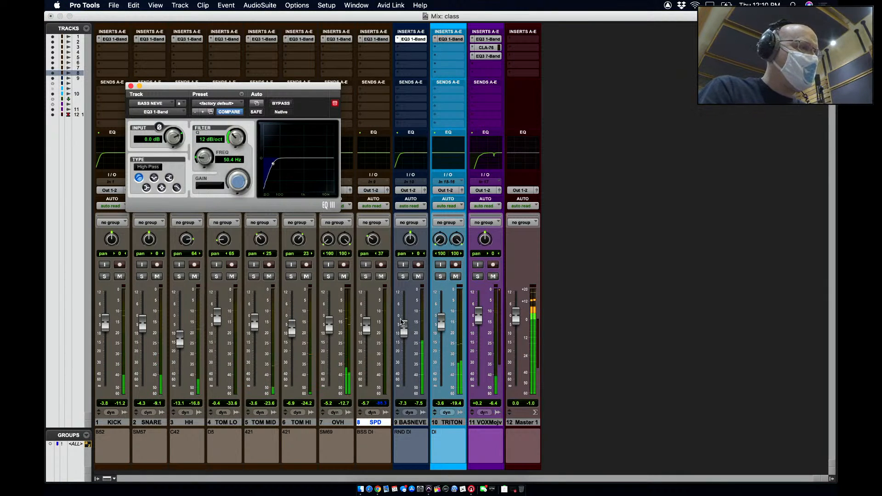
{"action": "left_click_drag", "start_coordinate": [404, 332], "coordinate": [404, 327]}
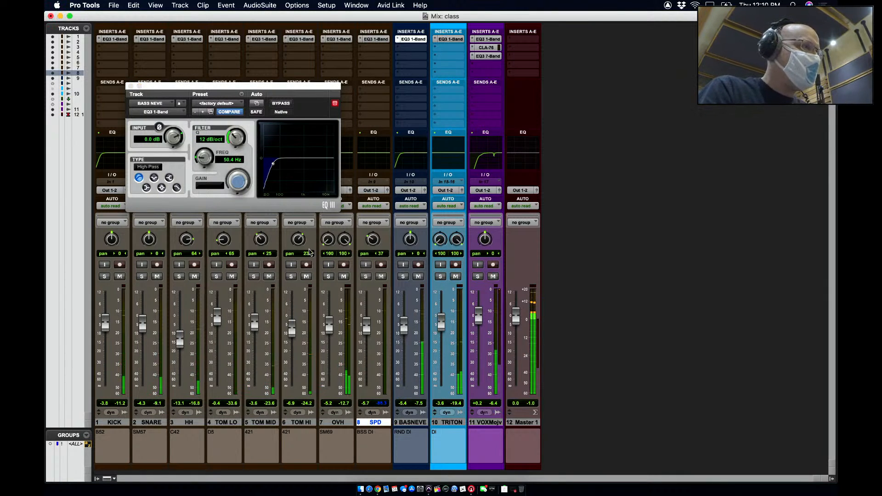
- Compare the bass sound with its EQ3 1-Band bypassed and re-enabled during playback
{"action": "left_click", "coordinate": [281, 103]}
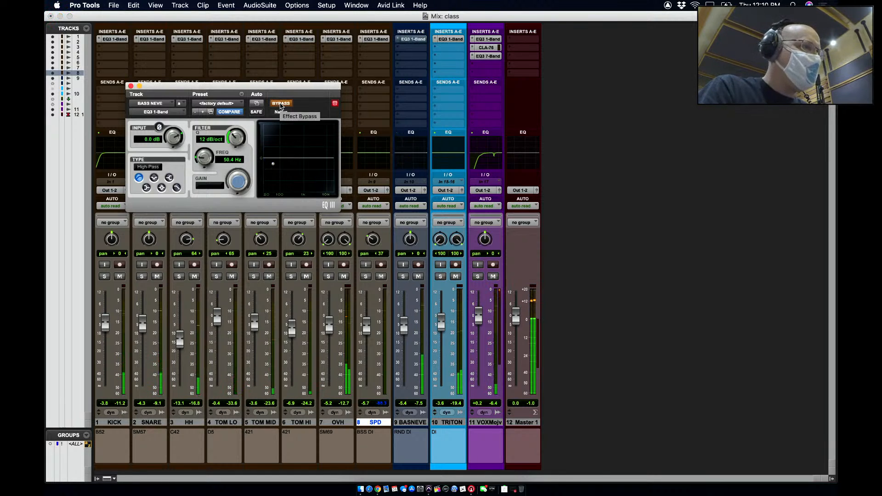
{"action": "left_click", "coordinate": [281, 103]}
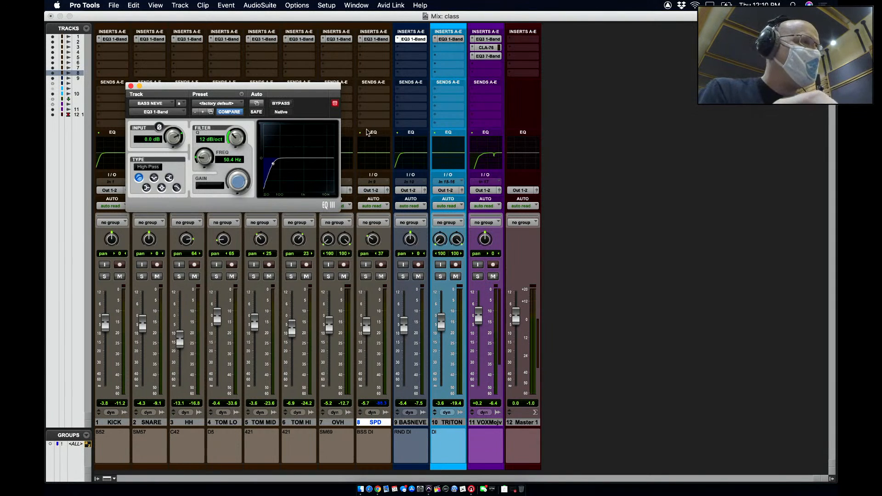
- Insert a Dyn3 Compressor/Limiter after the EQ on the BASS NEVE track and set its ratio to 4:1
{"action": "left_click", "coordinate": [410, 47]}
{"action": "mouse_move", "coordinate": [455, 48]}
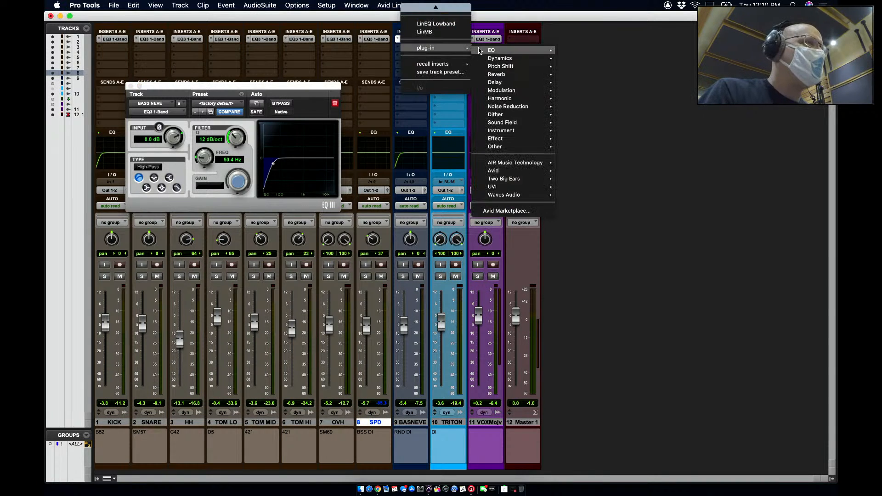
{"action": "mouse_move", "coordinate": [495, 52]}
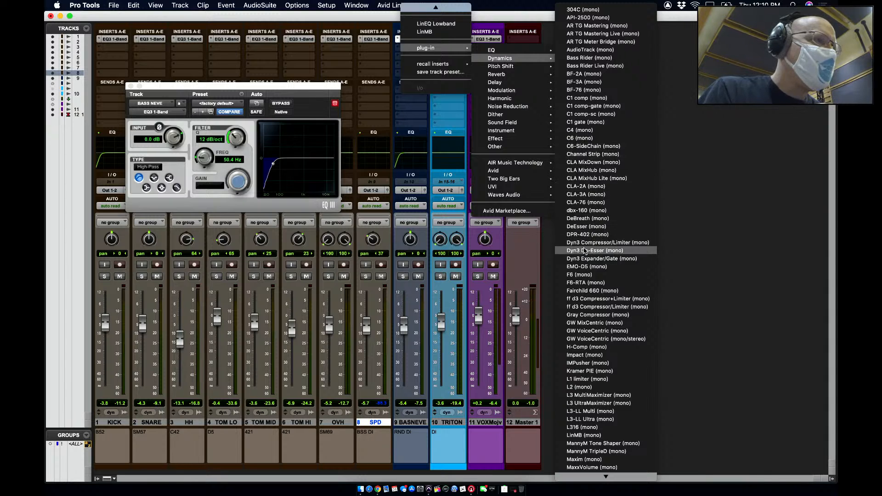
{"action": "left_click", "coordinate": [584, 243]}
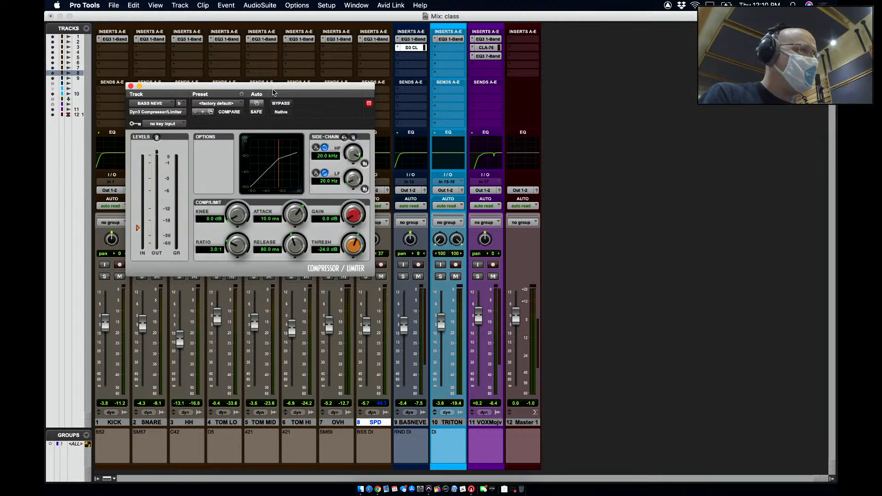
{"action": "left_click_drag", "start_coordinate": [273, 93], "coordinate": [693, 51]}
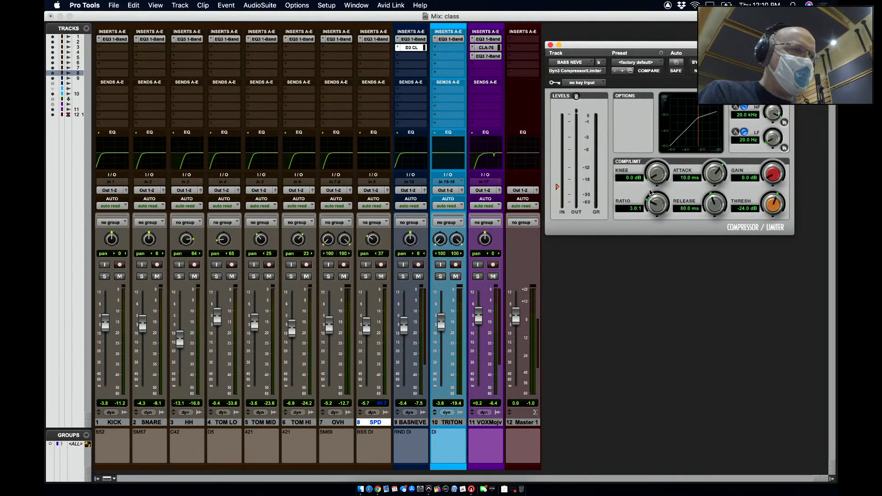
{"action": "left_click", "coordinate": [629, 209]}
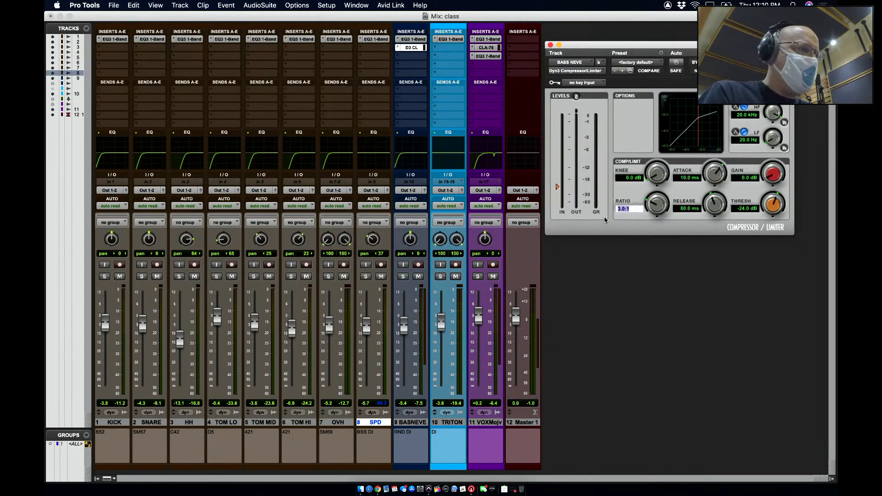
{"action": "type", "text": "4"}
{"action": "key", "text": "Return"}
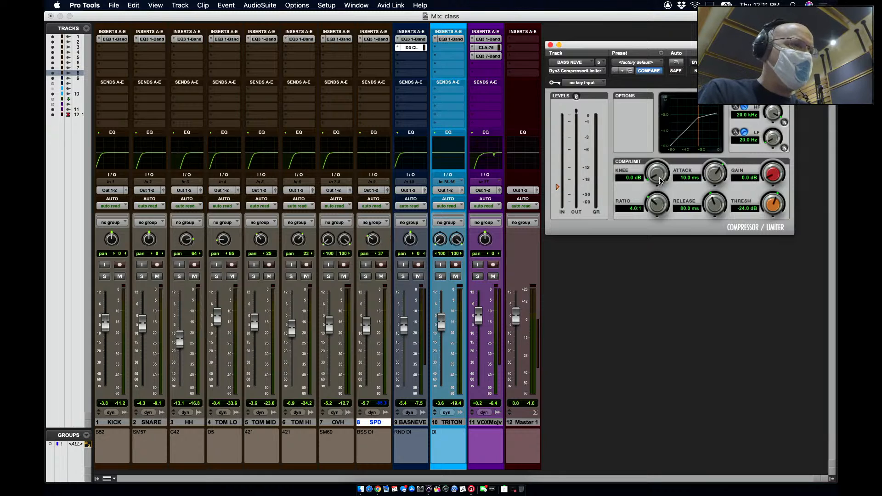
- Play the mix through the bass compressor and lower the BASS NEVE fader to -7.0 dB
{"action": "key", "text": "space"}
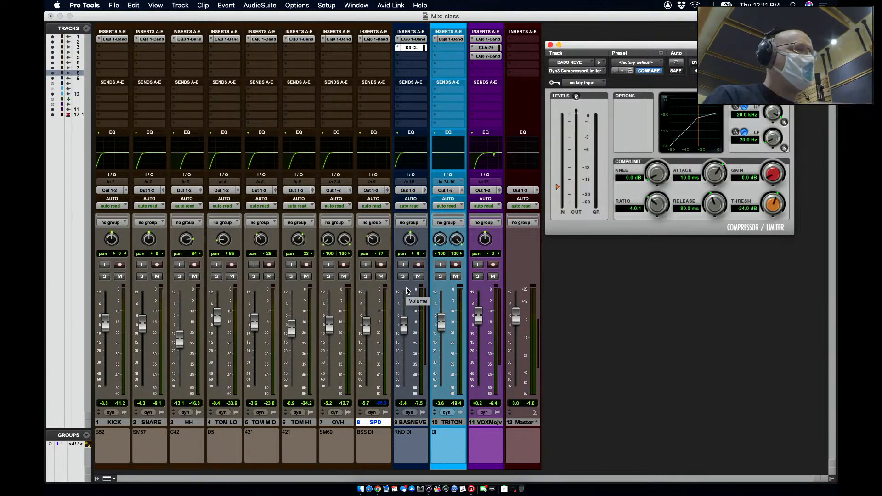
{"action": "key", "text": "space"}
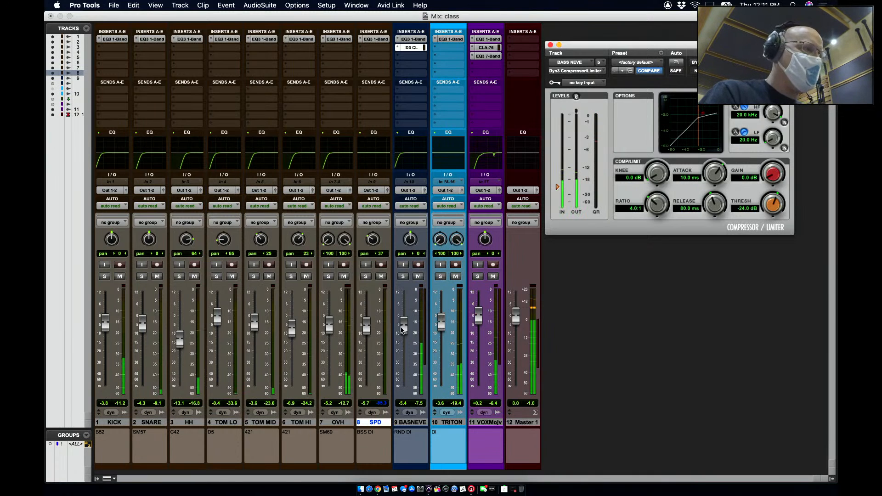
{"action": "left_click_drag", "start_coordinate": [404, 325], "coordinate": [405, 335]}
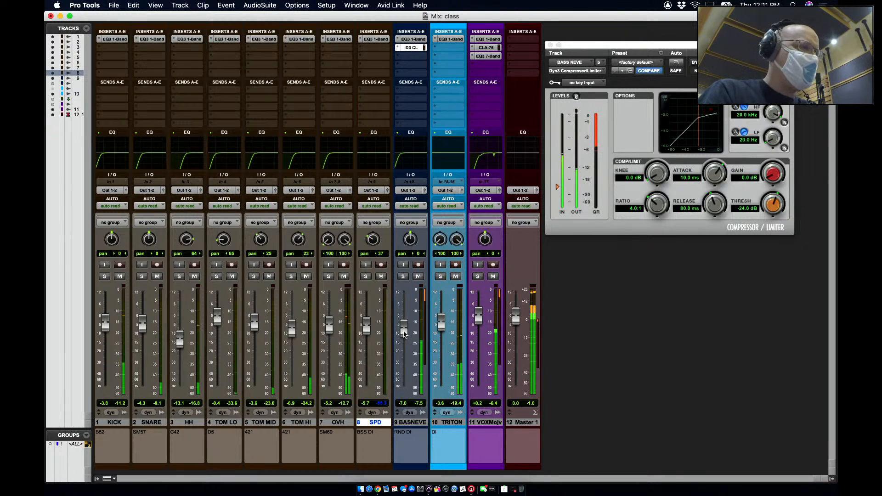
- Solo the BASS NEVE track and insert an EQ3 7-Band after its compressor, keeping the channel's controls uncovered
{"action": "left_click", "coordinate": [404, 277]}
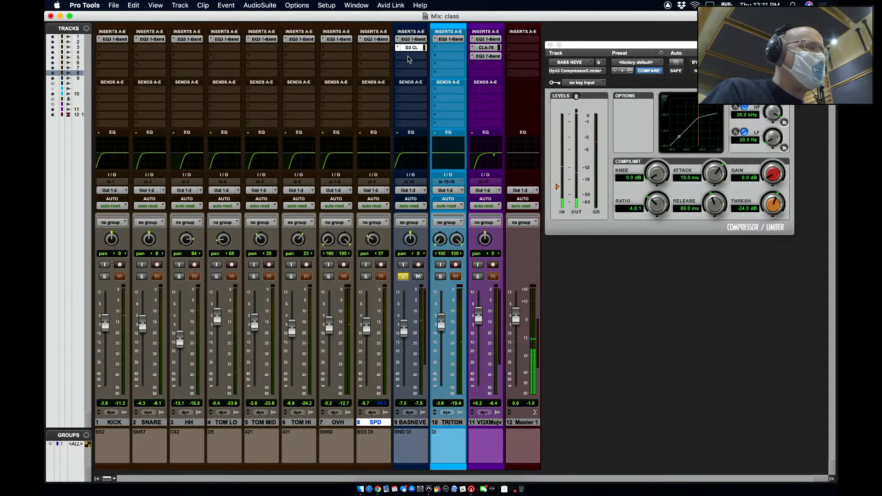
{"action": "left_click", "coordinate": [410, 59]}
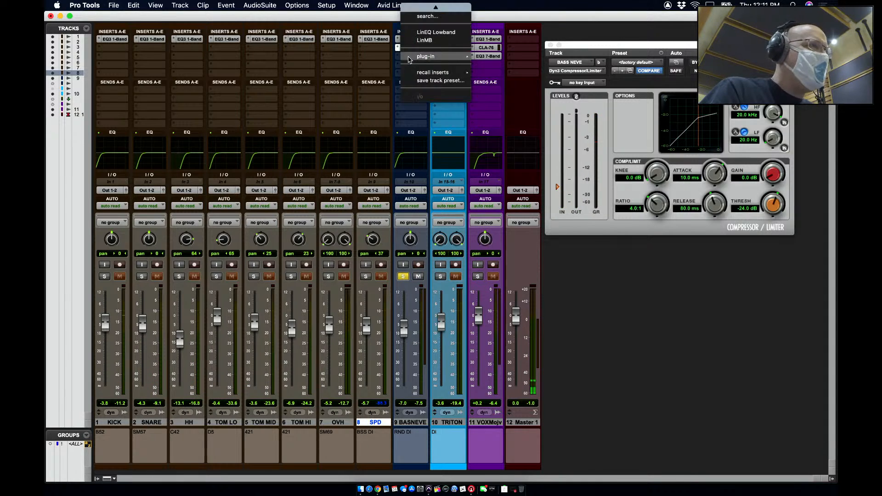
{"action": "mouse_move", "coordinate": [425, 56]}
{"action": "mouse_move", "coordinate": [484, 58]}
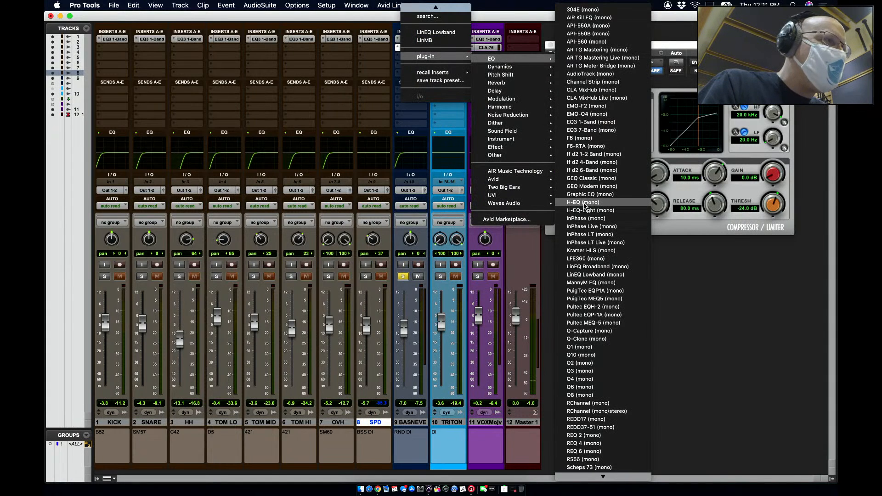
{"action": "left_click", "coordinate": [584, 130]}
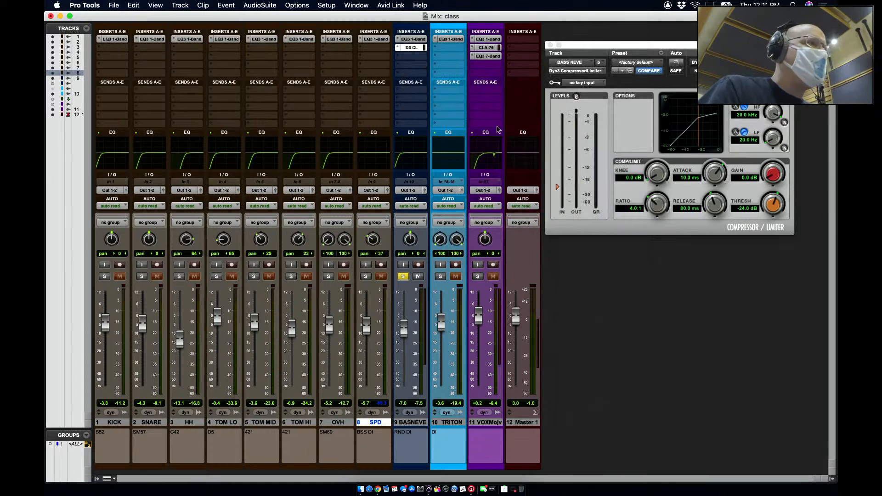
{"action": "left_click_drag", "start_coordinate": [678, 46], "coordinate": [207, 128]}
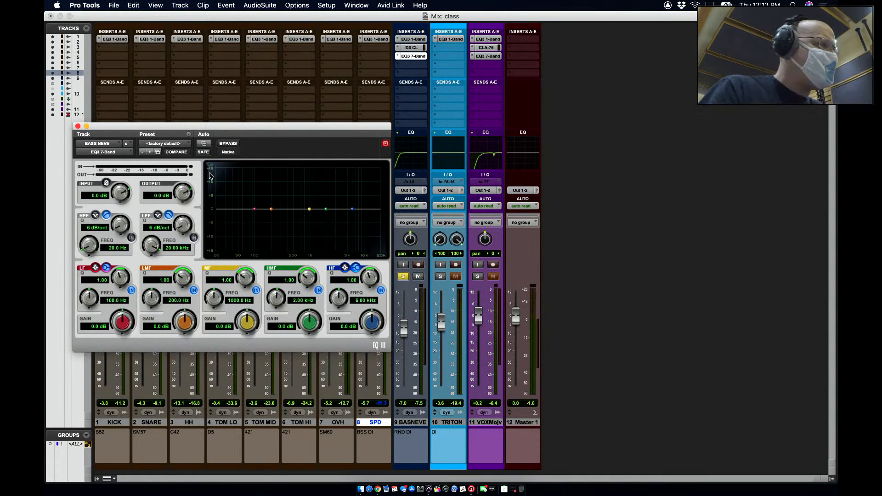
- Boost the bass EQ's LMF band by 3.0 dB at about 341.8 Hz with a Q of 2.43
{"action": "left_click_drag", "start_coordinate": [271, 210], "coordinate": [284, 204]}
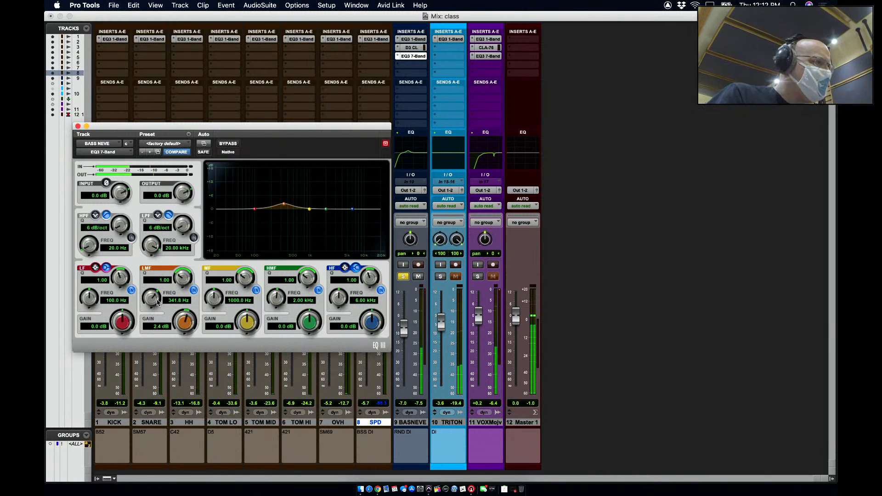
{"action": "left_click_drag", "start_coordinate": [185, 283], "coordinate": [189, 265]}
{"action": "left_click_drag", "start_coordinate": [183, 326], "coordinate": [183, 324]}
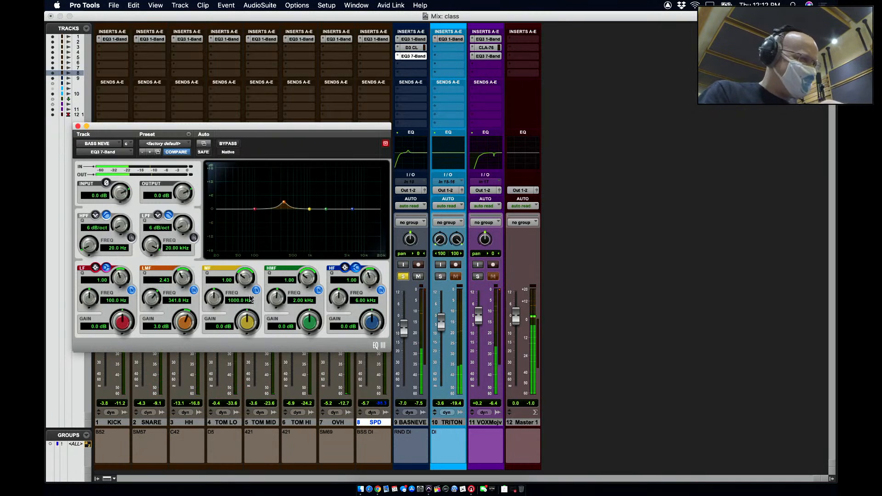
- Unsolo the BASS NEVE track and raise its fader to -6.8 dB in the full mix
{"action": "left_click", "coordinate": [403, 276]}
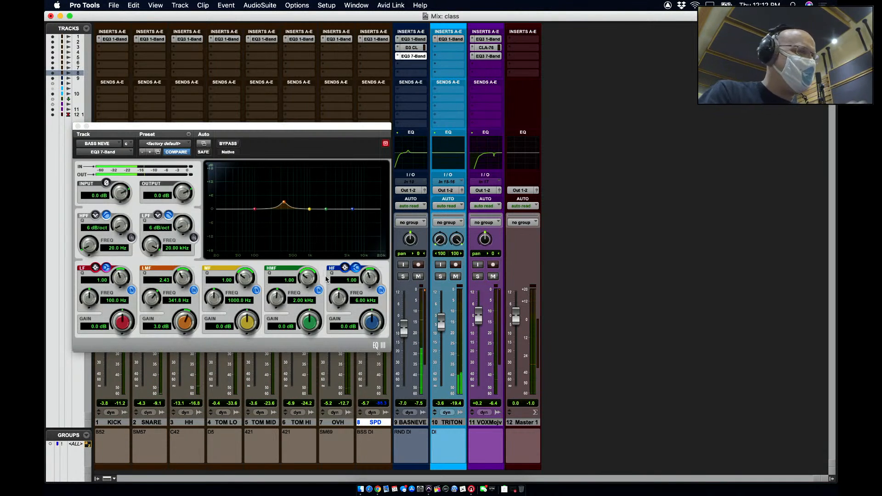
{"action": "left_click_drag", "start_coordinate": [405, 333], "coordinate": [406, 332]}
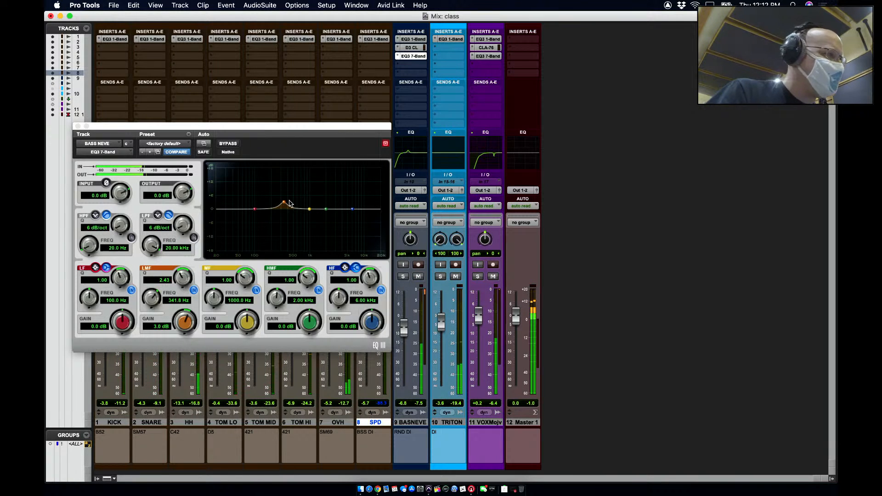
- Shift the bass LMF boost to 370.1 Hz at 3.4 dB, switch the LF band to peak type, and close the EQ
{"action": "left_click_drag", "start_coordinate": [283, 203], "coordinate": [286, 201]}
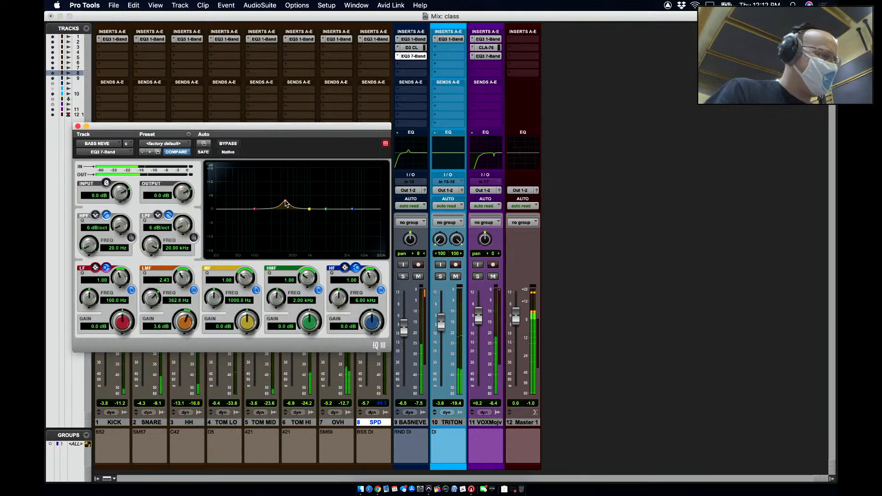
{"action": "left_click_drag", "start_coordinate": [285, 204], "coordinate": [286, 205]}
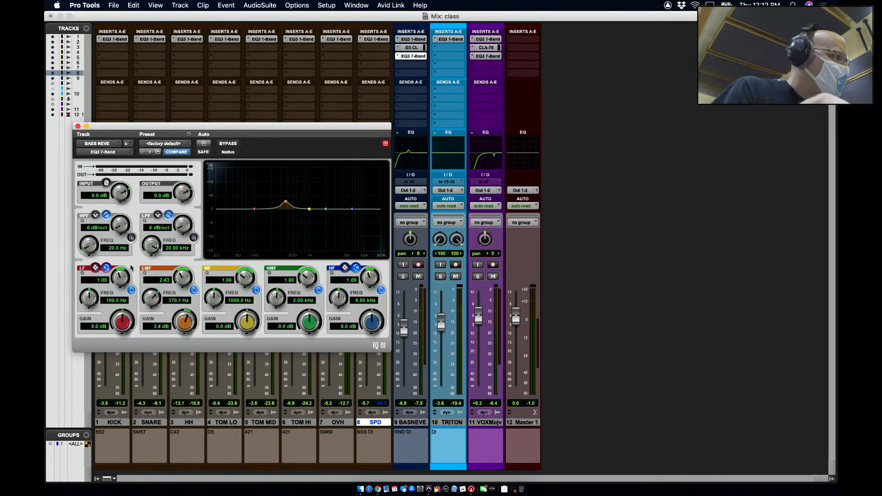
{"action": "left_click", "coordinate": [94, 271]}
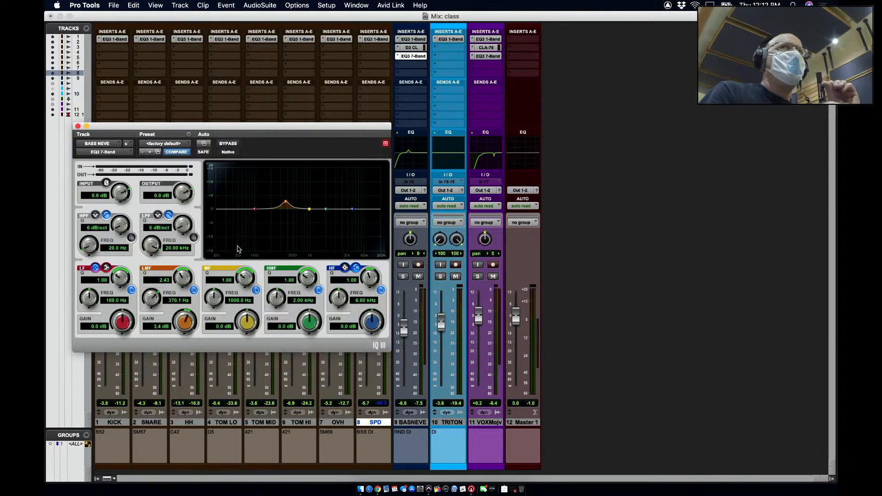
{"action": "left_click", "coordinate": [78, 126]}
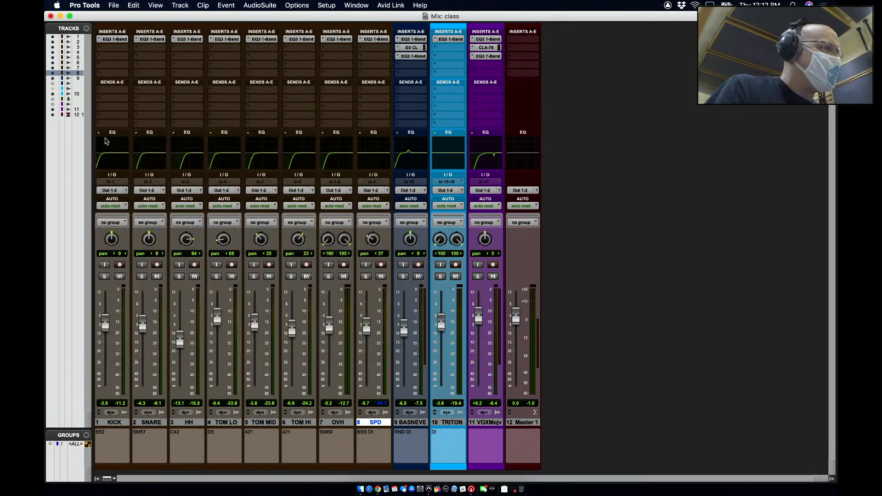
- Insert an EQ3 7-Band in the KICK track's third insert slot and move its window clear of the kick channel
{"action": "left_click", "coordinate": [114, 60]}
{"action": "mouse_move", "coordinate": [126, 56]}
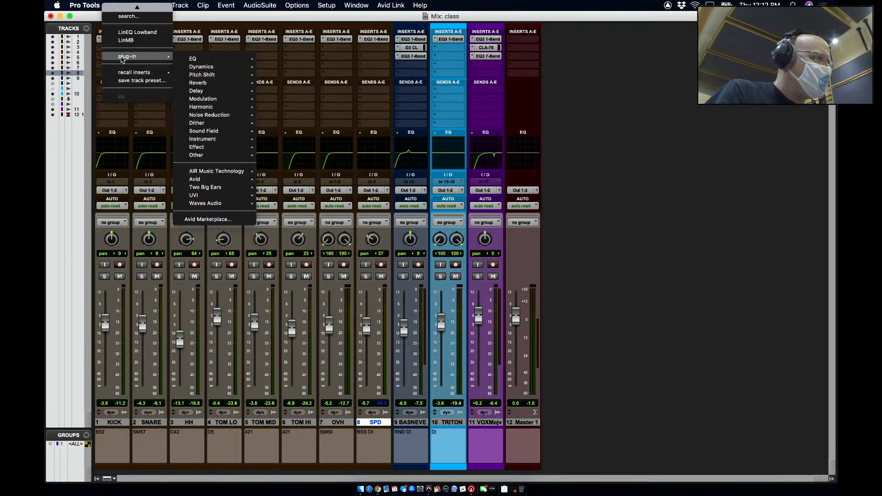
{"action": "mouse_move", "coordinate": [197, 62]}
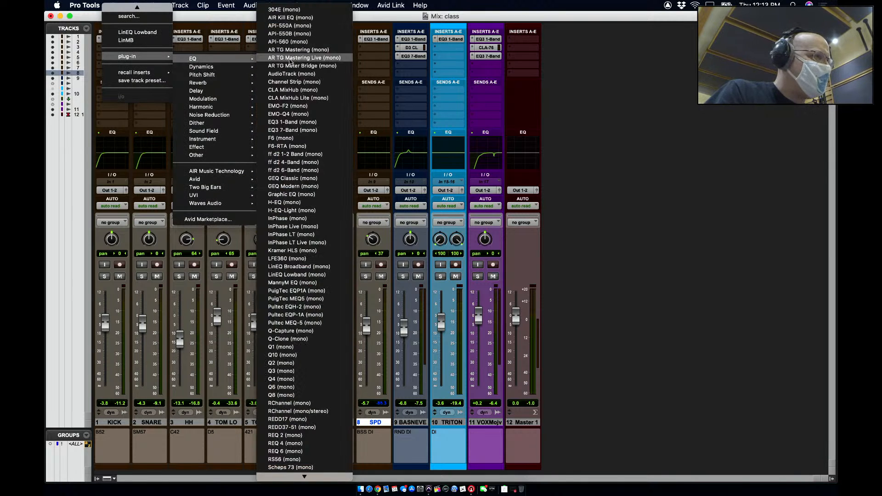
{"action": "left_click", "coordinate": [282, 133]}
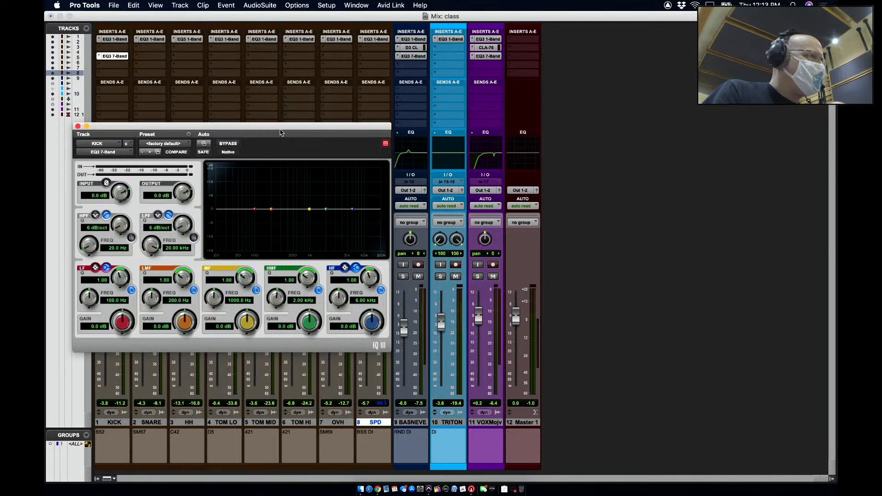
{"action": "left_click_drag", "start_coordinate": [218, 126], "coordinate": [329, 112]}
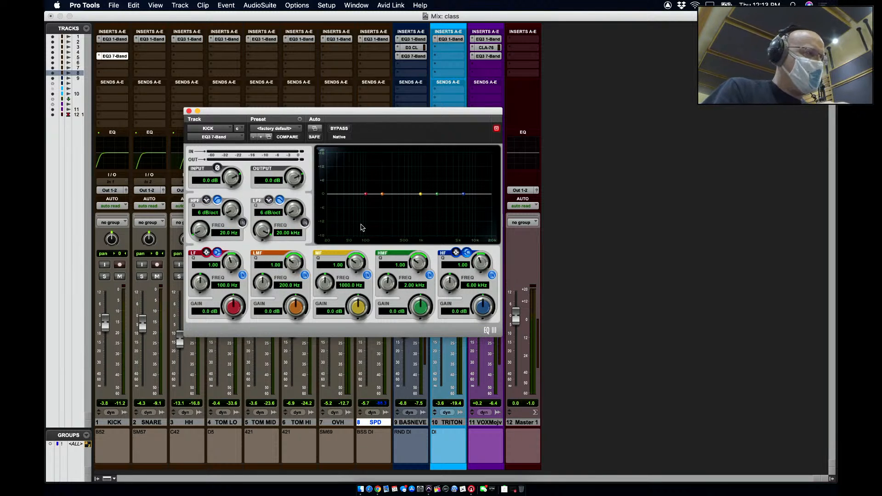
- Solo the kick during playback and cut its LMF band by 9.4 dB at 498.4 Hz with a Q of 1.70
{"action": "key", "text": "space"}
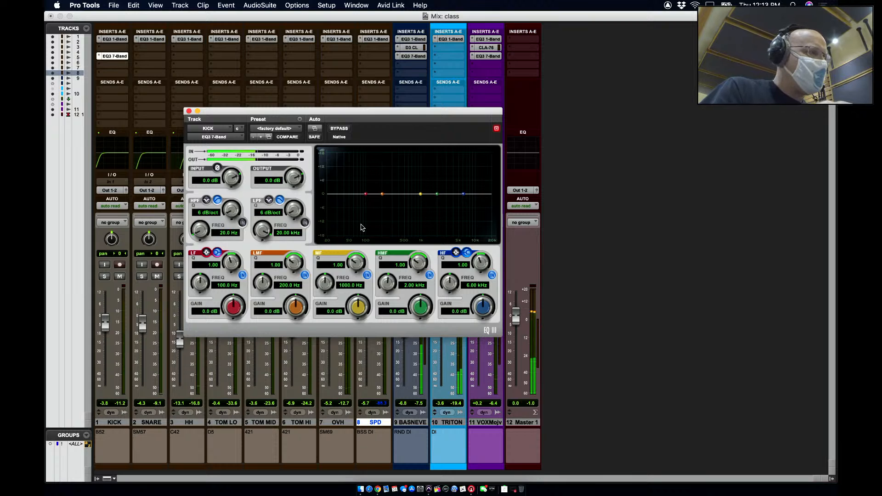
{"action": "left_click", "coordinate": [104, 277]}
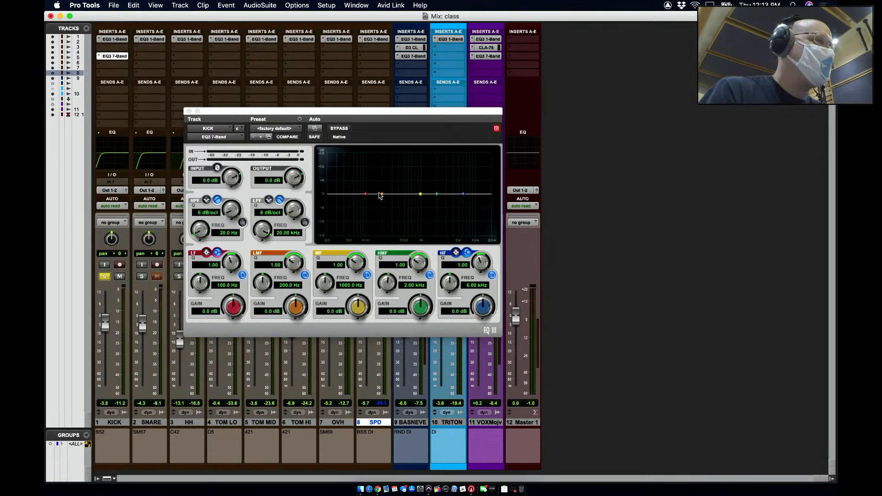
{"action": "left_click_drag", "start_coordinate": [380, 196], "coordinate": [407, 222]}
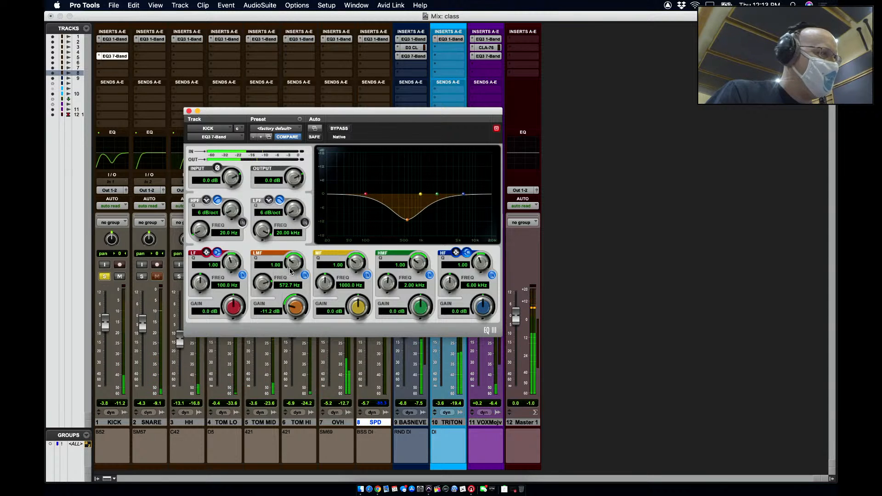
{"action": "left_click_drag", "start_coordinate": [290, 269], "coordinate": [295, 258]}
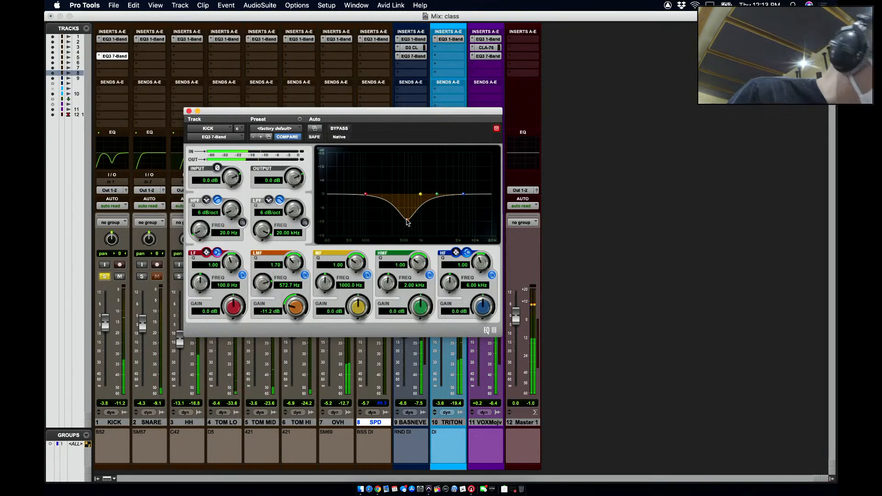
{"action": "left_click_drag", "start_coordinate": [407, 222], "coordinate": [390, 205]}
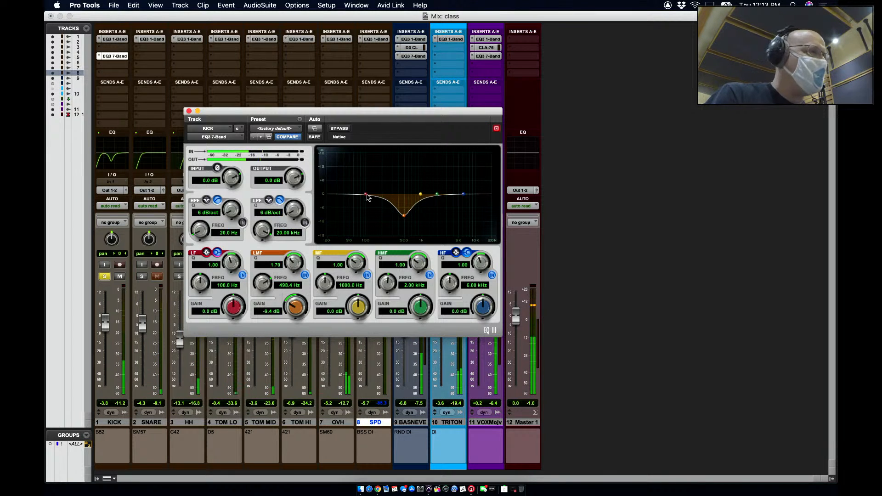
- Switch off the kick EQ's LF band after moving it to 74.1 Hz, and set the MF band to -10 dB at 500 Hz
{"action": "mouse_move", "coordinate": [365, 194]}
{"action": "left_mouse_down"}
{"action": "mouse_move", "coordinate": [349, 186]}
{"action": "mouse_move", "coordinate": [358, 193]}
{"action": "left_mouse_up"}
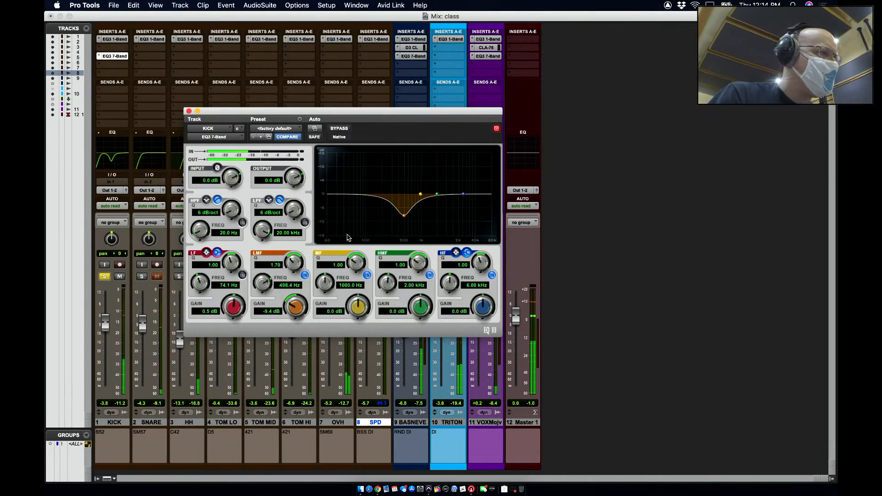
{"action": "left_click_drag", "start_coordinate": [420, 195], "coordinate": [367, 196]}
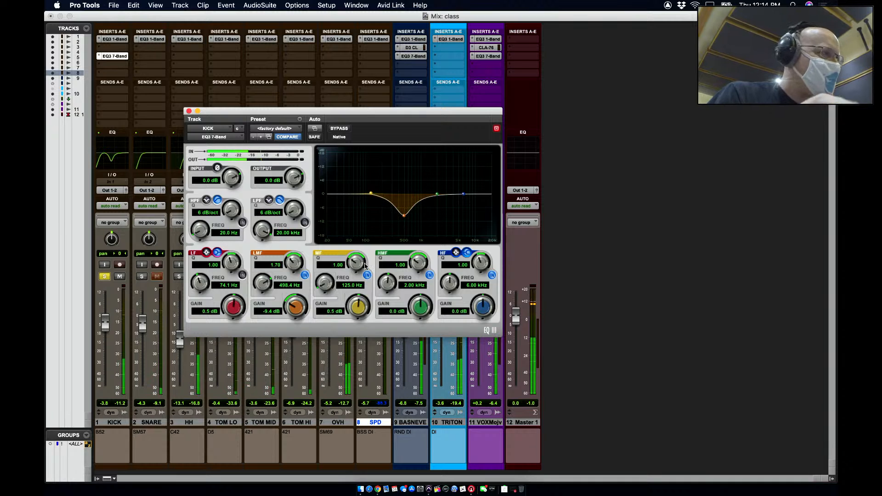
{"action": "left_click", "coordinate": [349, 286]}
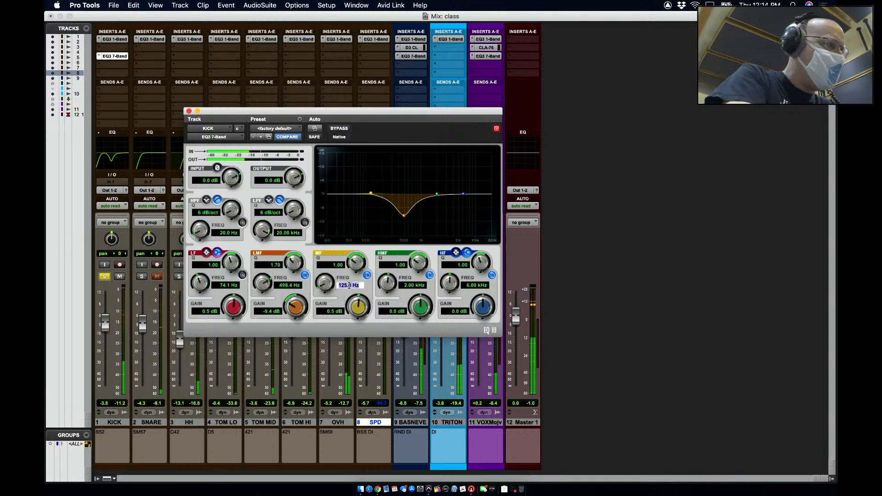
{"action": "type", "text": "500"}
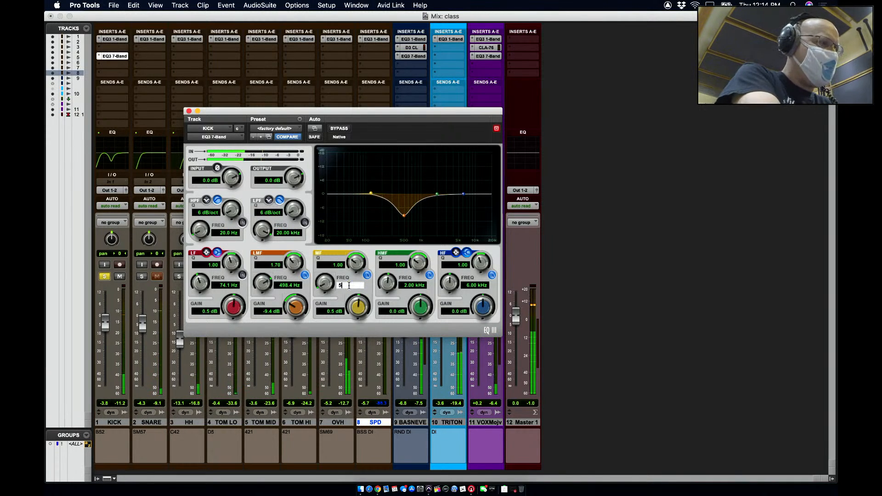
{"action": "key", "text": "Return"}
{"action": "left_click", "coordinate": [333, 312]}
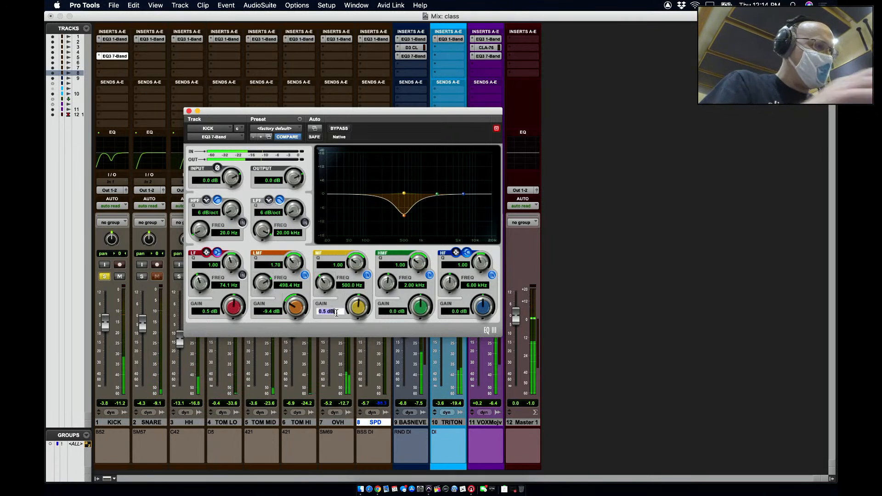
{"action": "type", "text": "-10"}
{"action": "key", "text": "Return"}
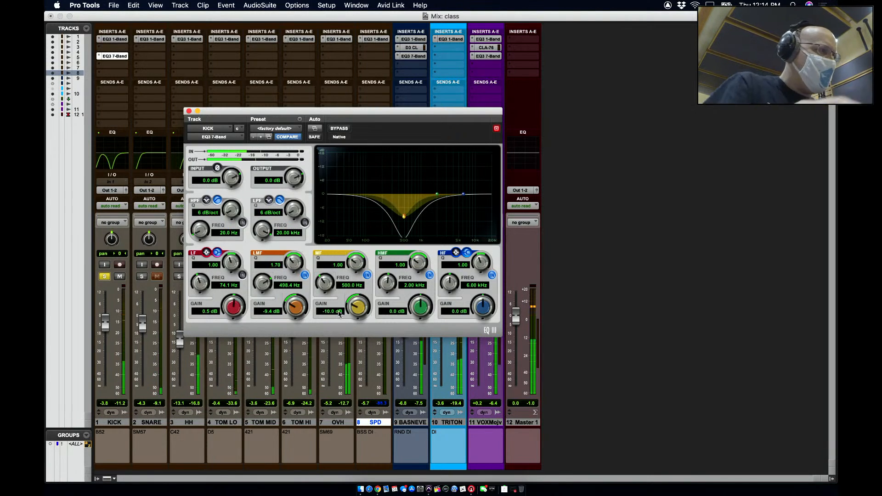
- Set the kick EQ's MF band Q to 1.7 to match the LMF band
{"action": "left_click", "coordinate": [276, 265]}
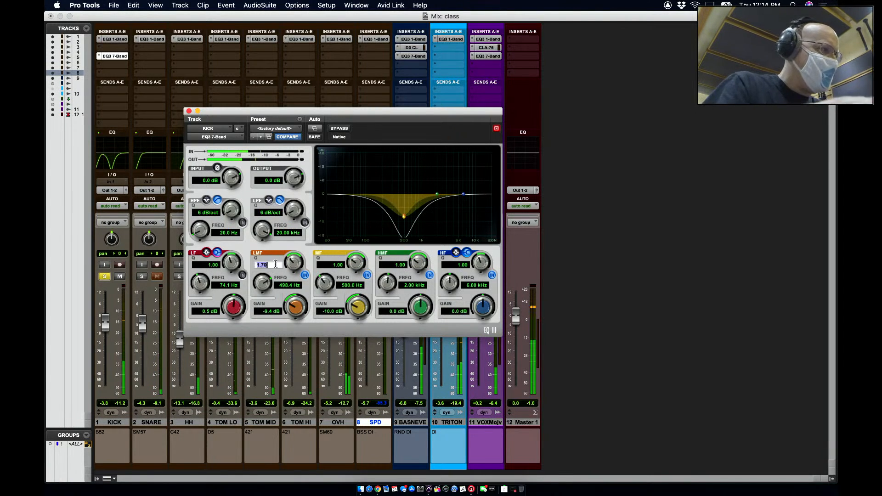
{"action": "left_click", "coordinate": [330, 265]}
{"action": "type", "text": "1.7"}
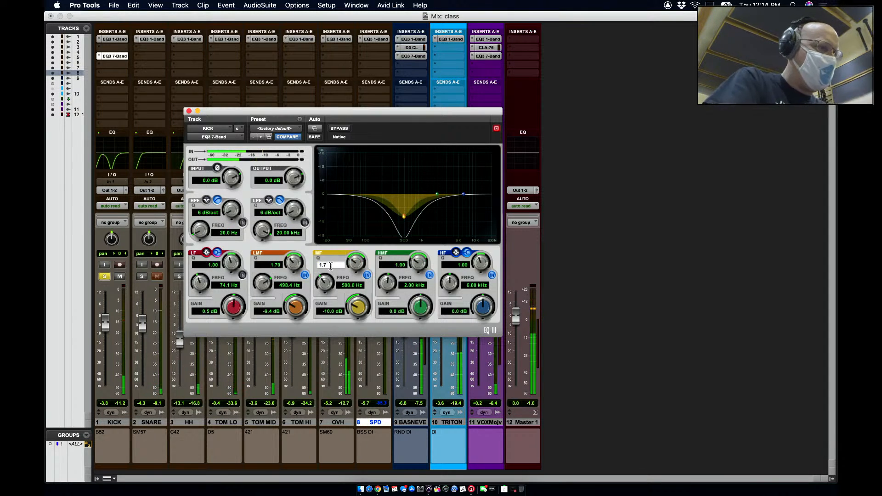
{"action": "key", "text": "Return"}
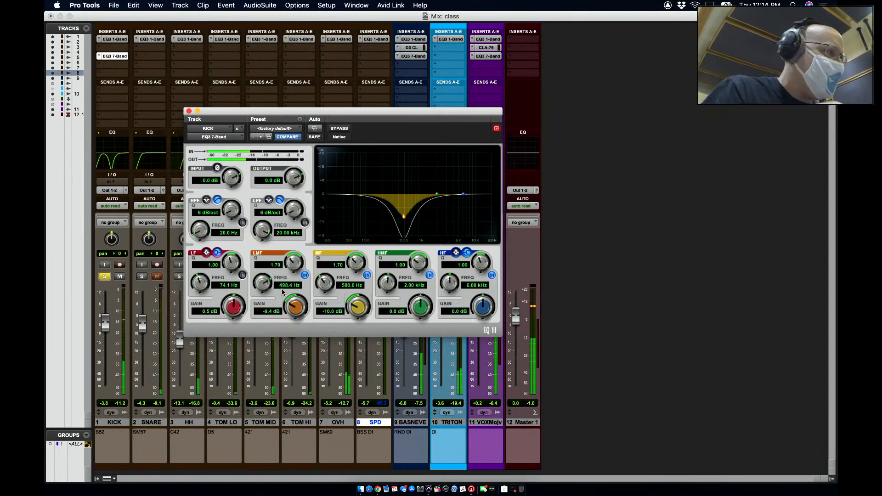
- Turn the kick's LMF band into a 6.5 dB boost at 74.1 Hz and check the track's EQ3 1-Band high-pass setting
{"action": "left_click_drag", "start_coordinate": [404, 216], "coordinate": [355, 186]}
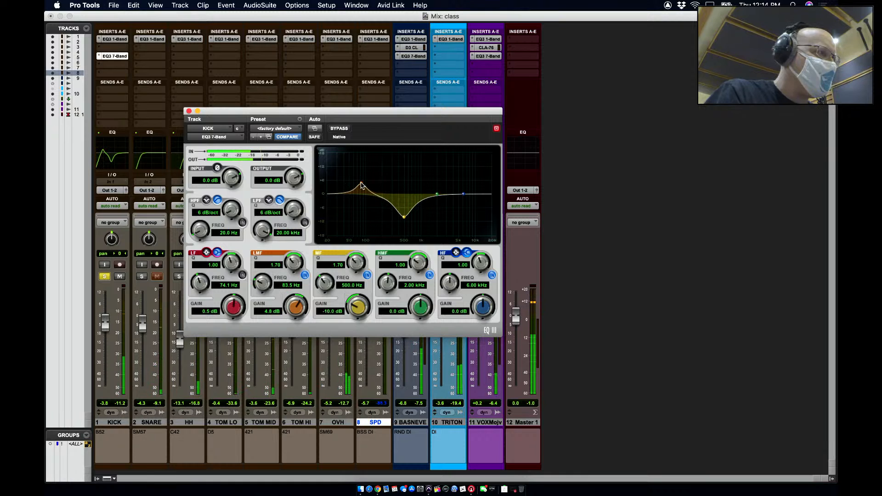
{"action": "left_click_drag", "start_coordinate": [365, 185], "coordinate": [360, 180]}
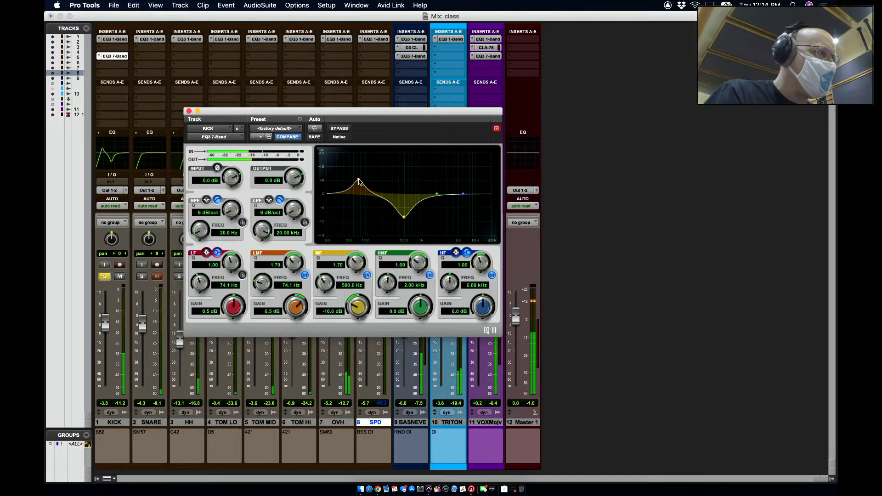
{"action": "left_click", "coordinate": [121, 40]}
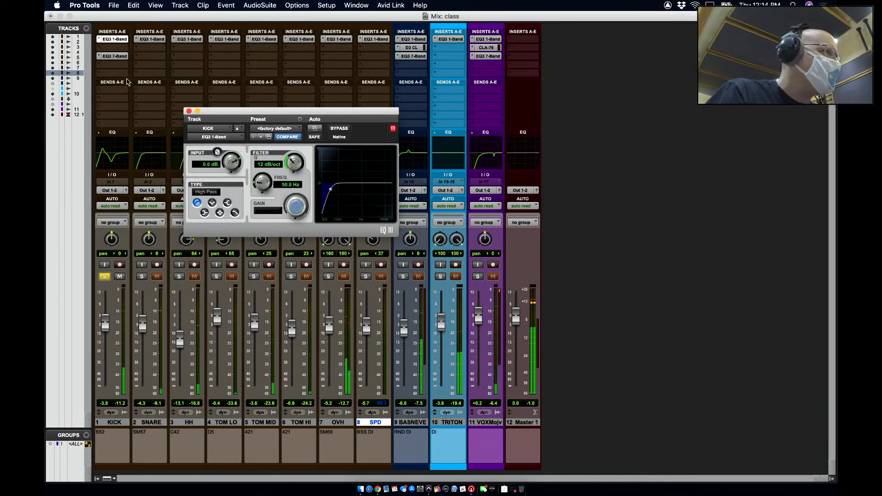
{"action": "left_click", "coordinate": [121, 56]}
{"action": "left_click", "coordinate": [122, 57]}
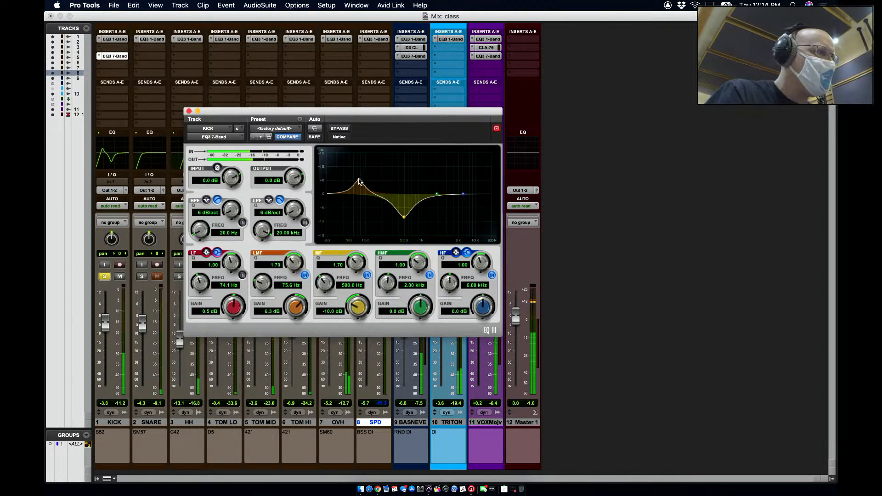
- Reduce the kick's LMF boost to 5.0 dB at 74.1 Hz, comparing with the band bypassed, and unsolo the kick
{"action": "left_click_drag", "start_coordinate": [361, 182], "coordinate": [359, 182]}
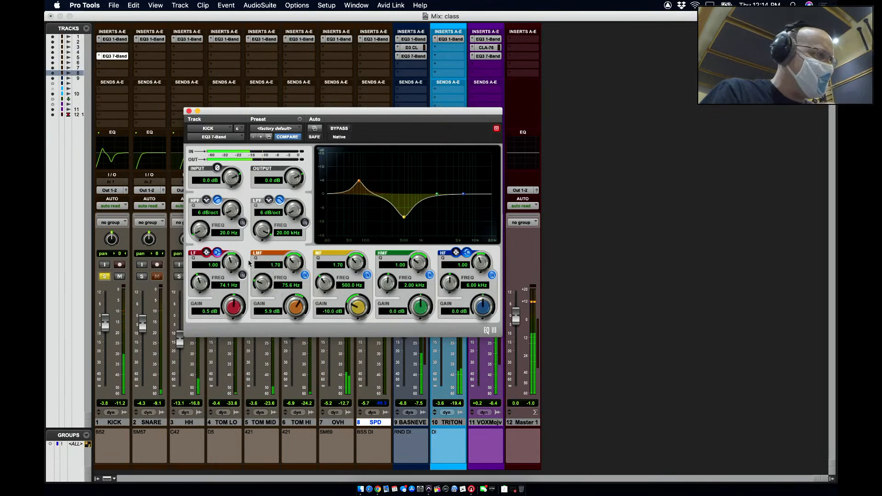
{"action": "left_click", "coordinate": [305, 275]}
{"action": "left_click", "coordinate": [305, 276]}
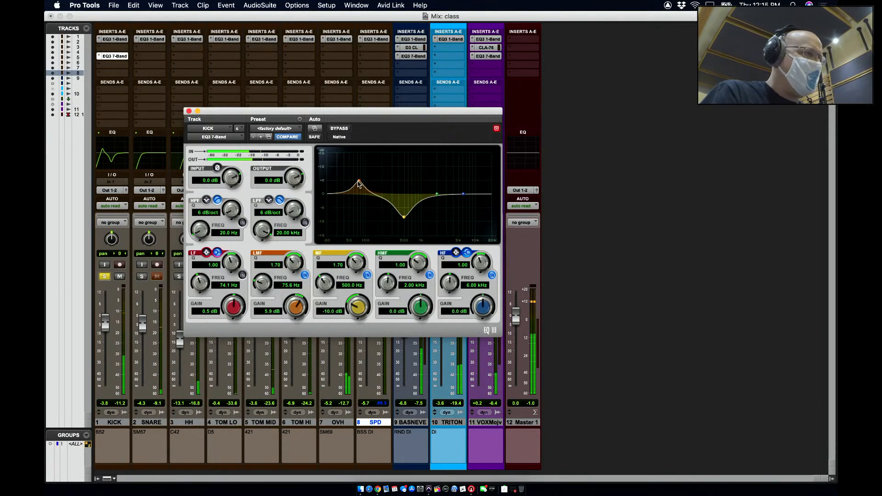
{"action": "left_click_drag", "start_coordinate": [359, 184], "coordinate": [360, 185]}
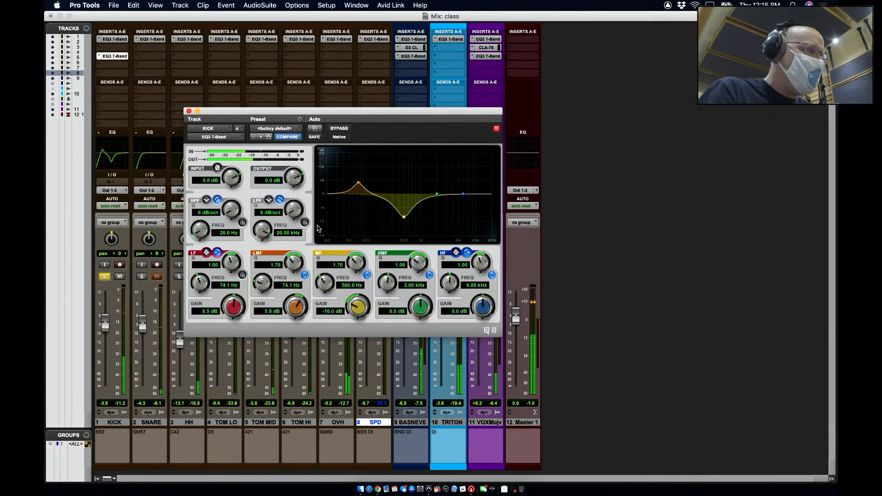
{"action": "left_click", "coordinate": [104, 277]}
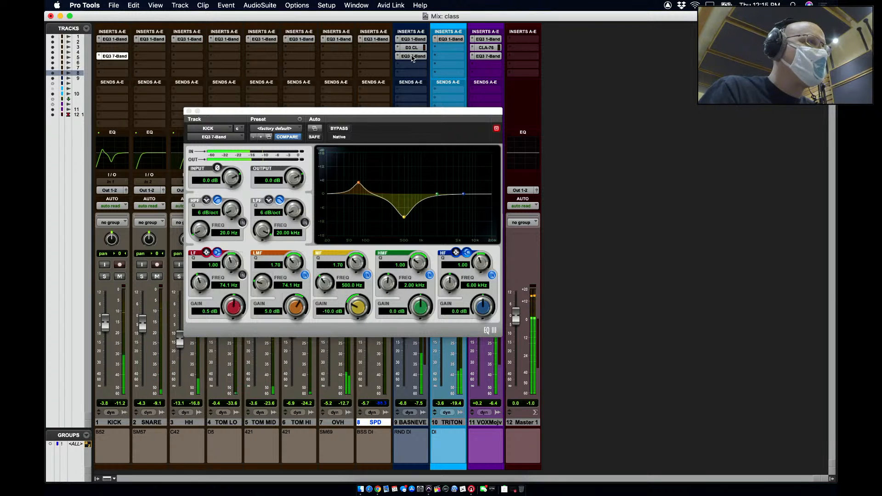
- Retune the LMF boost in the BASS NEVE track's EQ3 7-Band to 75 Hz and raise it by ear to 128.6 Hz
{"action": "left_click", "coordinate": [412, 56]}
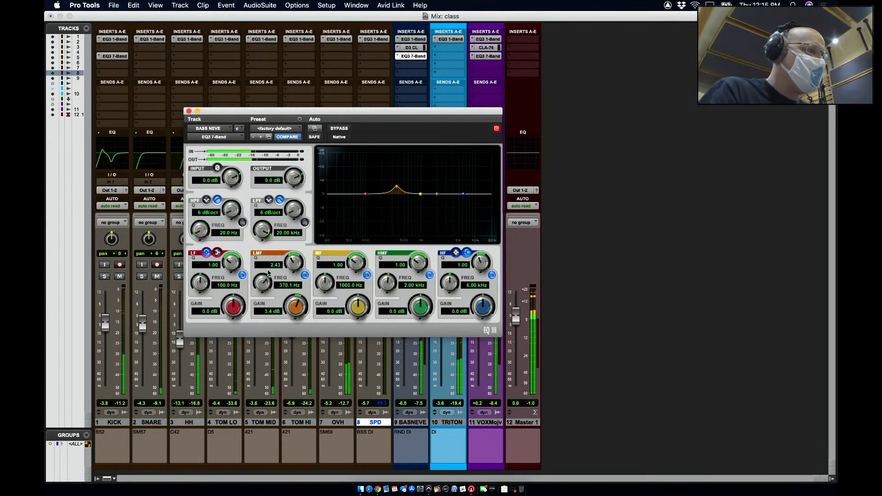
{"action": "left_click", "coordinate": [286, 285]}
{"action": "type", "text": "75"}
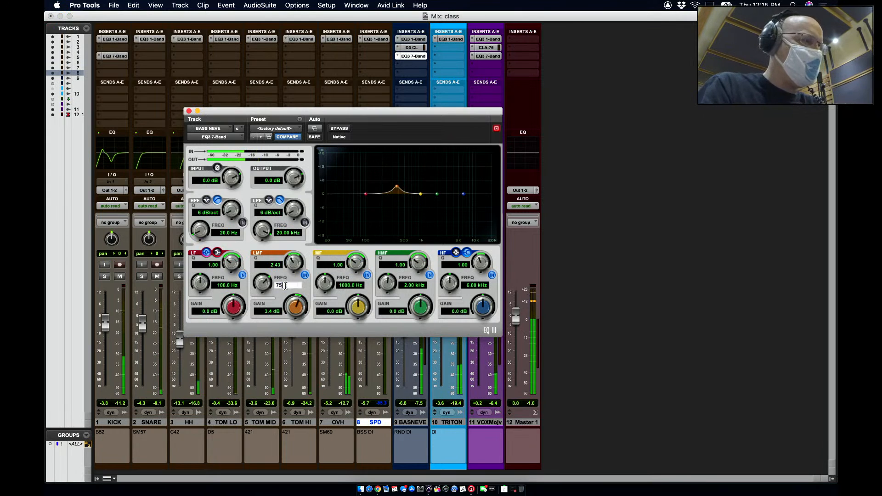
{"action": "key", "text": "Return"}
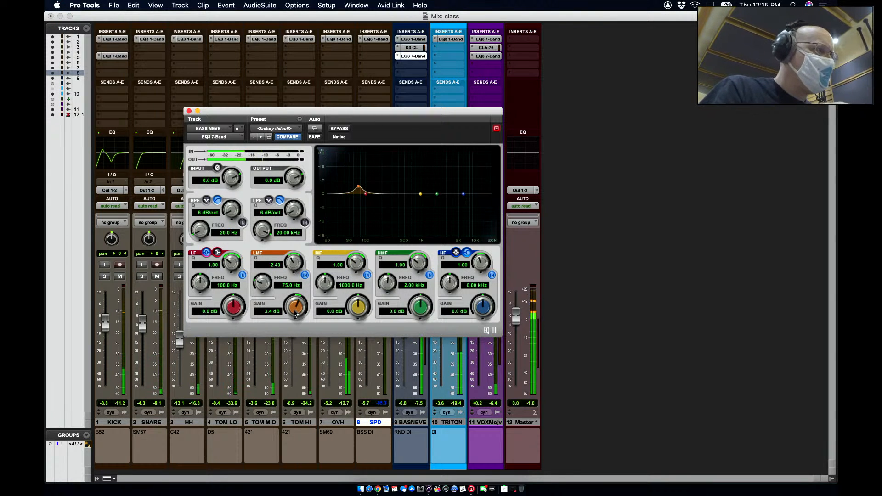
{"action": "left_click", "coordinate": [291, 286]}
{"action": "mouse_move", "coordinate": [264, 282]}
{"action": "left_mouse_down"}
{"action": "mouse_move", "coordinate": [270, 272]}
{"action": "mouse_move", "coordinate": [273, 286]}
{"action": "left_mouse_up"}
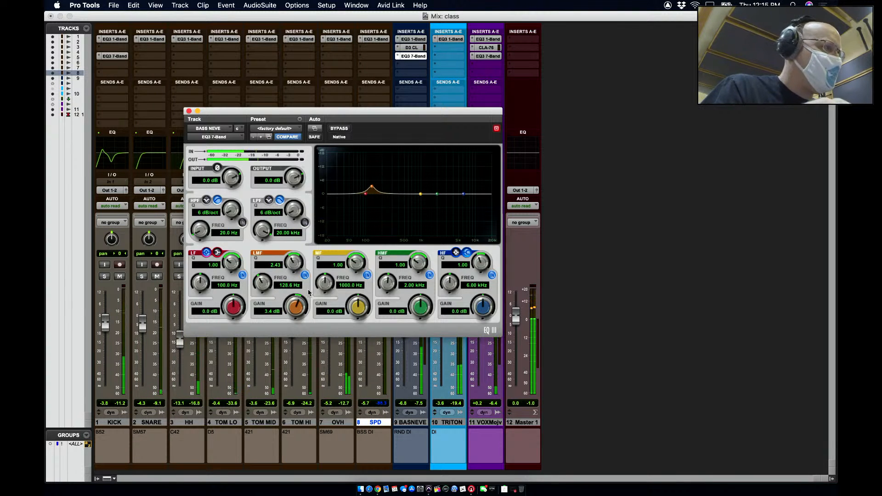
- Set the Q of the bass EQ's MF band to 4
{"action": "left_click", "coordinate": [338, 265]}
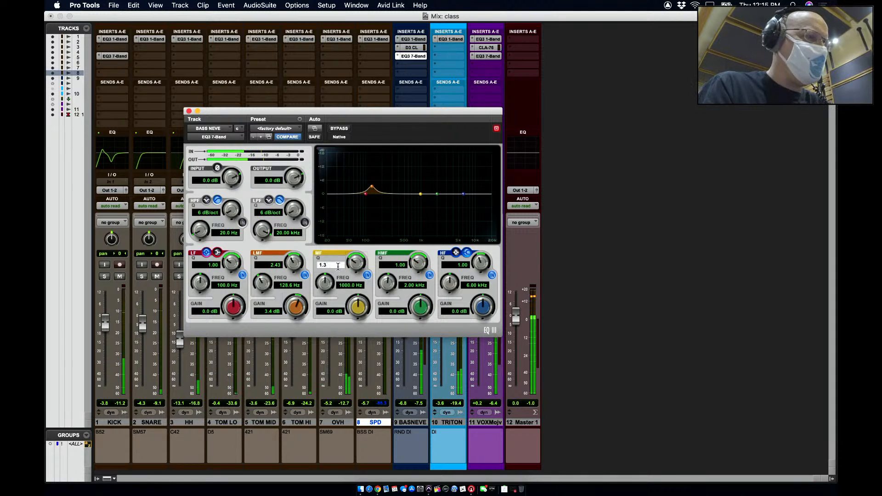
{"action": "type", "text": "4"}
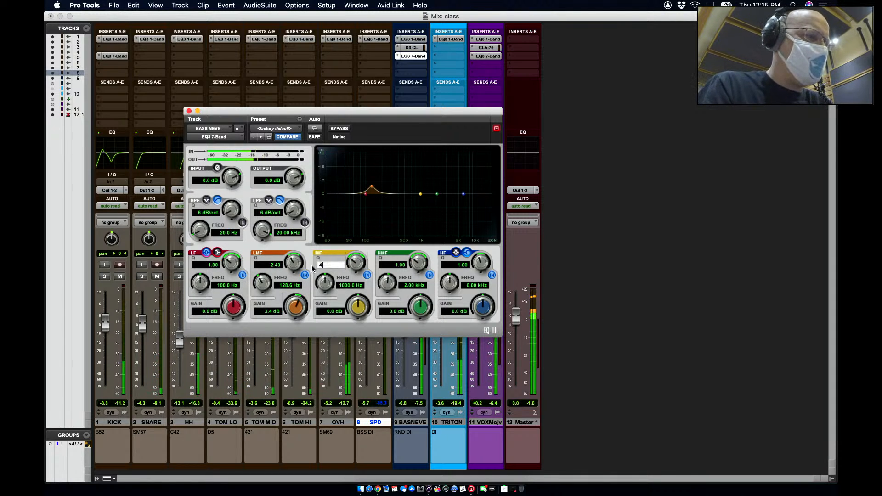
- Set the bass track EQ's MF band to Q 3, frequency 350 Hz and gain 4 dB
{"action": "key", "text": "BackSpace"}
{"action": "type", "text": "3"}
{"action": "key", "text": "Return"}
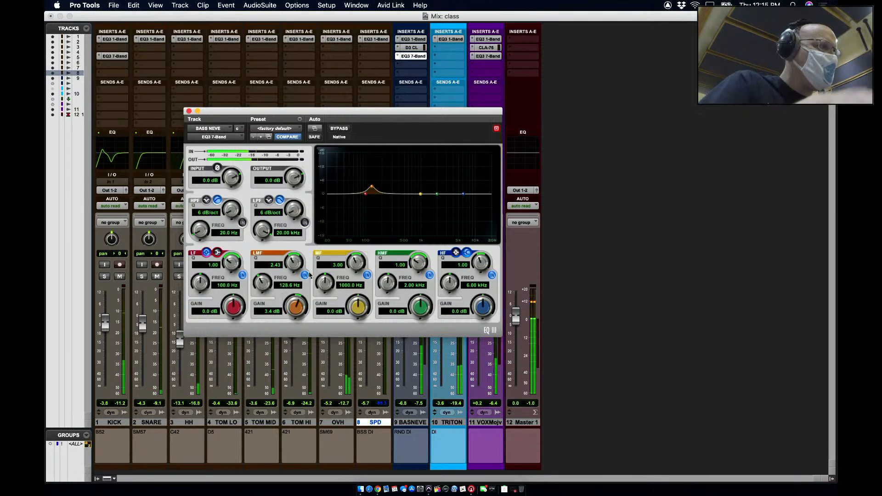
{"action": "left_click", "coordinate": [353, 286]}
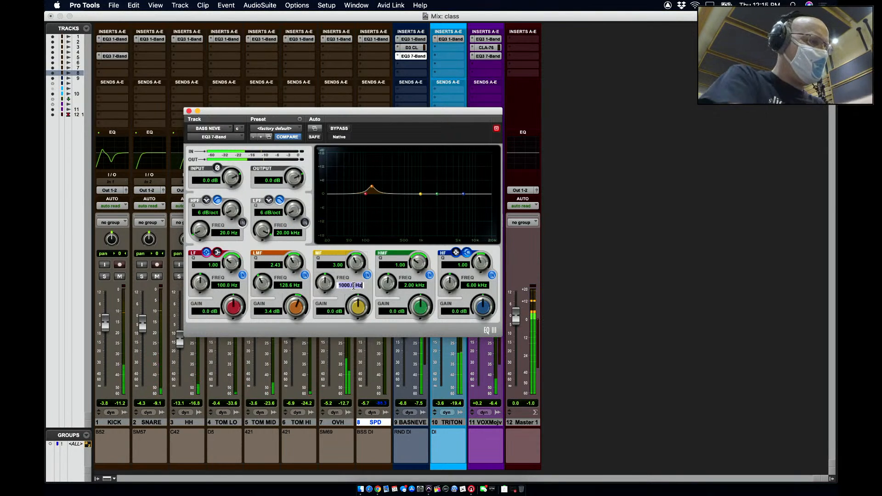
{"action": "type", "text": "350"}
{"action": "key", "text": "Return"}
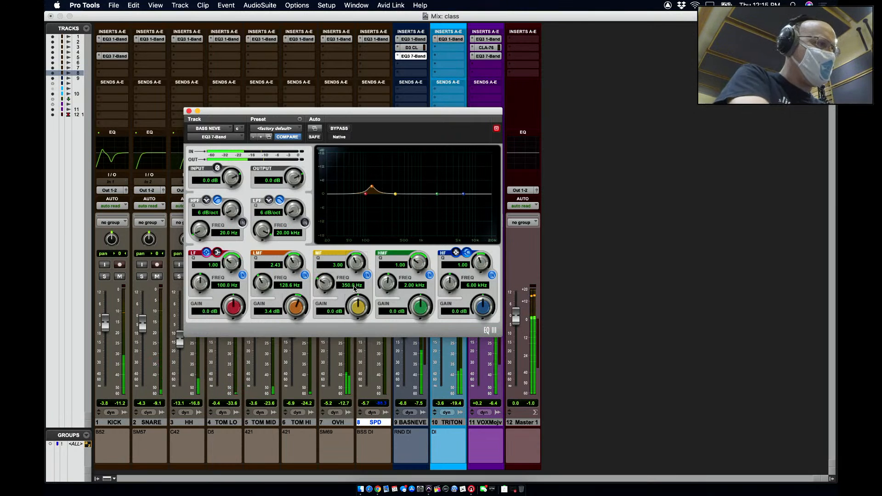
{"action": "left_click", "coordinate": [331, 312]}
{"action": "type", "text": "4"}
{"action": "key", "text": "Return"}
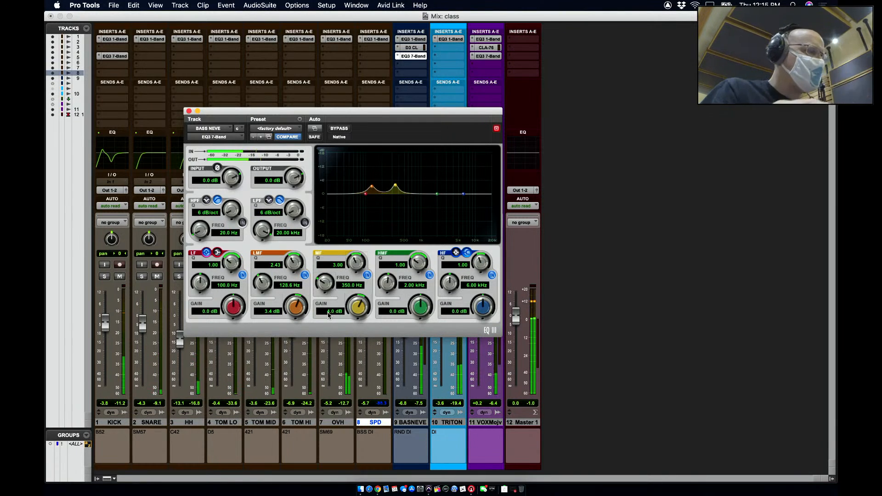
- Move the bass EQ's LMF band to about 75.6 Hz with a 2.7 dB cut, auditioning the mix with the band off and on
{"action": "left_click_drag", "start_coordinate": [372, 187], "coordinate": [352, 187]}
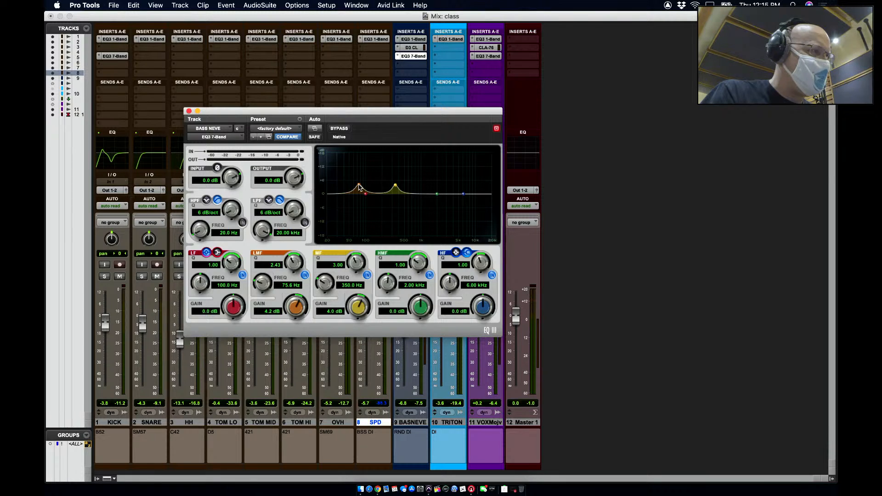
{"action": "left_click_drag", "start_coordinate": [295, 317], "coordinate": [291, 340]}
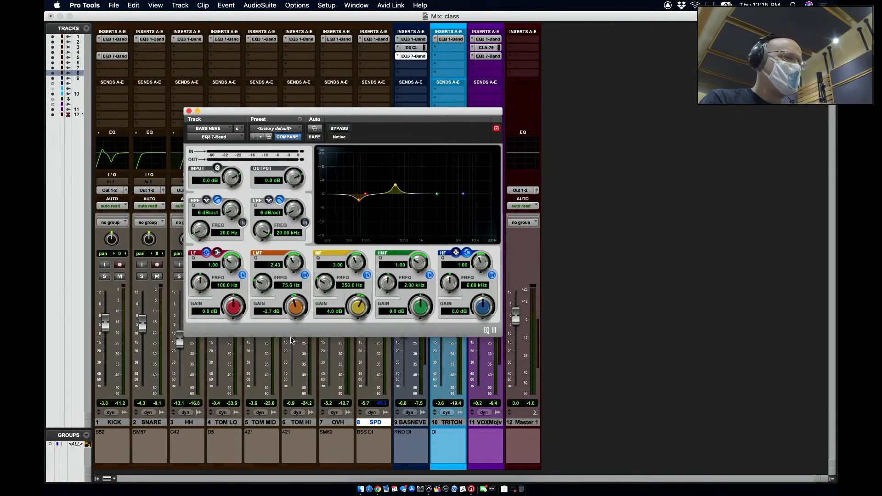
{"action": "key", "text": "space"}
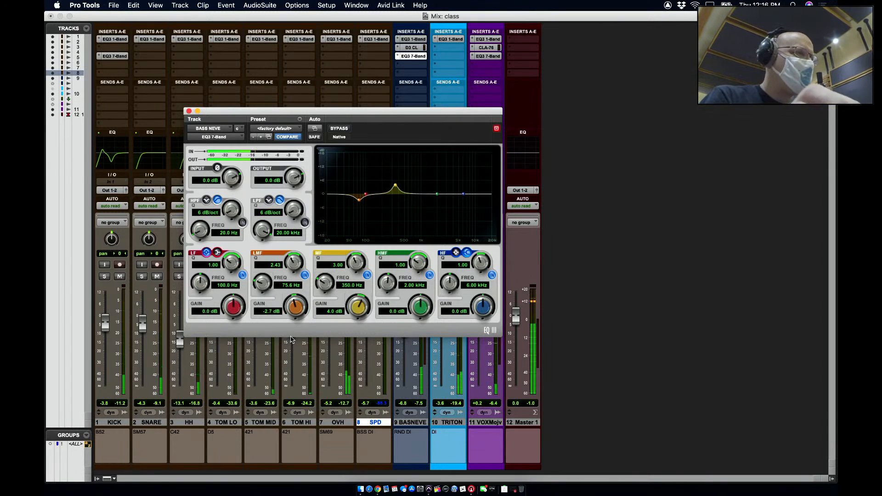
{"action": "left_click", "coordinate": [304, 275]}
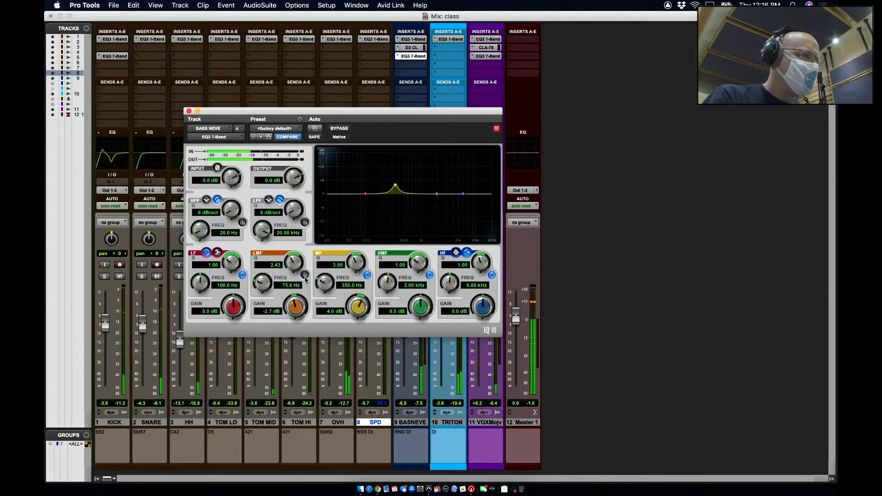
{"action": "left_click", "coordinate": [305, 276]}
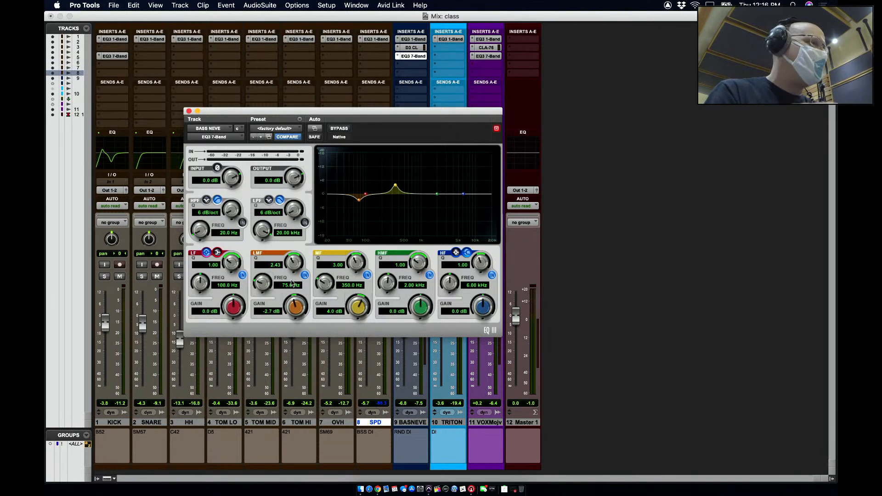
- Compare the mix during playback with the EQ3 7-Band inserts on kick, bass and vocal bypassed and re-enabled, and close the EQ window
{"action": "key", "text": "space"}
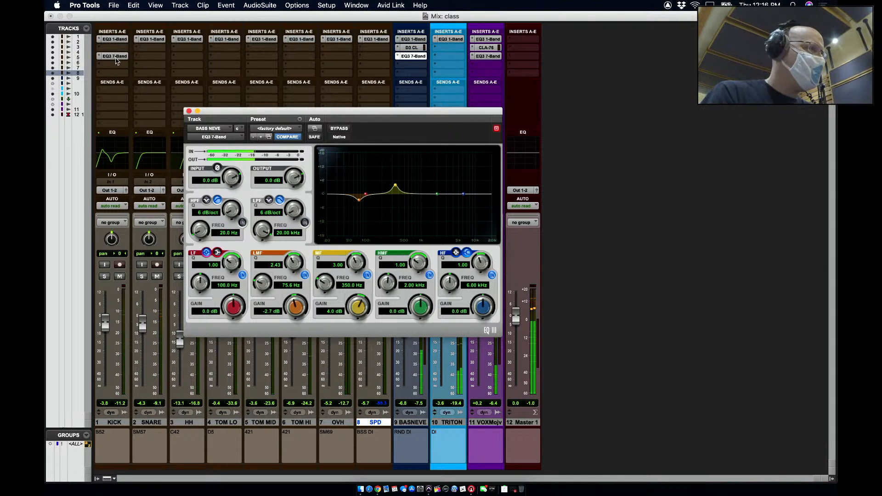
{"action": "right_click", "coordinate": [115, 57]}
{"action": "left_click", "coordinate": [116, 60]}
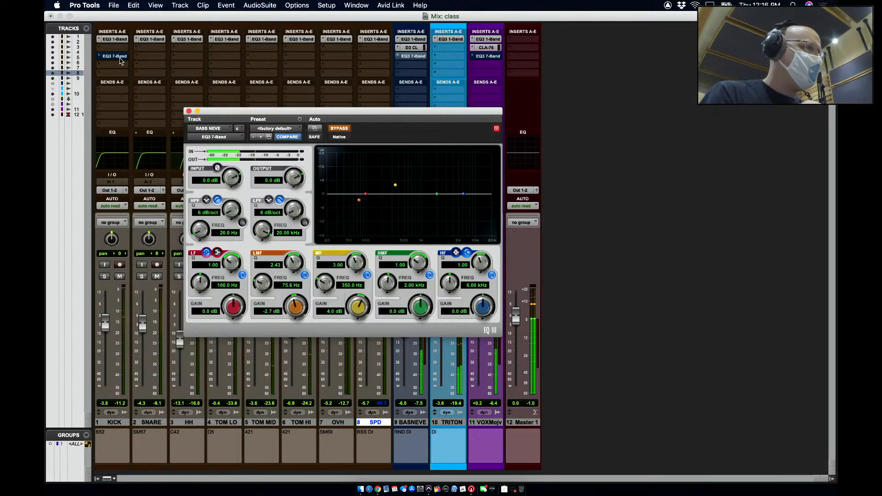
{"action": "right_click", "coordinate": [120, 60]}
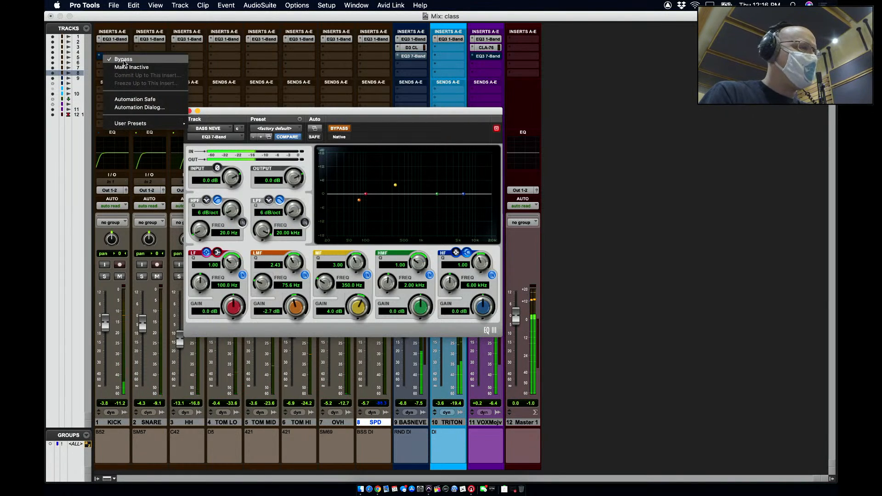
{"action": "left_click", "coordinate": [123, 60]}
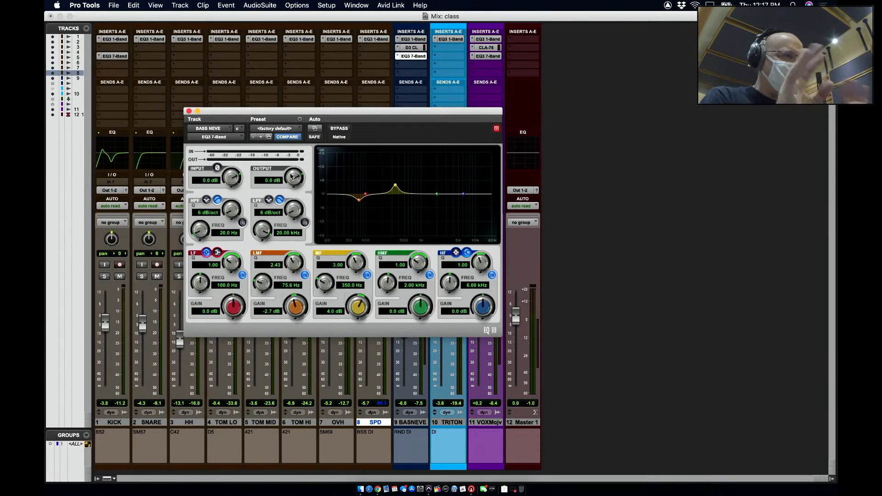
{"action": "left_click", "coordinate": [188, 111]}
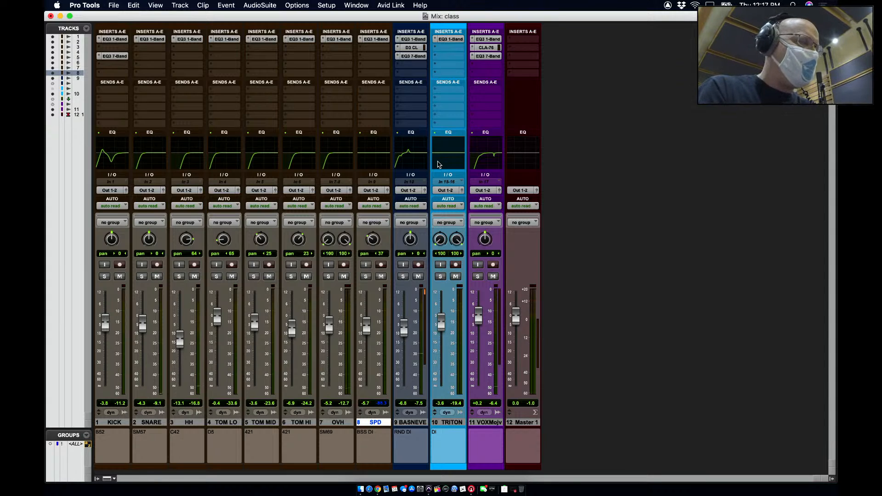
- Raise the TRITON fader to -3.3 dB and add a multichannel EQ3 7-Band (stereo) in the track's third insert slot
{"action": "left_click_drag", "start_coordinate": [443, 330], "coordinate": [444, 327]}
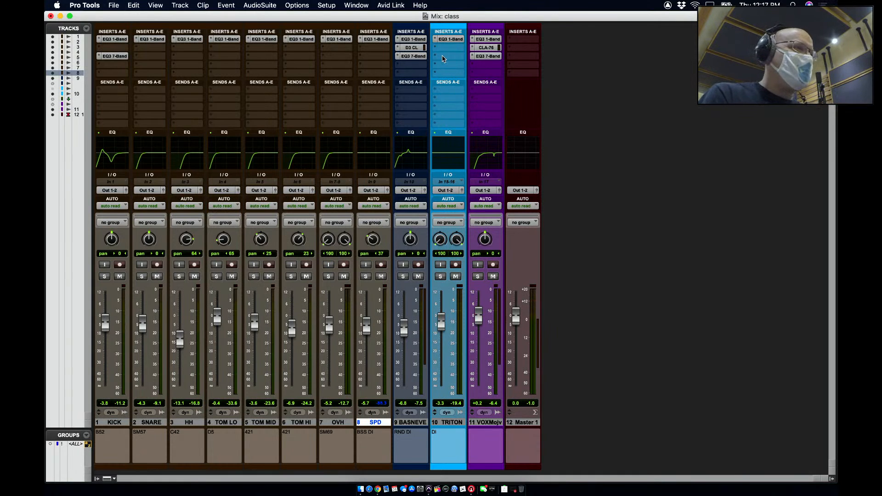
{"action": "left_click", "coordinate": [455, 57]}
{"action": "mouse_move", "coordinate": [537, 59]}
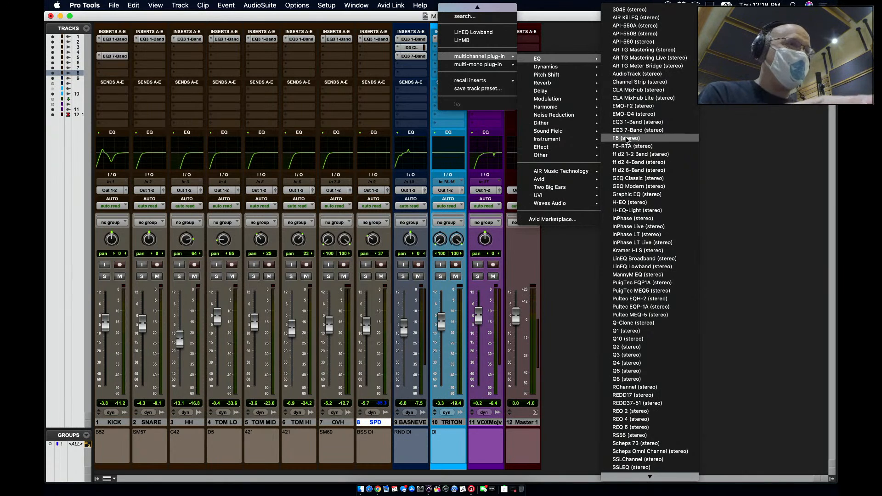
{"action": "left_click", "coordinate": [627, 132]}
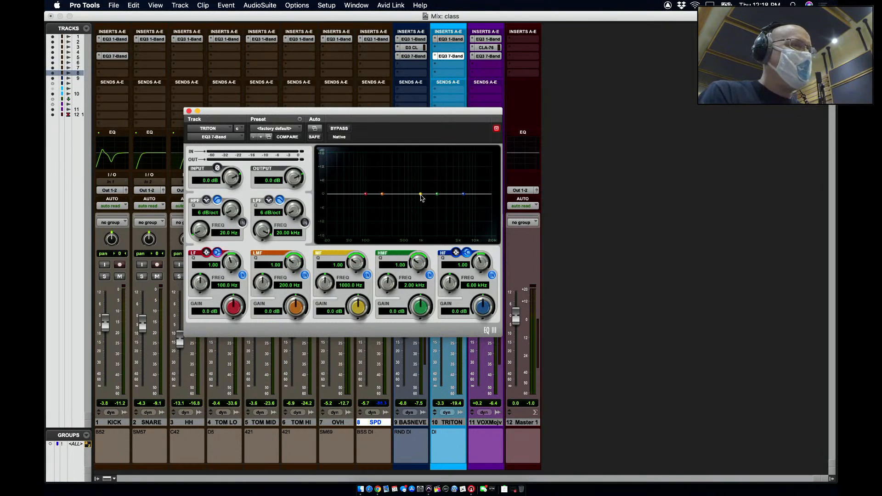
- Cut TRITON's MF band by about 2.4 dB around 1.10 kHz, auditioning the mix with the band off and on
{"action": "left_click_drag", "start_coordinate": [421, 196], "coordinate": [422, 201]}
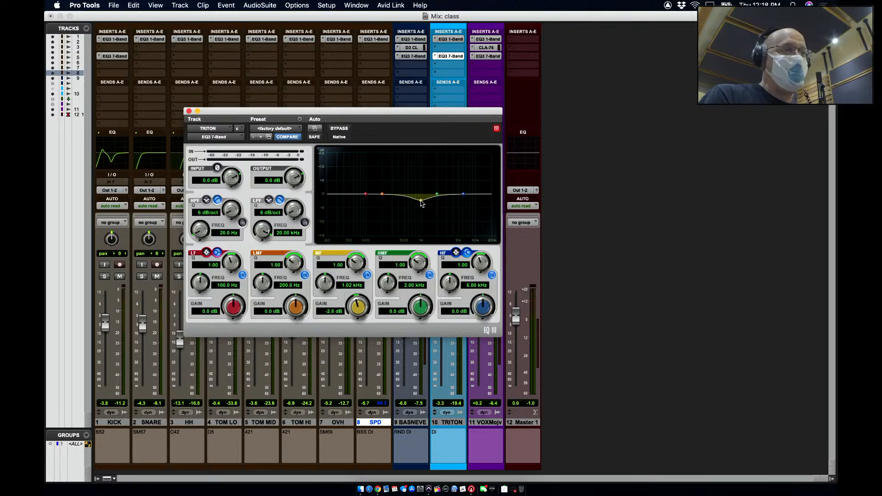
{"action": "left_click_drag", "start_coordinate": [422, 202], "coordinate": [421, 204]}
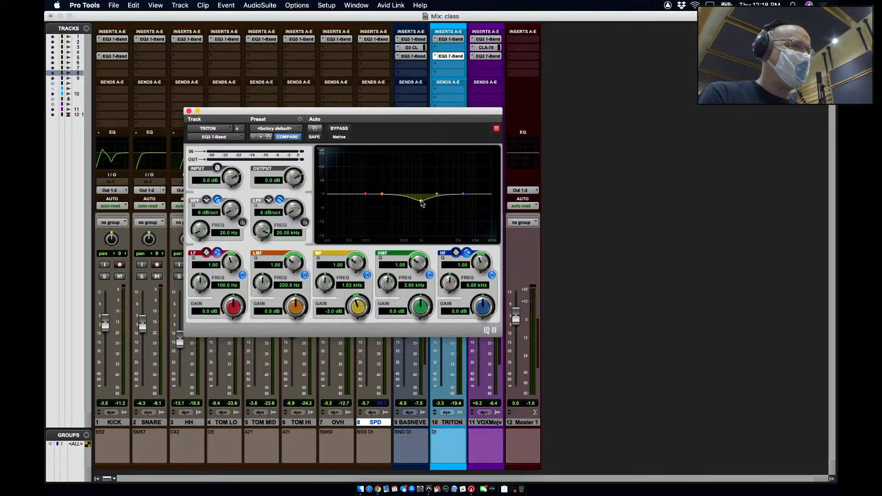
{"action": "left_click", "coordinate": [368, 276]}
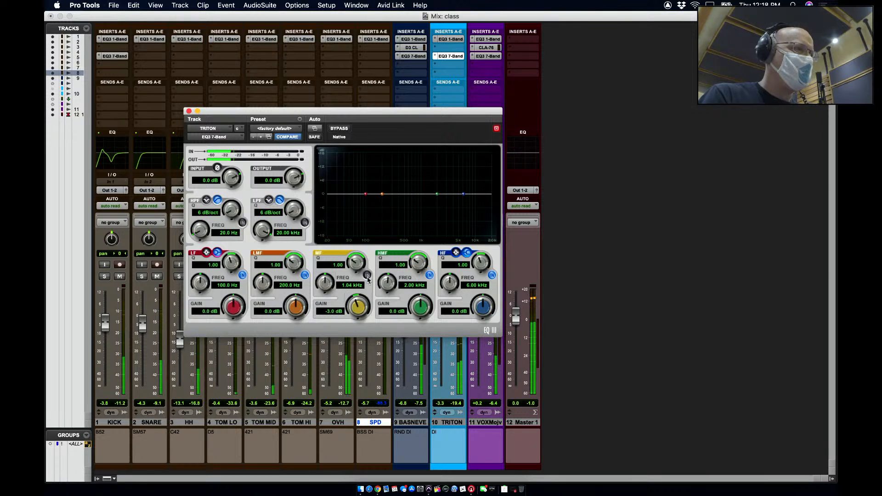
{"action": "left_click", "coordinate": [367, 276]}
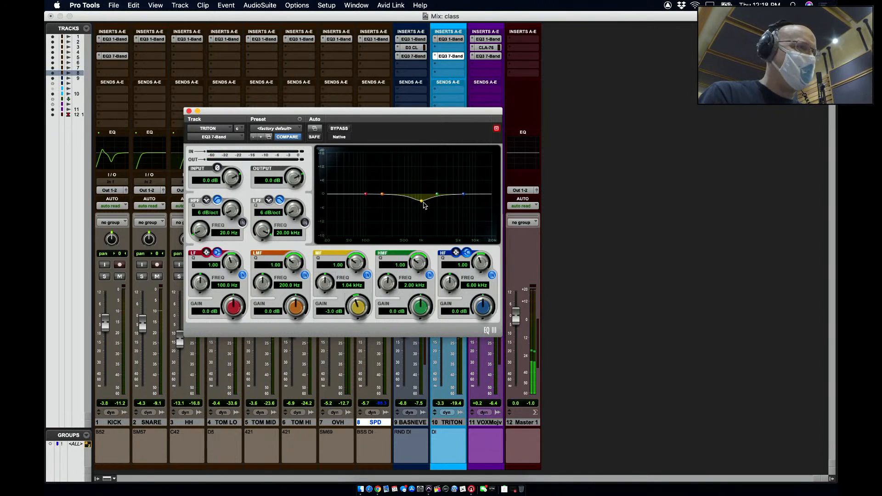
{"action": "mouse_move", "coordinate": [423, 205]}
{"action": "left_mouse_down"}
{"action": "mouse_move", "coordinate": [430, 202]}
{"action": "mouse_move", "coordinate": [416, 200]}
{"action": "mouse_move", "coordinate": [423, 203]}
{"action": "left_mouse_up"}
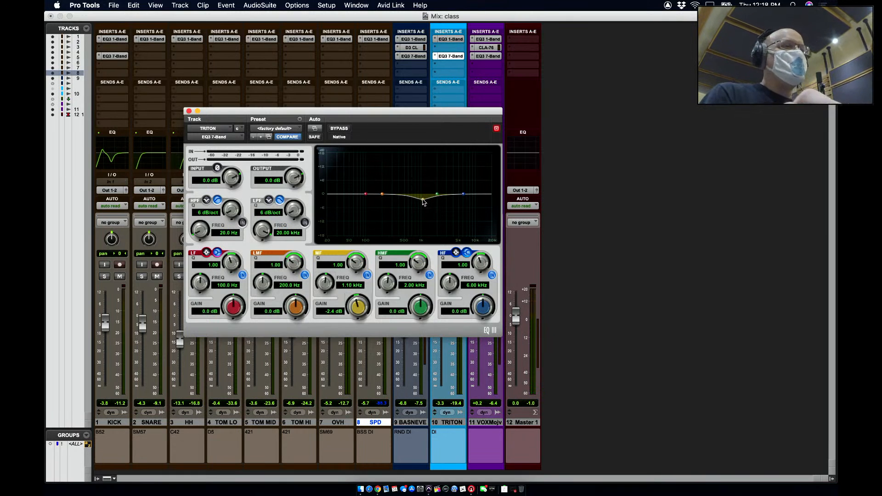
- Inspect TRITON's EQ3 1-Band insert and its plug-in type, and return to the EQ3 7-Band
{"action": "left_click", "coordinate": [449, 39]}
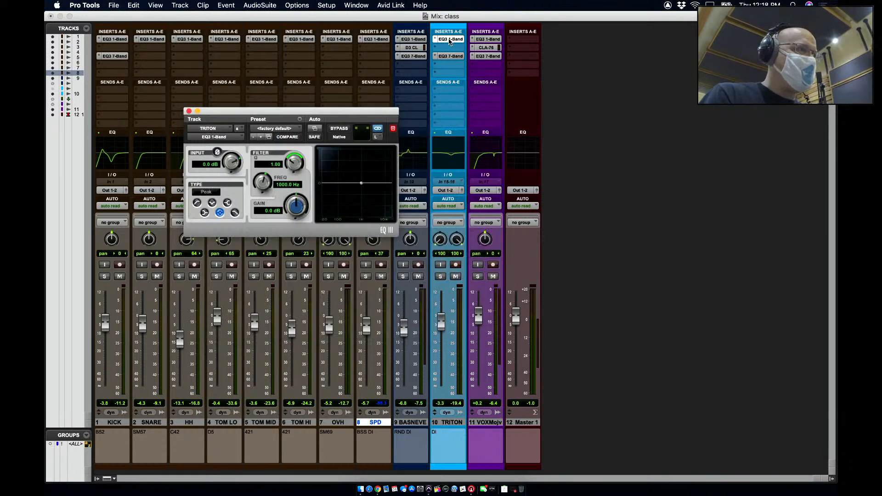
{"action": "left_click", "coordinate": [436, 40]}
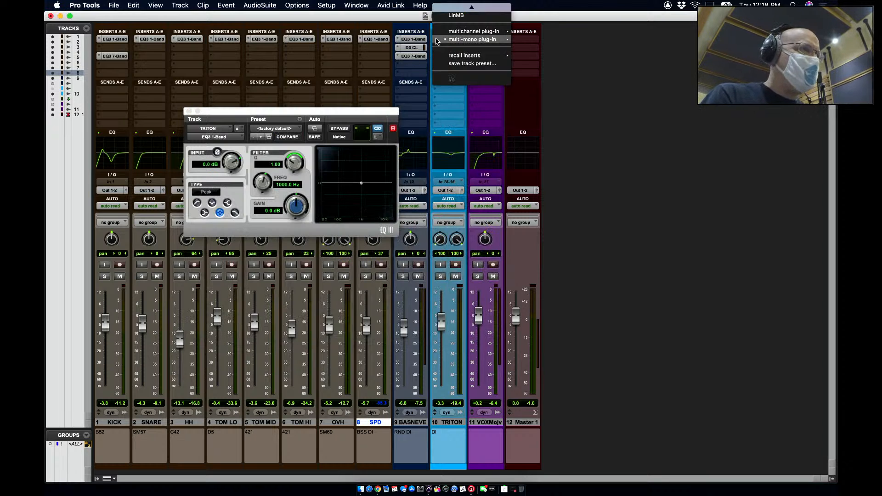
{"action": "left_click", "coordinate": [449, 41]}
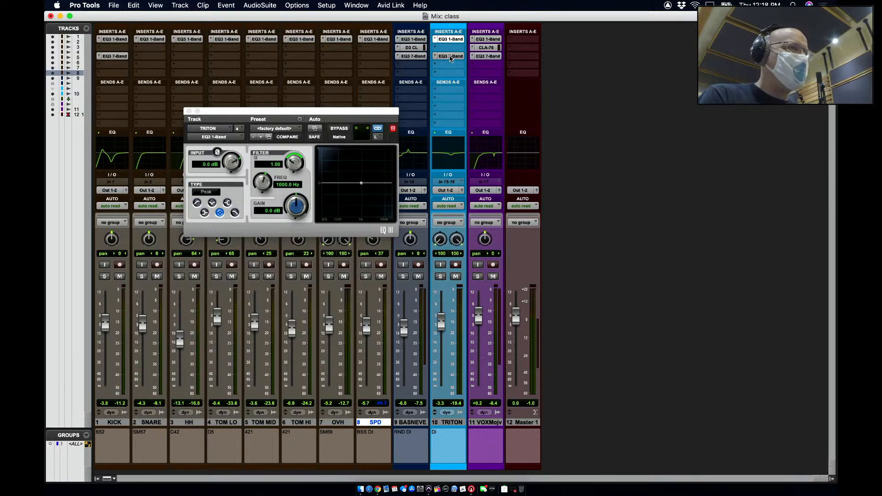
{"action": "left_click", "coordinate": [451, 57]}
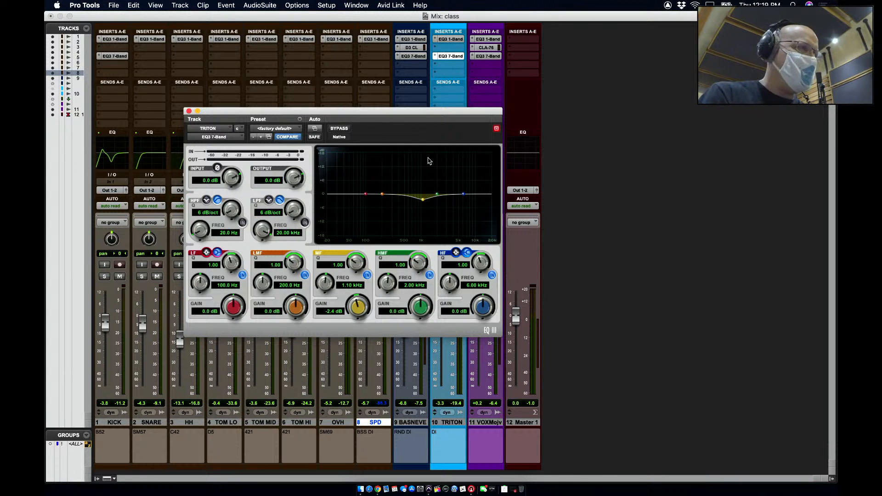
- Enable TRITON's high-pass filter at about 122.5 Hz while the track is soloed, and unsolo it
{"action": "left_click_drag", "start_coordinate": [423, 113], "coordinate": [342, 114]}
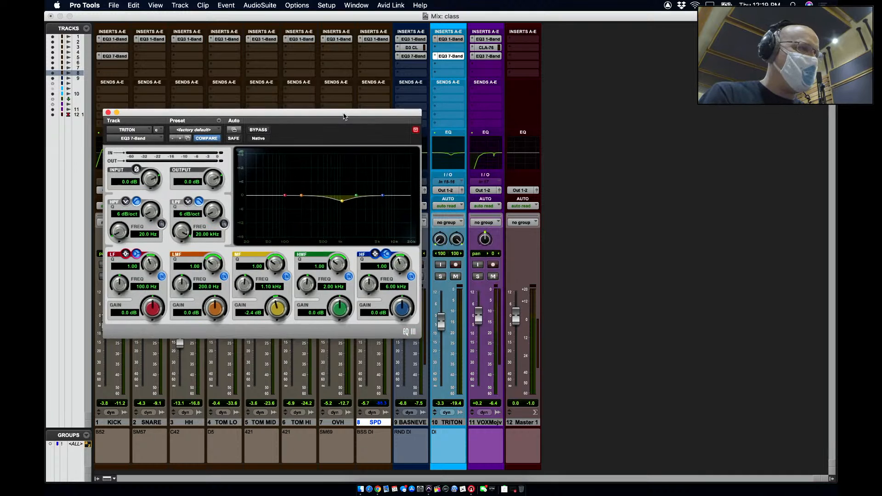
{"action": "left_click", "coordinate": [442, 278]}
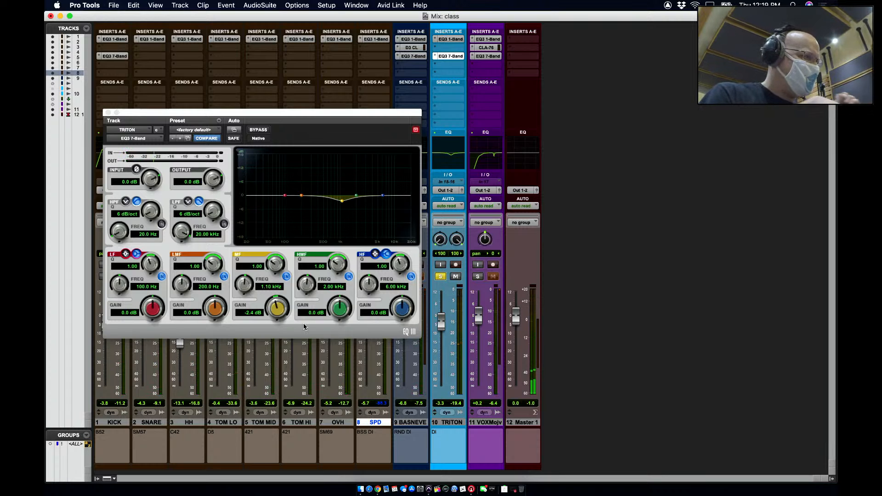
{"action": "left_click", "coordinate": [161, 224]}
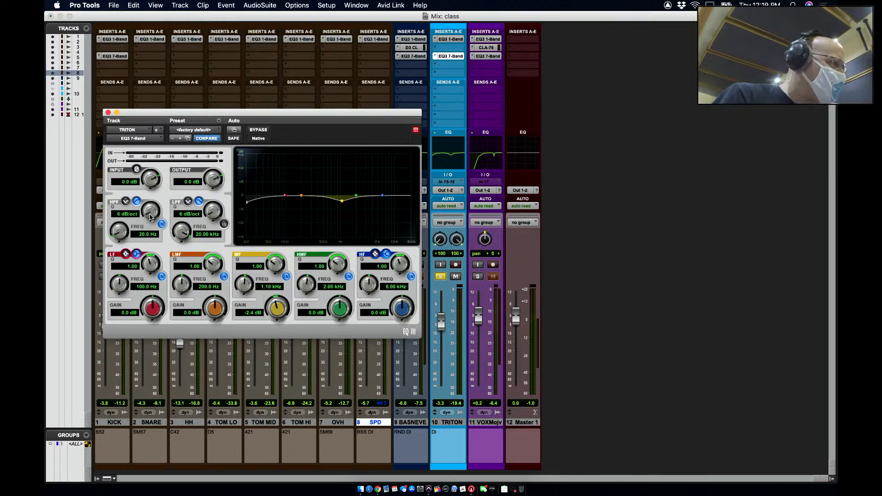
{"action": "left_click_drag", "start_coordinate": [118, 235], "coordinate": [148, 217]}
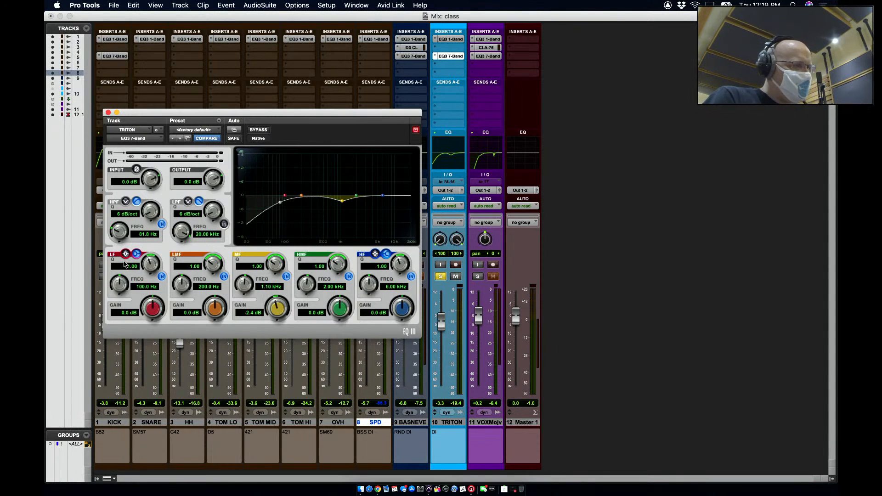
{"action": "left_click_drag", "start_coordinate": [118, 237], "coordinate": [123, 225]}
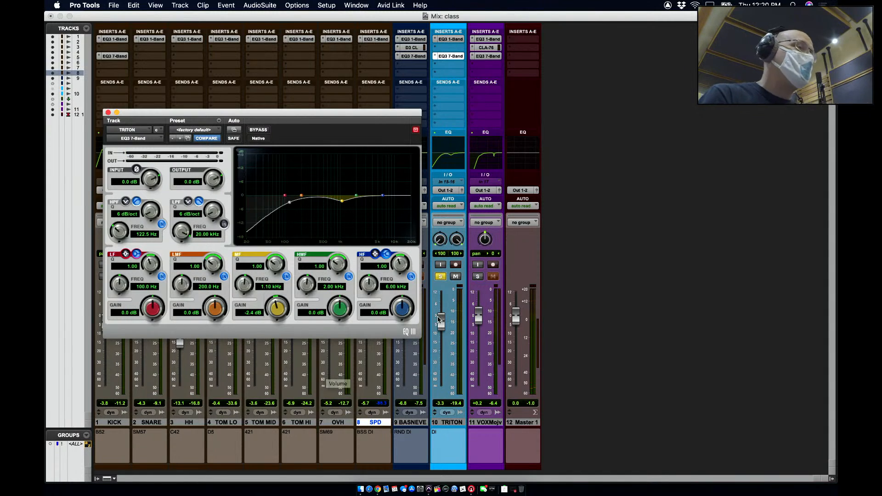
{"action": "left_click", "coordinate": [441, 276]}
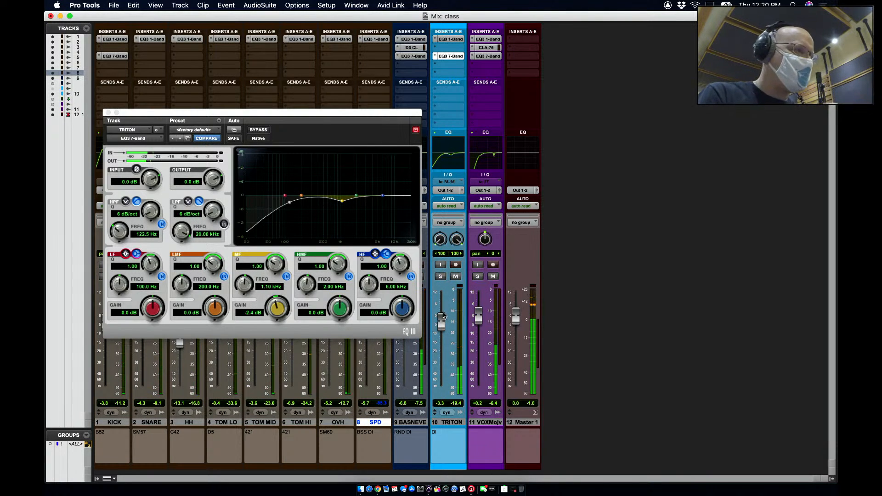
- Raise the TRITON fader to -2.5 dB, and close and reopen its EQ3 7-Band window
{"action": "left_click_drag", "start_coordinate": [444, 321], "coordinate": [443, 319]}
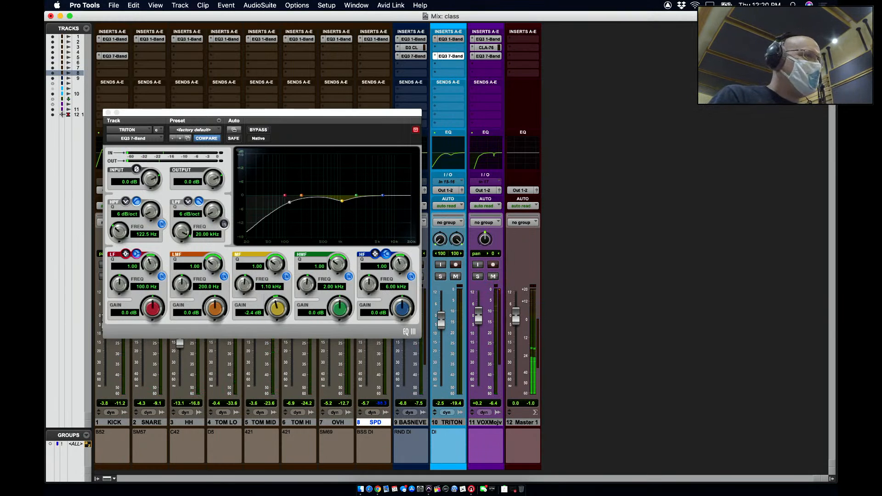
{"action": "left_click", "coordinate": [108, 112]}
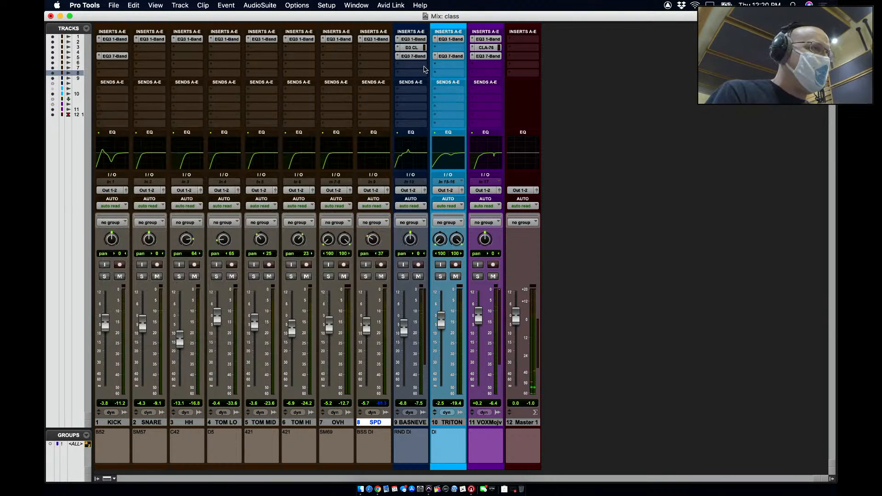
{"action": "left_click", "coordinate": [445, 57]}
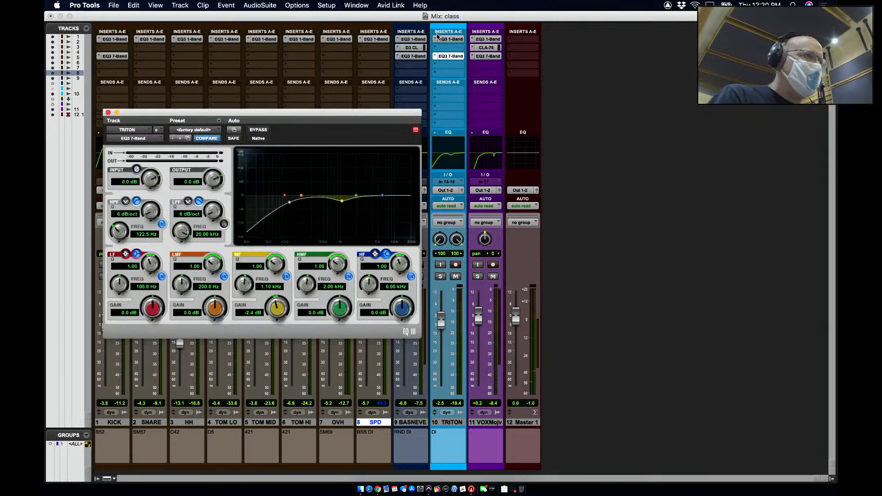
- Remove the EQ3 1-Band insert from TRITON and close its EQ3 7-Band window
{"action": "left_click", "coordinate": [435, 39]}
{"action": "left_click", "coordinate": [455, 10]}
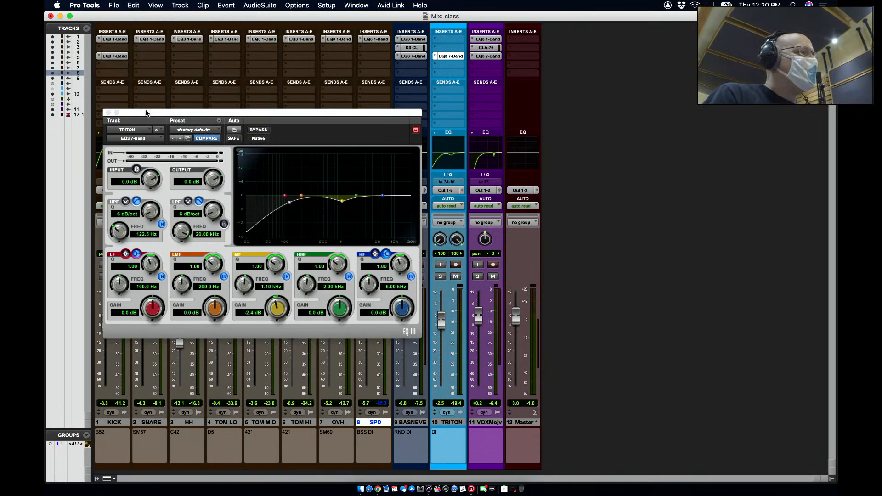
{"action": "left_click_drag", "start_coordinate": [145, 115], "coordinate": [148, 119]}
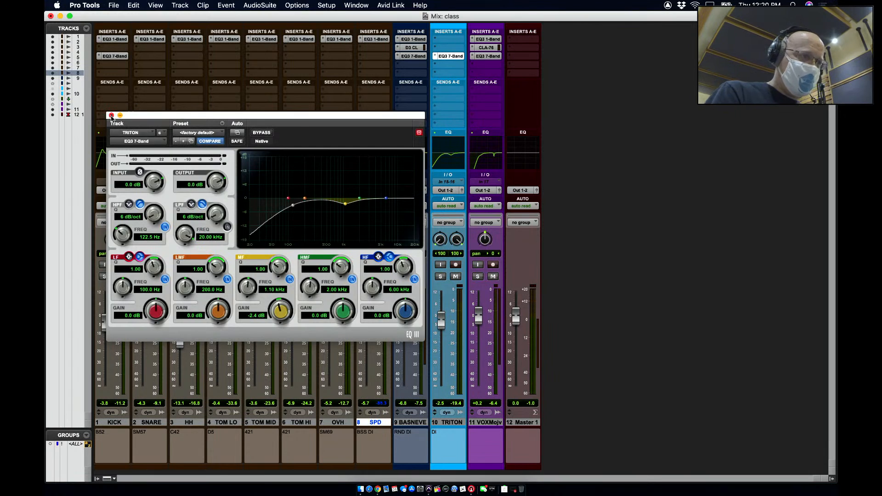
{"action": "left_click", "coordinate": [112, 116]}
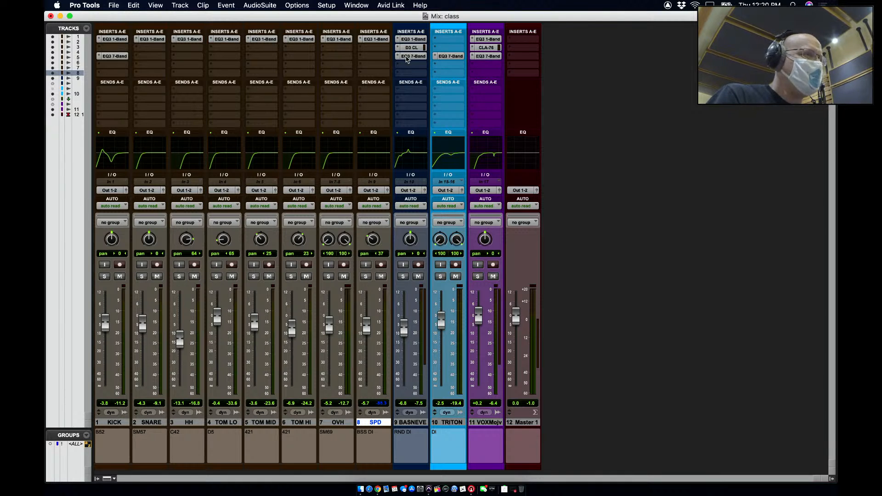
- Play the mix and lower the VOXMojv fader to -1.7 dB and the TRITON fader to -3.8 dB
{"action": "key", "text": "space"}
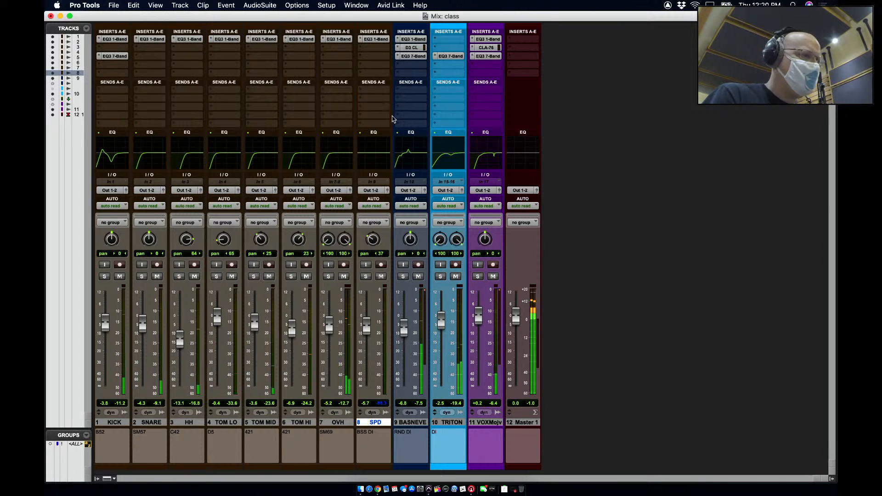
{"action": "left_click_drag", "start_coordinate": [478, 311], "coordinate": [448, 326]}
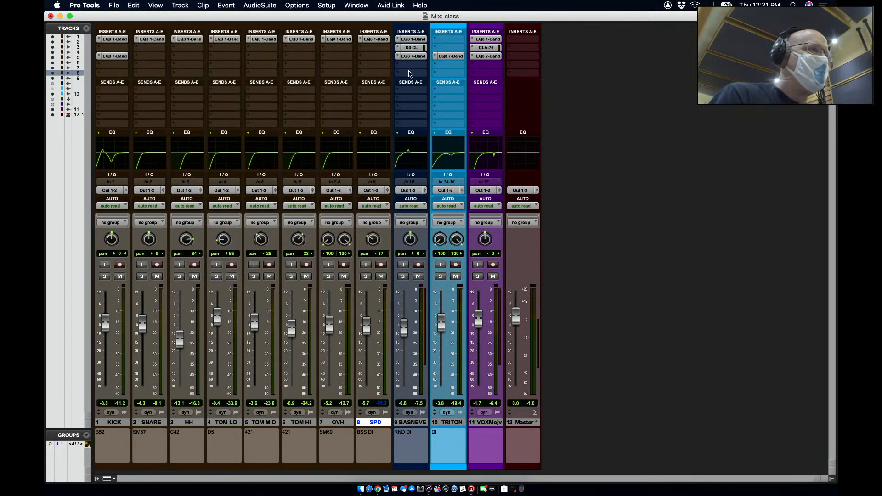
- Show Inserts F-J, move Master 1's L316 into the last slot of Inserts A-E, and hide Inserts F-J again
{"action": "left_click", "coordinate": [110, 479]}
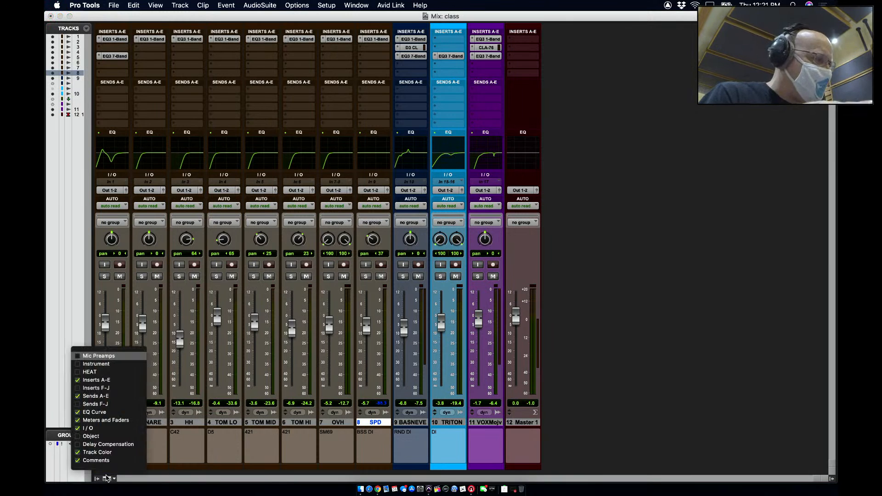
{"action": "left_click", "coordinate": [81, 391]}
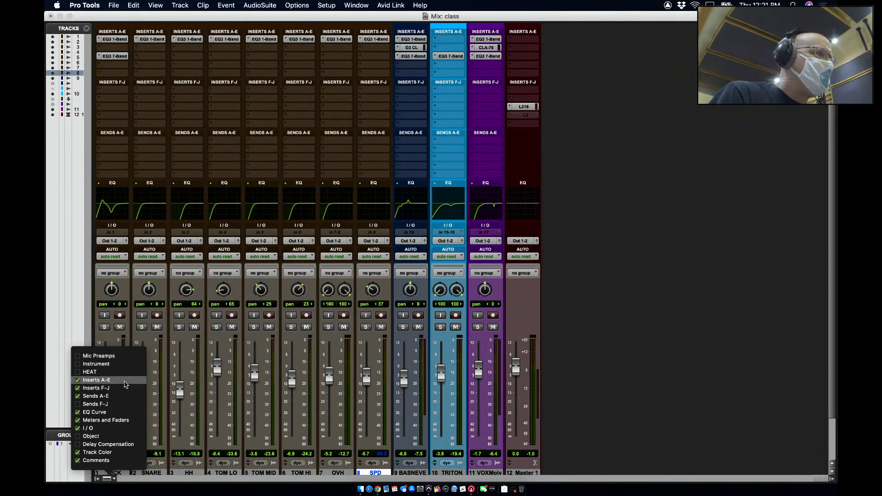
{"action": "left_click", "coordinate": [525, 104]}
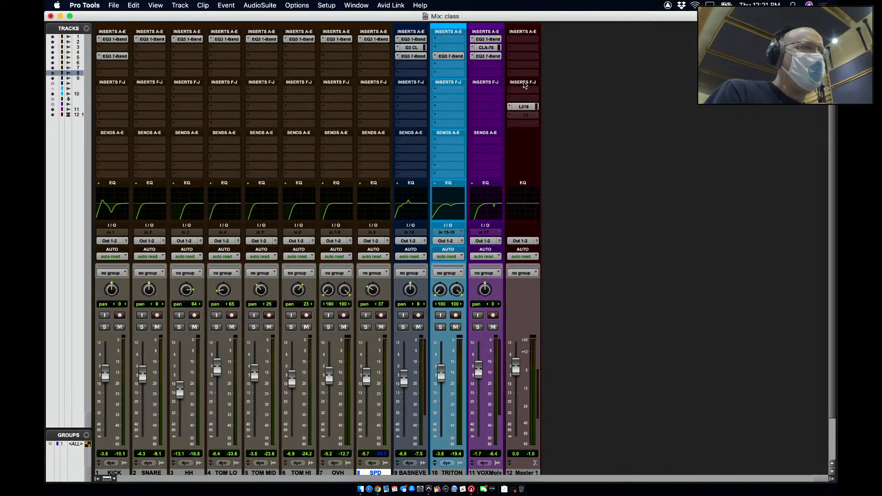
{"action": "left_click_drag", "start_coordinate": [524, 107], "coordinate": [524, 73]}
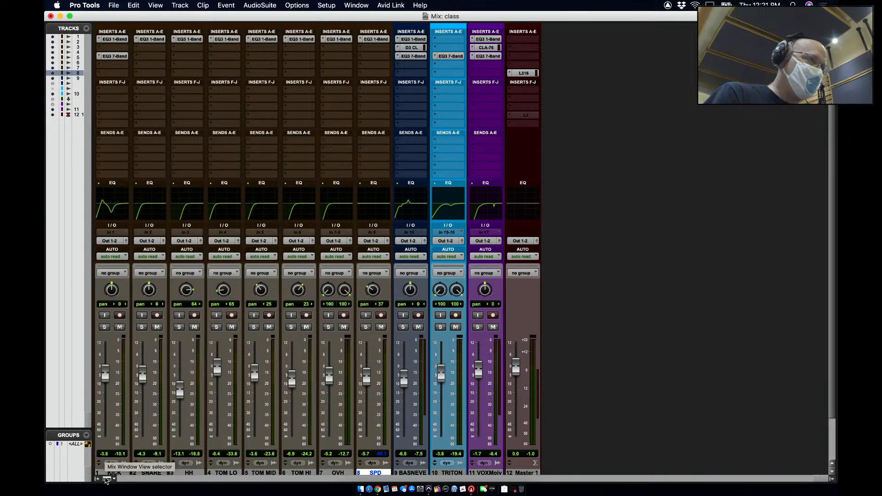
{"action": "left_click", "coordinate": [106, 479]}
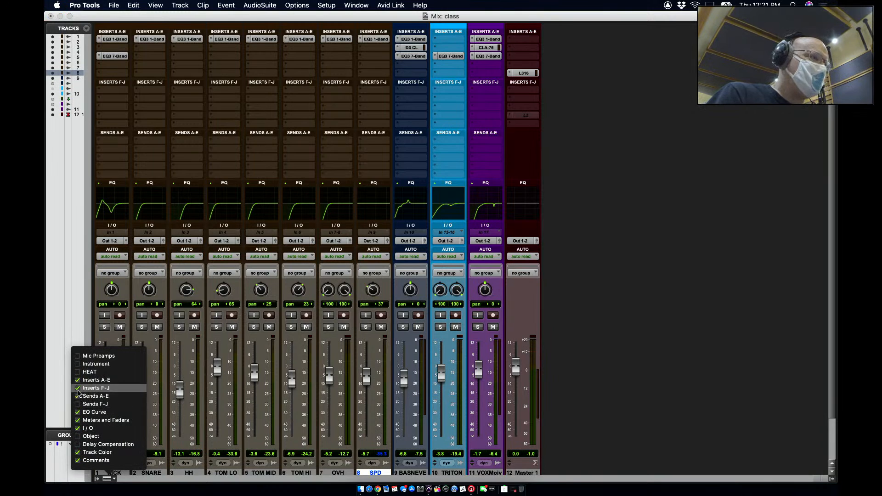
{"action": "left_click", "coordinate": [79, 389]}
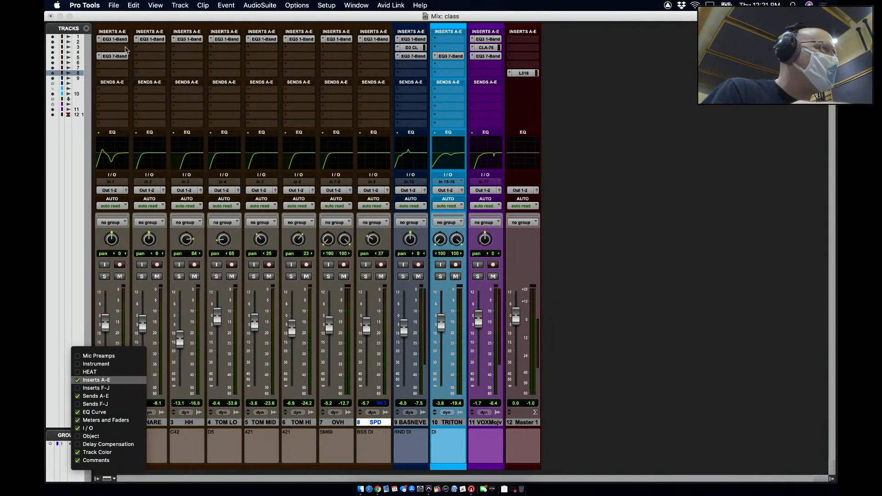
- Save the class session and open the recent session Copy of HWJ Dr E, declining the detailed report
{"action": "left_click", "coordinate": [114, 6]}
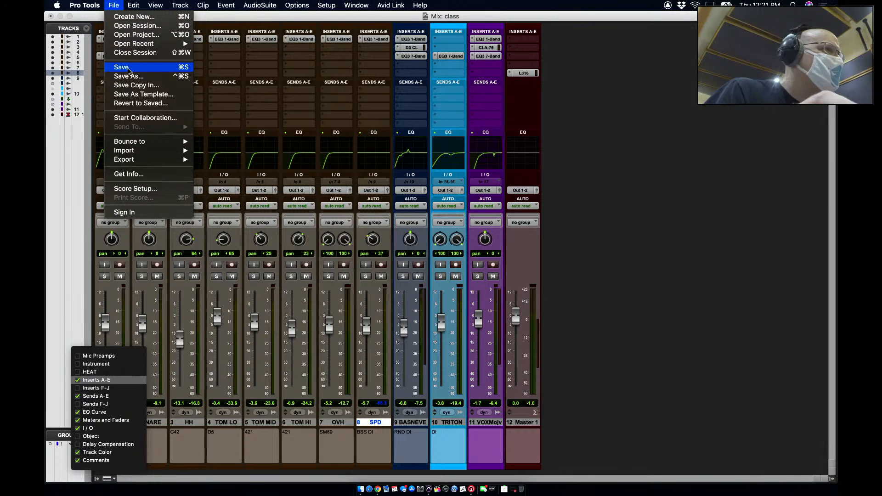
{"action": "left_click", "coordinate": [128, 68]}
{"action": "left_click", "coordinate": [115, 6]}
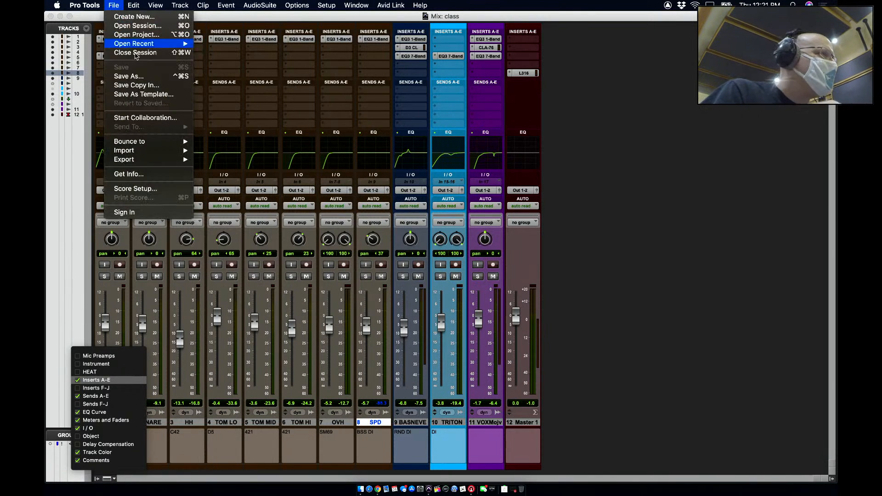
{"action": "mouse_move", "coordinate": [157, 43]}
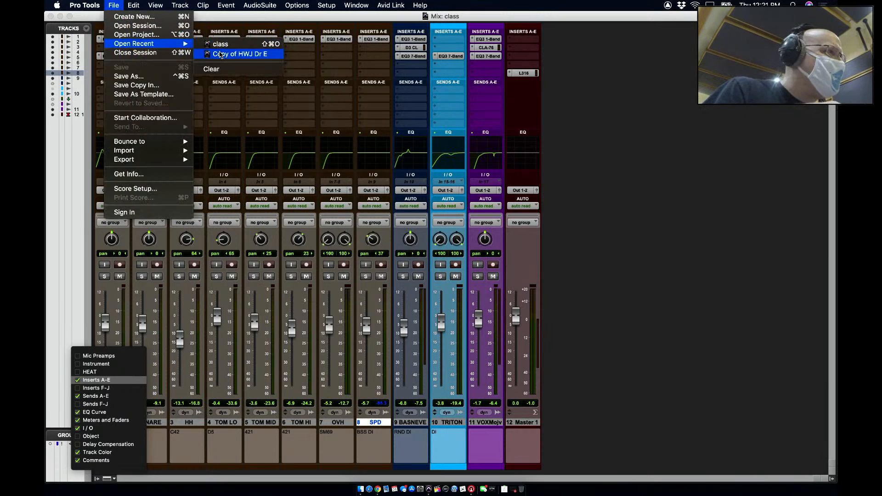
{"action": "left_click", "coordinate": [219, 54]}
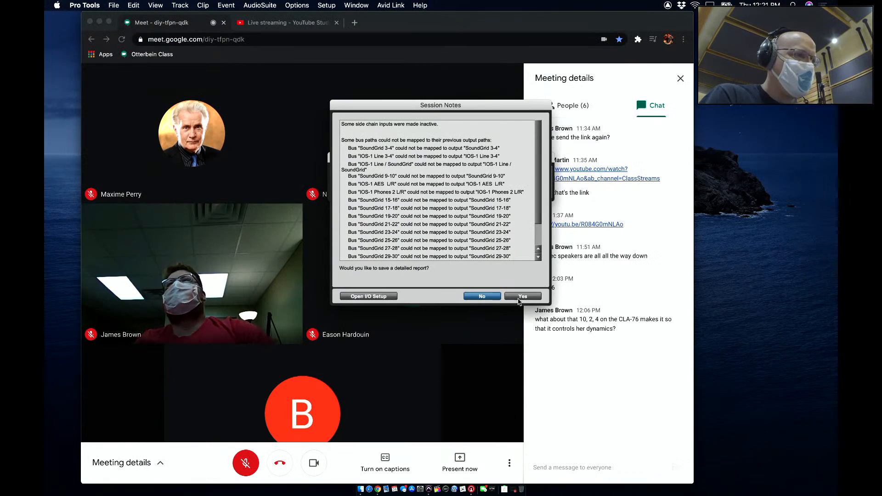
{"action": "left_click", "coordinate": [485, 297]}
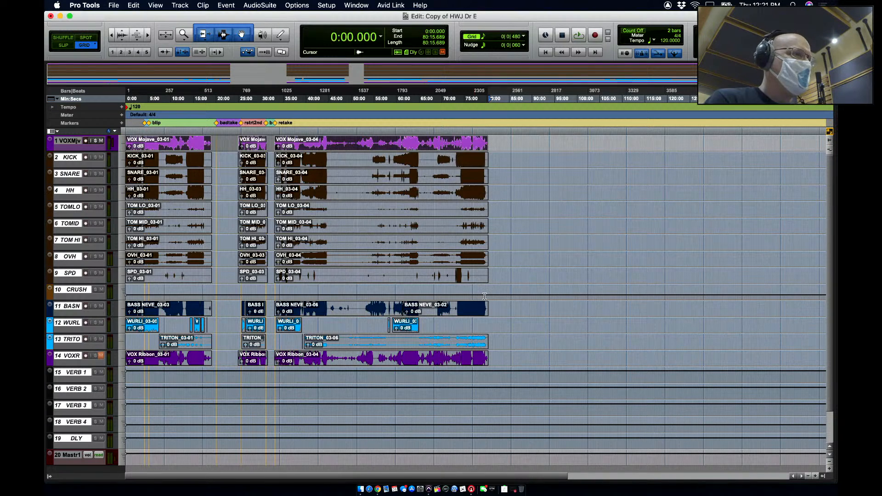
- Make the selected inactive tracks active and move the VOX Mojave track below the VOX Ribbon track
{"action": "right_click", "coordinate": [75, 157]}
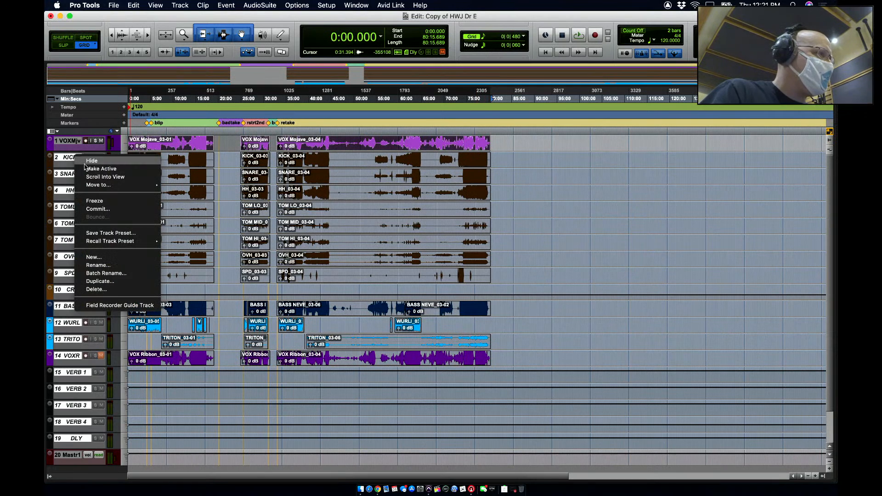
{"action": "left_click", "coordinate": [86, 169]}
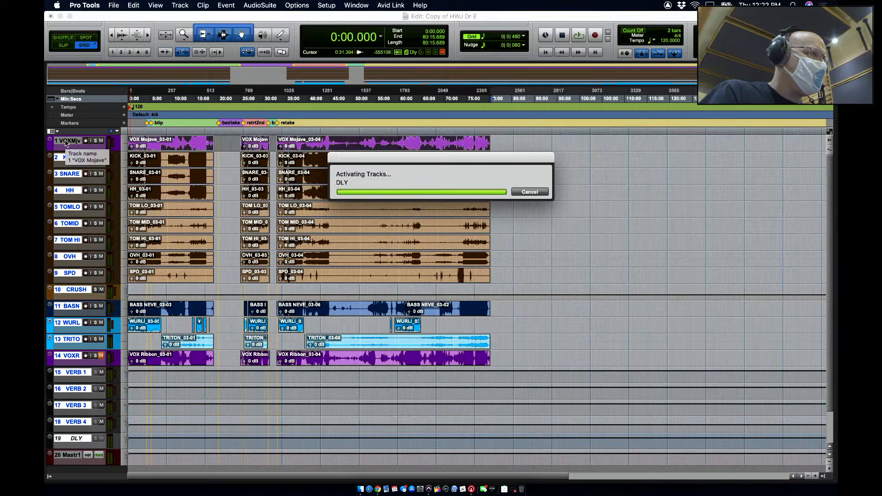
{"action": "left_click_drag", "start_coordinate": [66, 143], "coordinate": [79, 365]}
- Review the inserts and sends in the Mix window, and inspect SNARE's C6 and MannyM EQ plug-ins
{"action": "key", "text": "super+equal"}
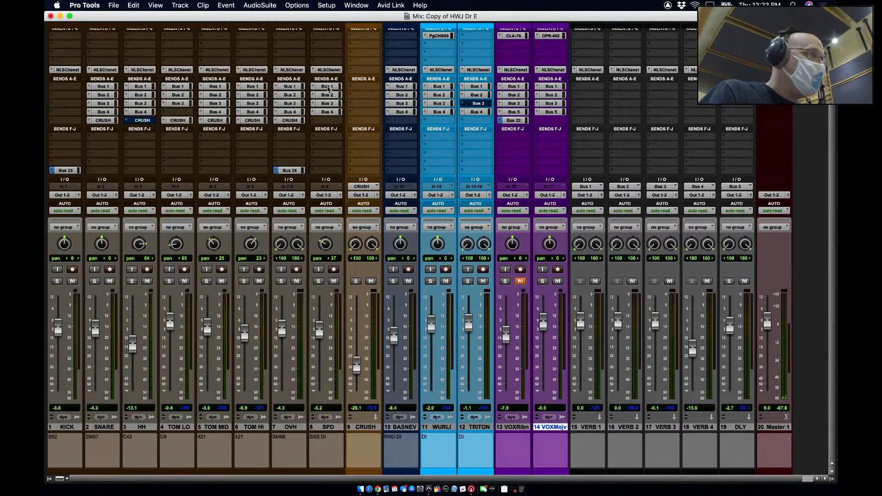
{"action": "scroll", "coordinate": [328, 89], "scroll_direction": "up", "scroll_amount": 3}
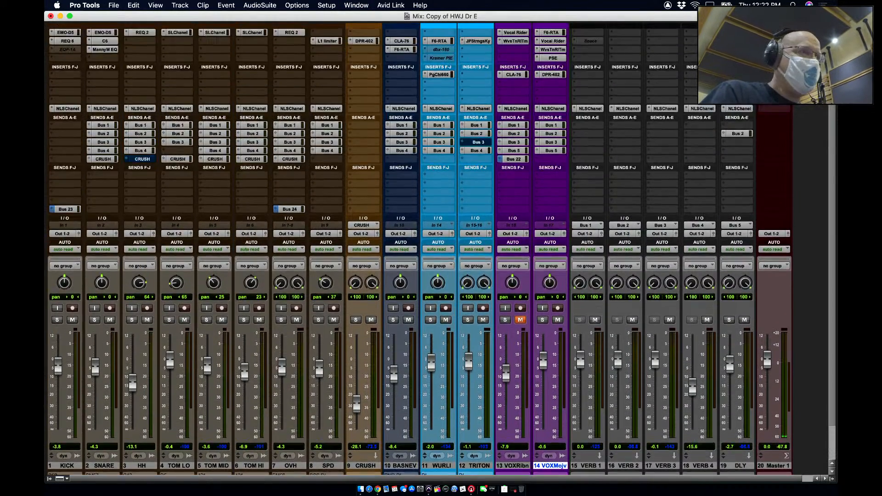
{"action": "scroll", "coordinate": [95, 363], "scroll_direction": "up", "scroll_amount": 1}
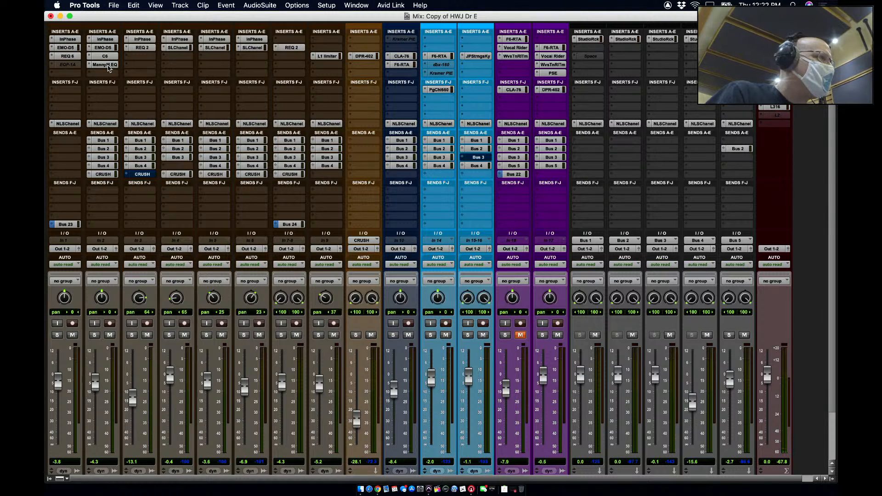
{"action": "left_click", "coordinate": [108, 66]}
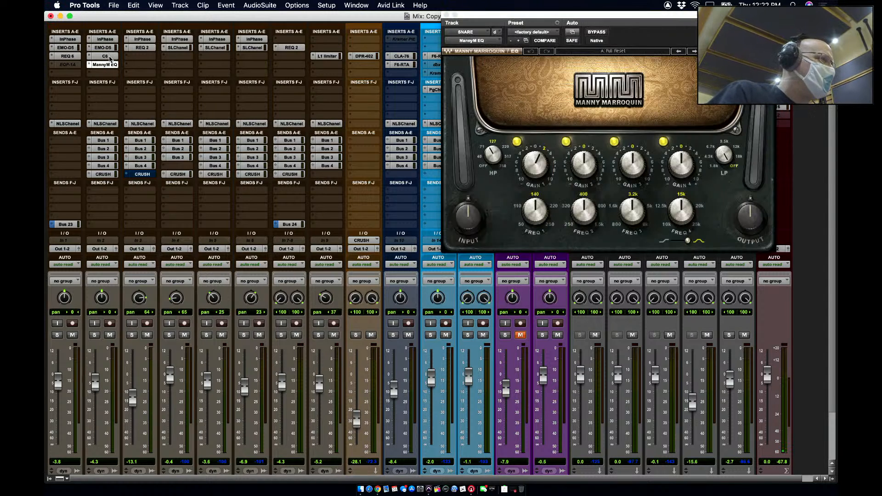
{"action": "left_click", "coordinate": [106, 56]}
{"action": "left_click", "coordinate": [104, 48]}
{"action": "left_click", "coordinate": [106, 56]}
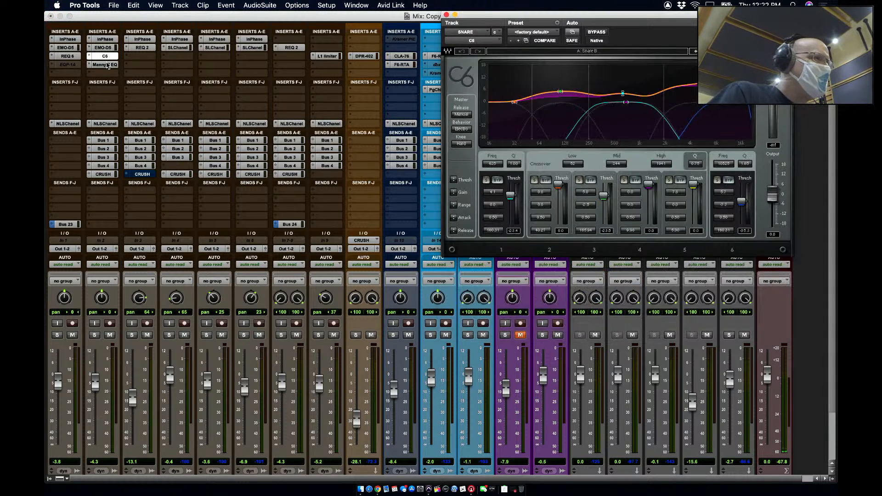
{"action": "left_click", "coordinate": [108, 65]}
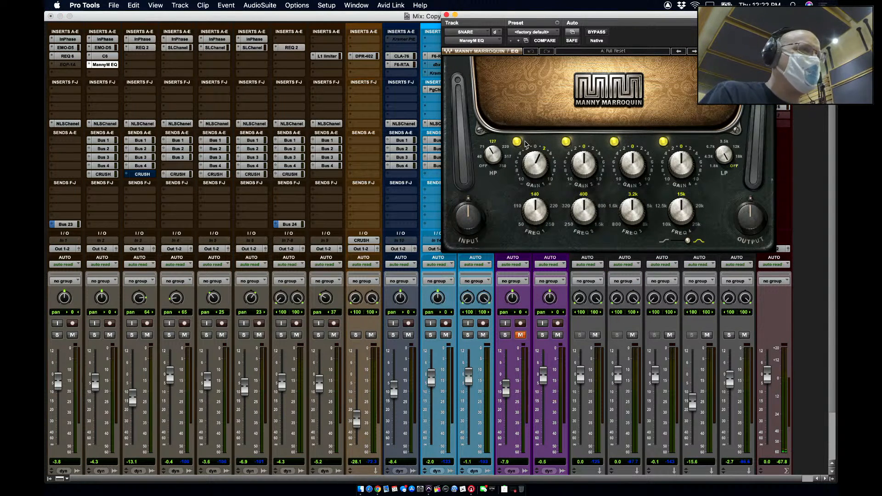
{"action": "left_click", "coordinate": [447, 16]}
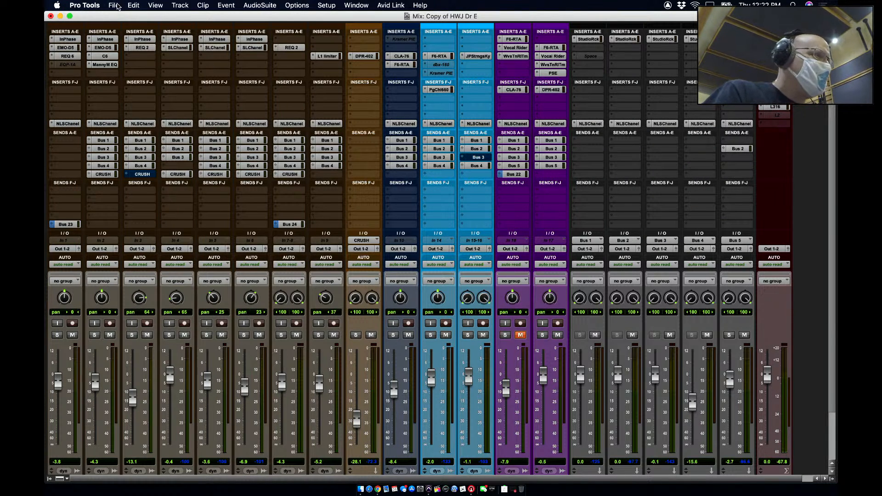
- Reopen the recent class session without saving the changes to Copy of HWJ Dr E
{"action": "left_click", "coordinate": [114, 5]}
{"action": "mouse_move", "coordinate": [125, 44]}
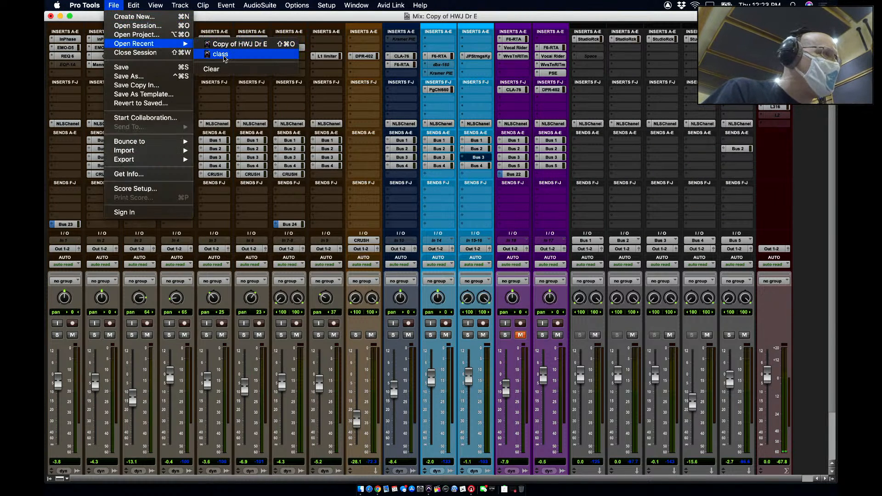
{"action": "left_click", "coordinate": [222, 54]}
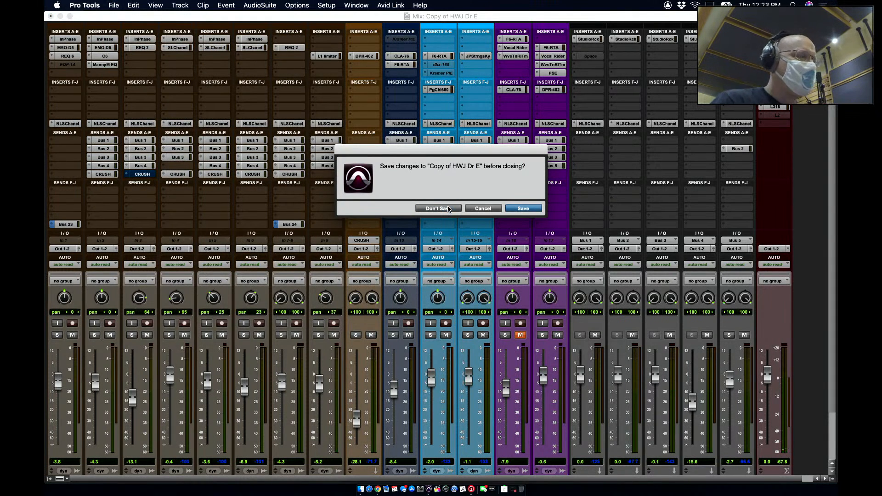
{"action": "left_click", "coordinate": [449, 209]}
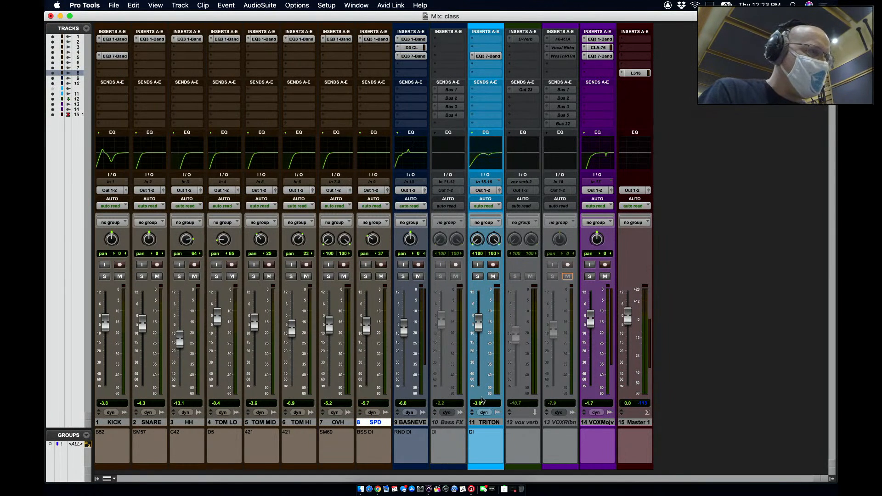
- Hide the inactive Bass FX, vox verb and VOXRibn tracks
{"action": "left_click", "coordinate": [450, 423]}
{"action": "right_click", "coordinate": [450, 422]}
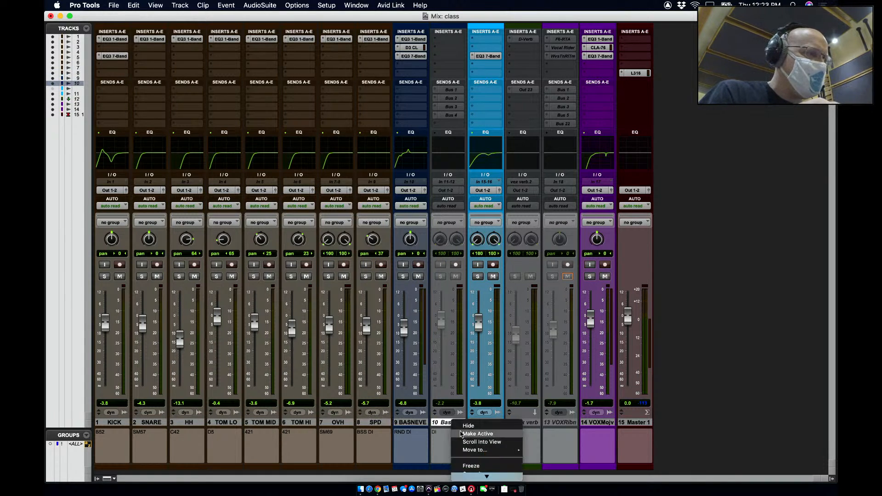
{"action": "left_click", "coordinate": [462, 426]}
{"action": "left_click", "coordinate": [480, 426]}
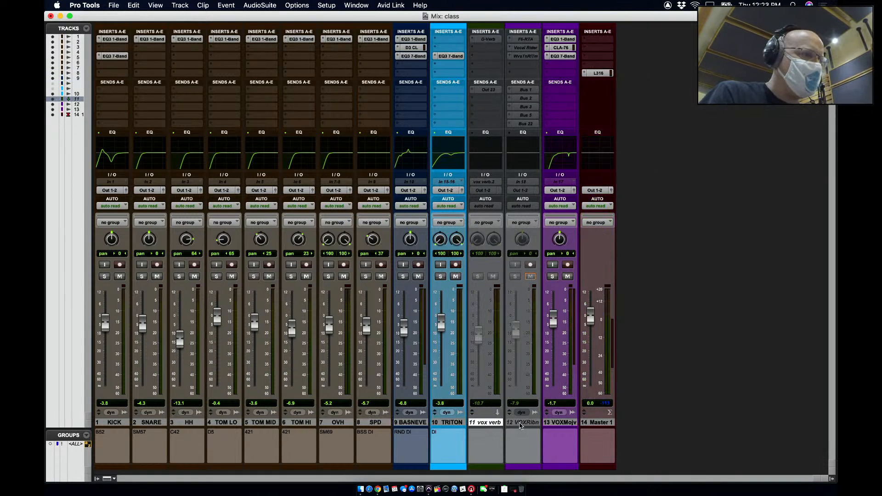
{"action": "left_click", "coordinate": [523, 423], "text": "shift"}
{"action": "right_click", "coordinate": [525, 423]}
{"action": "left_click", "coordinate": [529, 426]}
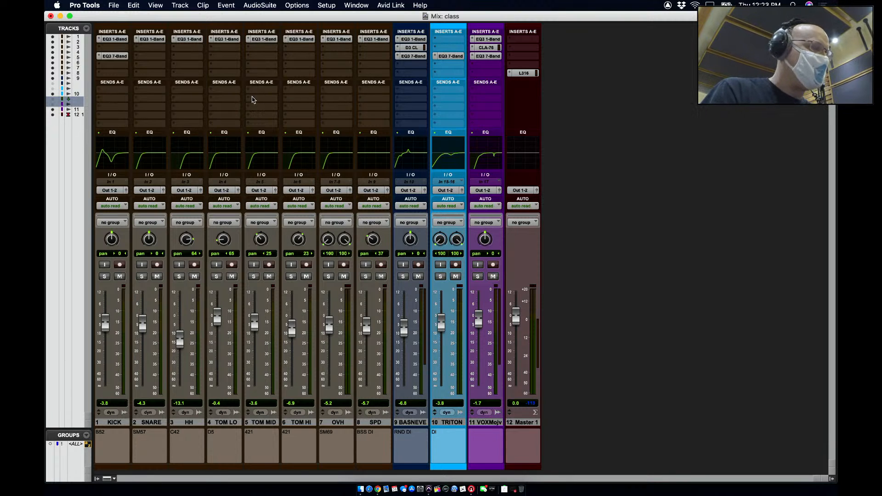
- Assign Bus 1 to send A and Bus 2 to send B on all tracks at once
{"action": "left_click", "coordinate": [115, 90]}
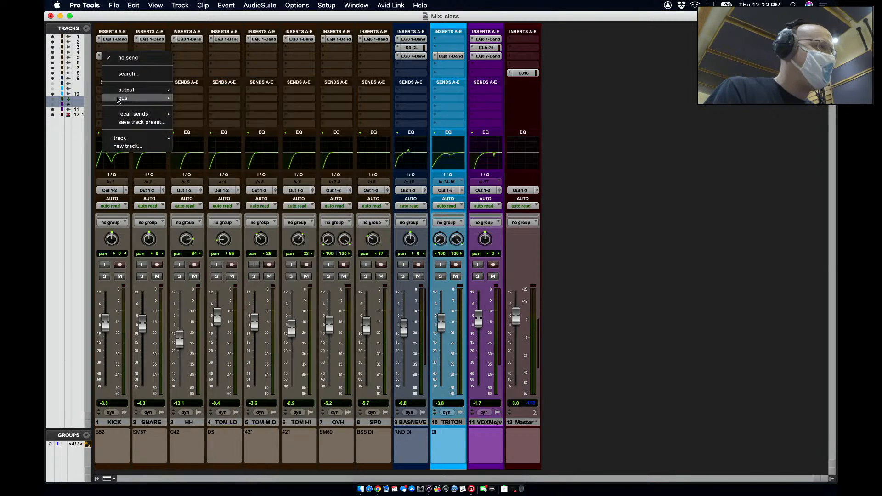
{"action": "mouse_move", "coordinate": [117, 98]}
{"action": "left_click", "coordinate": [198, 109], "text": "alt"}
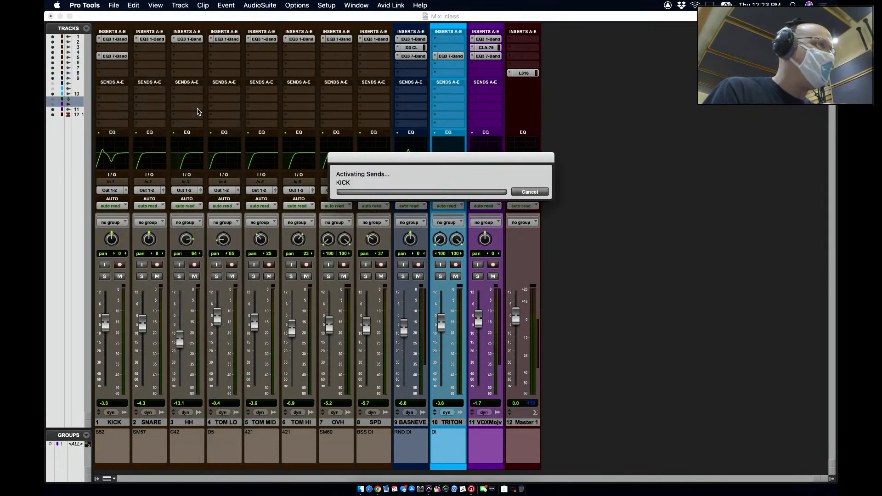
{"action": "left_click", "coordinate": [104, 99]}
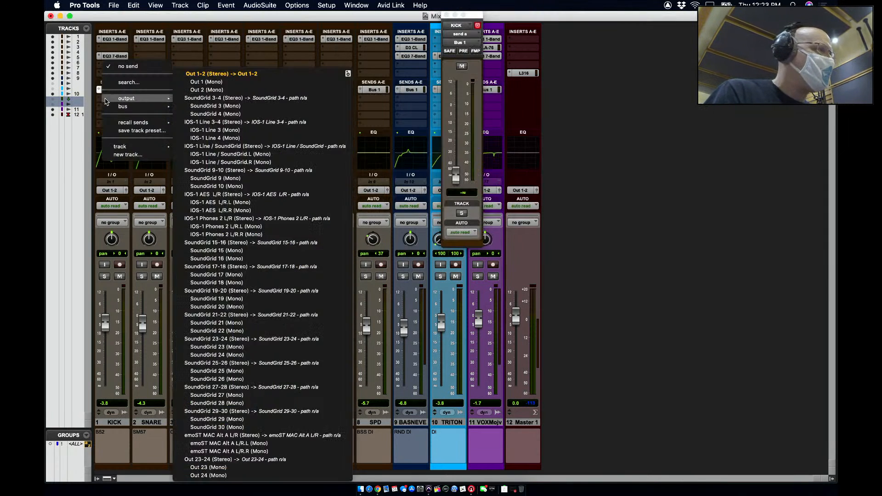
{"action": "mouse_move", "coordinate": [138, 106]}
{"action": "left_click", "coordinate": [209, 125], "text": "alt"}
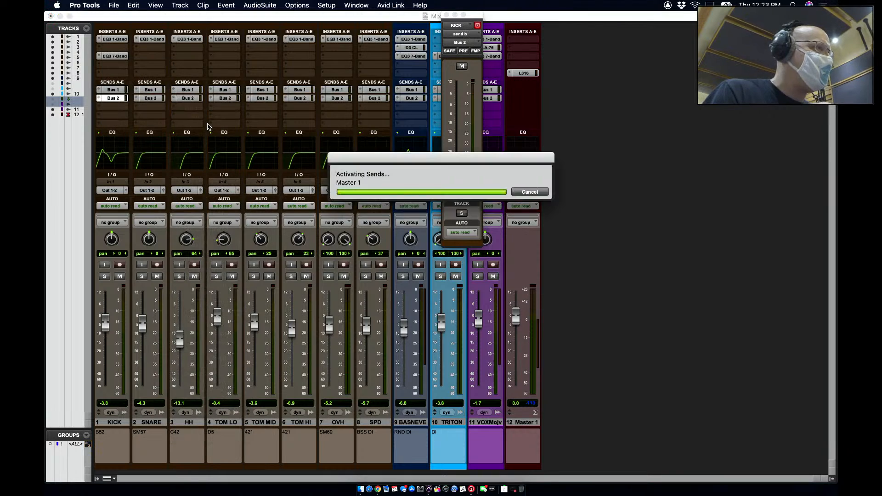
- Close KICK's send window and create one mono Aux Input track named VERB after the VOXMojv track
{"action": "left_click", "coordinate": [446, 15]}
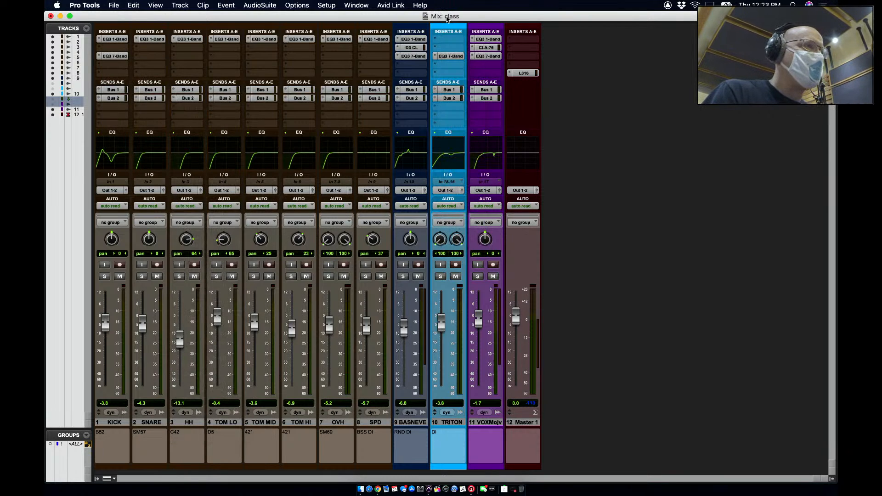
{"action": "left_click", "coordinate": [478, 423]}
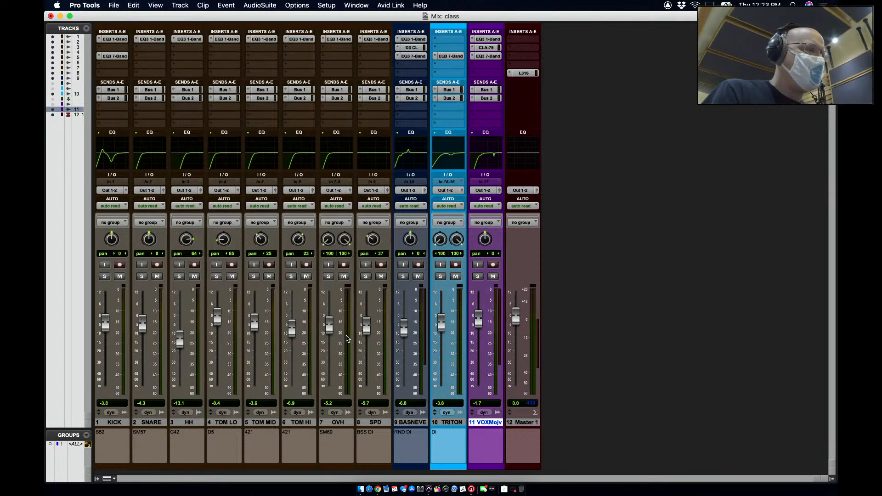
{"action": "left_click", "coordinate": [181, 5]}
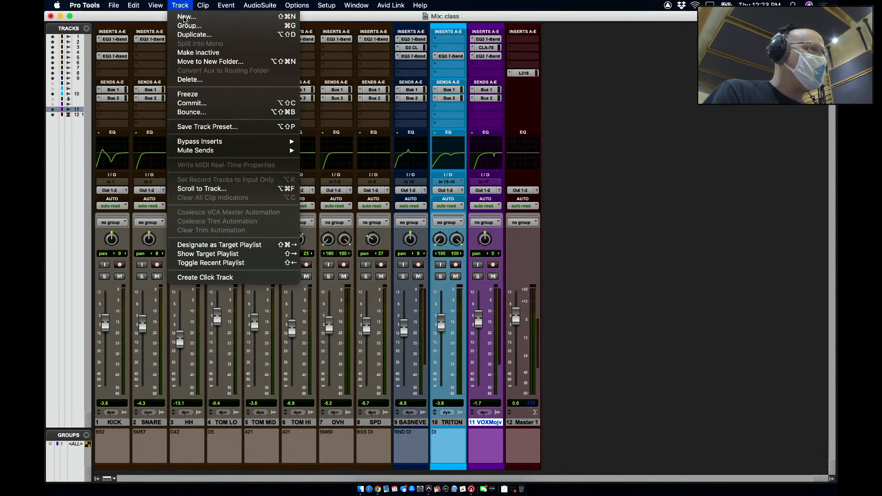
{"action": "left_click", "coordinate": [183, 15]}
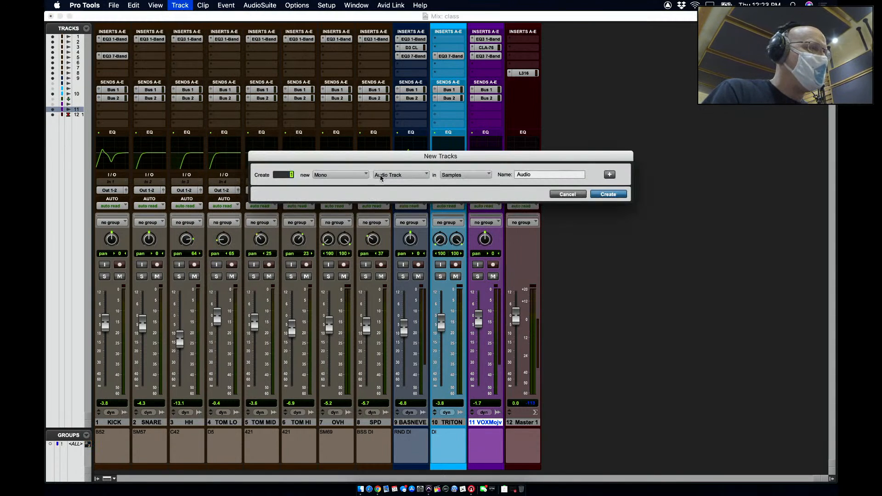
{"action": "left_click", "coordinate": [392, 175]}
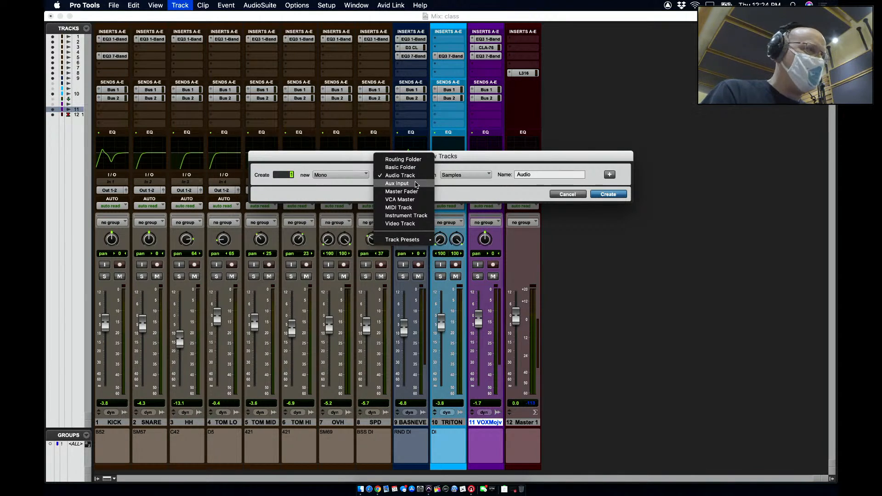
{"action": "left_click", "coordinate": [416, 184]}
{"action": "double_click", "coordinate": [518, 175]}
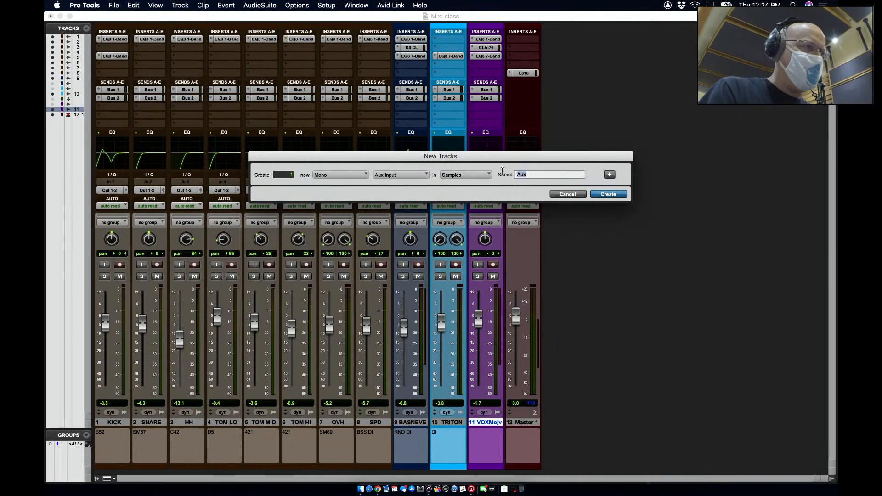
{"action": "type", "text": "VERB"}
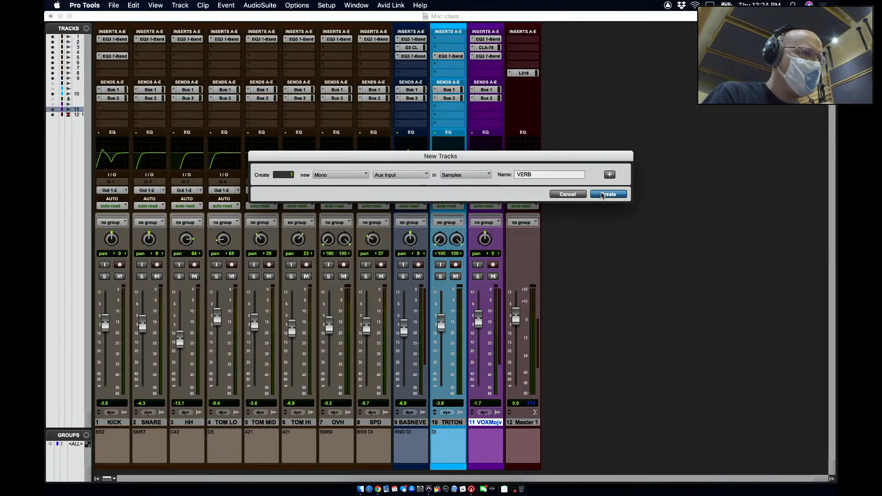
{"action": "left_click", "coordinate": [603, 195]}
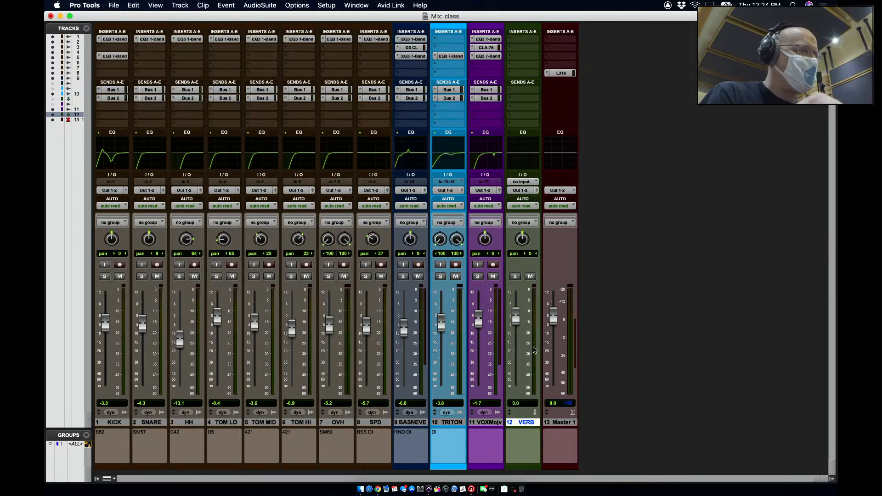
- Add a second Aux Input track, place it between VERB and Master 1, and name it VERB 2
{"action": "double_click", "coordinate": [628, 215]}
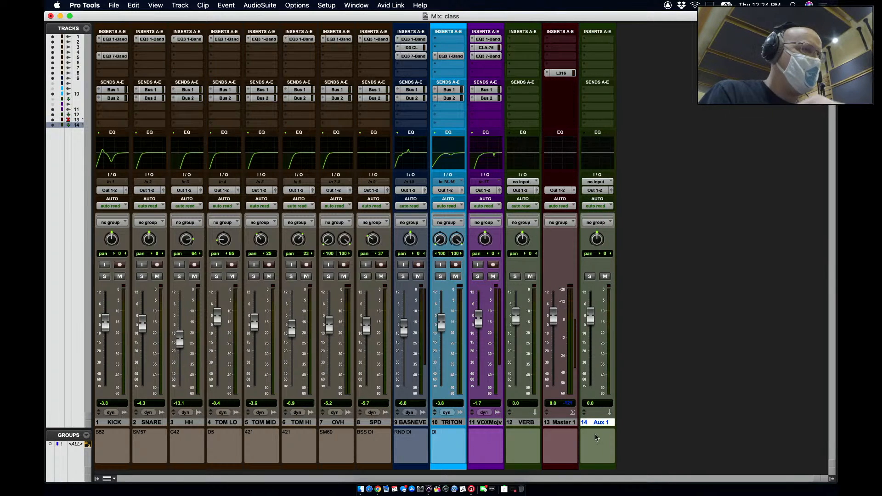
{"action": "left_click_drag", "start_coordinate": [596, 424], "coordinate": [554, 426]}
{"action": "double_click", "coordinate": [554, 427]}
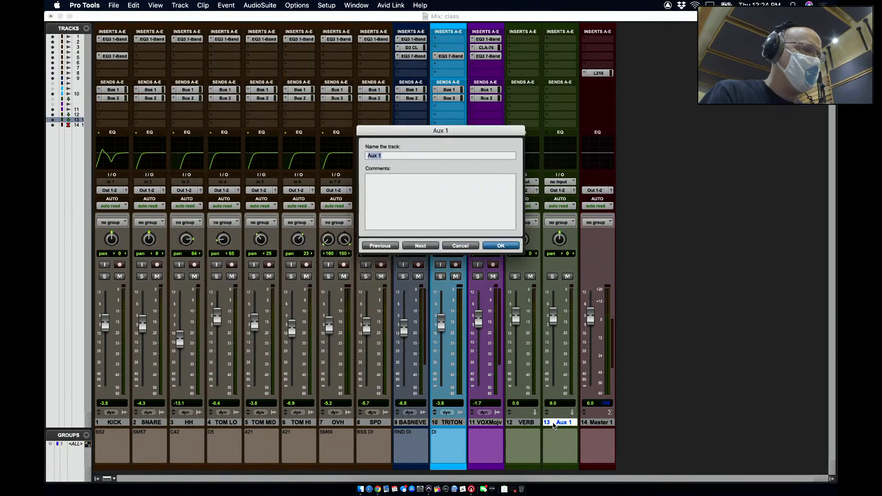
{"action": "type", "text": "VE"}
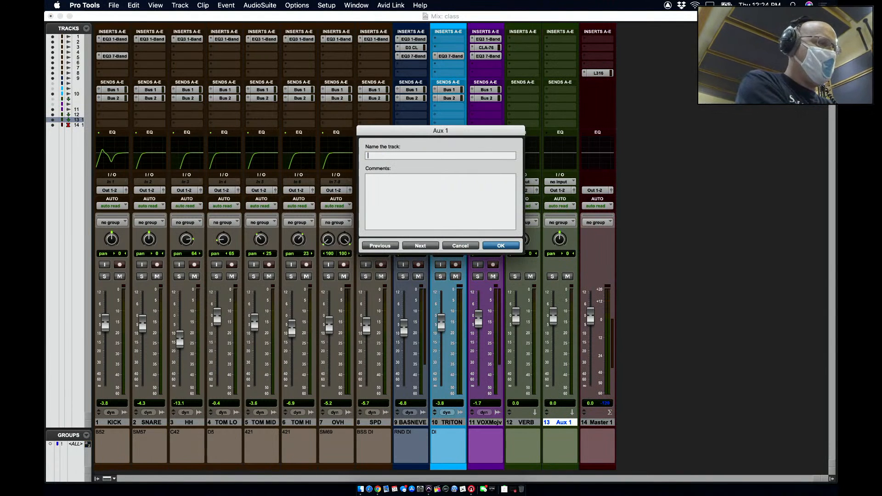
{"action": "type", "text": "RB 2"}
{"action": "key", "text": "Return"}
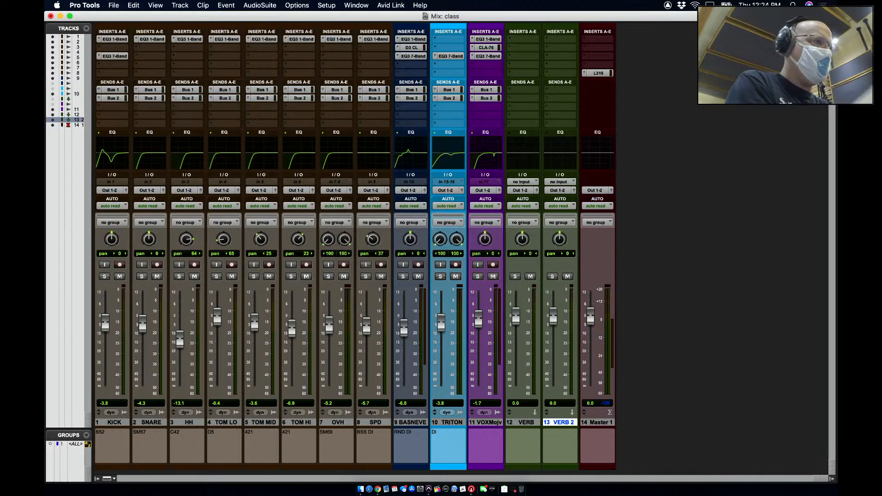
- Switch to Chrome to check the Google Meet chat and the YouTube Studio live stream, and return to Pro Tools
{"action": "left_click", "coordinate": [376, 483]}
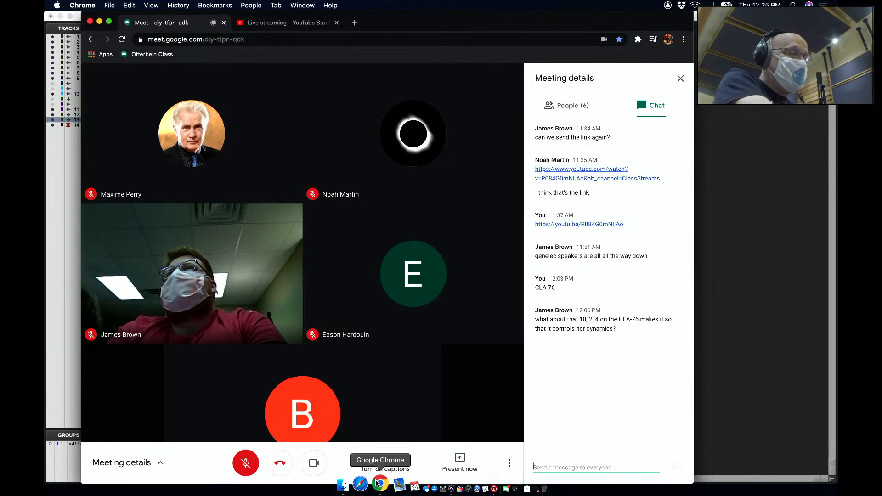
{"action": "key", "text": "super+equal"}
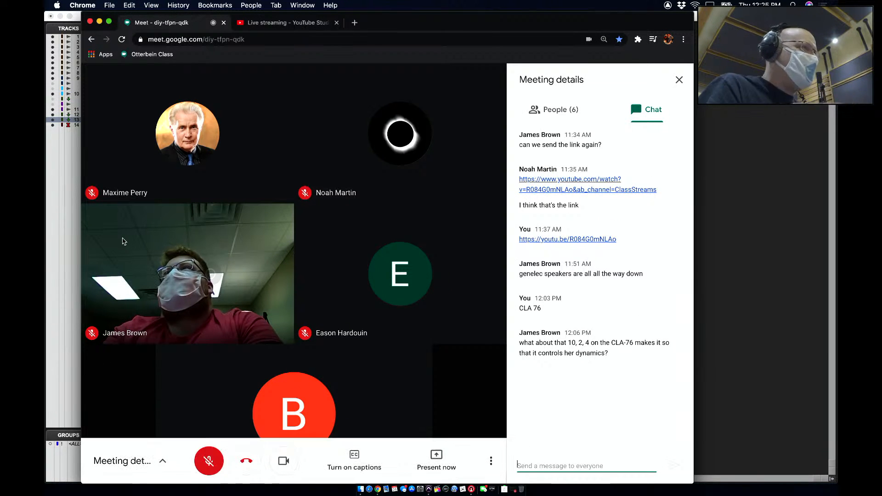
{"action": "left_click", "coordinate": [264, 24]}
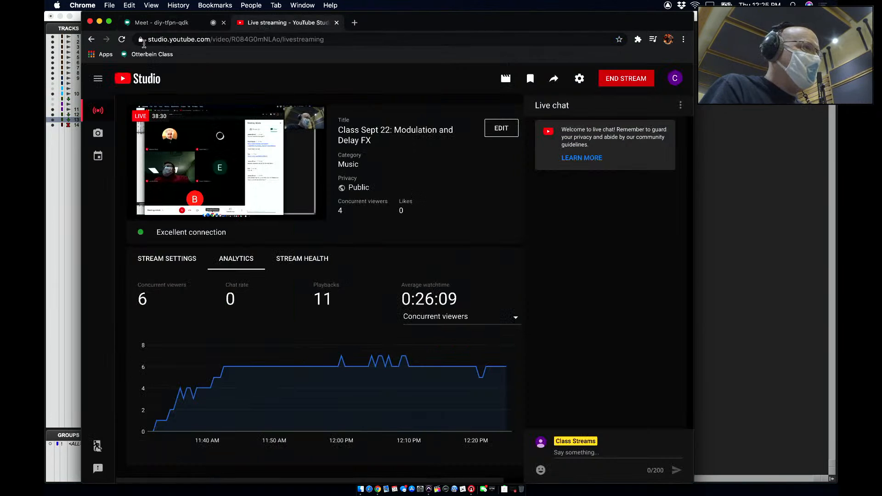
{"action": "key", "text": "super+Tab"}
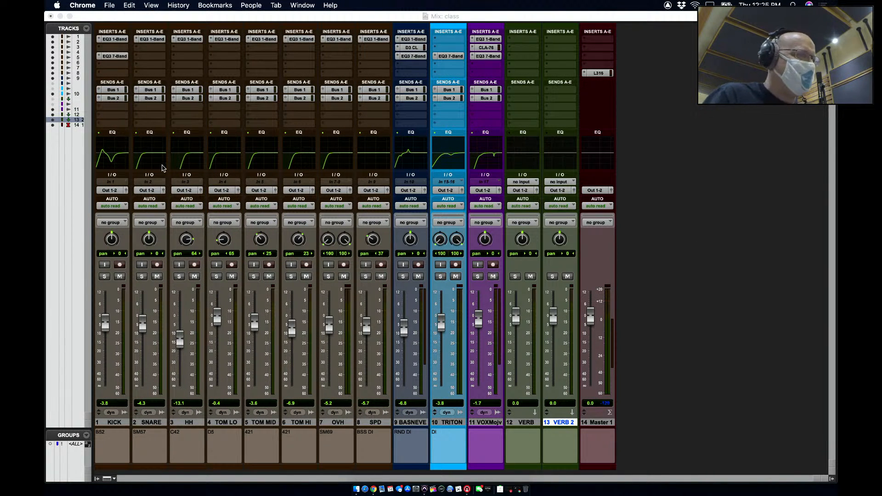
- Hide the track and group lists, and set the input of VERB to Bus 1 and VERB 2 to Bus 2
{"action": "left_click", "coordinate": [97, 479]}
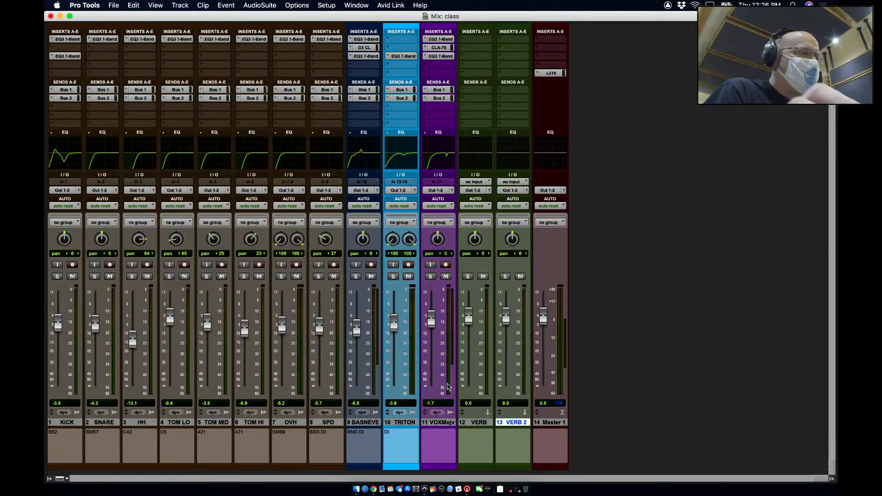
{"action": "left_click", "coordinate": [474, 182]}
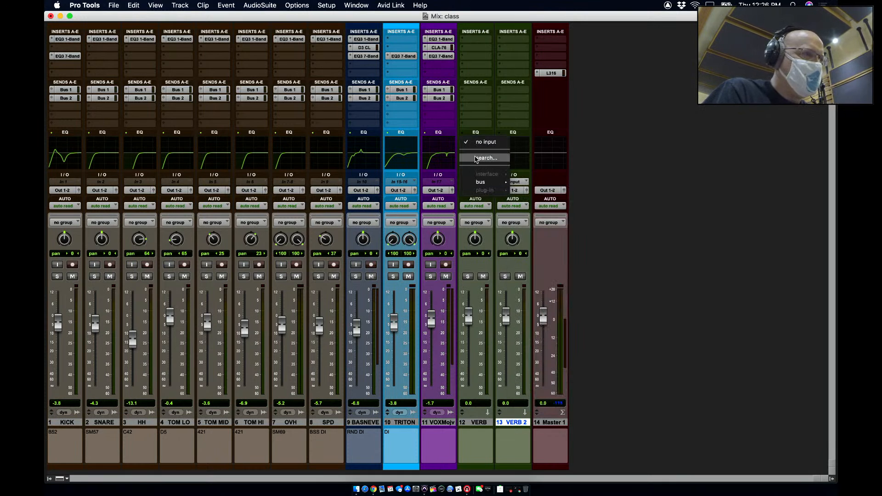
{"action": "mouse_move", "coordinate": [478, 183]}
{"action": "left_click", "coordinate": [512, 183]}
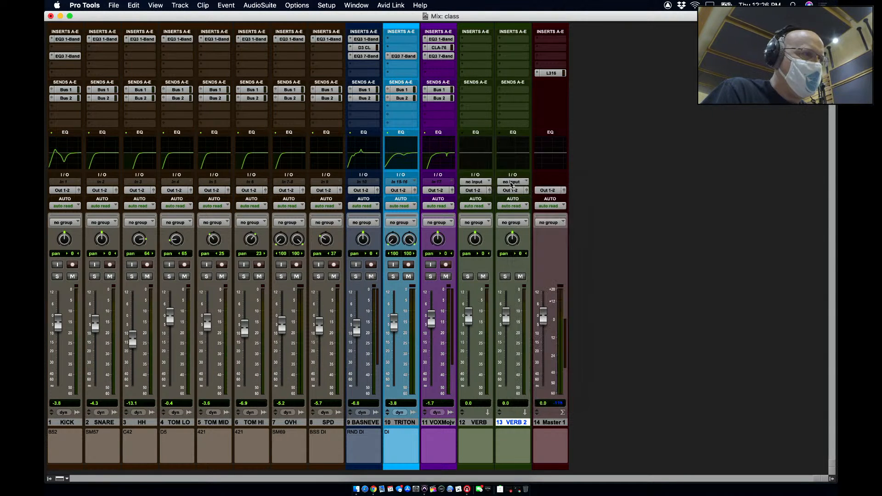
{"action": "left_click", "coordinate": [510, 183]}
{"action": "mouse_move", "coordinate": [523, 183]}
{"action": "left_click", "coordinate": [563, 192]}
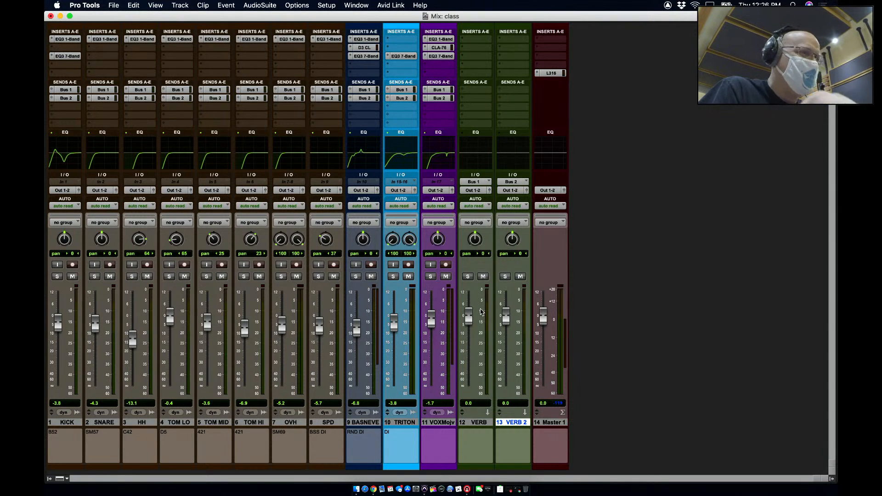
- Insert the D-Verb (mono/stereo) reverb in VERB's insert slot B and copy it to the same slot on VERB 2
{"action": "left_click", "coordinate": [478, 424]}
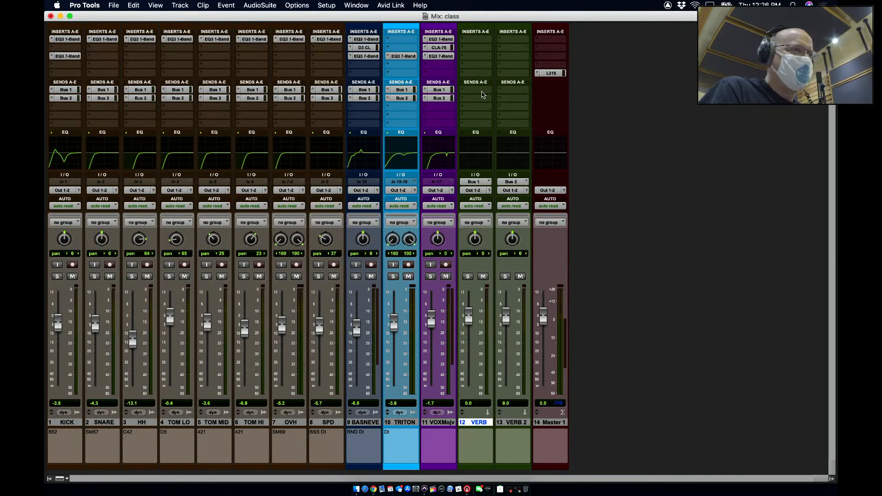
{"action": "left_click", "coordinate": [475, 52]}
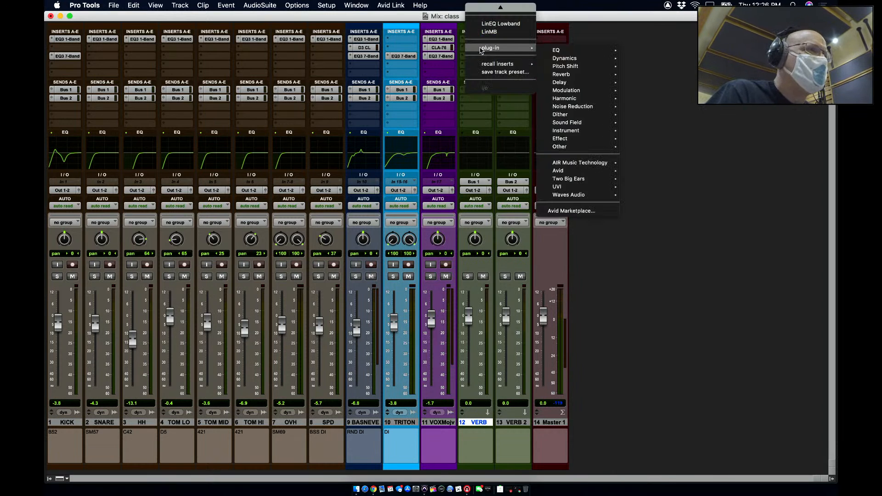
{"action": "mouse_move", "coordinate": [550, 55]}
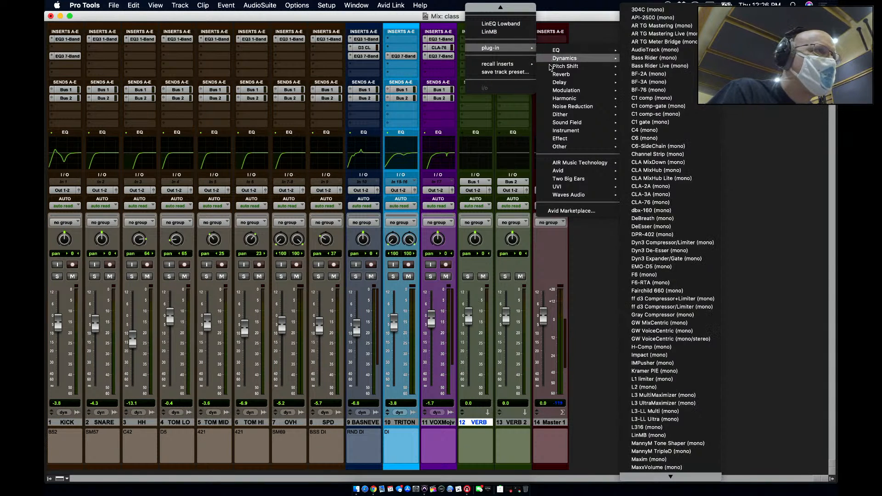
{"action": "mouse_move", "coordinate": [555, 75]}
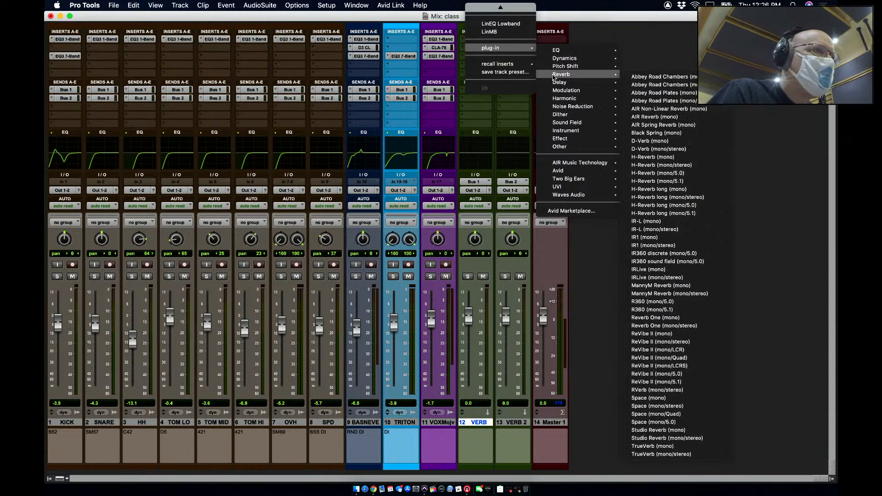
{"action": "left_click", "coordinate": [658, 153]}
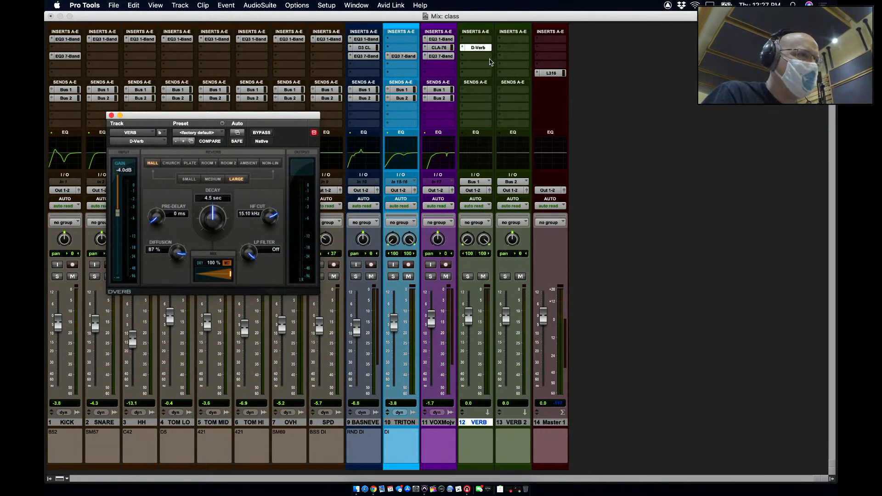
{"action": "left_click_drag", "start_coordinate": [479, 48], "coordinate": [516, 48]}
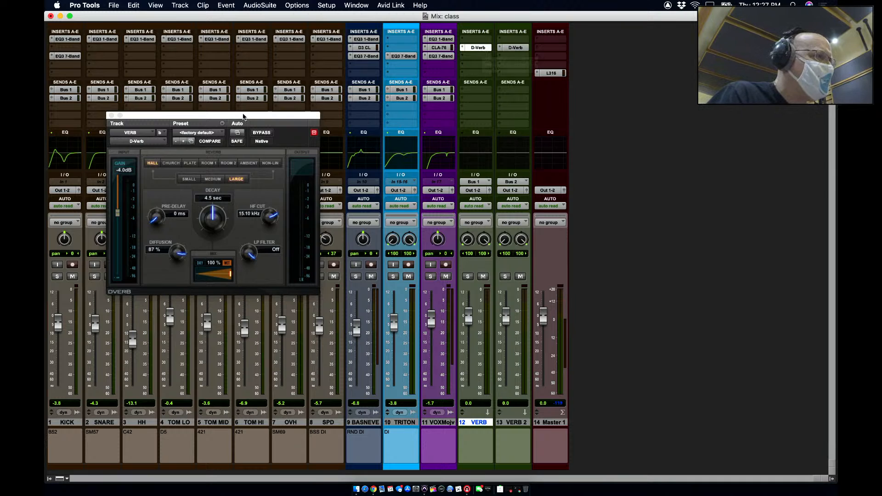
- Set the D-Verb algorithm to Room 1 on VERB 2 and Ambient on VERB, and close the plug-in window
{"action": "left_click_drag", "start_coordinate": [244, 117], "coordinate": [631, 67]}
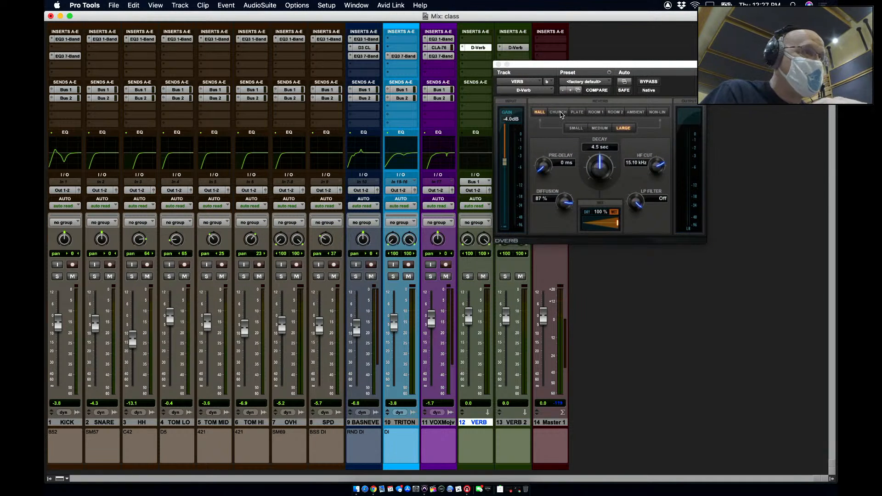
{"action": "left_click", "coordinate": [596, 113]}
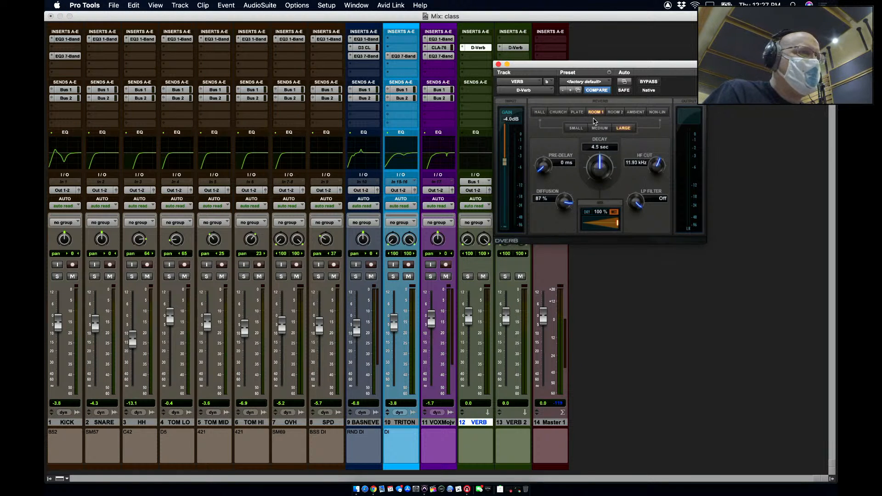
{"action": "left_click", "coordinate": [512, 47]}
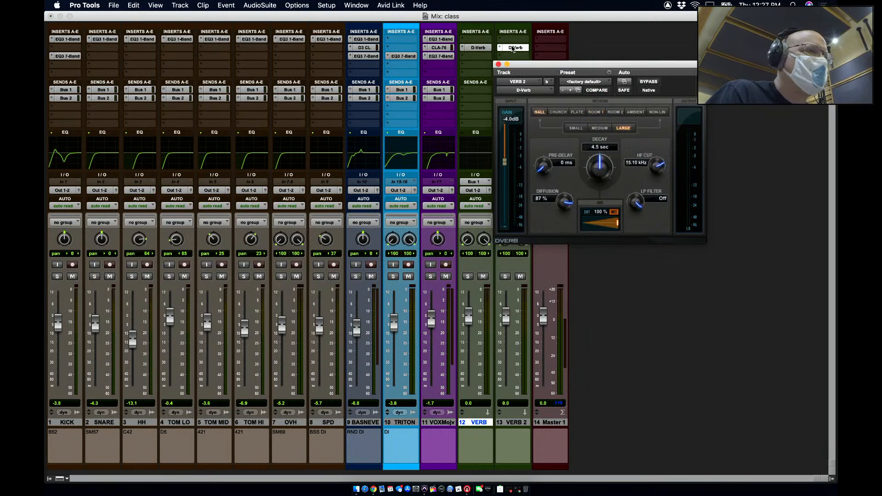
{"action": "left_click", "coordinate": [596, 112]}
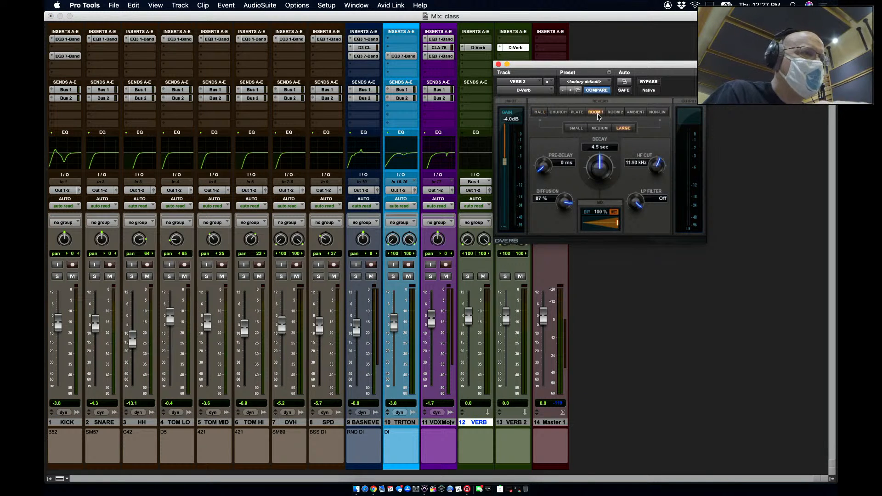
{"action": "left_click", "coordinate": [478, 48]}
{"action": "left_click", "coordinate": [636, 113]}
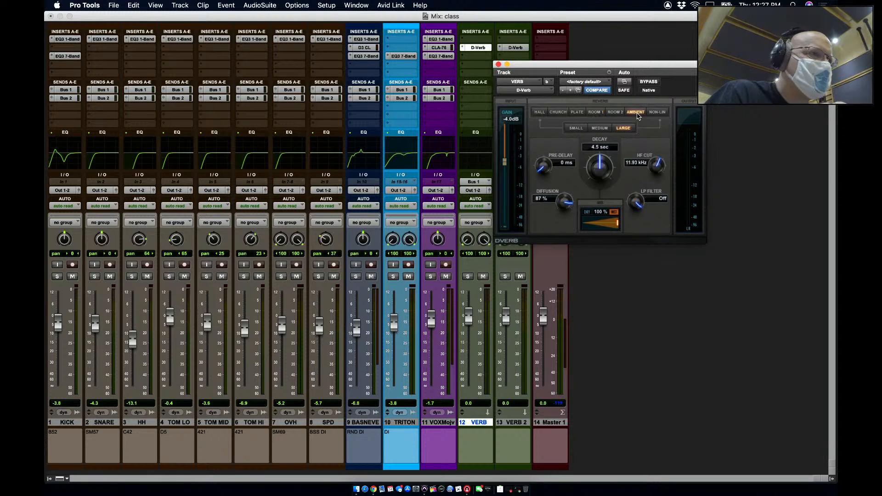
{"action": "left_click", "coordinate": [499, 65]}
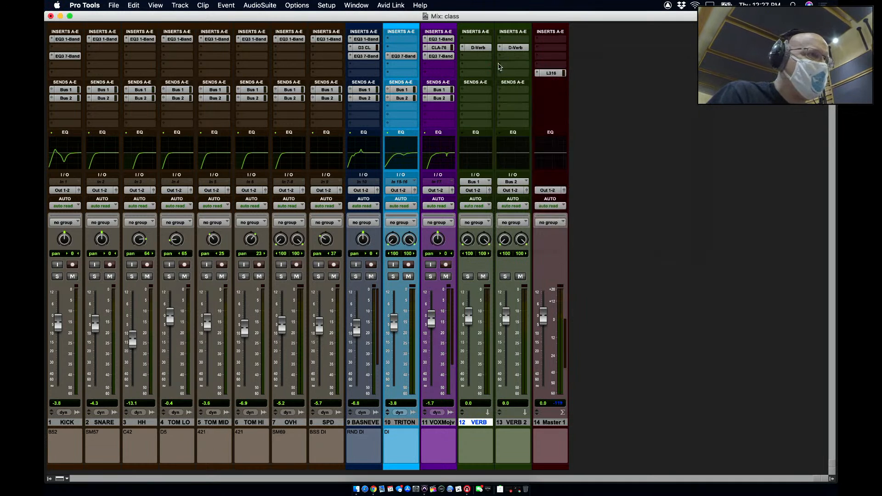
- Rename the VERB track as Ambi and the VERB 2 track as Room
{"action": "double_click", "coordinate": [481, 424]}
{"action": "type", "text": "Am"}
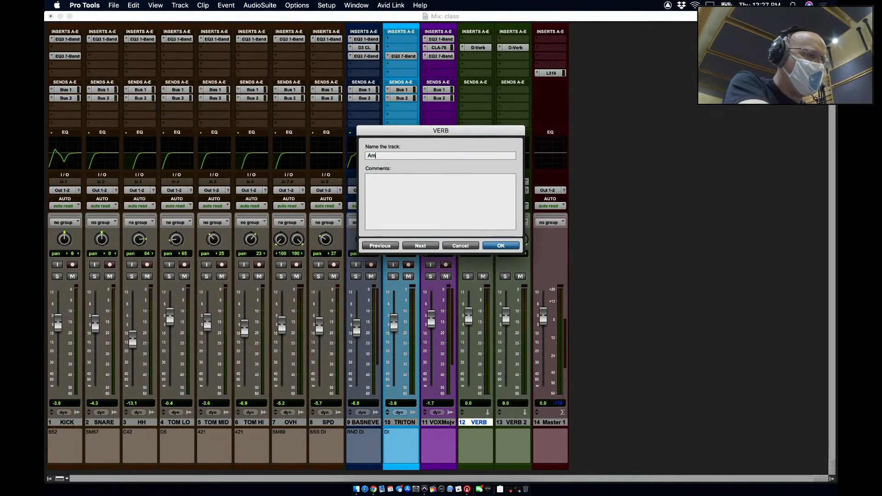
{"action": "type", "text": "bia"}
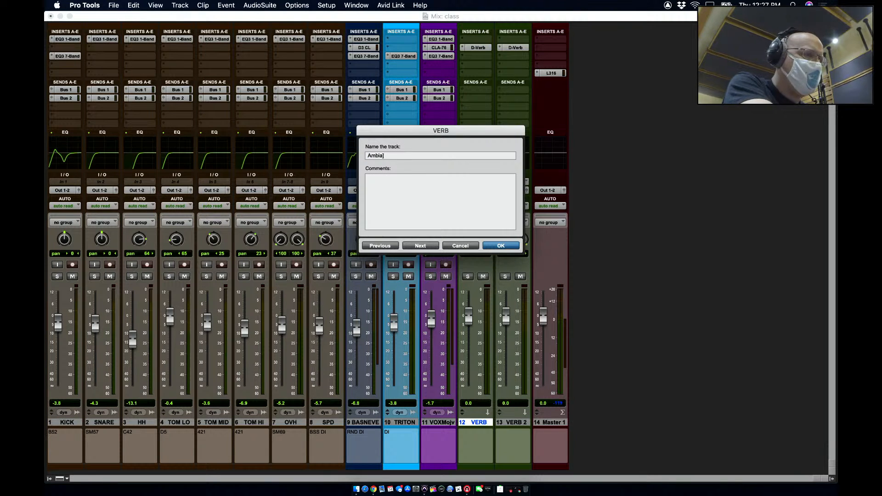
{"action": "key", "text": "BackSpace"}
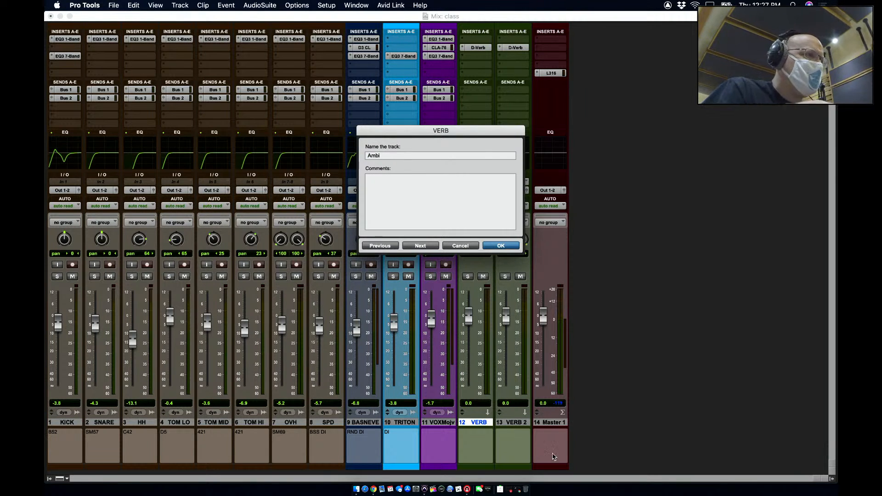
{"action": "left_click", "coordinate": [425, 248]}
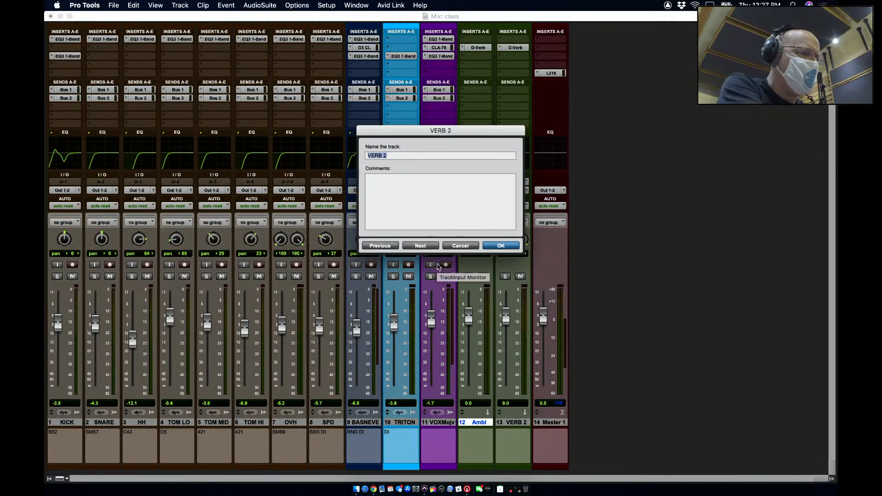
{"action": "type", "text": "HA"}
{"action": "key", "text": "BackSpace"}
{"action": "key", "text": "BackSpace"}
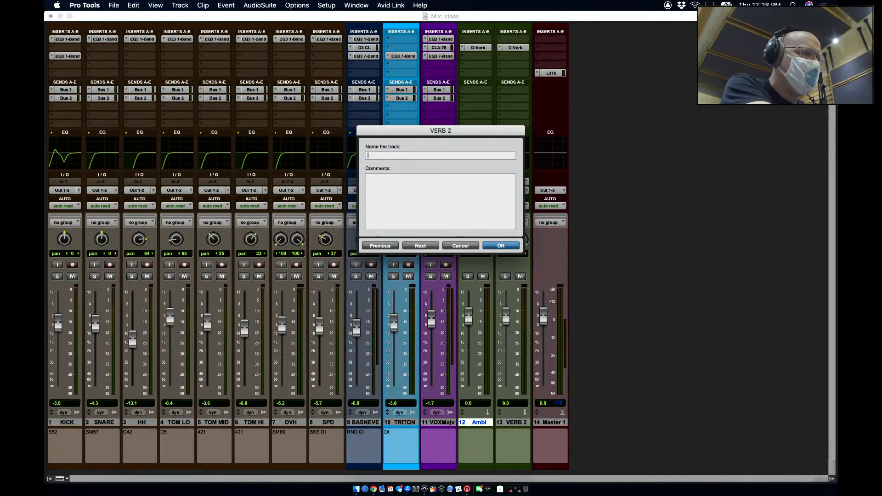
{"action": "key", "text": "Return"}
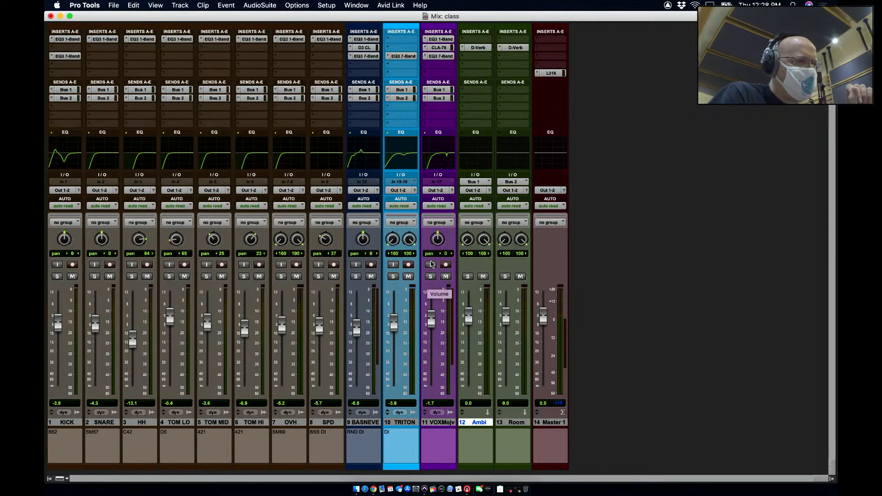
- Solo VOX Mojave during playback, and enlarge the Edit window with a wider timeline and small track heights so all tracks fit
{"action": "left_click", "coordinate": [430, 276]}
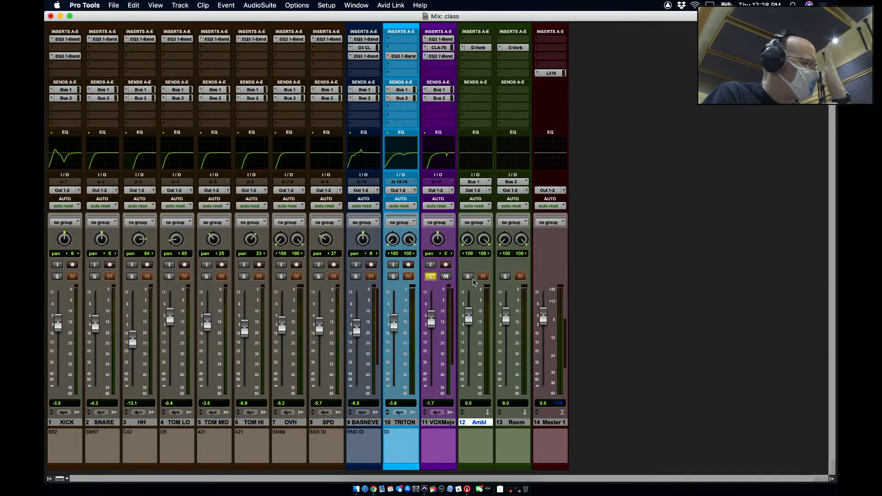
{"action": "key", "text": "space"}
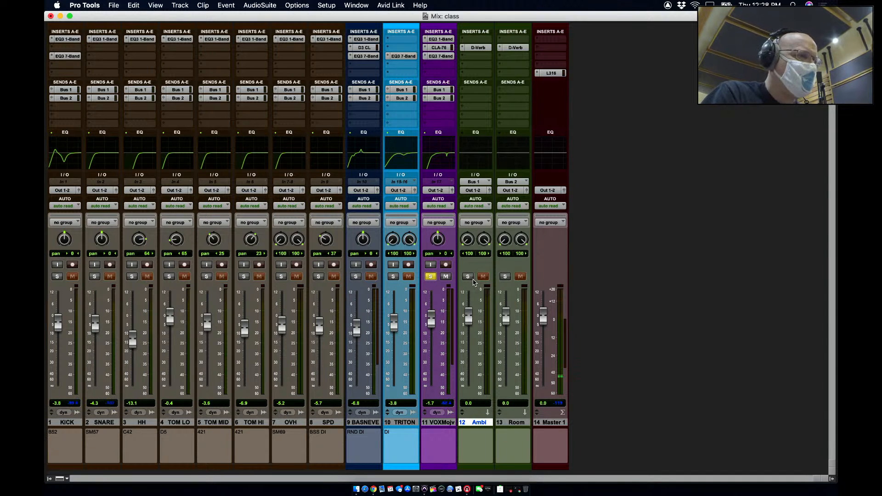
{"action": "key", "text": "super+equal"}
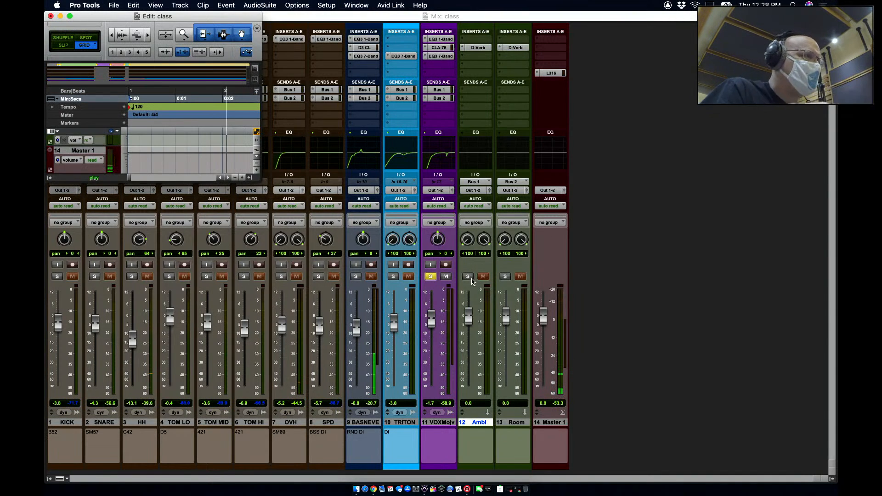
{"action": "left_click_drag", "start_coordinate": [259, 179], "coordinate": [621, 431]}
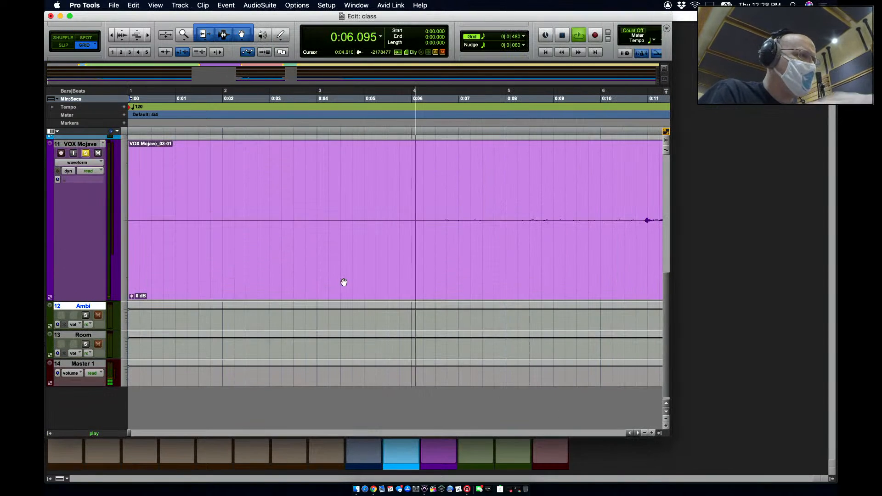
{"action": "left_click", "coordinate": [114, 37]}
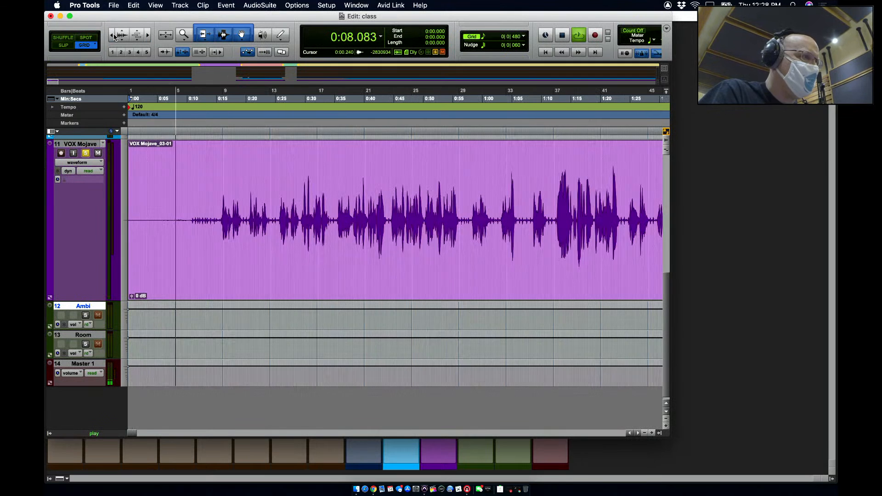
{"action": "left_click", "coordinate": [129, 213]}
{"action": "left_click", "coordinate": [131, 210], "text": "alt"}
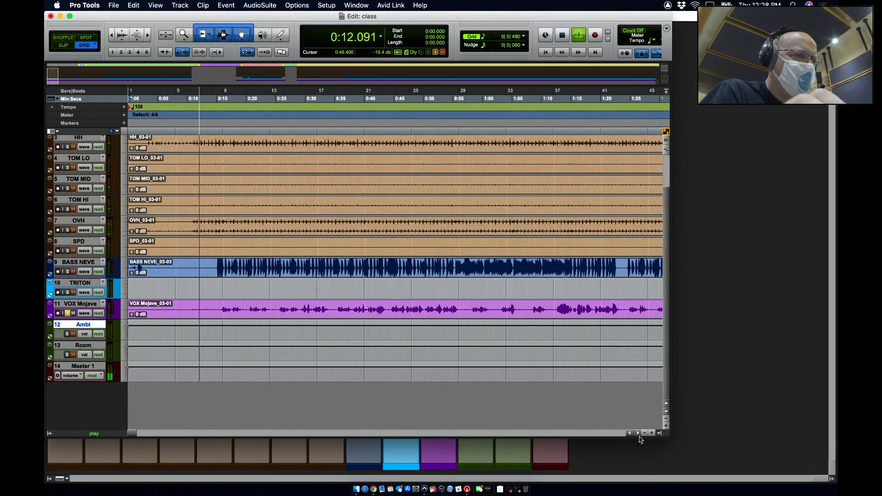
{"action": "left_click_drag", "start_coordinate": [668, 435], "coordinate": [662, 495]}
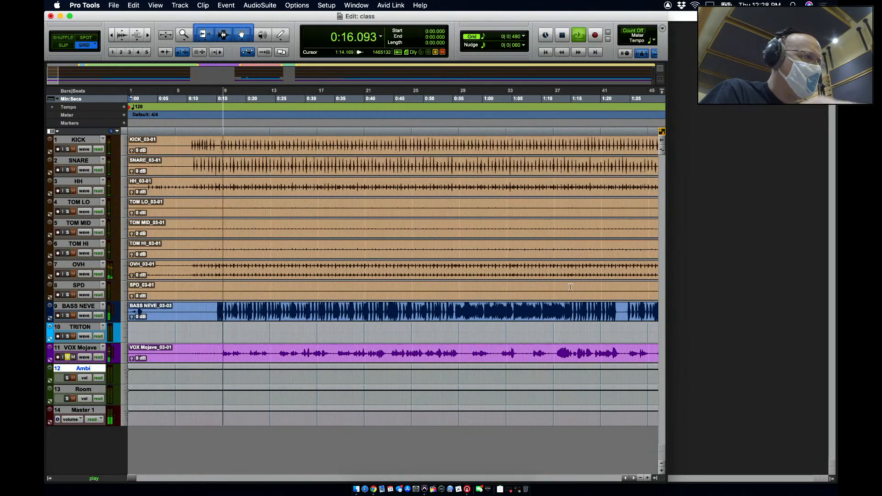
- Select the passage from 77:06.000 to 77:36.500 across all tracks and play it
{"action": "left_click_drag", "start_coordinate": [129, 478], "coordinate": [607, 462]}
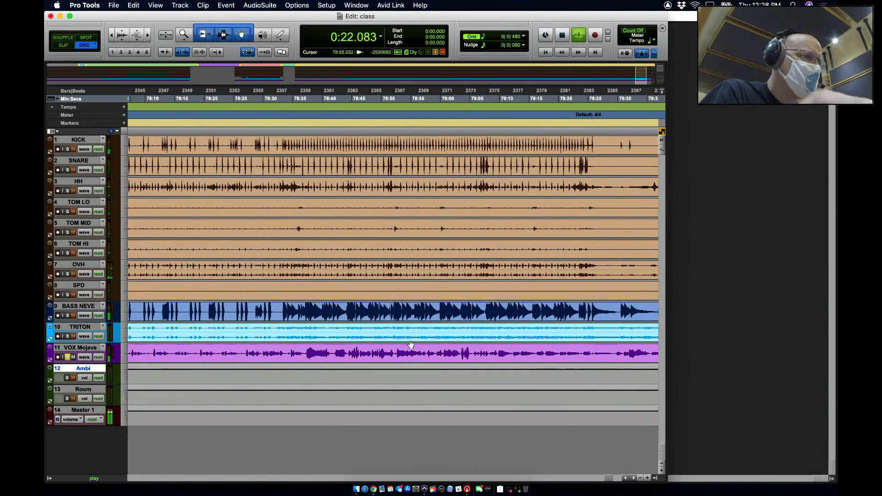
{"action": "left_click_drag", "start_coordinate": [614, 480], "coordinate": [601, 481]}
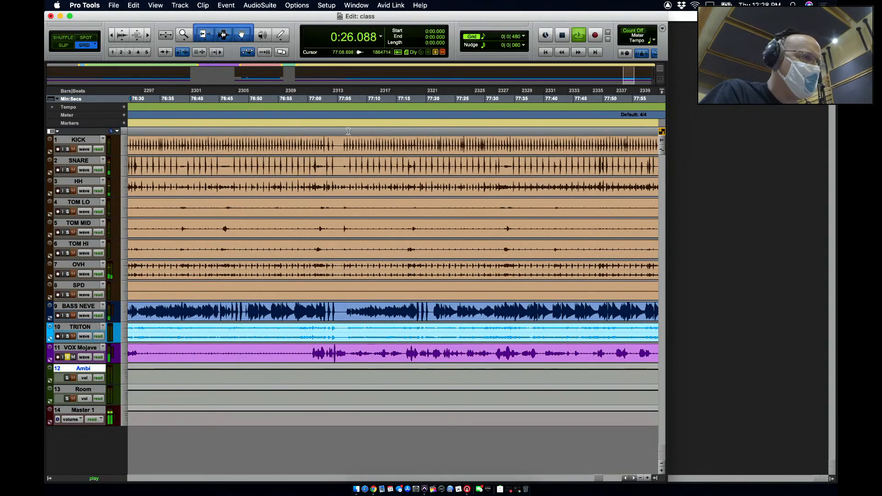
{"action": "left_click_drag", "start_coordinate": [343, 162], "coordinate": [523, 158]}
{"action": "key", "text": "space"}
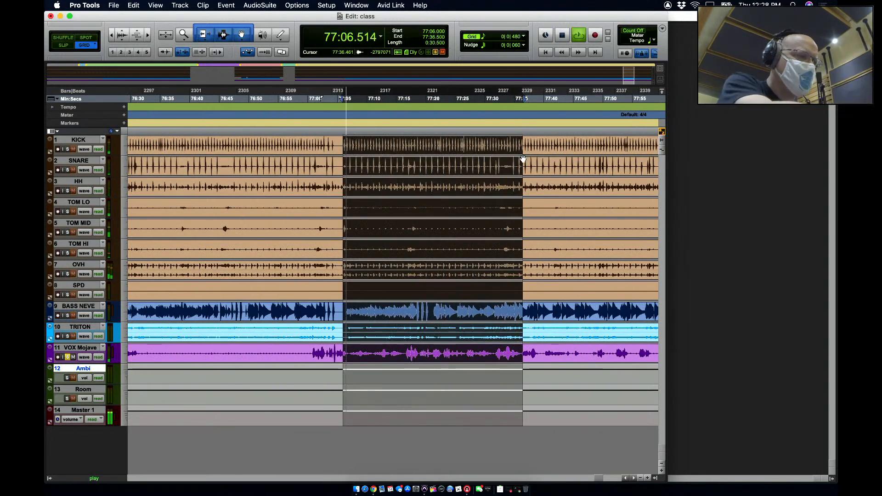
- In the Mix window, solo Ambi along with VOX Mojave and set the vocal's Bus 1 send level to -12.1 dB
{"action": "key", "text": "super+equal"}
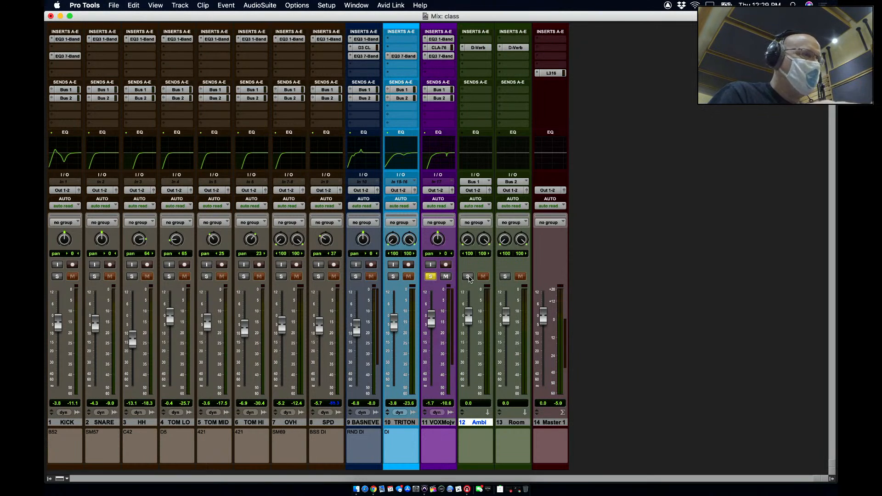
{"action": "left_click", "coordinate": [440, 91]}
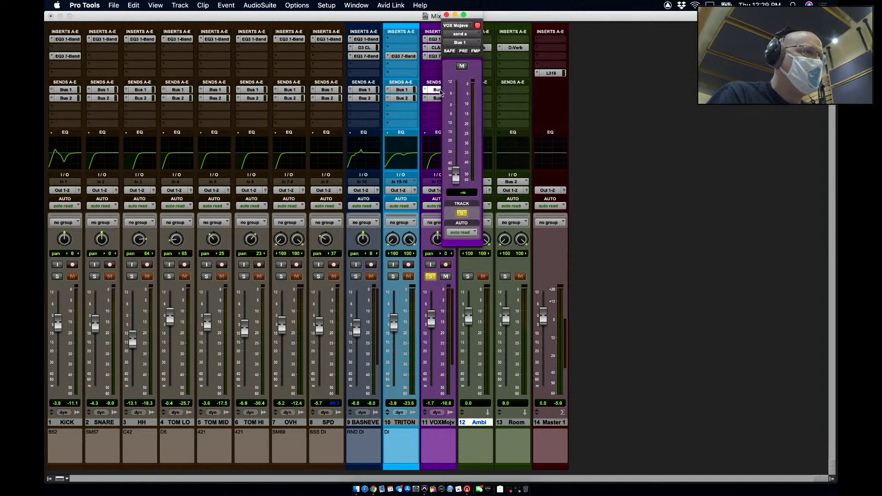
{"action": "left_click_drag", "start_coordinate": [472, 18], "coordinate": [634, 73]}
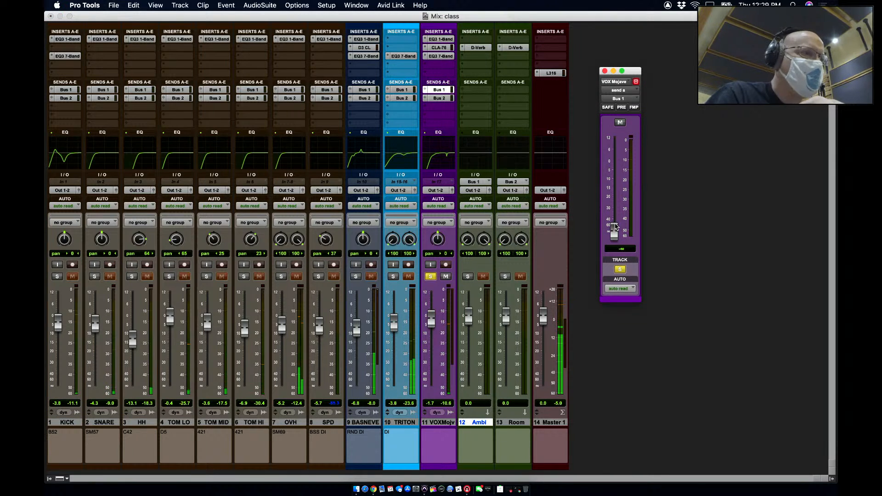
{"action": "left_click_drag", "start_coordinate": [615, 228], "coordinate": [616, 208]}
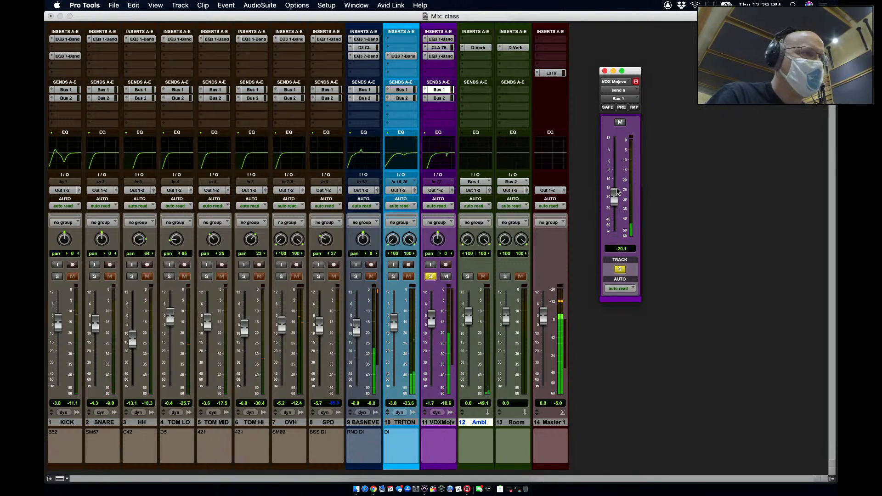
{"action": "left_click_drag", "start_coordinate": [617, 192], "coordinate": [615, 234]}
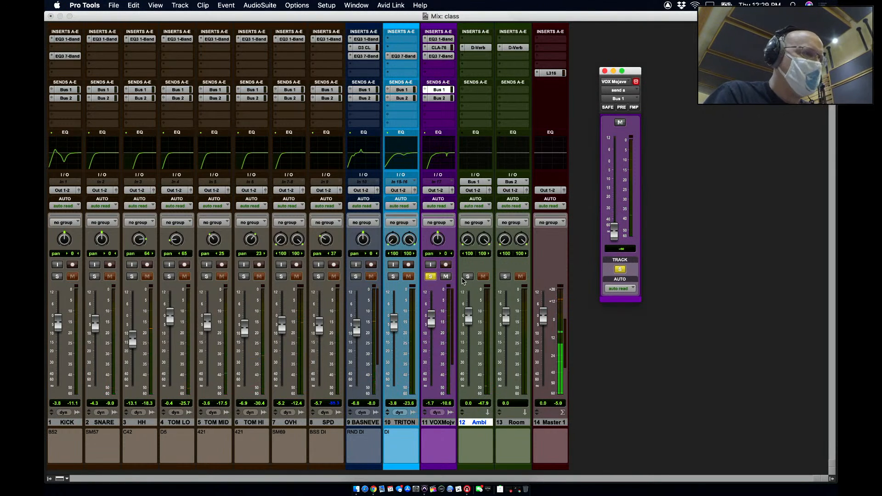
{"action": "left_click", "coordinate": [467, 277]}
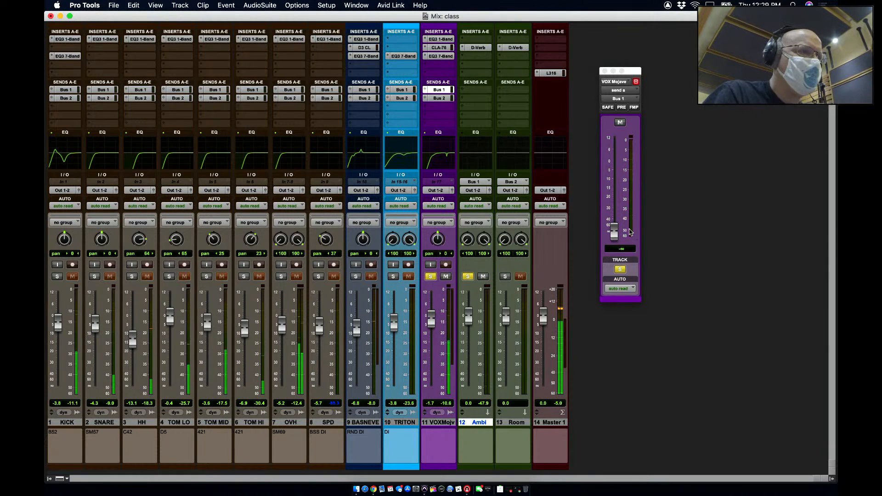
{"action": "left_click_drag", "start_coordinate": [615, 232], "coordinate": [615, 184]}
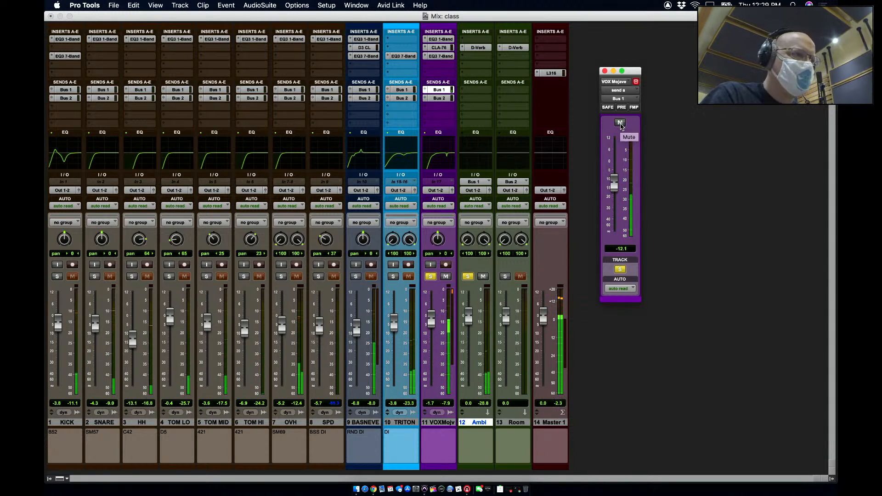
- Compare the vocal with and without the Ambi reverb by toggling mutes, and clear the solos on Ambi and VOX Mojave
{"action": "left_click", "coordinate": [621, 123]}
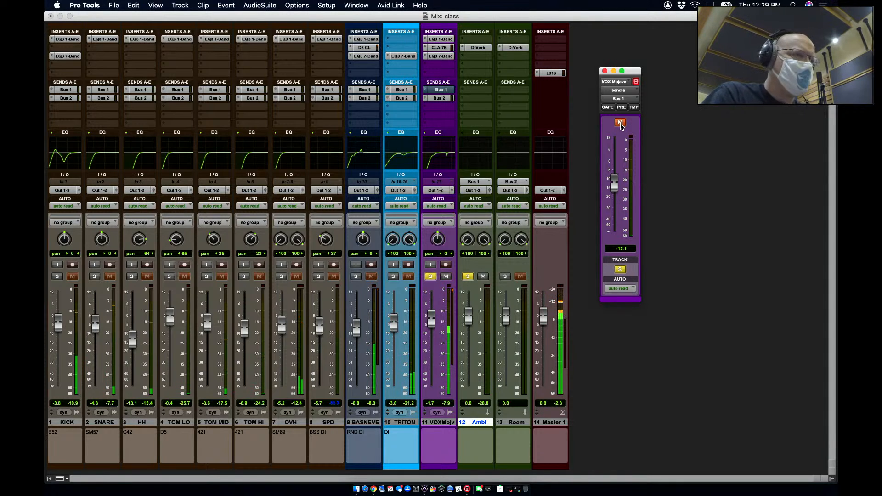
{"action": "left_click", "coordinate": [621, 124]}
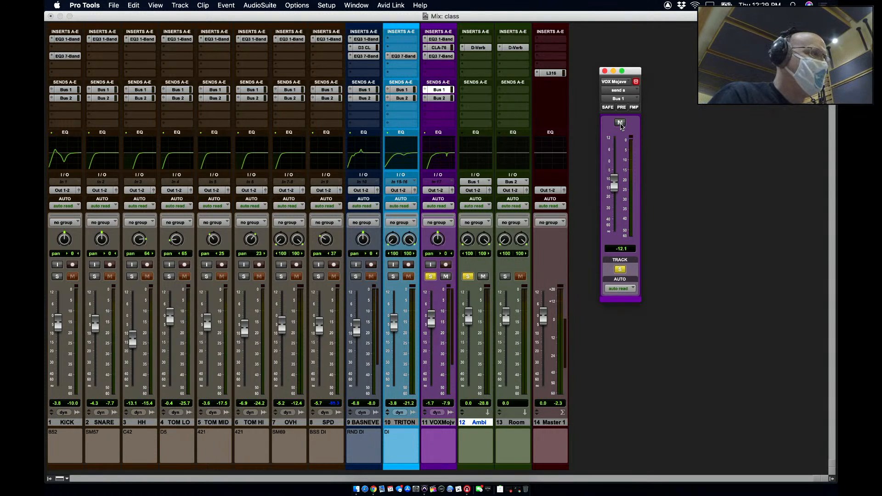
{"action": "left_click", "coordinate": [468, 276]}
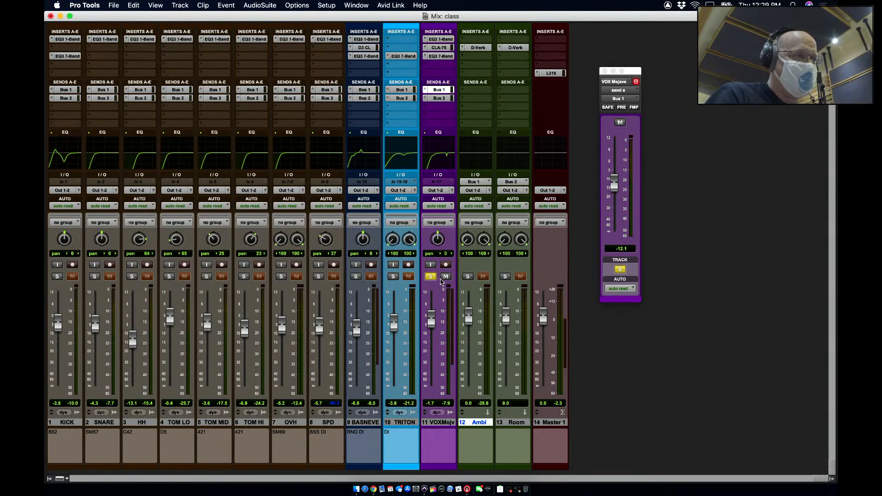
{"action": "left_click", "coordinate": [431, 277]}
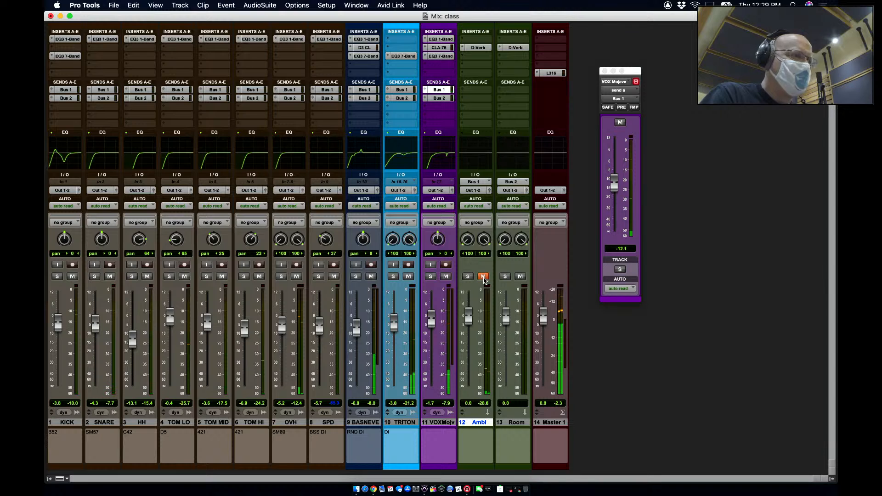
{"action": "left_click", "coordinate": [484, 278]}
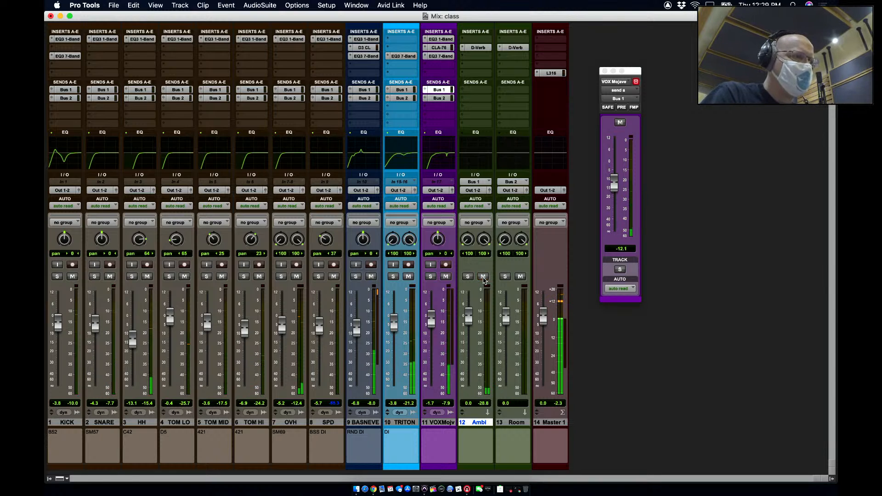
- Set VOX Mojave's volume to -0.6 dB and its Bus 1 send level to -13.4 dB
{"action": "left_click_drag", "start_coordinate": [434, 319], "coordinate": [434, 317]}
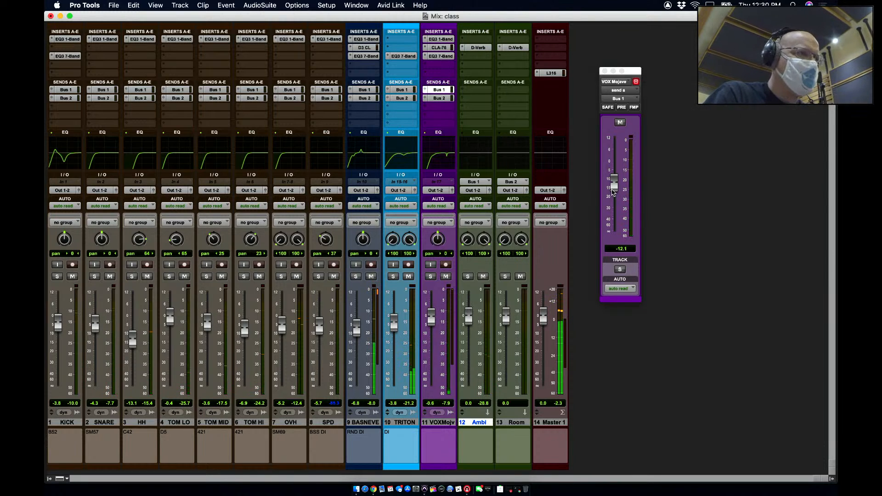
{"action": "left_click_drag", "start_coordinate": [614, 183], "coordinate": [616, 193]}
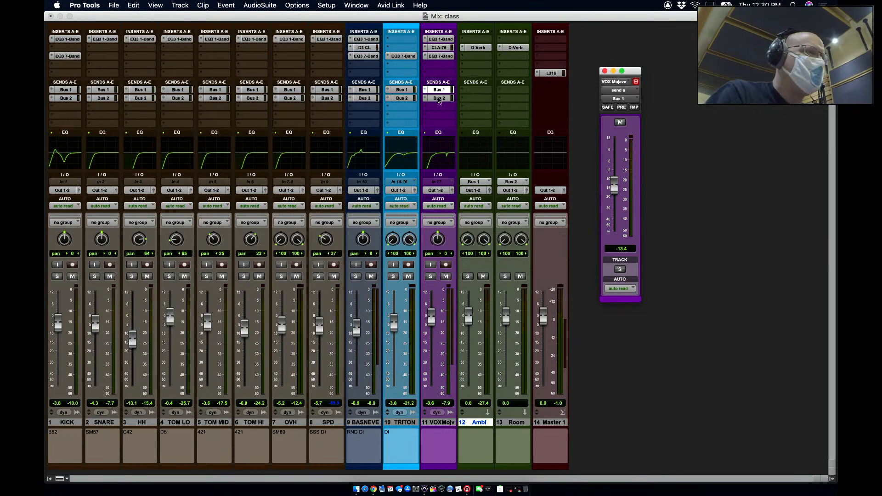
- Open VOX Mojave's Bus 1 and Bus 2 sends in separate windows placed side by side
{"action": "left_click", "coordinate": [439, 99]}
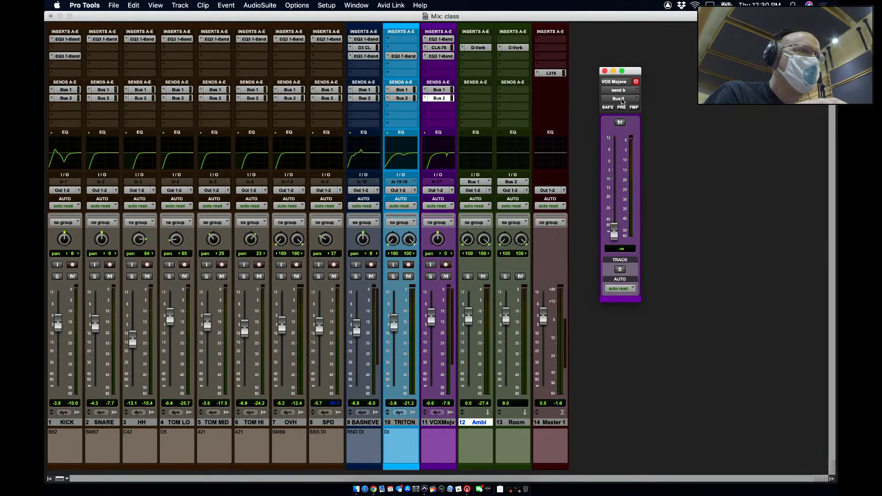
{"action": "left_click_drag", "start_coordinate": [634, 74], "coordinate": [688, 70]}
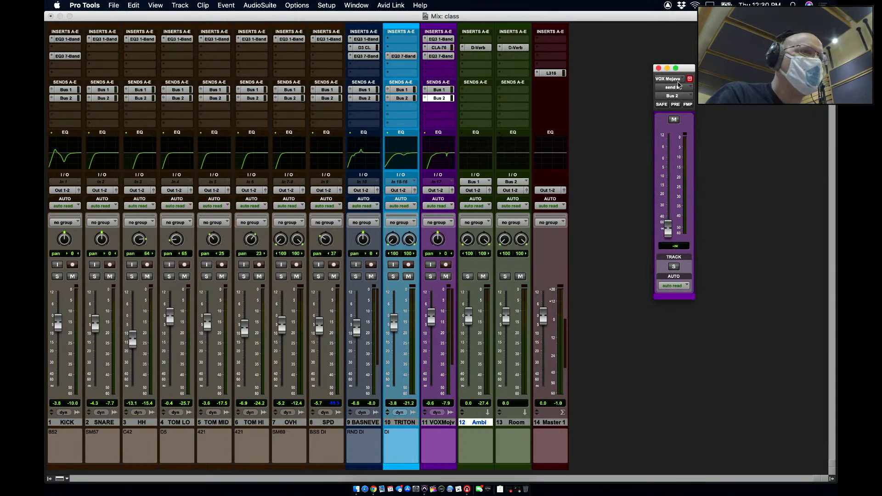
{"action": "left_click", "coordinate": [690, 80]}
{"action": "left_click", "coordinate": [446, 90]}
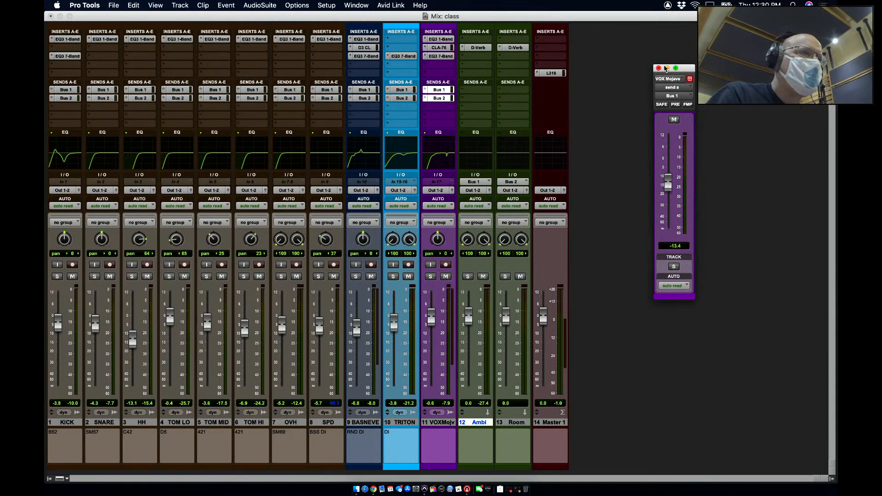
{"action": "left_click_drag", "start_coordinate": [665, 69], "coordinate": [640, 69]}
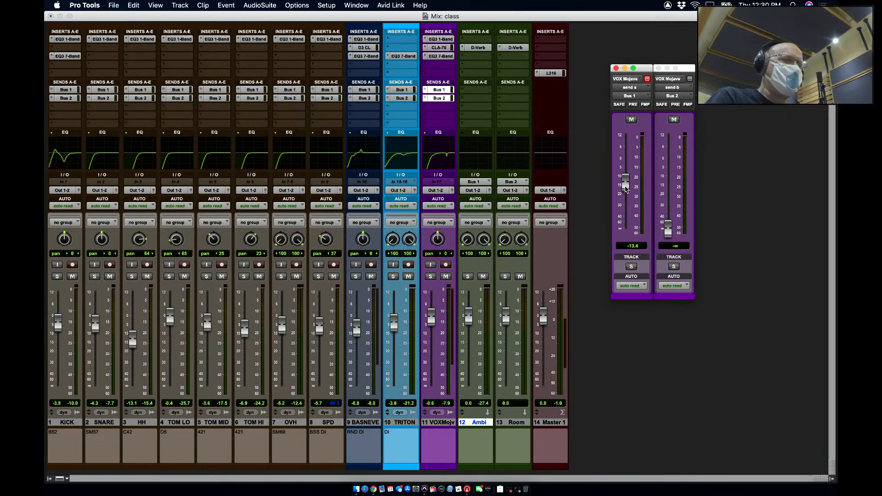
{"action": "left_click", "coordinate": [669, 233]}
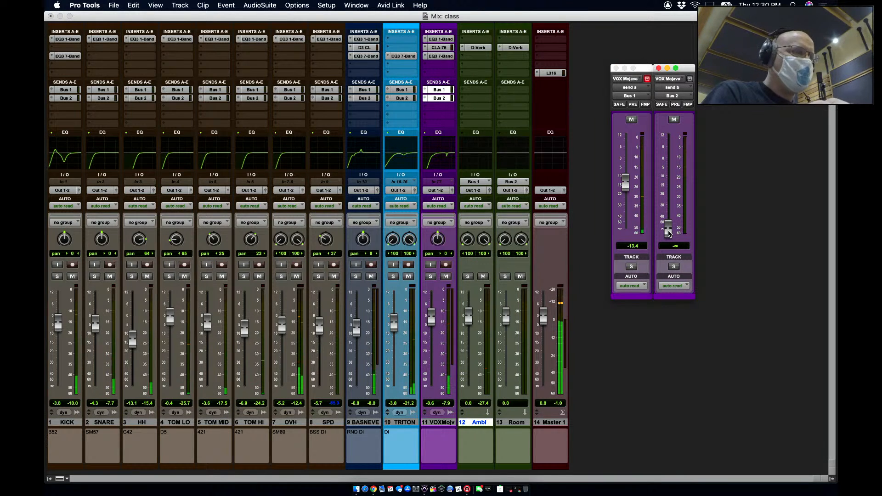
- Set VOX Mojave's Bus 2 send level to -18.2 dB
{"action": "left_click_drag", "start_coordinate": [669, 232], "coordinate": [677, 197]}
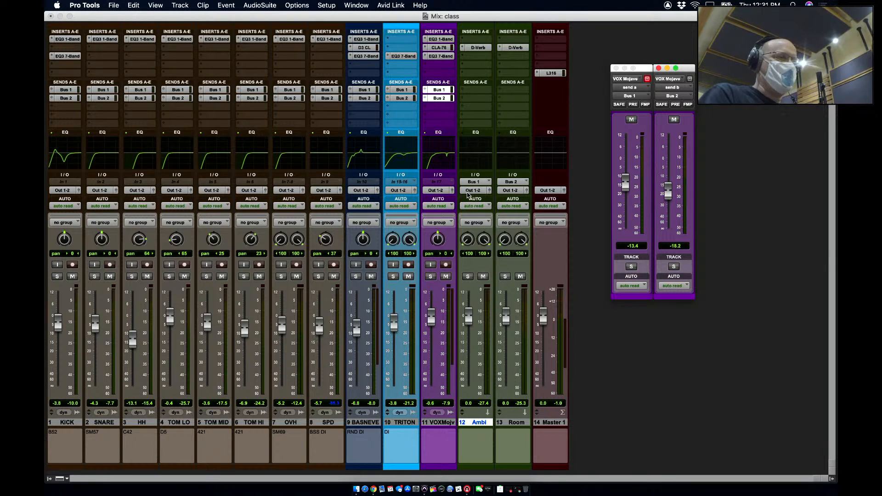
{"action": "left_click", "coordinate": [515, 429]}
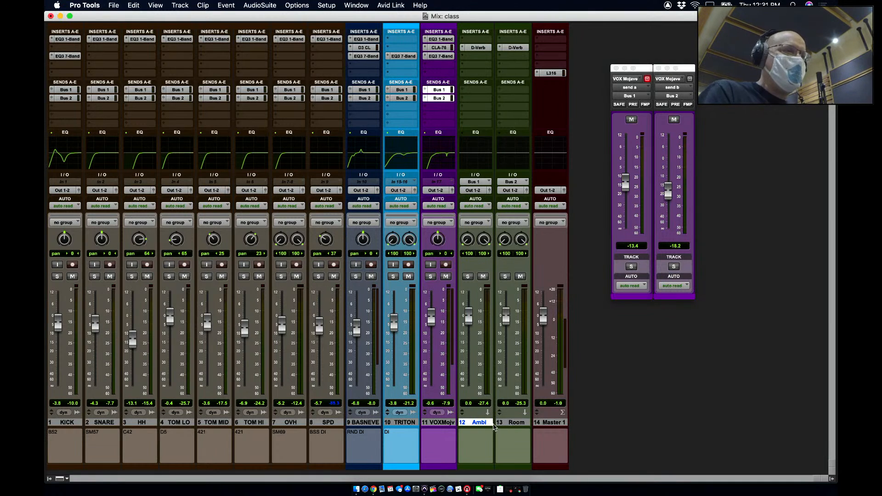
{"action": "left_click", "coordinate": [511, 423]}
{"action": "left_click", "coordinate": [486, 423]}
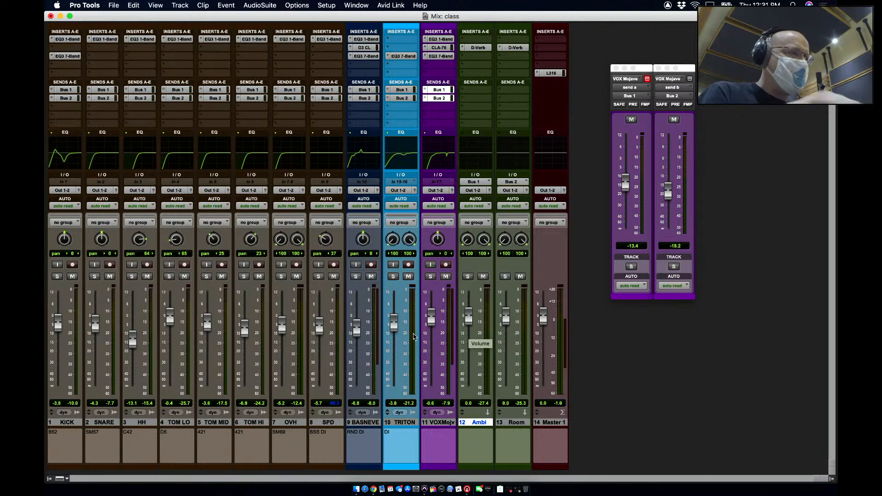
- Solo TRITON along with Ambi and set TRITON's Bus 1 send level to -6.5 dB, closing VOX Mojave's send window
{"action": "left_click", "coordinate": [394, 278]}
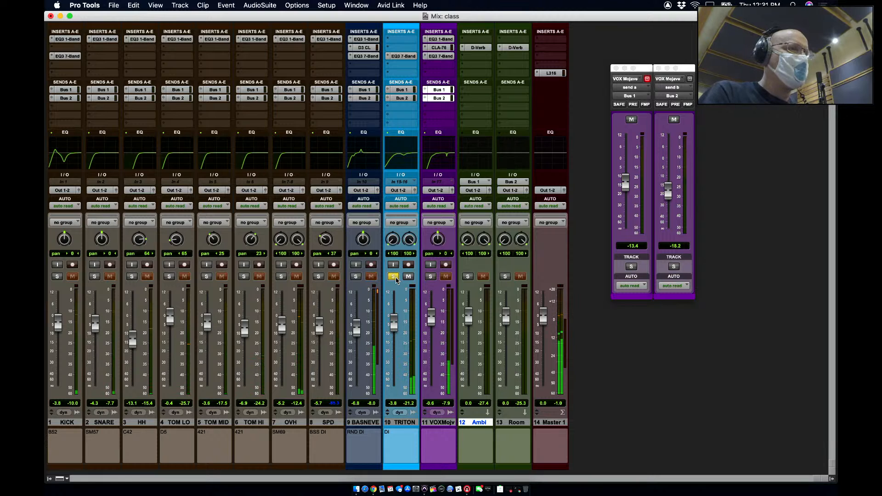
{"action": "left_click", "coordinate": [467, 277]}
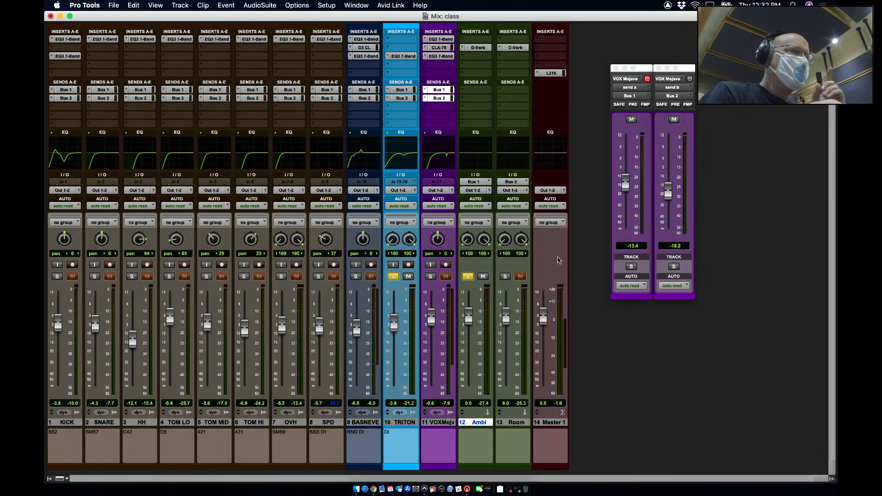
{"action": "left_click", "coordinate": [401, 90]}
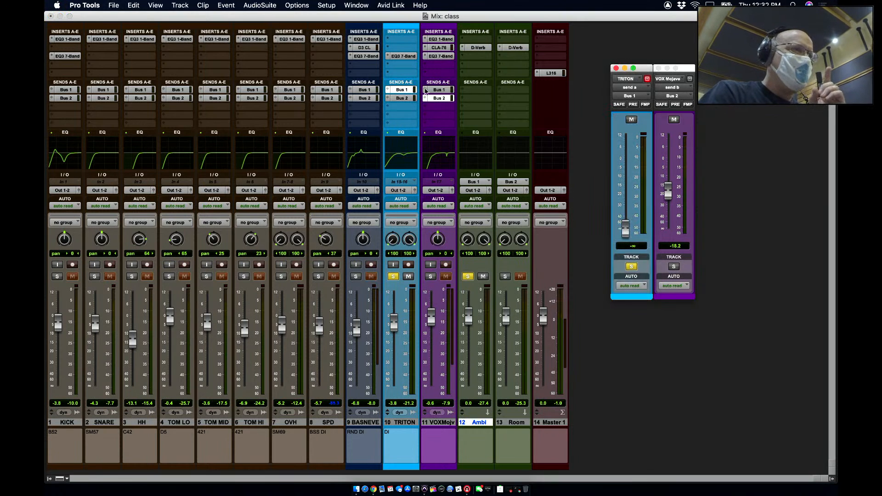
{"action": "left_click", "coordinate": [658, 68]}
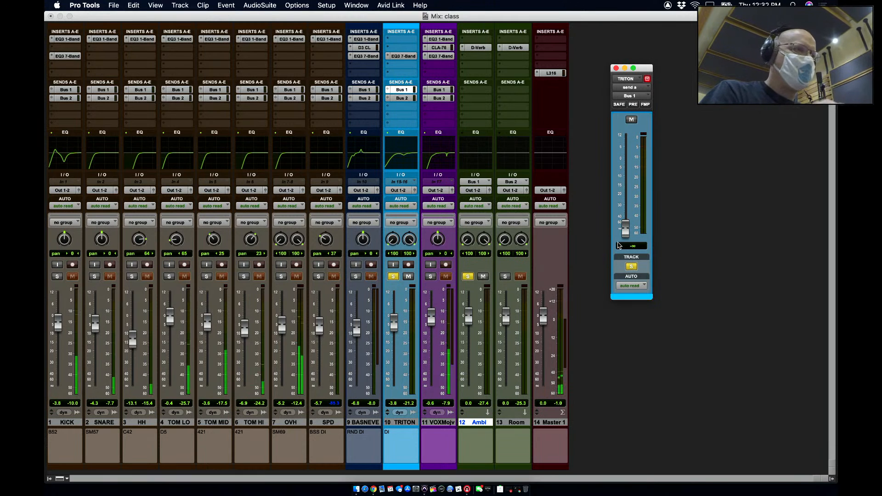
{"action": "left_click_drag", "start_coordinate": [626, 228], "coordinate": [630, 173]}
- Compare TRITON with and without the Ambi reverb by toggling the mutes on its Bus 1 send and on Ambi during playback
{"action": "left_click", "coordinate": [631, 120]}
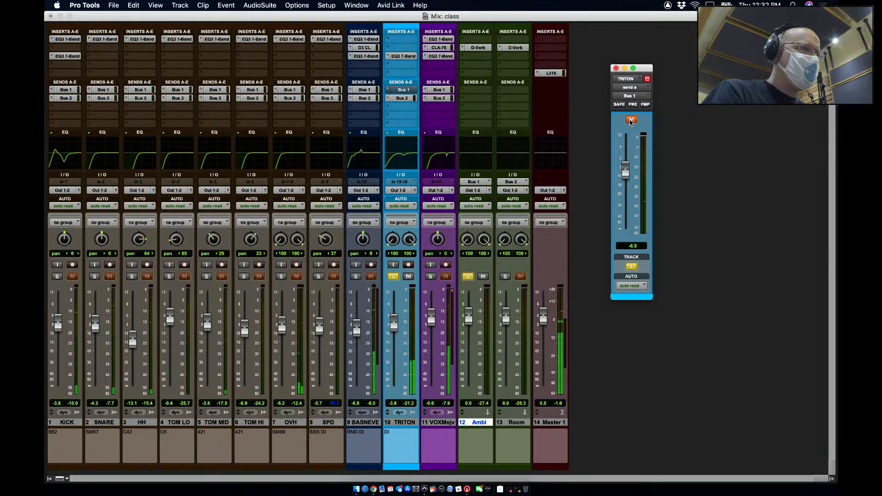
{"action": "left_click", "coordinate": [632, 121]}
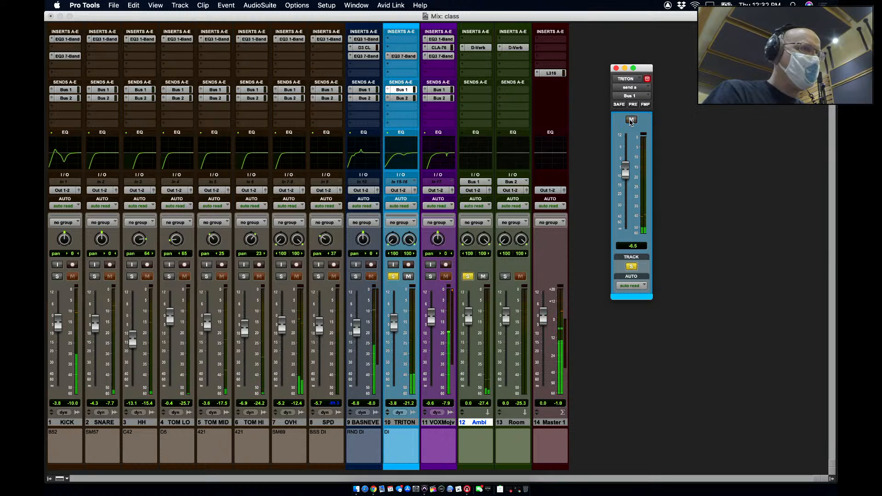
{"action": "left_click", "coordinate": [631, 121]}
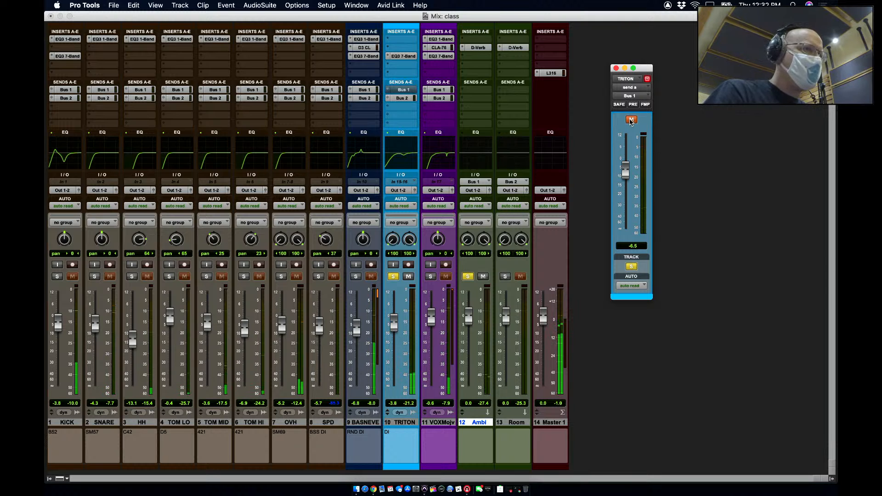
{"action": "left_click", "coordinate": [631, 120]}
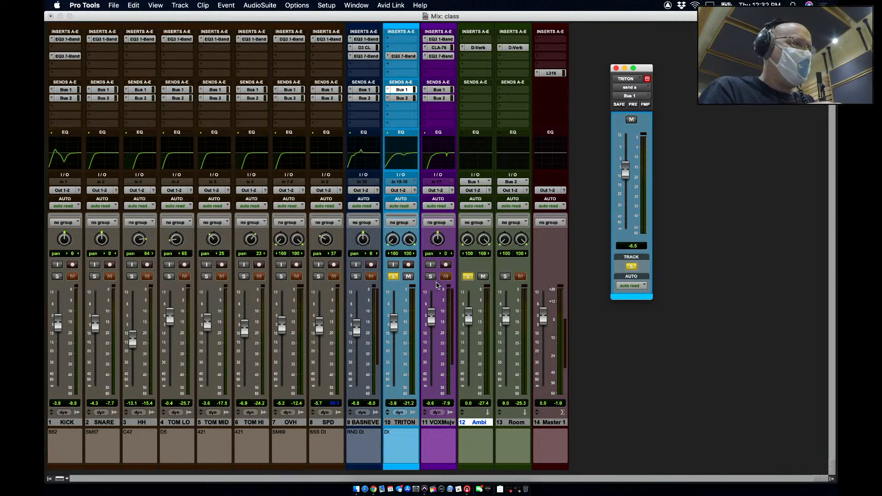
{"action": "key", "text": "space"}
{"action": "left_click", "coordinate": [483, 277]}
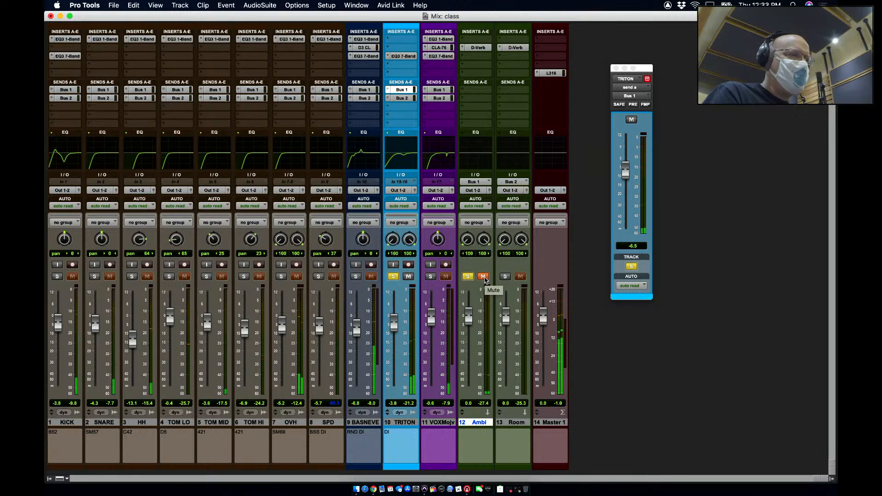
{"action": "left_click", "coordinate": [485, 279]}
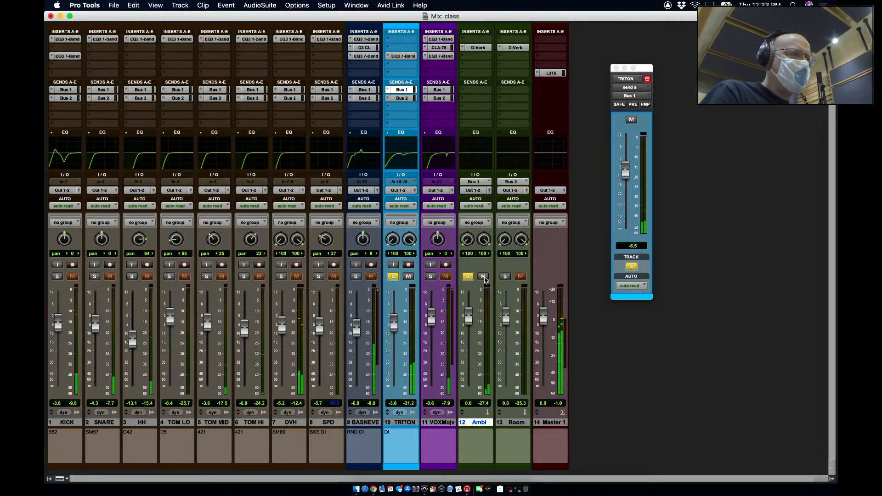
{"action": "key", "text": "space"}
- Clear the solos on Ambi and TRITON, and set TRITON's volume to -2.7 dB during playback
{"action": "left_click", "coordinate": [468, 278]}
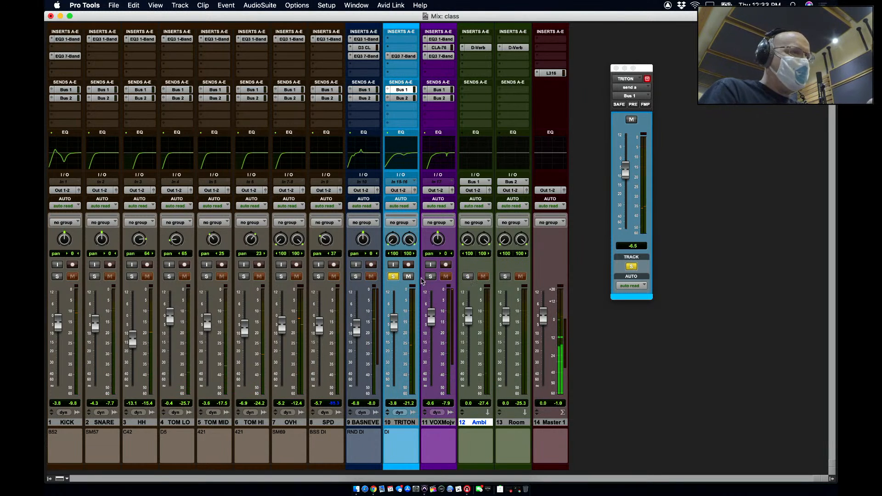
{"action": "left_click", "coordinate": [396, 277]}
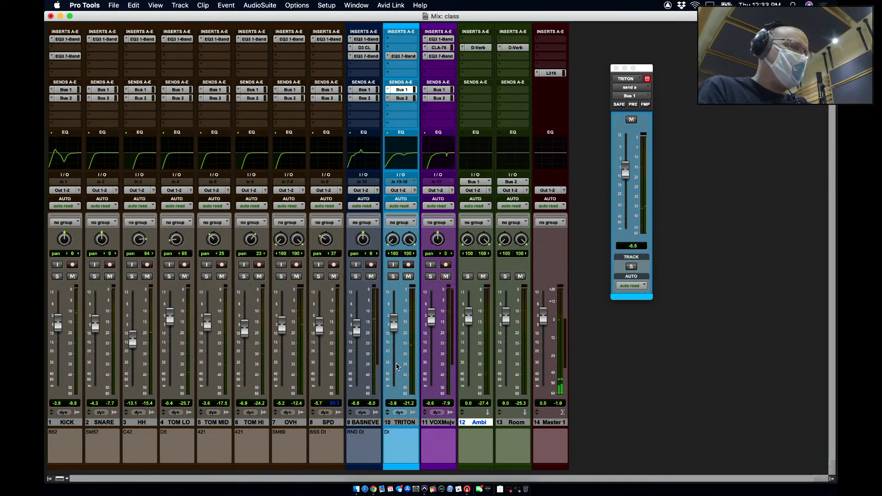
{"action": "key", "text": "space"}
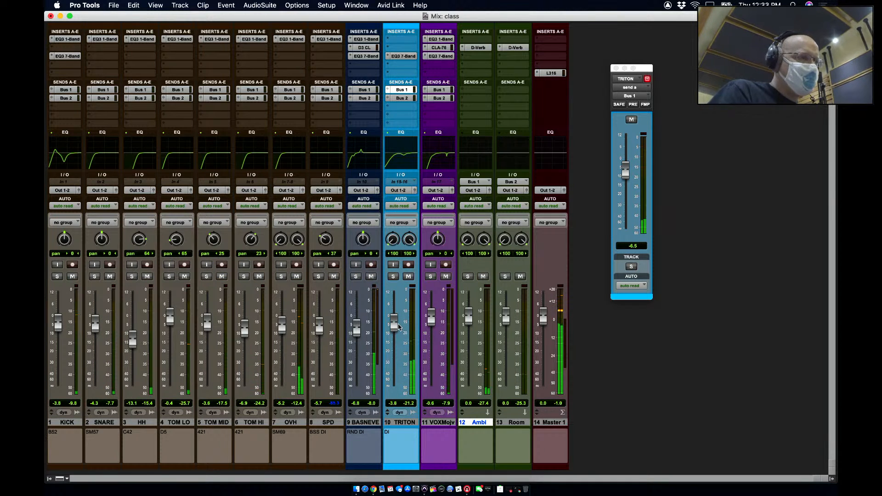
{"action": "left_click_drag", "start_coordinate": [399, 328], "coordinate": [399, 324]}
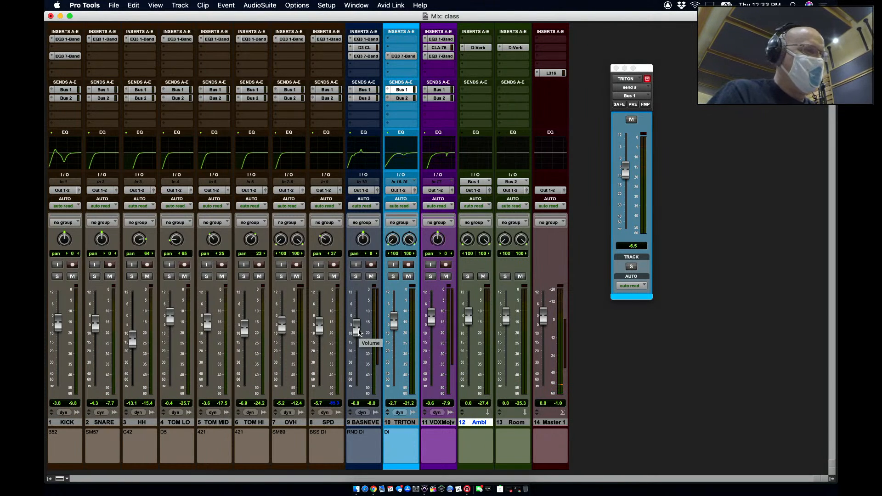
- Remove the Bus 2 and Bus 1 sends from the BASNEVE track
{"action": "left_click", "coordinate": [351, 98]}
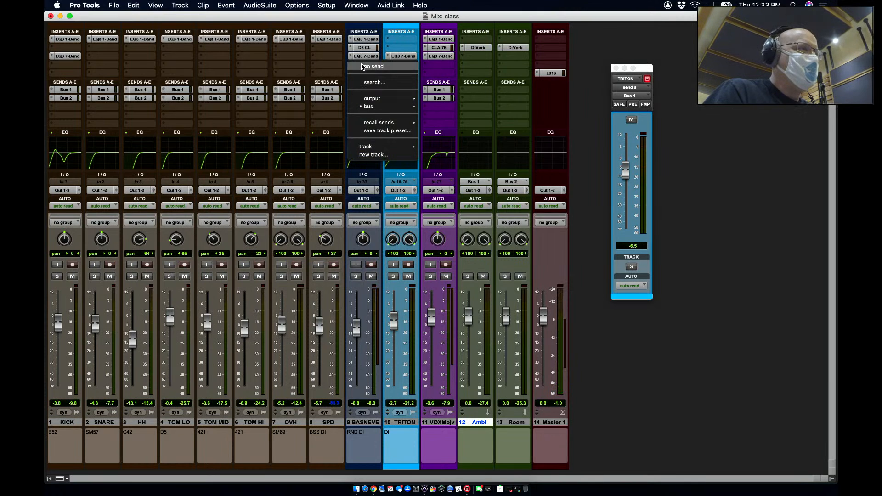
{"action": "left_click", "coordinate": [354, 67]}
{"action": "left_click", "coordinate": [352, 91]}
{"action": "left_click", "coordinate": [369, 58]}
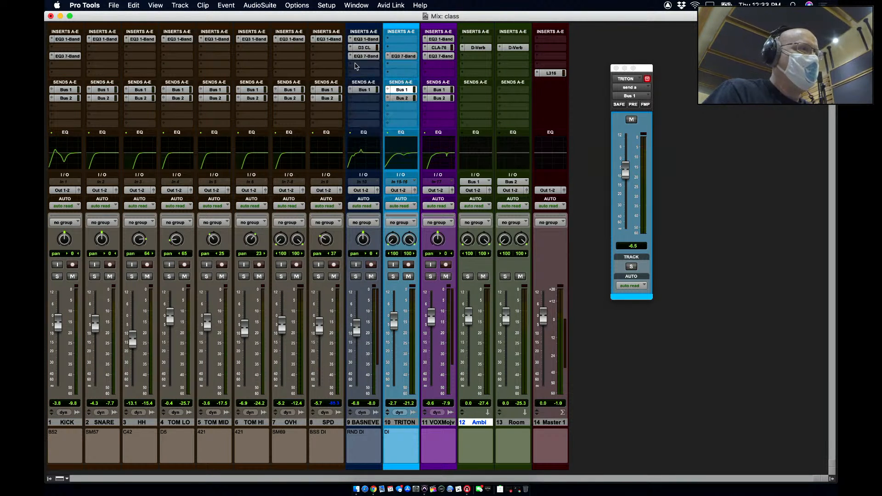
- Remove the Bus 1 and Bus 2 sends from the KICK track
{"action": "left_click", "coordinate": [51, 90]}
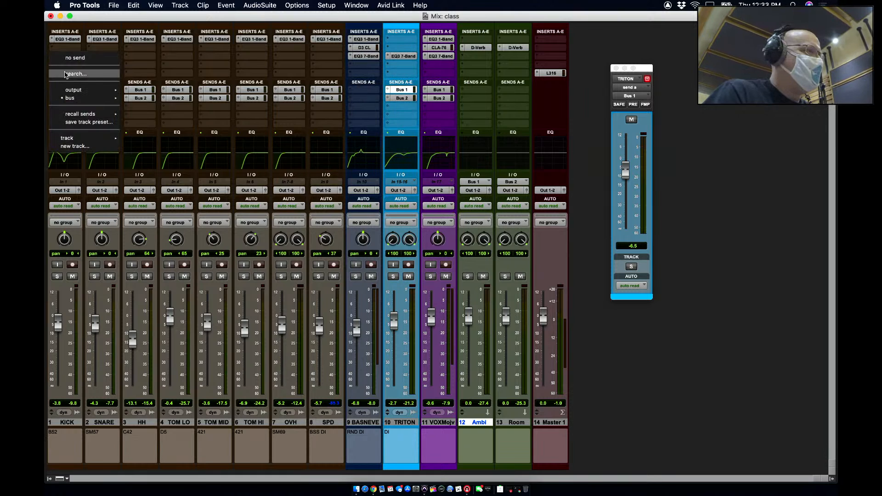
{"action": "left_click", "coordinate": [74, 57]}
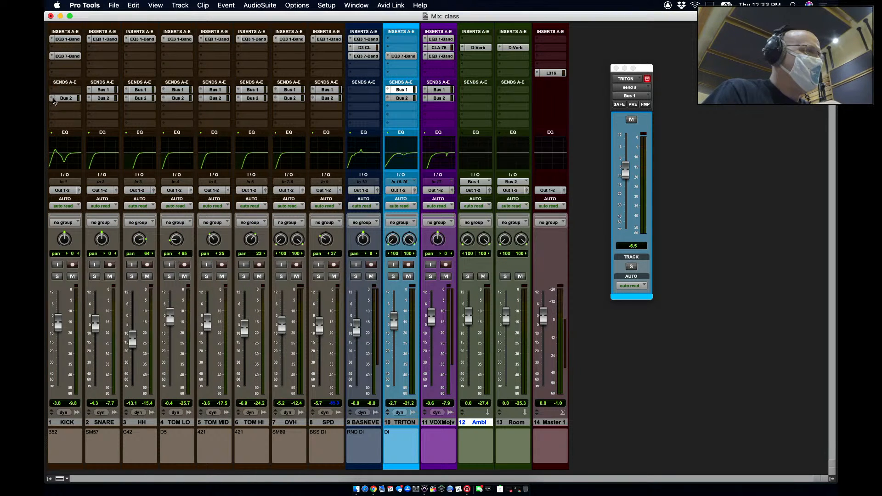
{"action": "left_click", "coordinate": [52, 100]}
{"action": "left_click", "coordinate": [75, 70]}
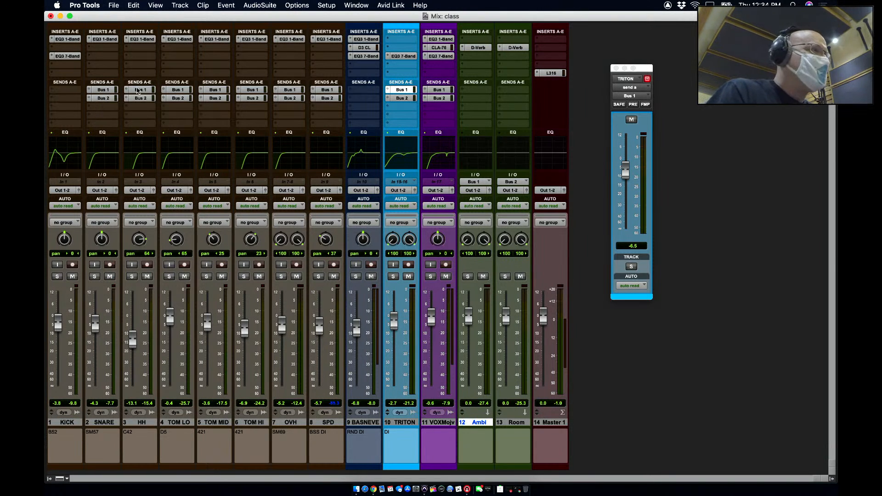
- Make SNARE's Bus 1 send inactive and set its Bus 2 send level to -3.8 dB
{"action": "right_click", "coordinate": [94, 91]}
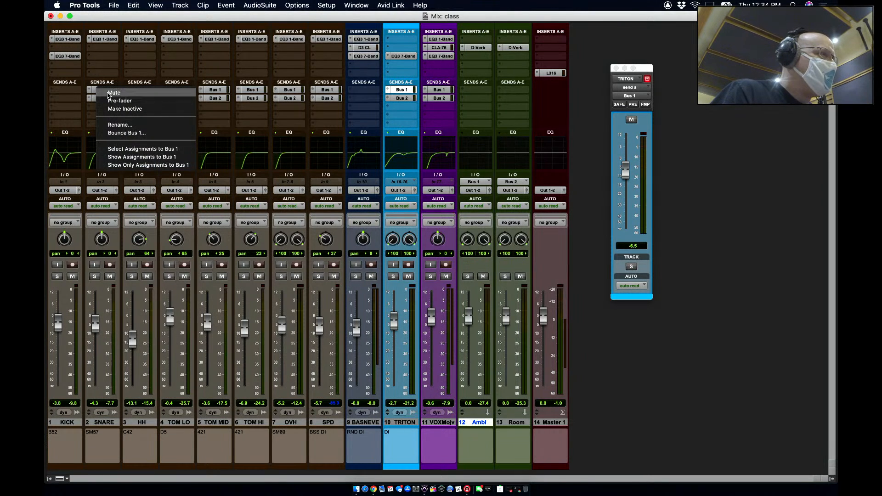
{"action": "left_click", "coordinate": [109, 109]}
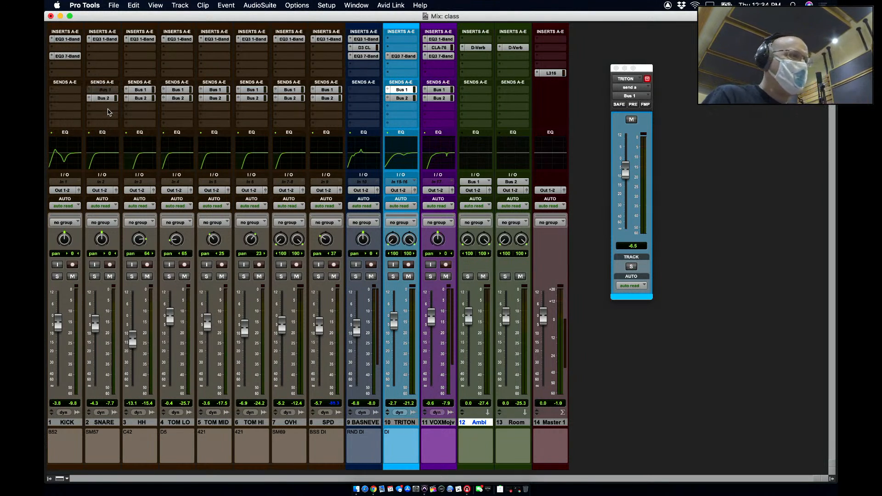
{"action": "left_click", "coordinate": [102, 99]}
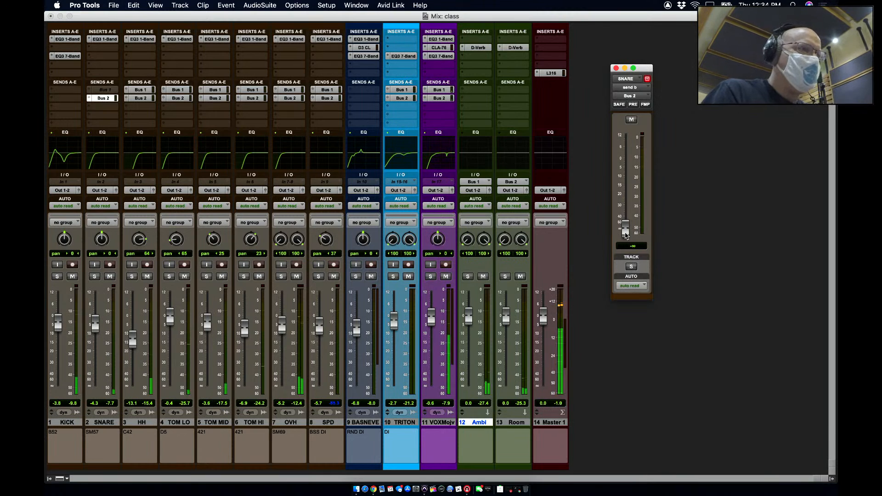
{"action": "left_click_drag", "start_coordinate": [626, 237], "coordinate": [628, 170]}
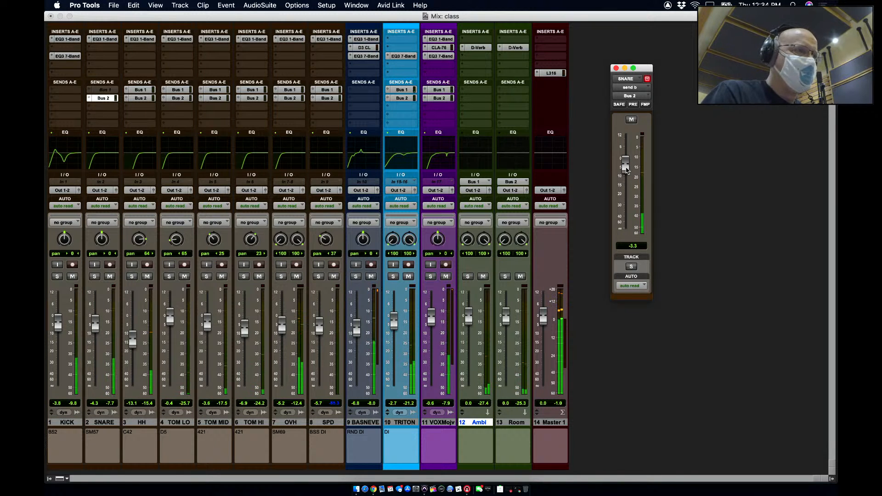
{"action": "left_click_drag", "start_coordinate": [628, 170], "coordinate": [627, 172]}
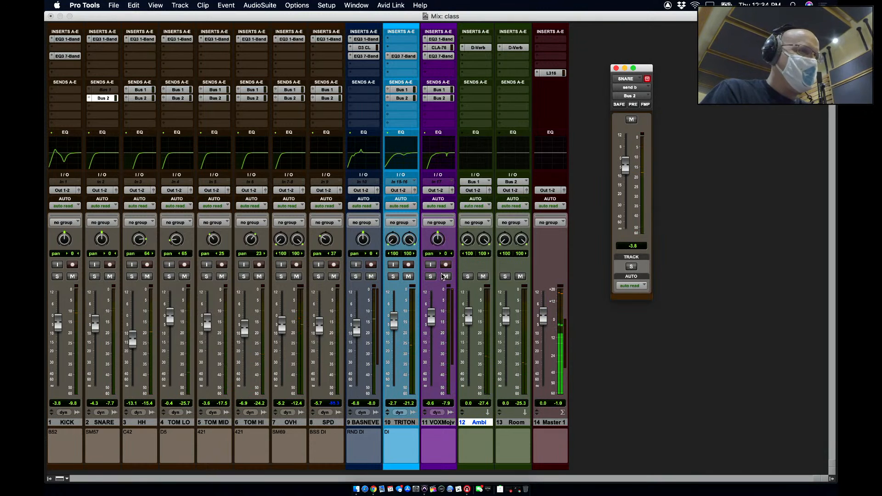
- Mute the VOX Mojave, TRITON and BASNEVE tracks to leave only the drums audible
{"action": "left_click", "coordinate": [446, 276]}
{"action": "left_click", "coordinate": [408, 276]}
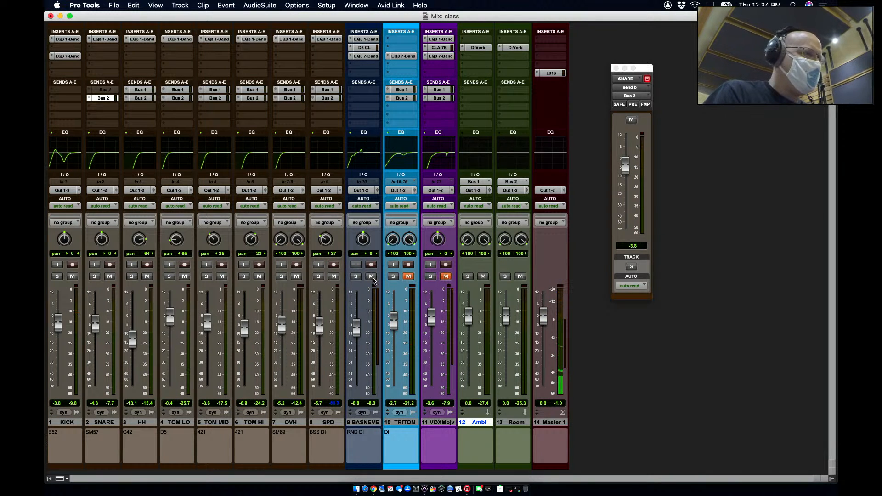
{"action": "left_click", "coordinate": [371, 276]}
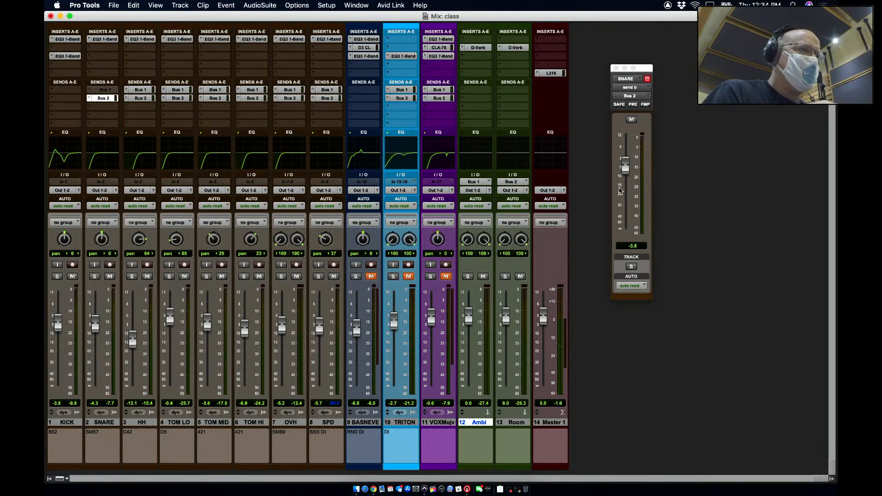
- Compare the snare with and without its Bus 2 send, and set that send level to -8.6 dB
{"action": "left_click", "coordinate": [631, 120]}
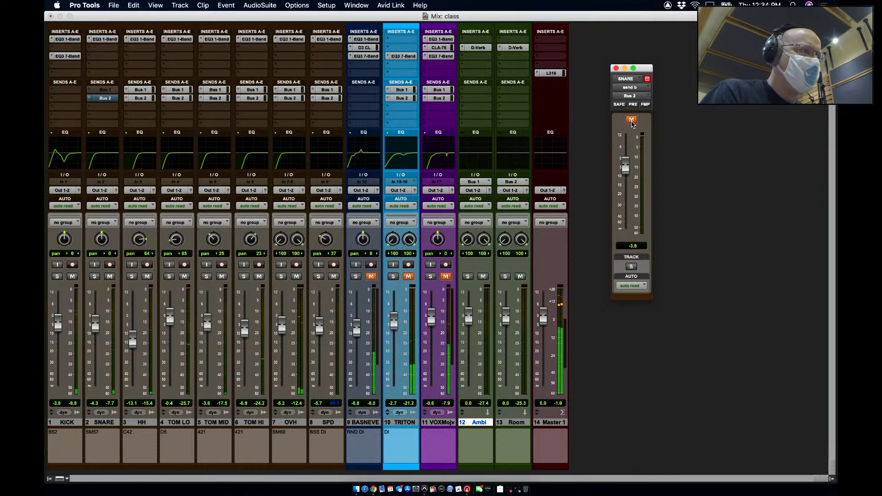
{"action": "left_click", "coordinate": [632, 121]}
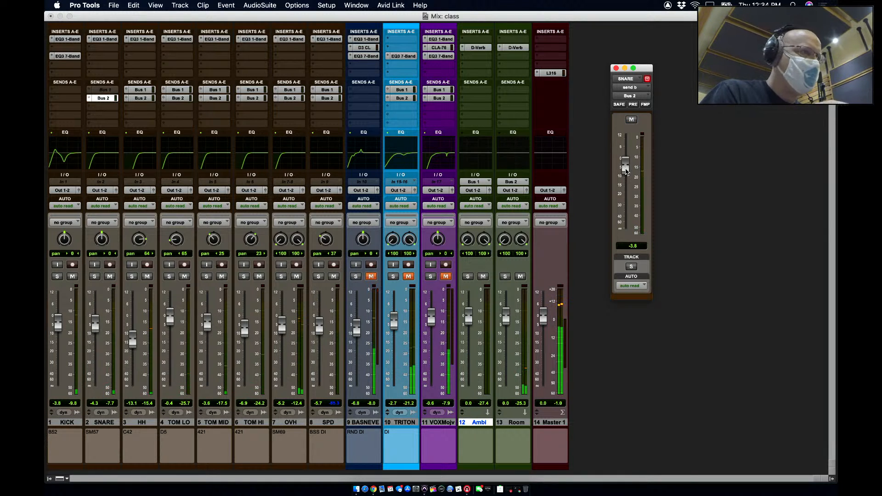
{"action": "left_click_drag", "start_coordinate": [626, 171], "coordinate": [628, 181]}
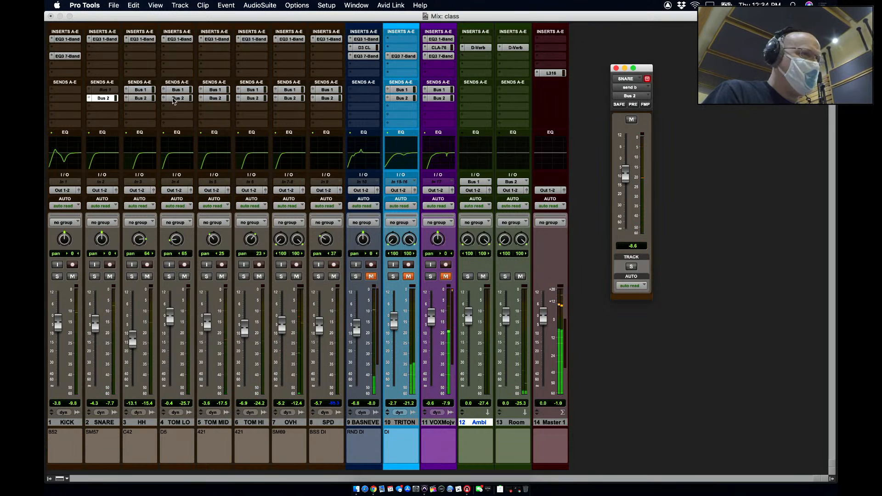
- Set the Bus 2 send levels of TOM LO and TOM MID to 0.0 dB
{"action": "left_click", "coordinate": [174, 99]}
{"action": "left_click_drag", "start_coordinate": [626, 177], "coordinate": [625, 232]}
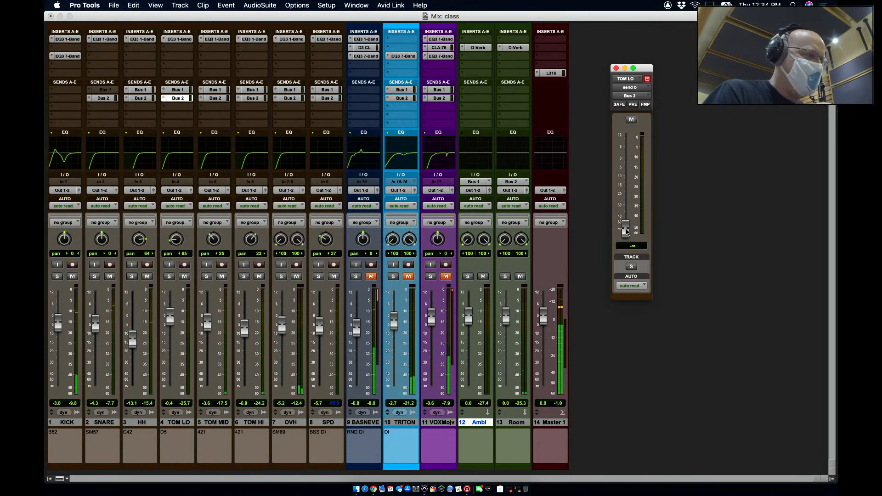
{"action": "left_click", "coordinate": [626, 232], "text": "alt"}
{"action": "left_click", "coordinate": [226, 99]}
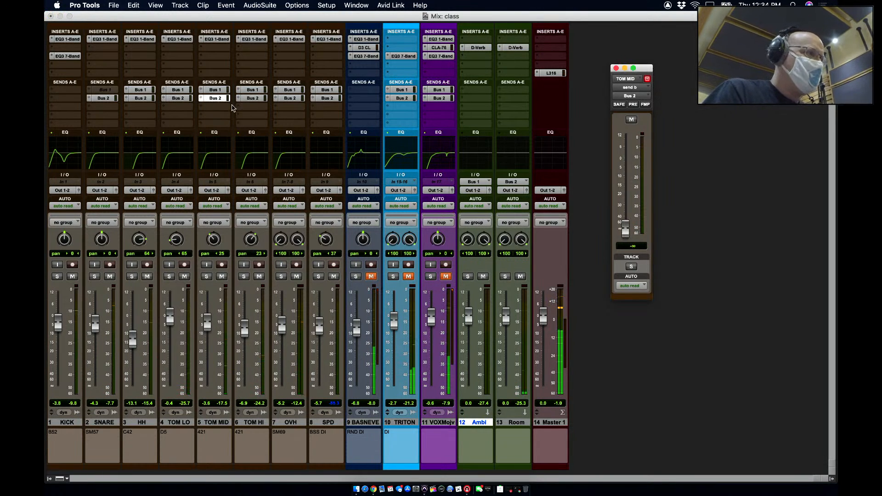
{"action": "left_click", "coordinate": [626, 232], "text": "alt"}
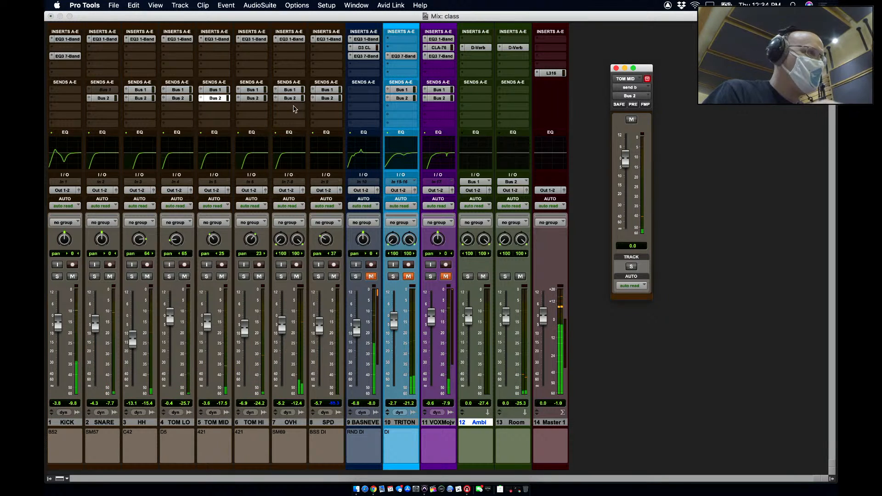
- Set the Bus 2 send level of TOM HI to 0.0 dB
{"action": "left_click", "coordinate": [256, 98]}
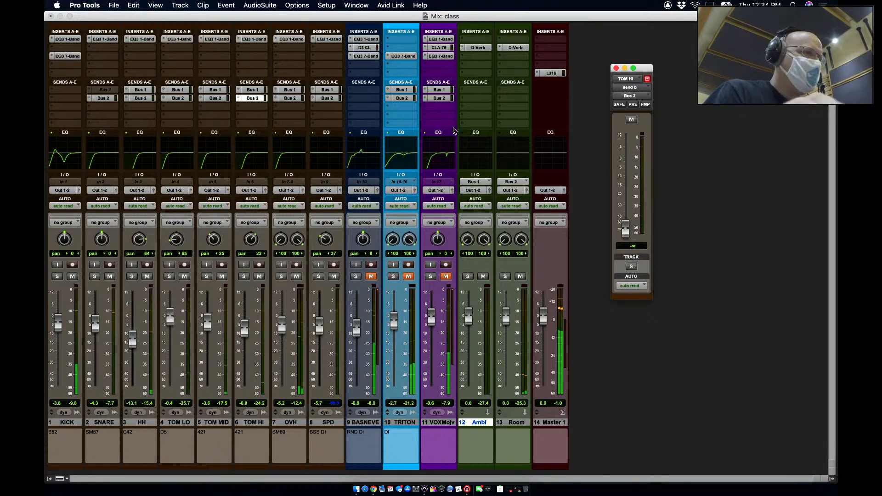
{"action": "left_click", "coordinate": [626, 231], "text": "alt"}
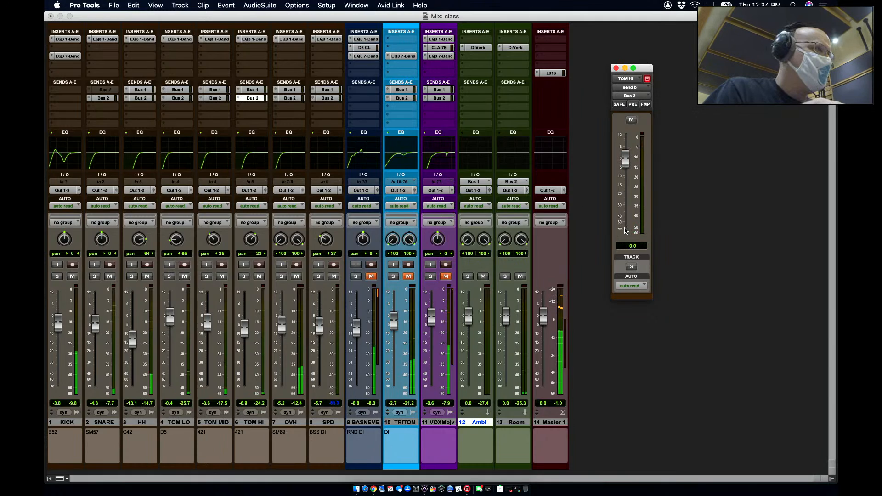
- Replace the timeline selection with a playback start point at 77:16.250 and stop playback
{"action": "key", "text": "super+equal"}
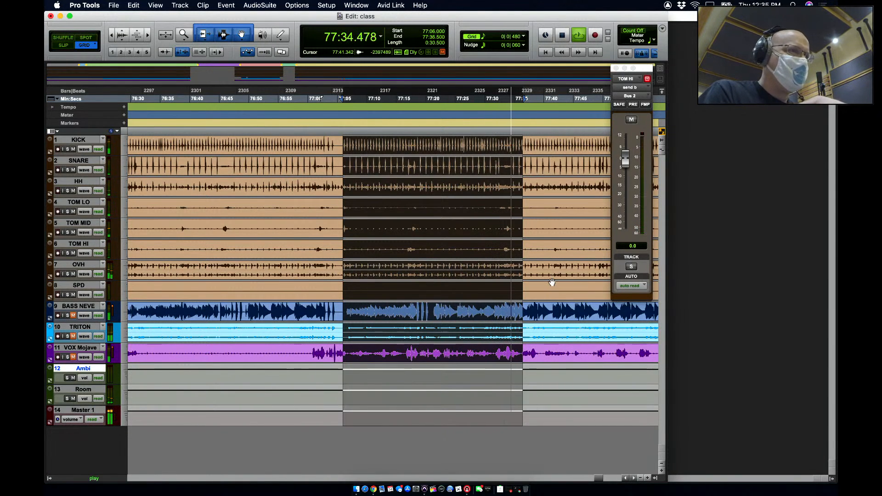
{"action": "left_click", "coordinate": [404, 133]}
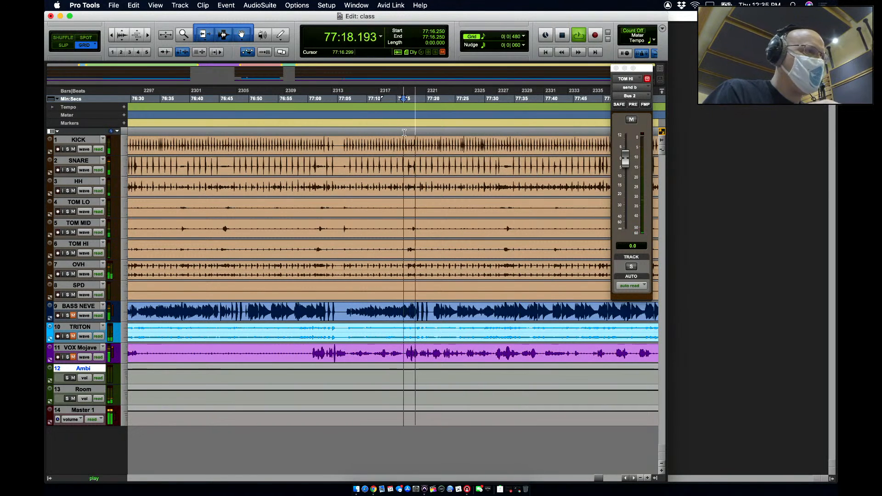
{"action": "key", "text": "space"}
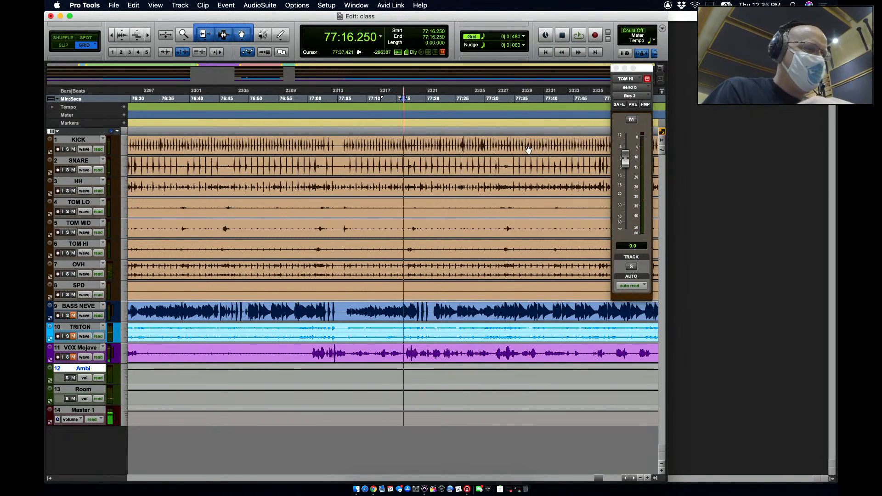
- Unmute the BASNEVE, TRITON and VOX Mojave tracks in the mixer
{"action": "key", "text": "super+equal"}
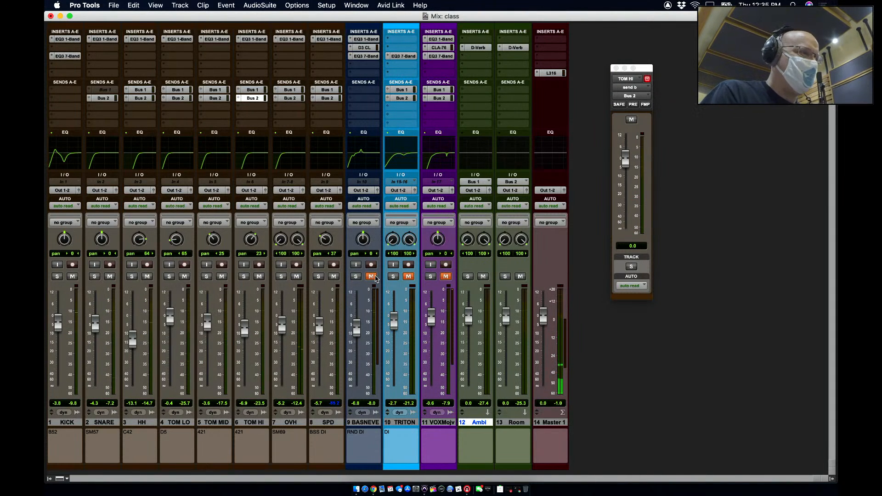
{"action": "left_click", "coordinate": [371, 276]}
{"action": "left_click", "coordinate": [408, 276]}
{"action": "left_click", "coordinate": [446, 276]}
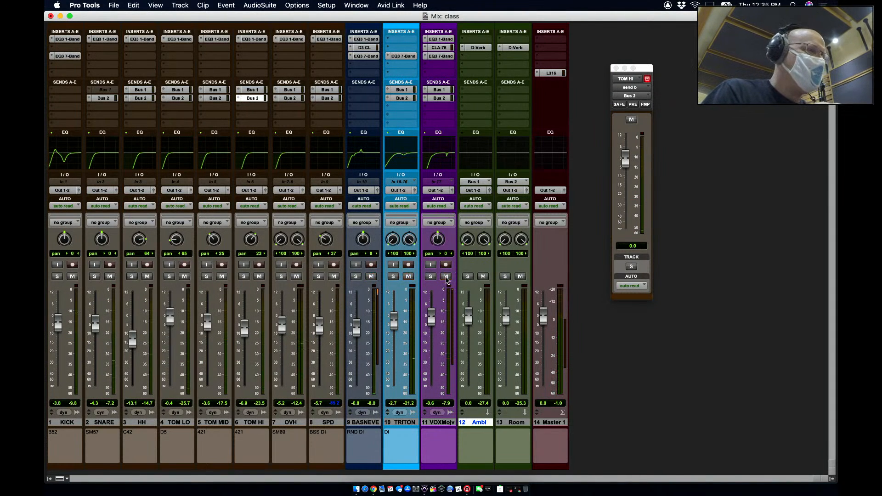
- Play the full mix and raise the KICK and SNARE faders to -3.0 dB
{"action": "key", "text": "space"}
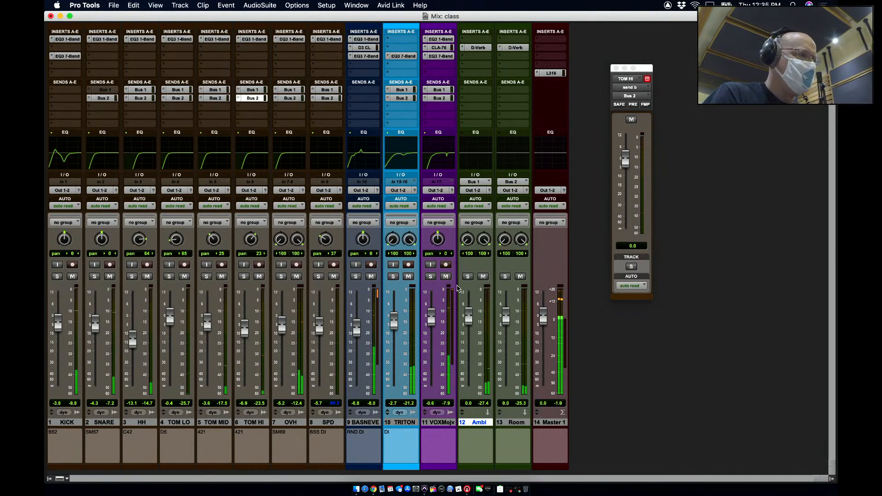
{"action": "left_click_drag", "start_coordinate": [58, 324], "coordinate": [93, 321]}
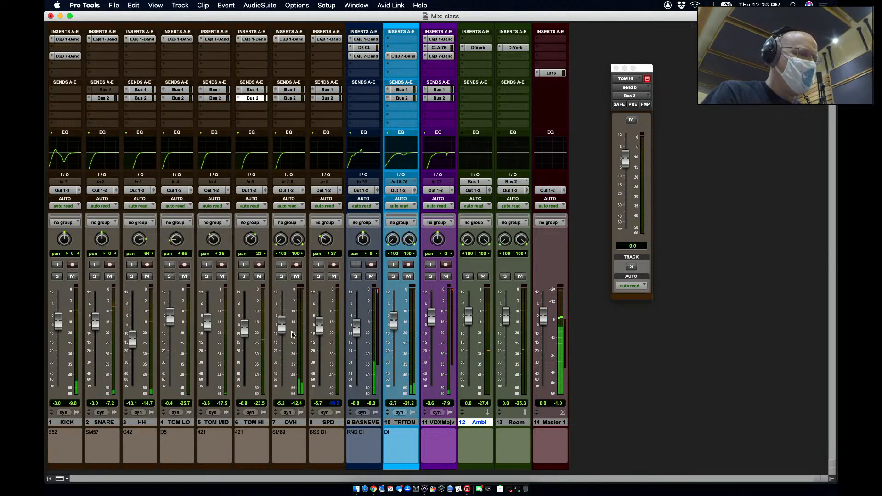
- Compare the mix with and without reverb by muting and unmuting the Ambi and Room tracks
{"action": "left_click", "coordinate": [483, 276]}
{"action": "left_click", "coordinate": [520, 276]}
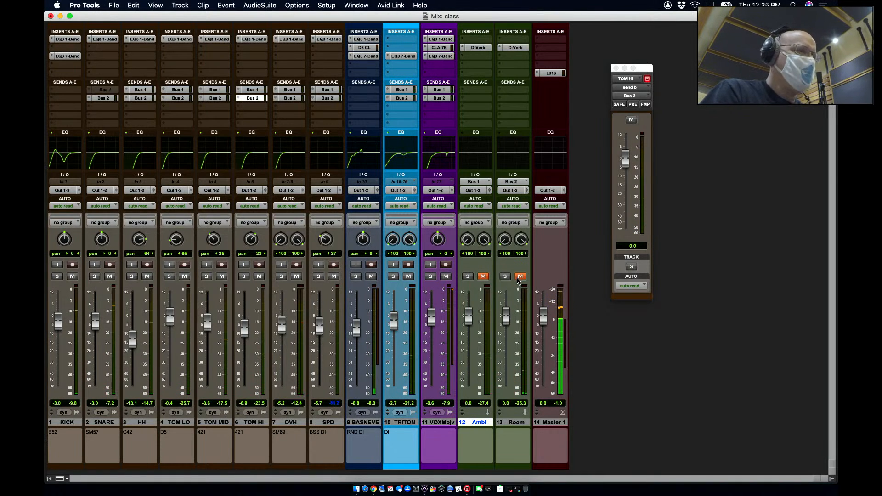
{"action": "left_click", "coordinate": [520, 276]}
{"action": "left_click", "coordinate": [472, 277]}
{"action": "left_click", "coordinate": [483, 277]}
{"action": "left_click", "coordinate": [468, 277]}
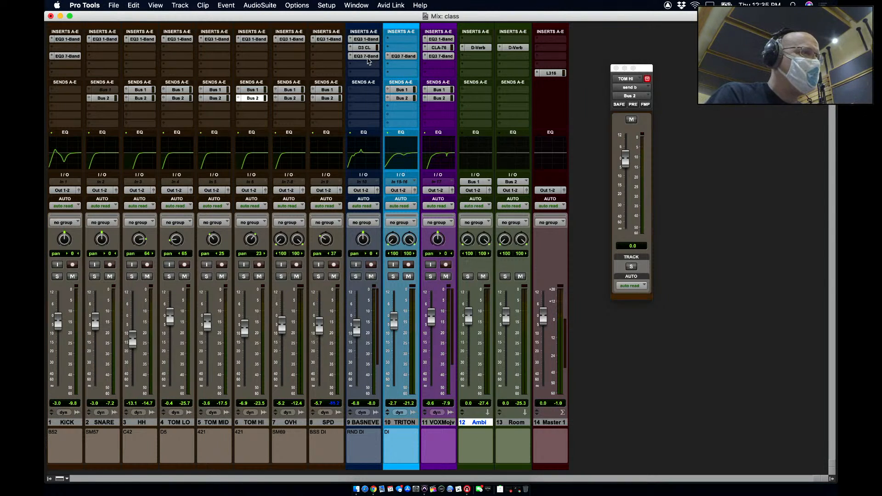
- Review the EQ3 7-Band curves on the BASS NEVE, KICK, VOX Mojave and TRITON tracks
{"action": "left_click", "coordinate": [367, 58]}
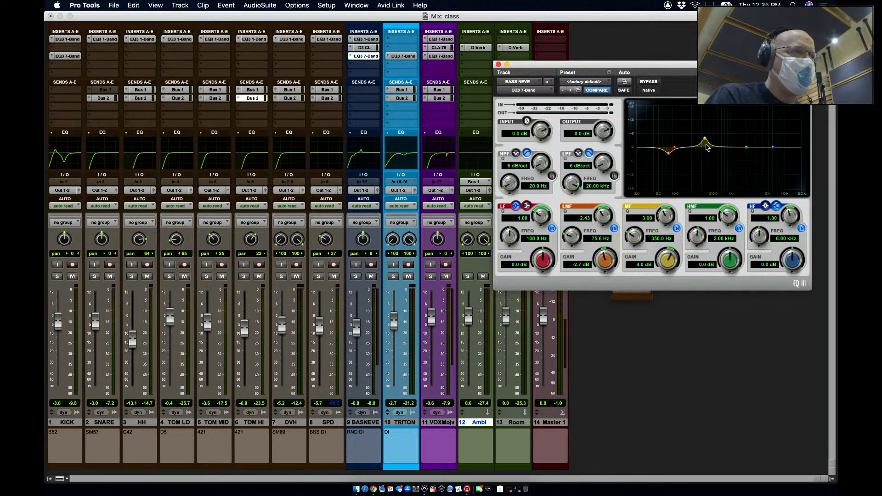
{"action": "left_click", "coordinate": [444, 57]}
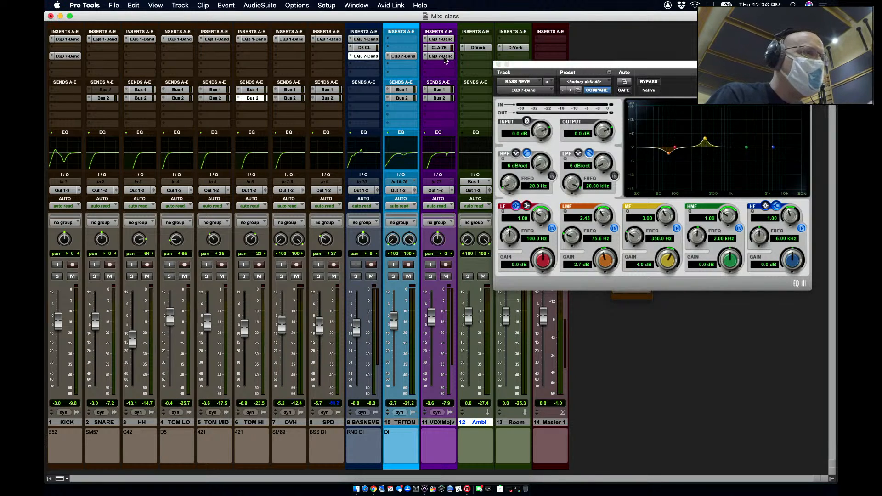
{"action": "left_click", "coordinate": [64, 56]}
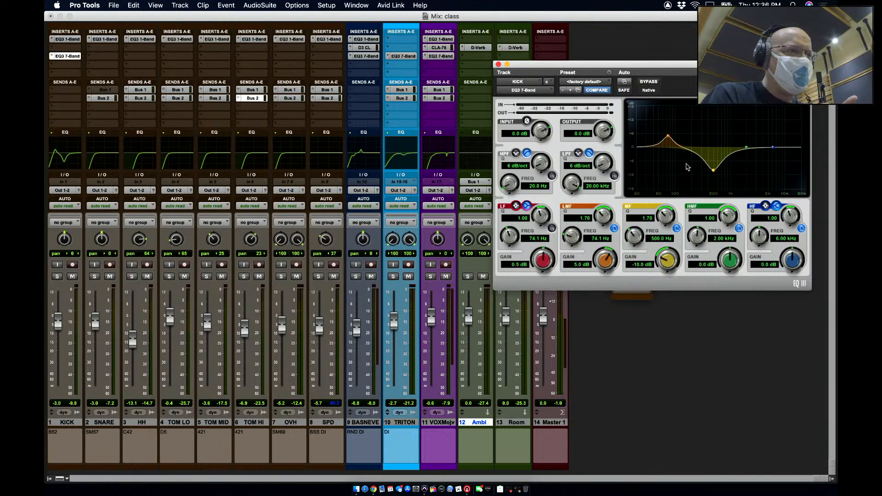
{"action": "left_click", "coordinate": [499, 65]}
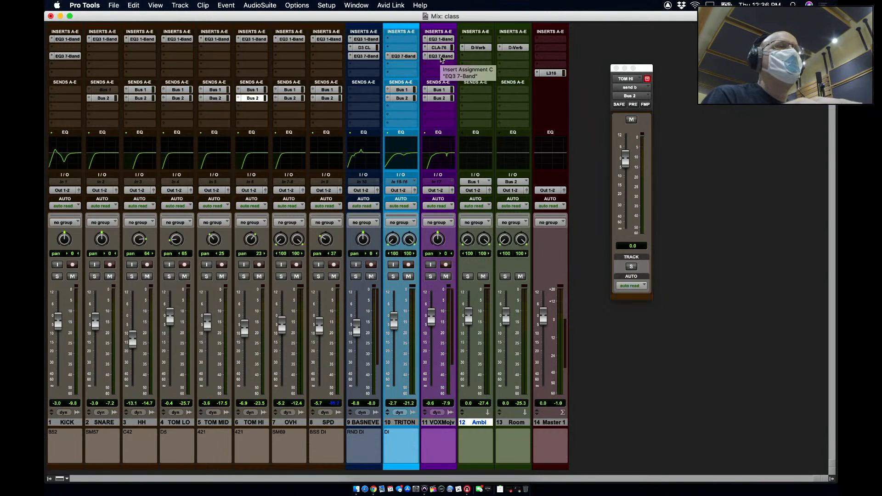
{"action": "left_click", "coordinate": [440, 57]}
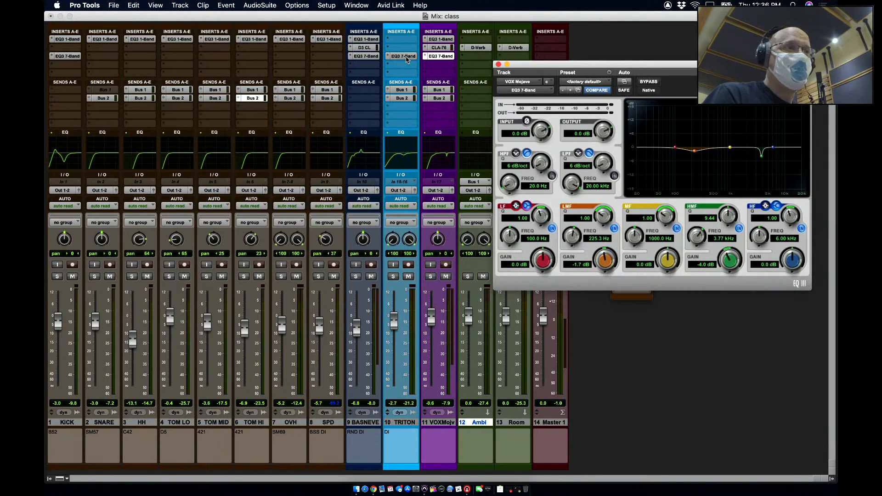
{"action": "left_click", "coordinate": [406, 57]}
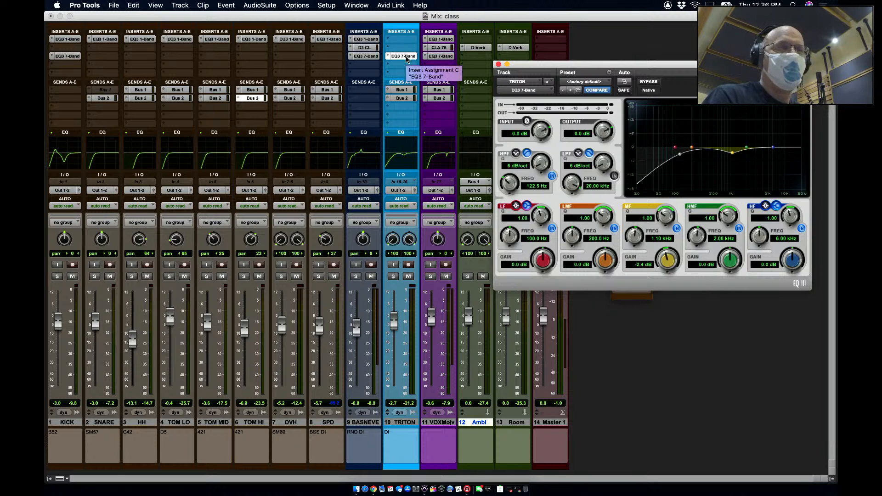
{"action": "left_click", "coordinate": [317, 36]}
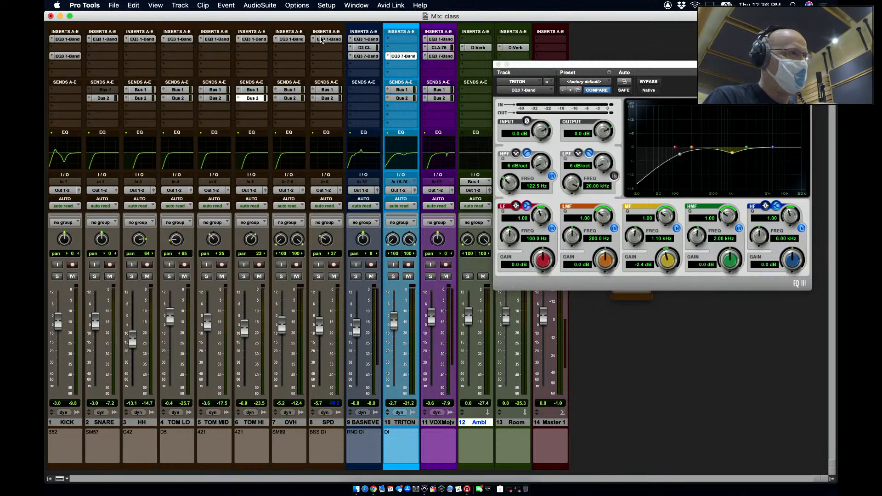
{"action": "left_click", "coordinate": [366, 56]}
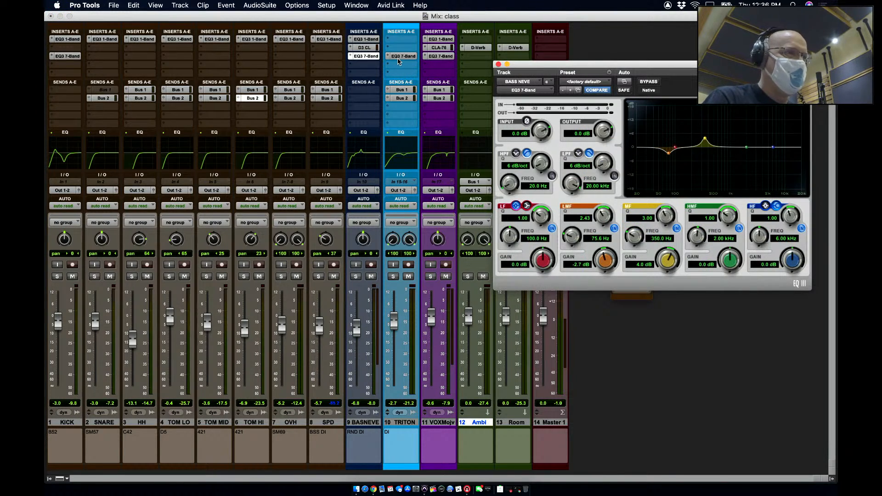
{"action": "left_click", "coordinate": [436, 57]}
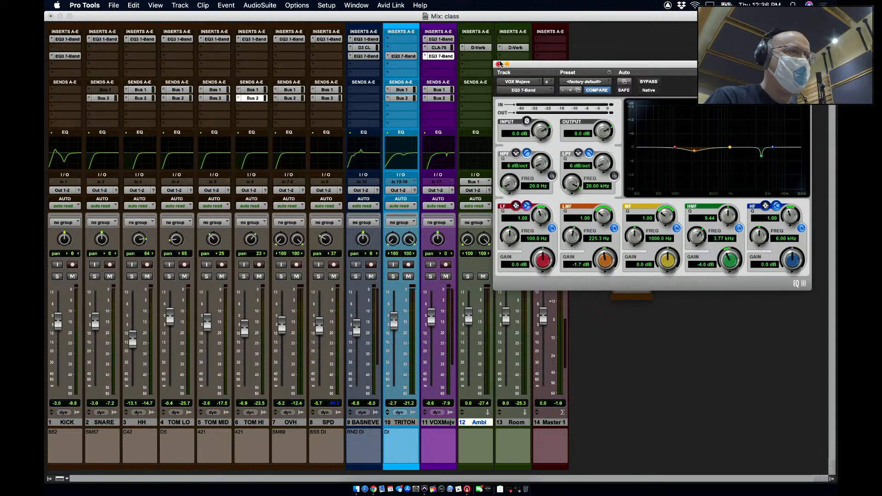
{"action": "left_click", "coordinate": [498, 64]}
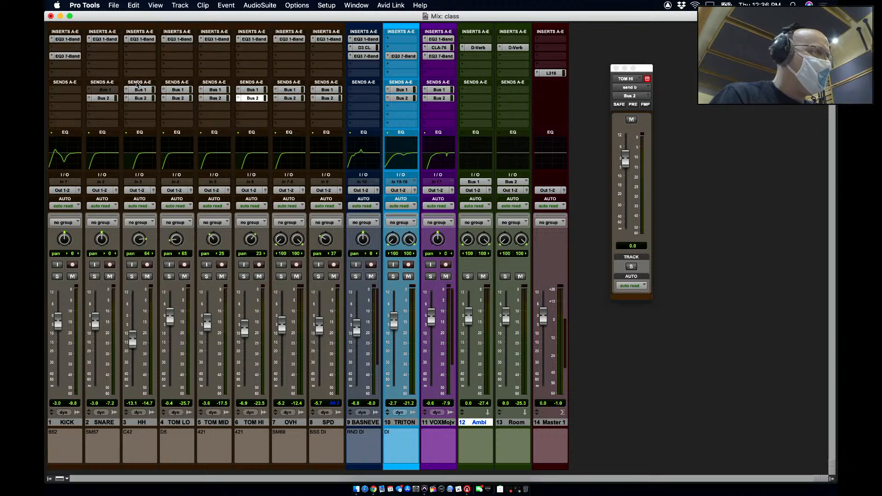
{"action": "left_click", "coordinate": [137, 84]}
{"action": "left_click", "coordinate": [138, 84]}
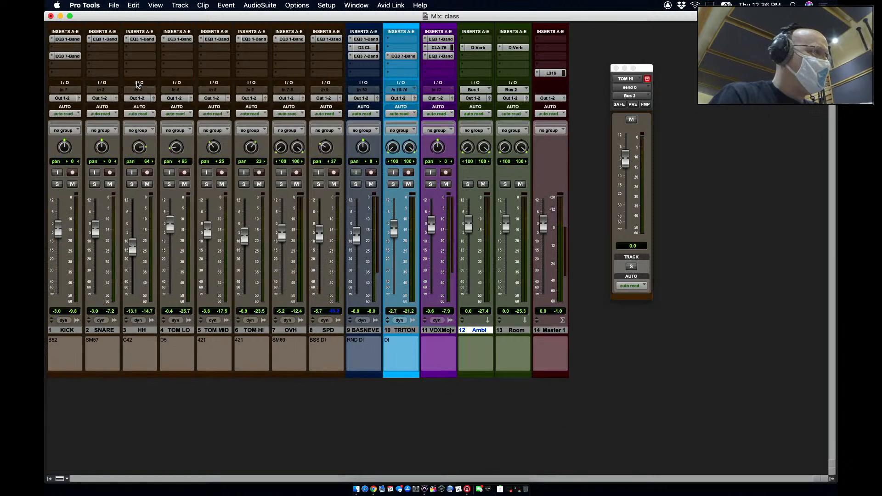
{"action": "left_click", "coordinate": [64, 479]}
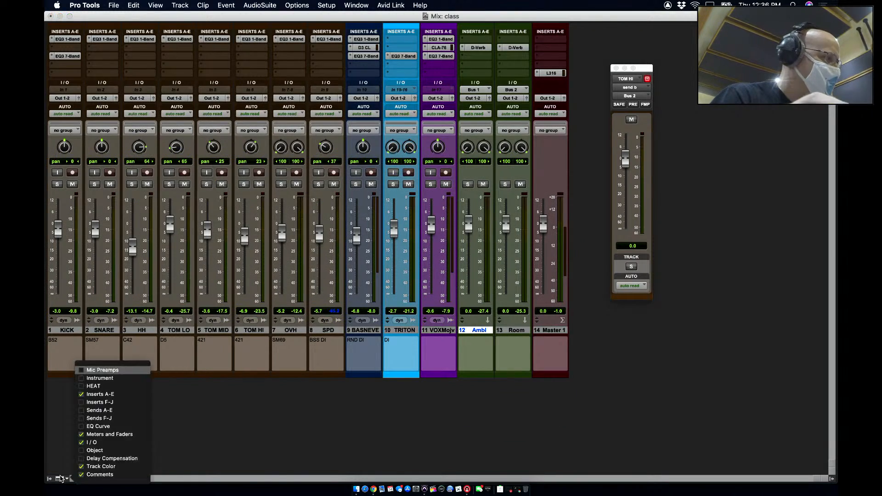
{"action": "left_click", "coordinate": [83, 411]}
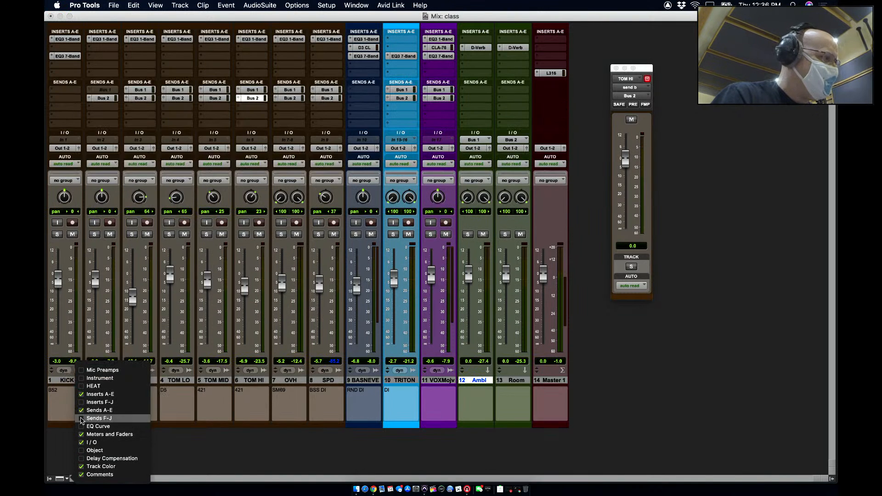
{"action": "left_click", "coordinate": [83, 426]}
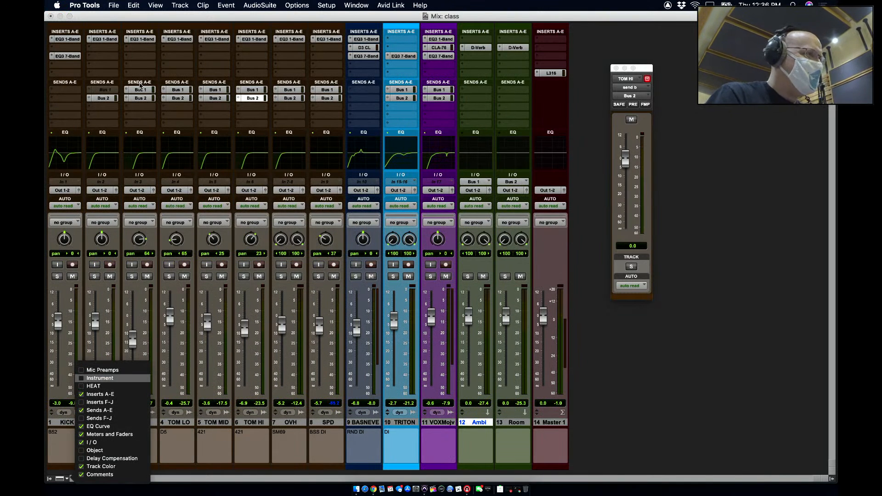
{"action": "left_click", "coordinate": [140, 83]}
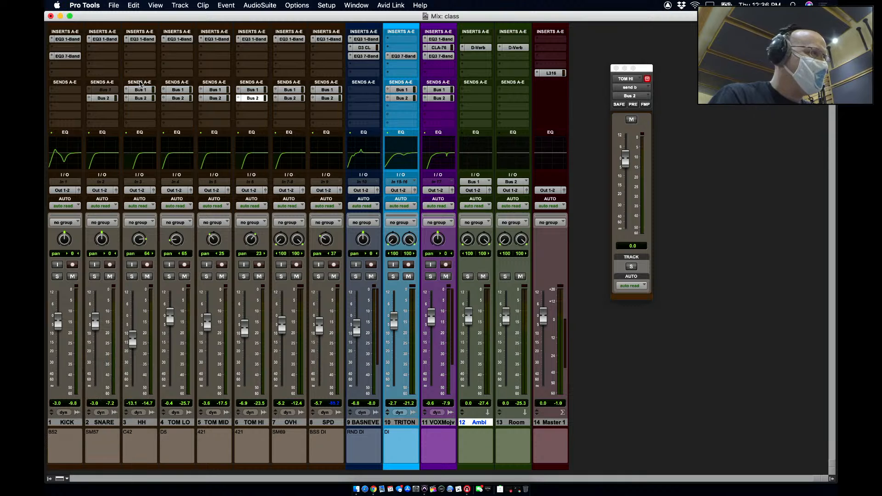
- Expand the Bus 1 and Bus 2 send controls on all mixer channels and close the TOM HI send window
{"action": "left_click", "coordinate": [127, 90], "text": "ctrl+super"}
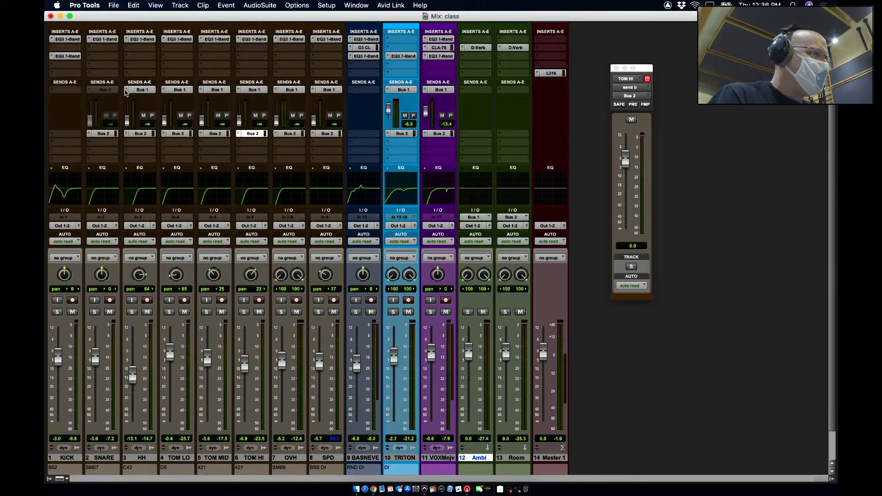
{"action": "left_click", "coordinate": [127, 134], "text": "ctrl+super"}
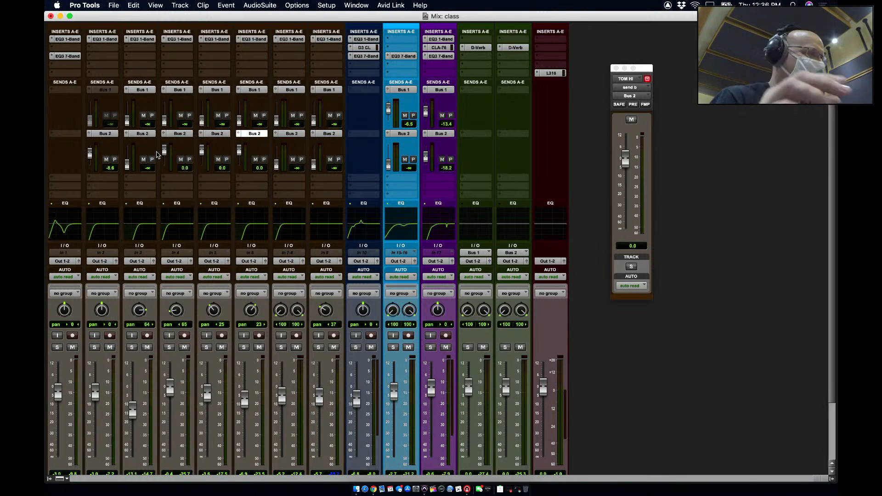
{"action": "left_click", "coordinate": [128, 135], "text": "ctrl+super"}
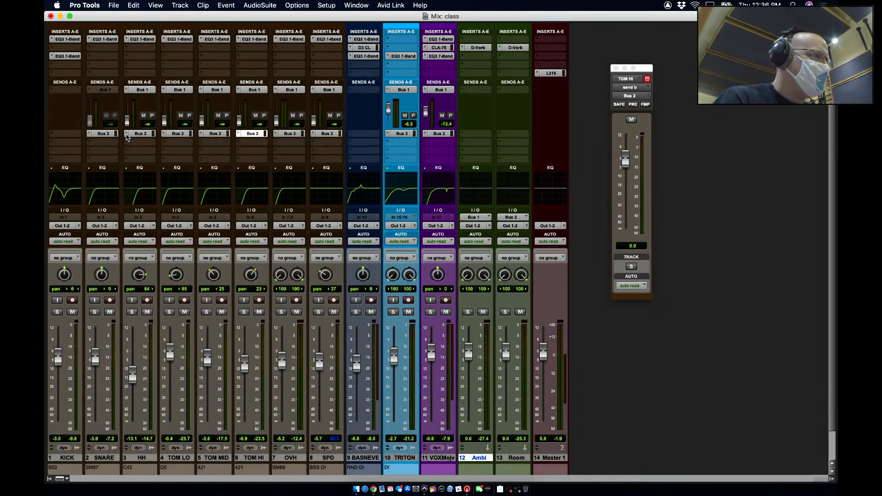
{"action": "left_click", "coordinate": [127, 135], "text": "ctrl+super"}
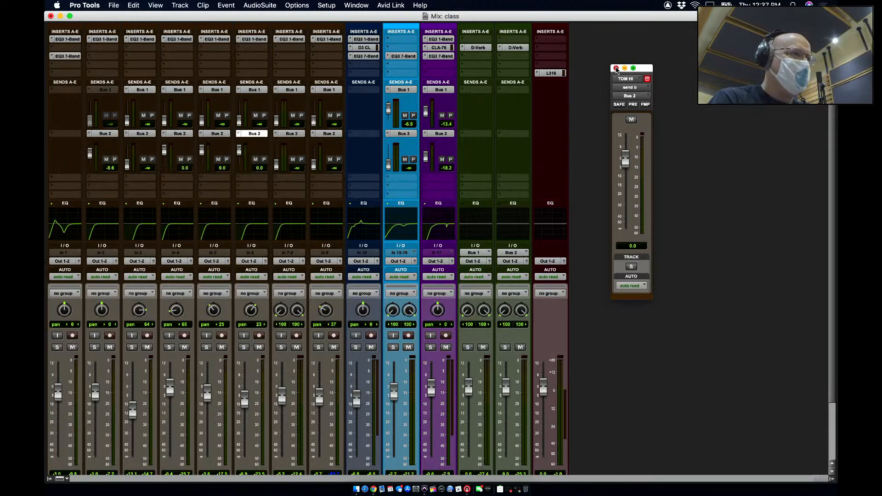
{"action": "left_click", "coordinate": [616, 68]}
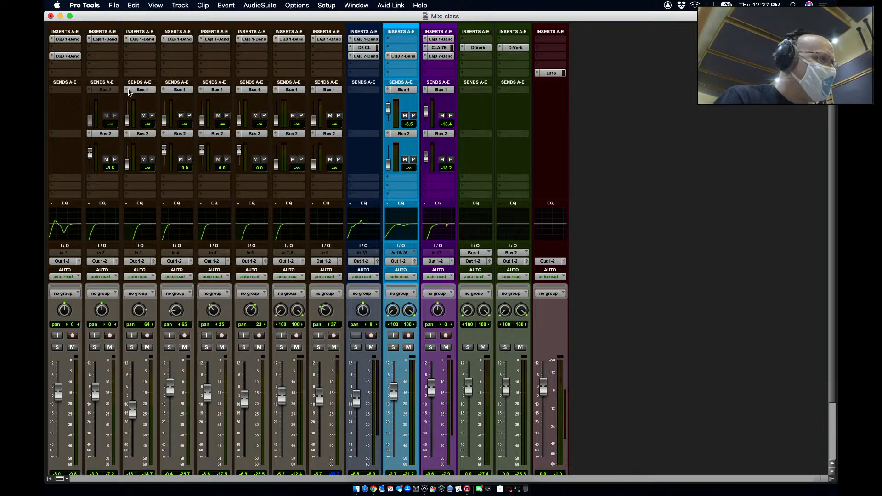
- Mute the Bus 1 sends on HH, TOM LO, TOM MID, TOM HI, OVH and SPD
{"action": "left_click", "coordinate": [134, 92], "text": "ctrl+super"}
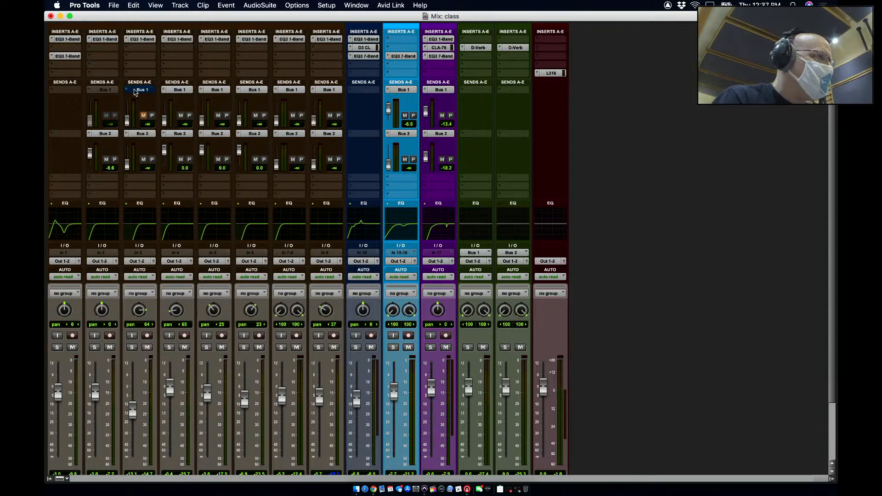
{"action": "left_click", "coordinate": [171, 94], "text": "ctrl+super"}
{"action": "left_click", "coordinate": [210, 94], "text": "ctrl+super"}
{"action": "left_click", "coordinate": [248, 91], "text": "ctrl+super"}
{"action": "left_click", "coordinate": [281, 91], "text": "ctrl+super"}
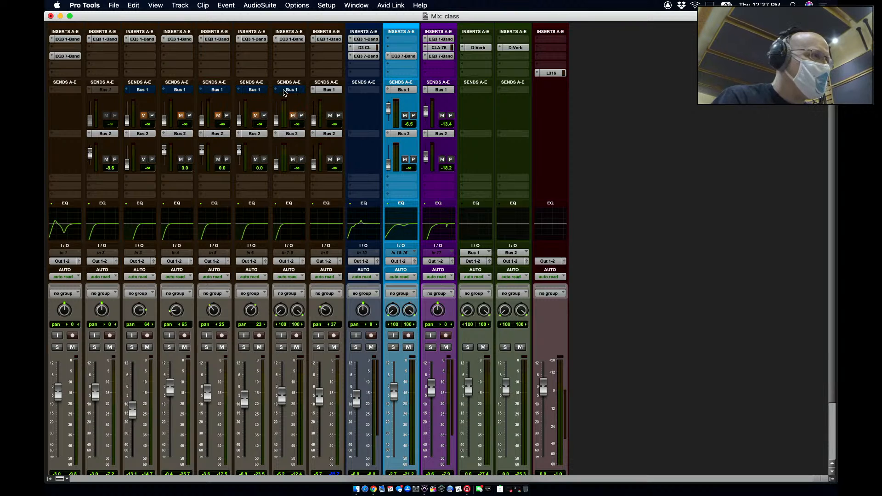
{"action": "left_click", "coordinate": [319, 91], "text": "ctrl+super"}
- Mute the Bus 2 sends on OVH, SPD and HH
{"action": "left_click", "coordinate": [296, 135], "text": "ctrl+super"}
{"action": "left_click", "coordinate": [319, 135], "text": "ctrl+super"}
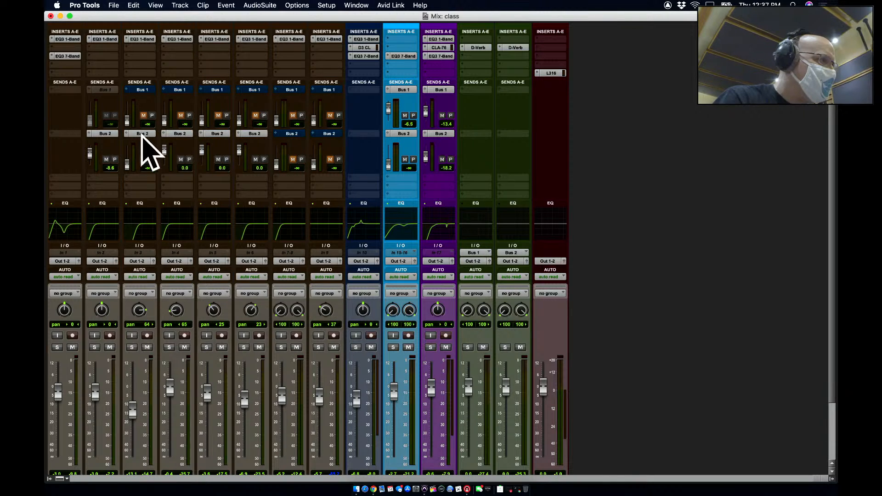
{"action": "left_click", "coordinate": [144, 160]}
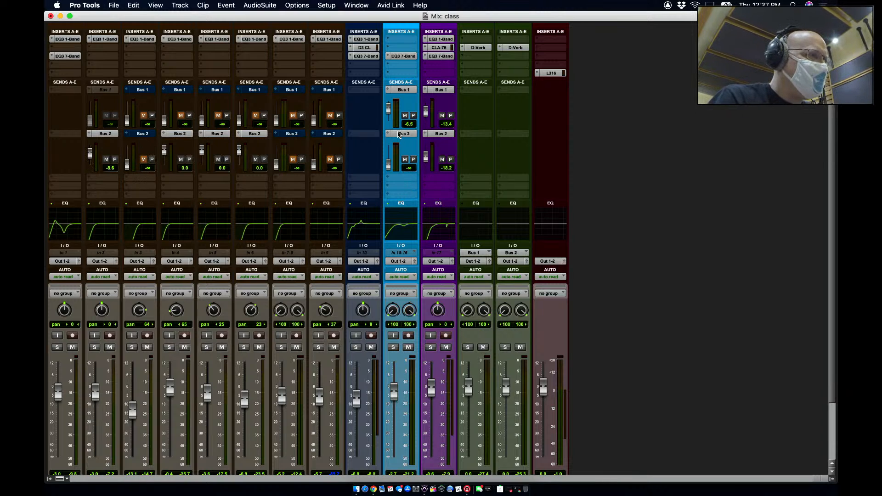
- Mute the Bus 2 send on TRITON and collapse the Bus 2 send controls on all channels
{"action": "left_click", "coordinate": [399, 134], "text": "ctrl+super"}
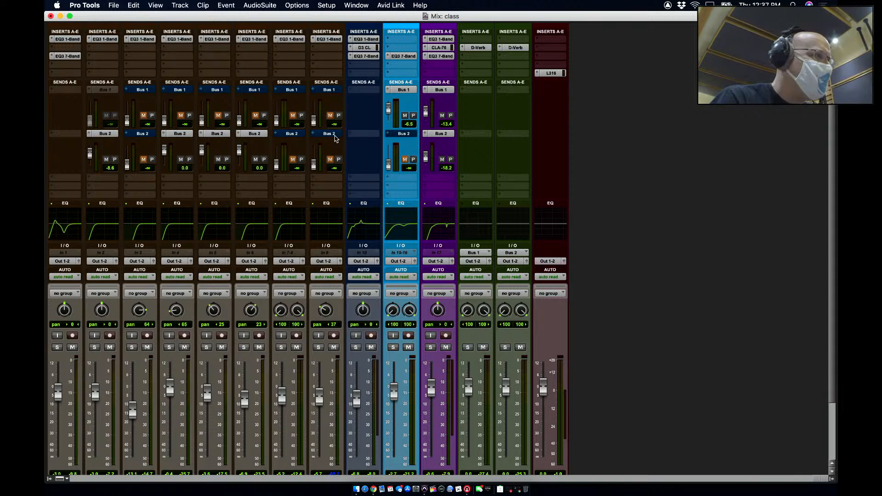
{"action": "left_click", "coordinate": [89, 134], "text": "super"}
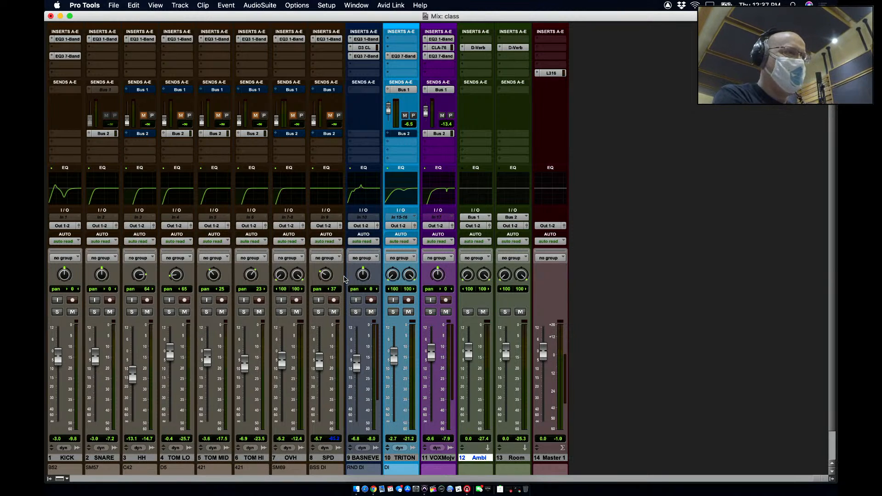
{"action": "key", "text": "space"}
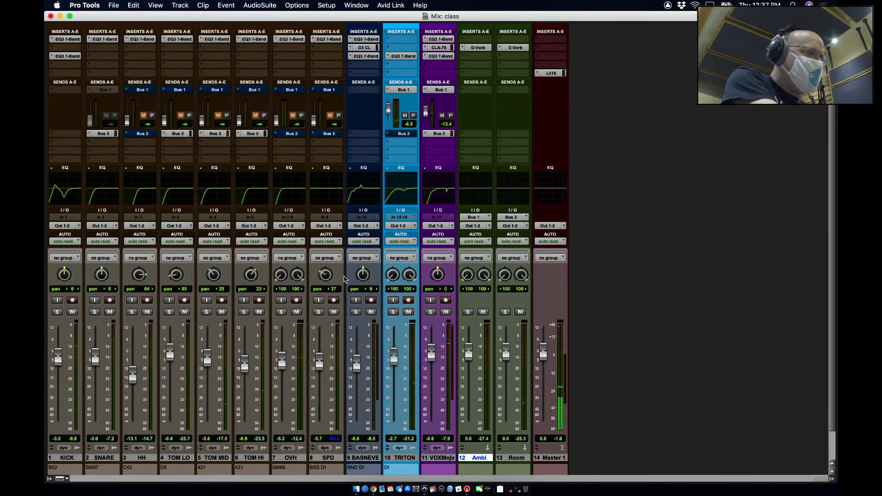
- In the Edit window, select the passage from 77:09.000 to 78:22.500 across all tracks
{"action": "key", "text": "super+equal"}
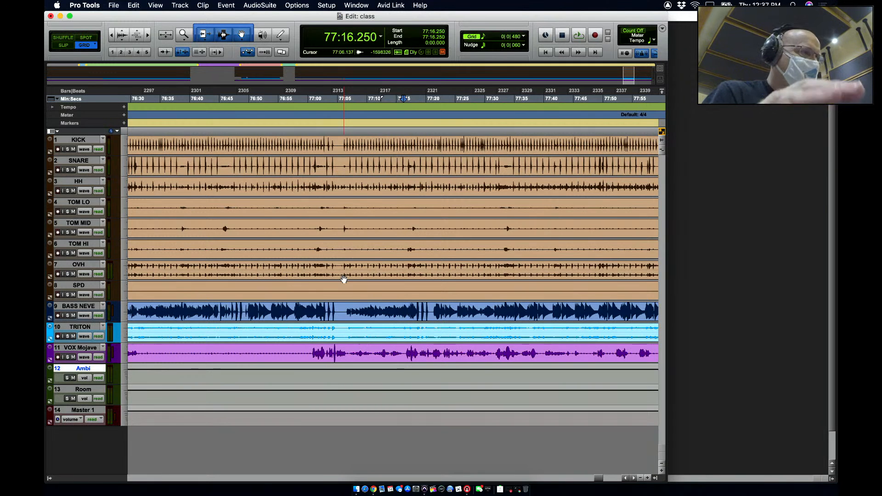
{"action": "left_click", "coordinate": [112, 39]}
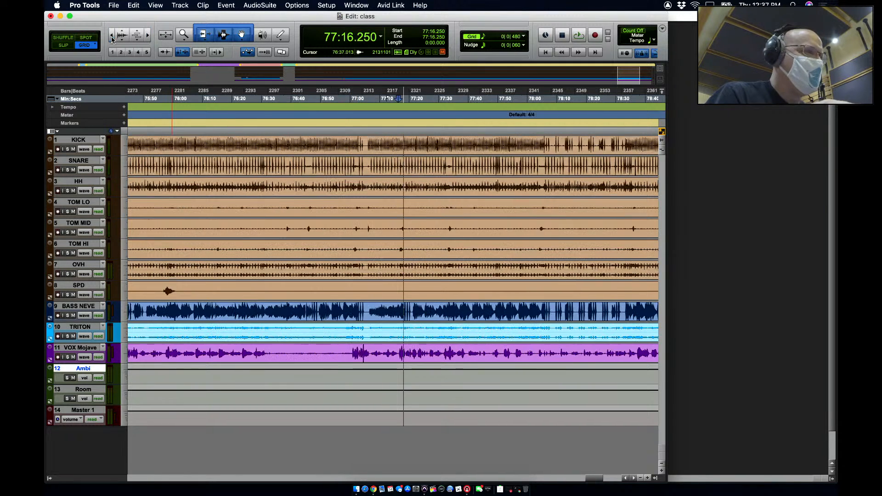
{"action": "left_click", "coordinate": [112, 39]}
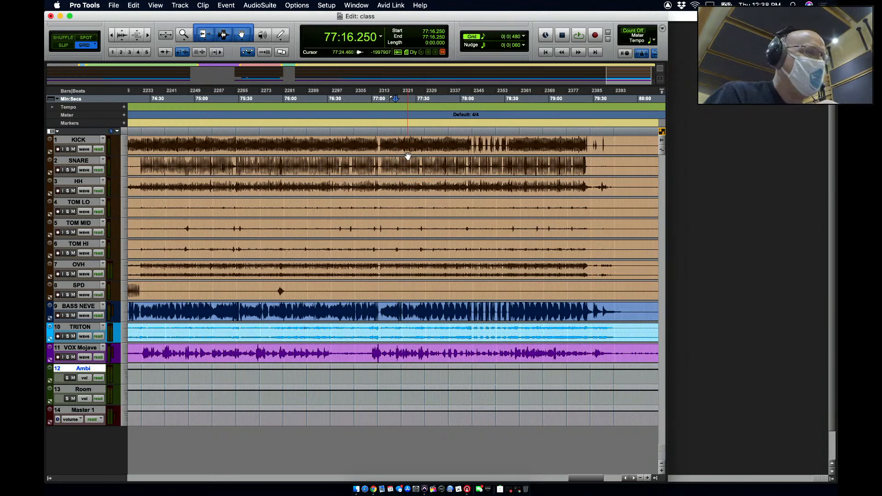
{"action": "left_click_drag", "start_coordinate": [385, 92], "coordinate": [494, 92]}
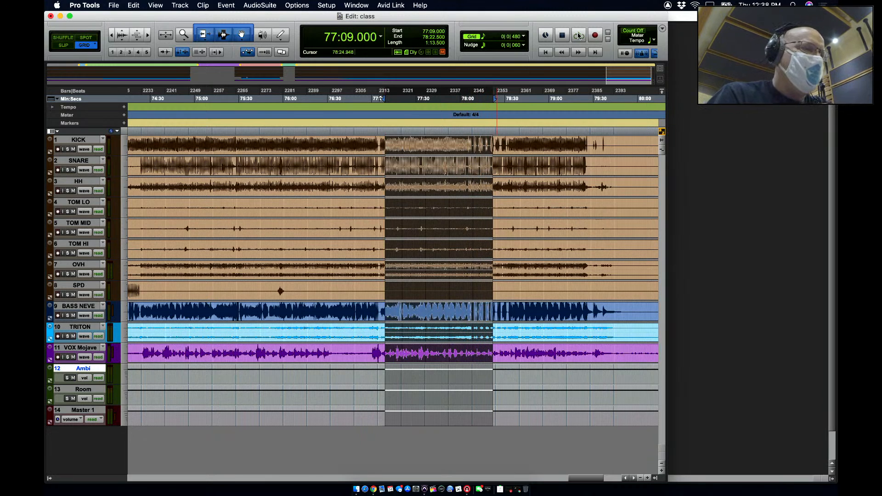
- In the Mix window, shorten the decay of the Ambi channel's D-Verb to 82 ms during playback
{"action": "key", "text": "super+equal"}
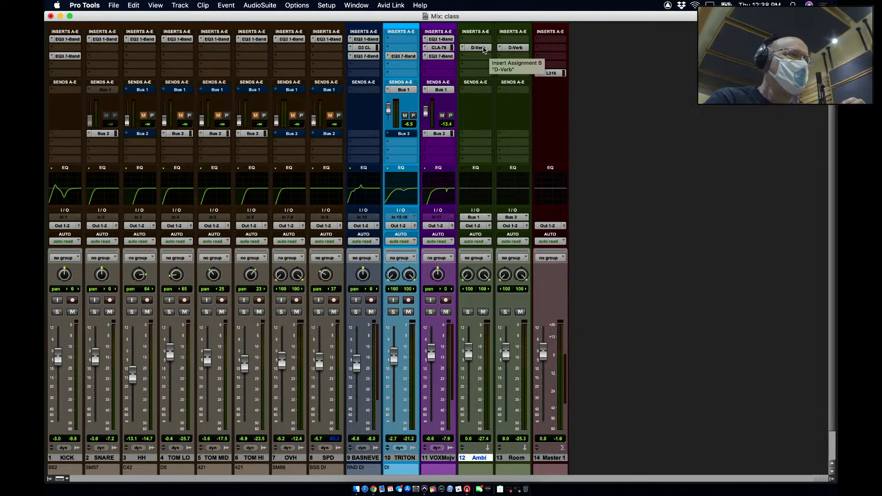
{"action": "left_click", "coordinate": [485, 49]}
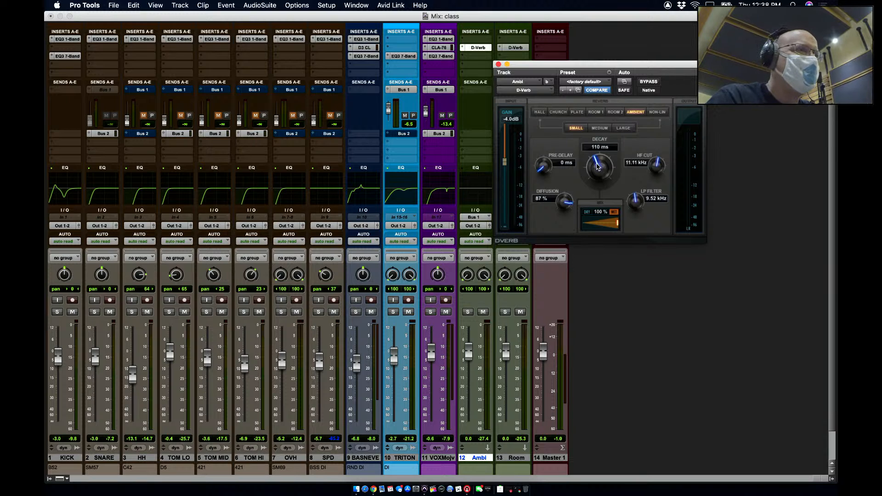
{"action": "key", "text": "space"}
{"action": "mouse_move", "coordinate": [597, 167]}
{"action": "left_mouse_down"}
{"action": "mouse_move", "coordinate": [577, 187]}
{"action": "mouse_move", "coordinate": [604, 146]}
{"action": "mouse_move", "coordinate": [601, 152]}
{"action": "left_mouse_up"}
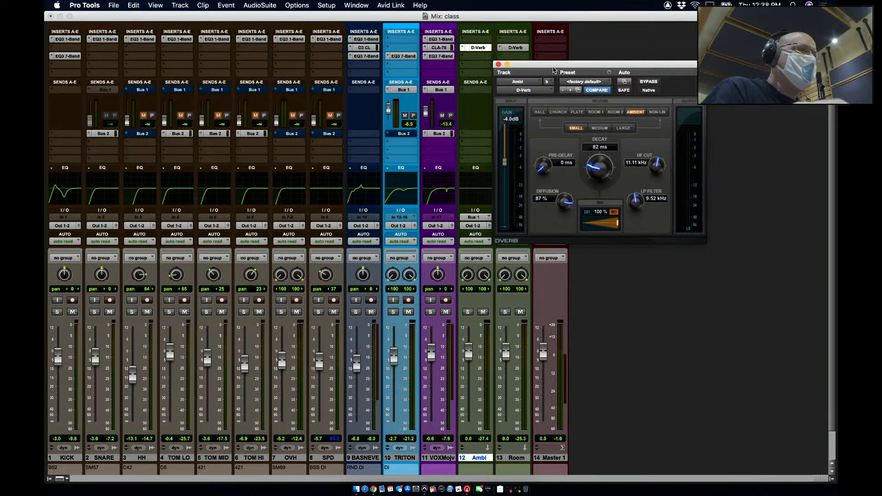
- Open the Room channel's D-Verb and set its pre-delay to 10 ms
{"action": "left_click", "coordinate": [519, 49]}
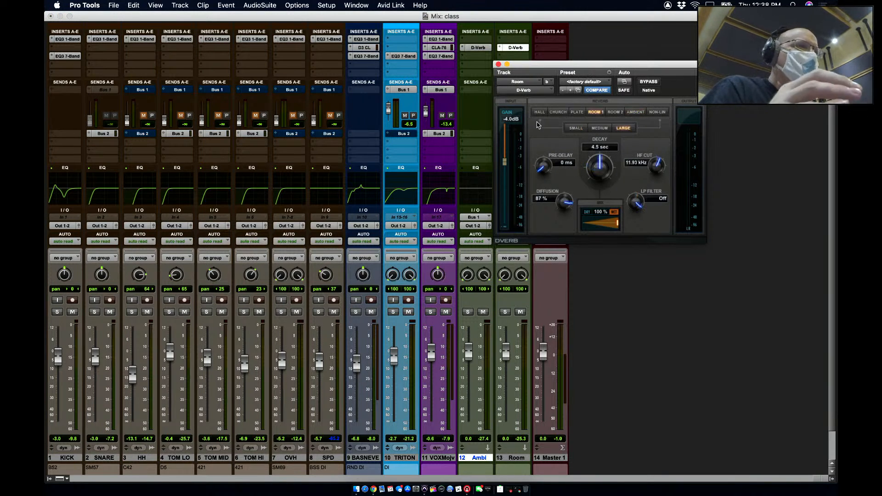
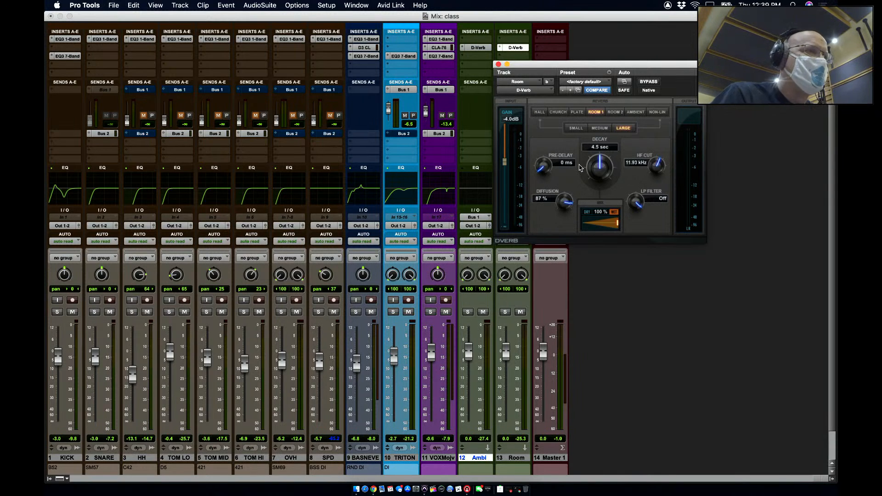
{"action": "left_click", "coordinate": [561, 163]}
{"action": "type", "text": "1"}
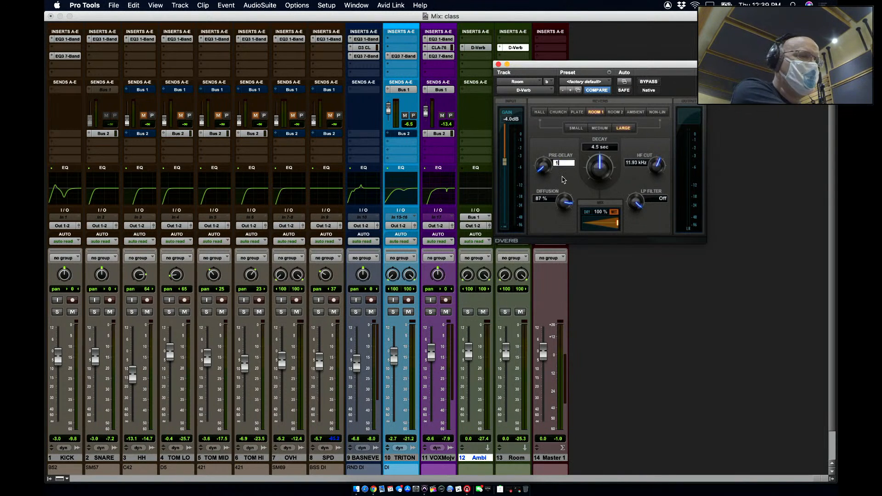
{"action": "type", "text": "0"}
{"action": "key", "text": "Return"}
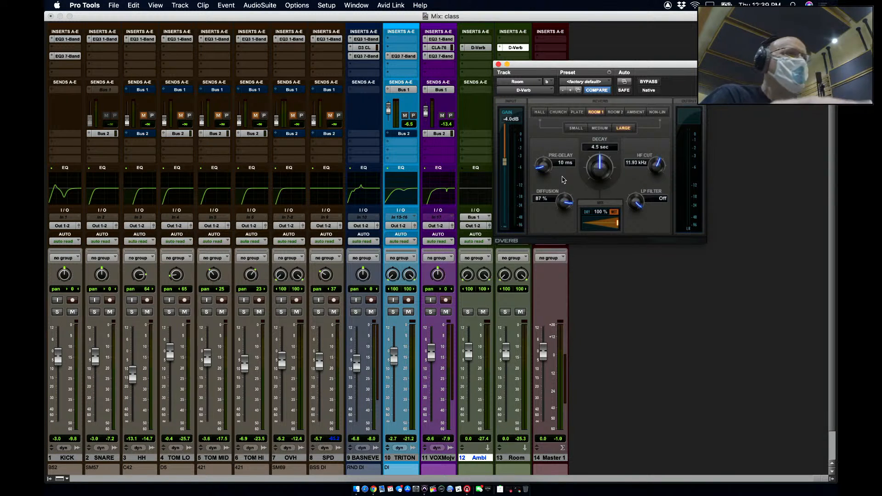
- Solo VOX Mojave and Room, and compare the edited Room D-Verb settings with the factory default
{"action": "left_click", "coordinate": [433, 313]}
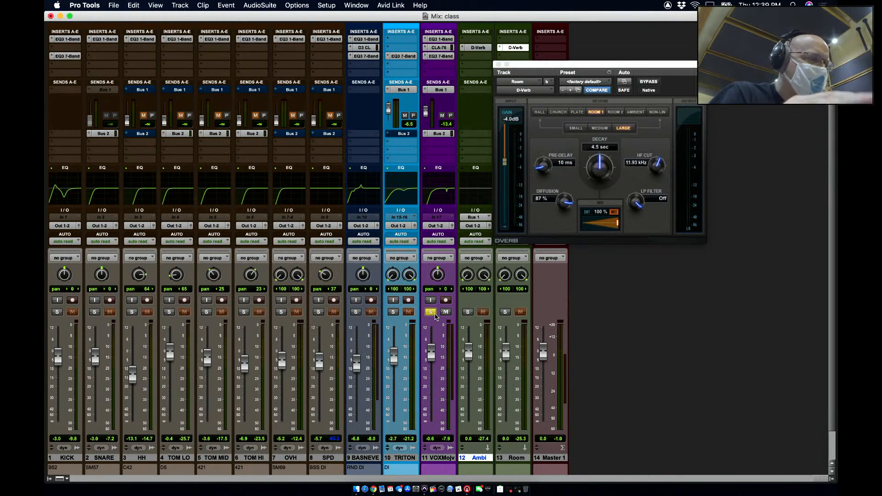
{"action": "left_click", "coordinate": [507, 312]}
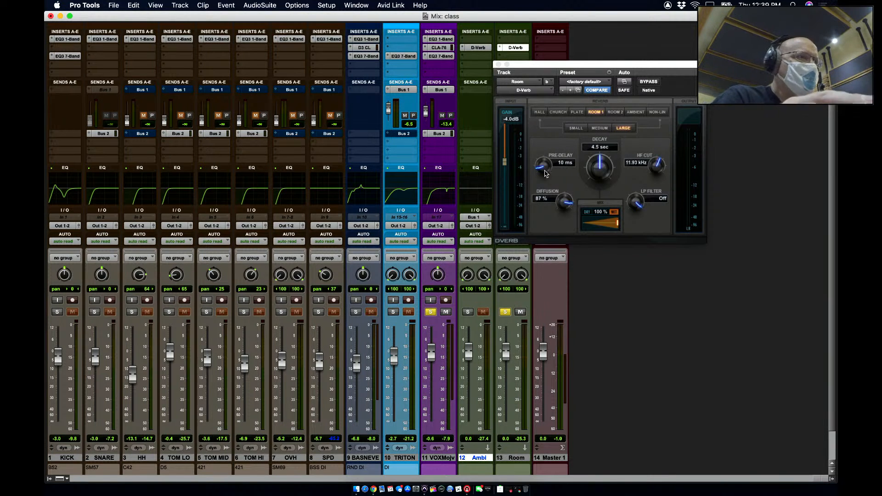
{"action": "left_click", "coordinate": [595, 91]}
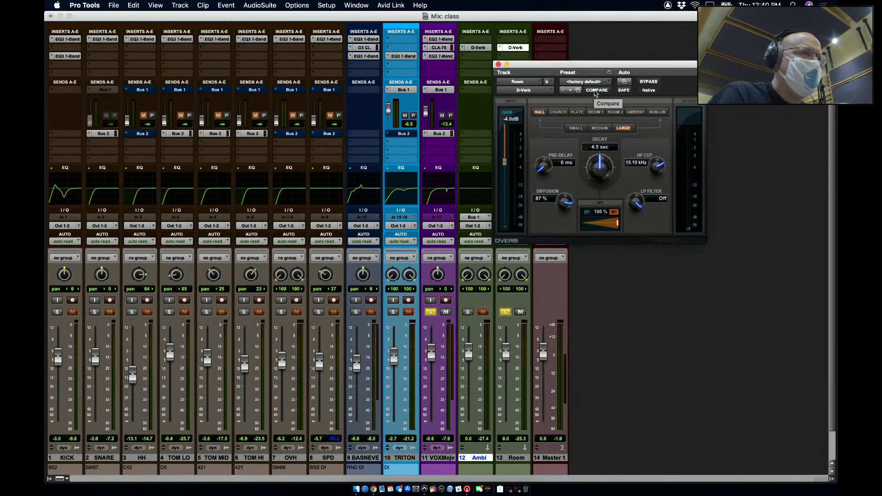
{"action": "left_click", "coordinate": [595, 91]}
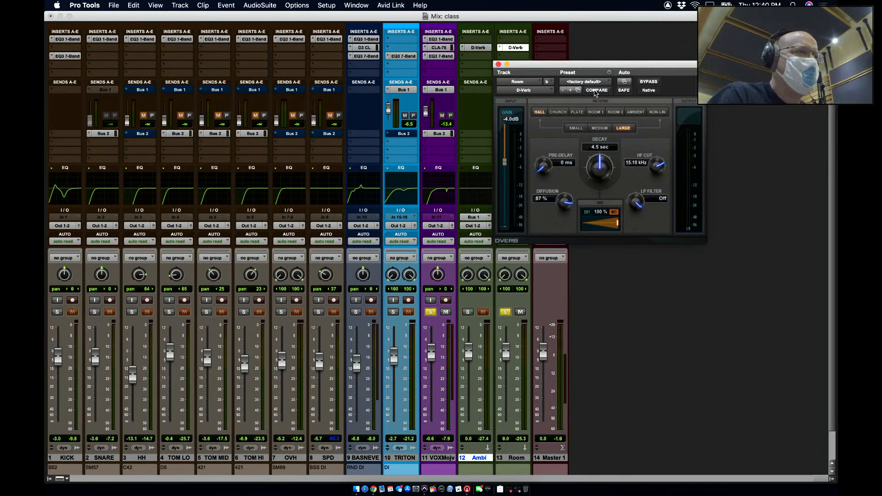
{"action": "left_click", "coordinate": [596, 90]}
{"action": "left_click", "coordinate": [596, 90]}
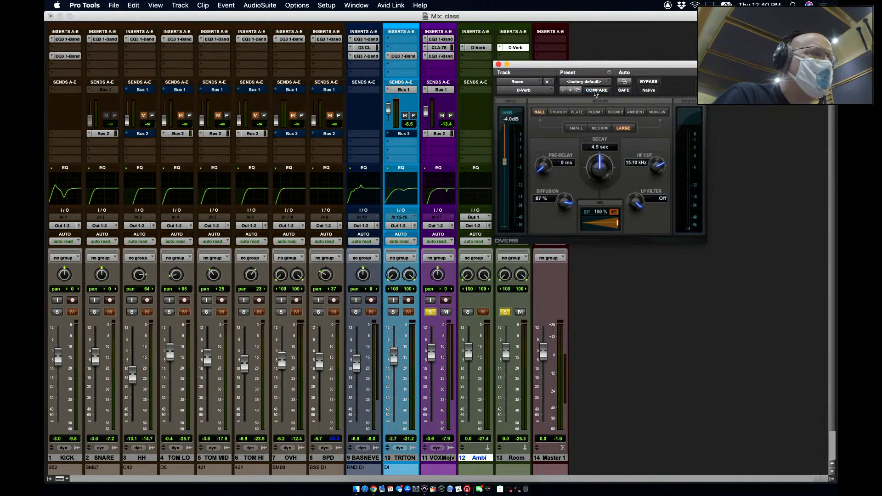
{"action": "left_click", "coordinate": [596, 91]}
{"action": "left_click", "coordinate": [595, 90]}
{"action": "left_click", "coordinate": [596, 91]}
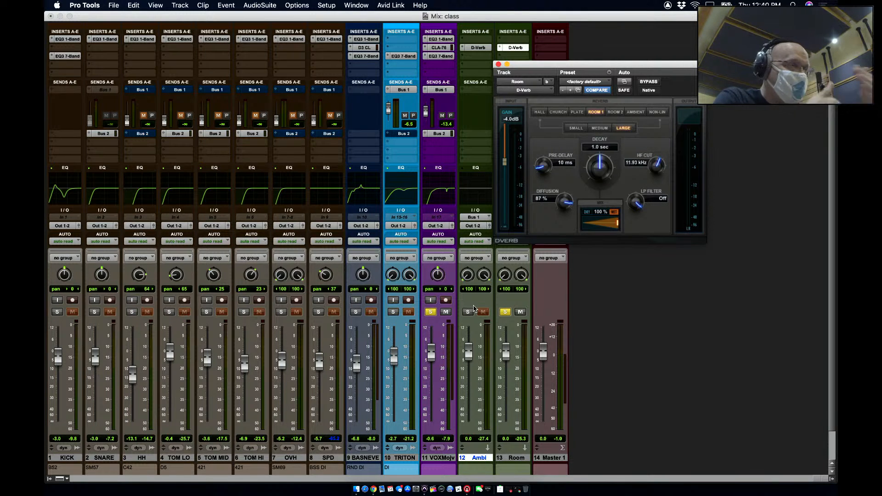
- Try the Room D-Verb with 0 ms pre-delay during playback, and set it back to 10 ms
{"action": "key", "text": "space"}
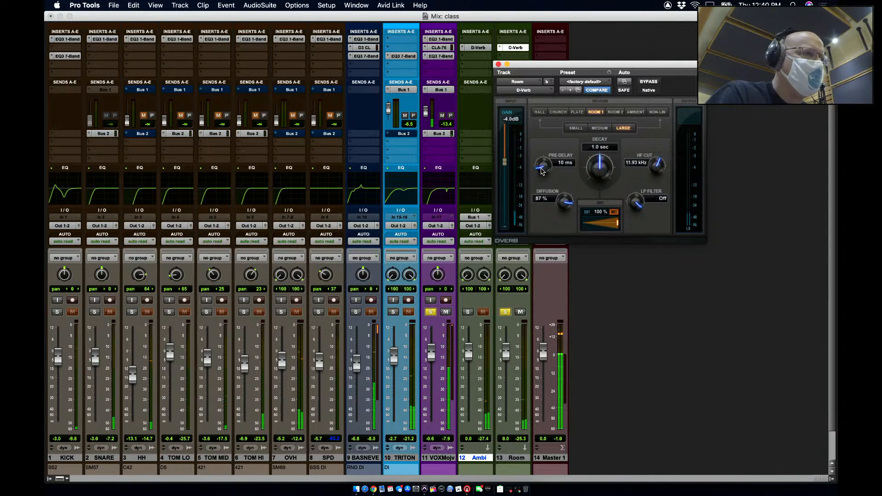
{"action": "left_click_drag", "start_coordinate": [542, 171], "coordinate": [552, 277]}
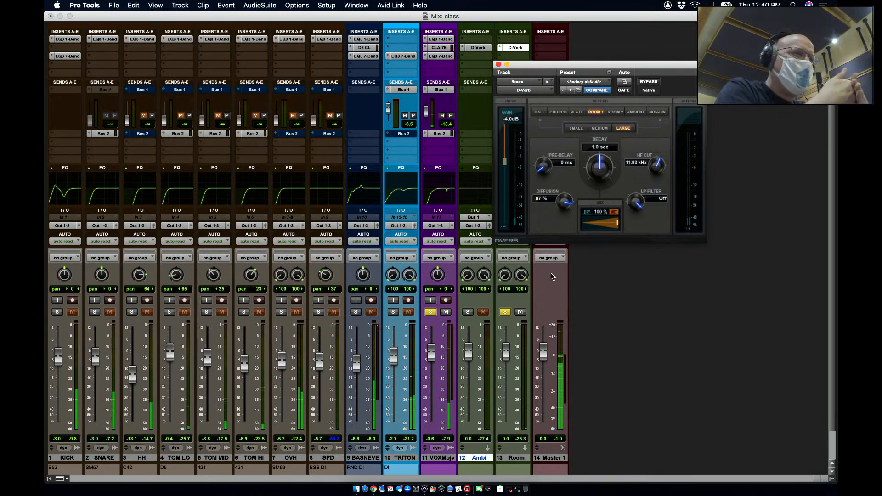
{"action": "left_click", "coordinate": [565, 162]}
{"action": "type", "text": "10"}
{"action": "key", "text": "Return"}
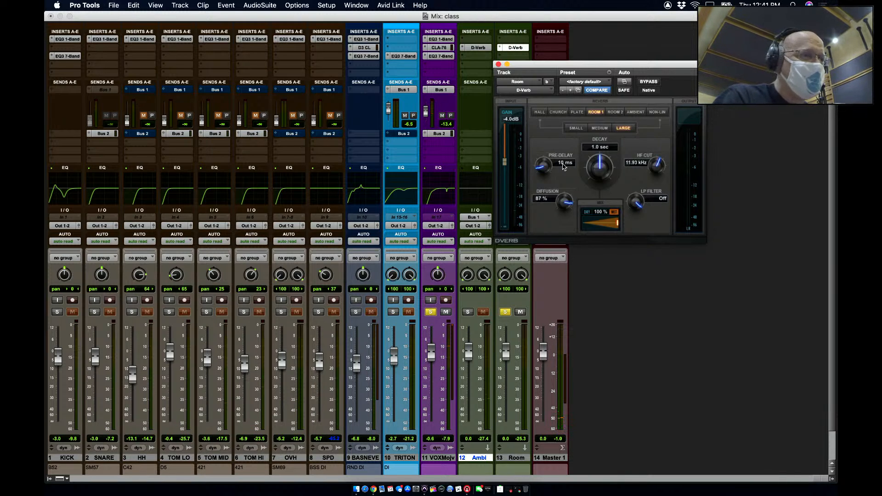
- Set the Room D-Verb's pre-delay to 15 ms
{"action": "left_click", "coordinate": [562, 164]}
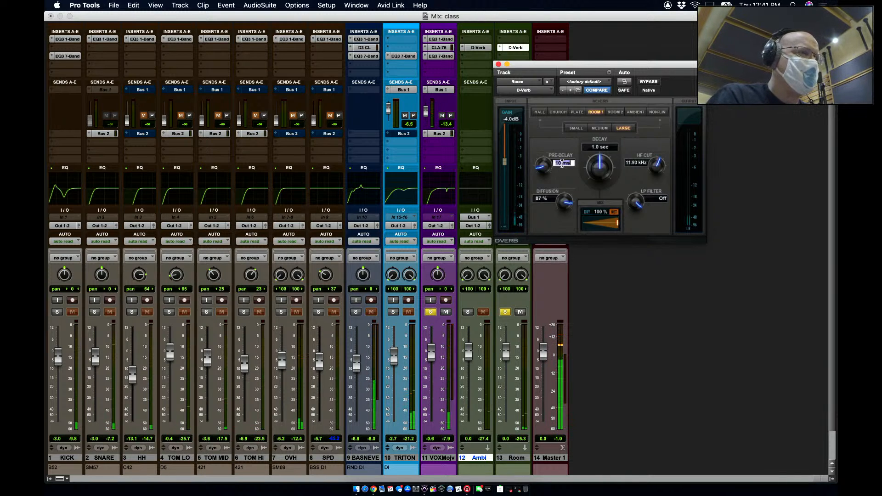
{"action": "type", "text": "15"}
{"action": "key", "text": "Return"}
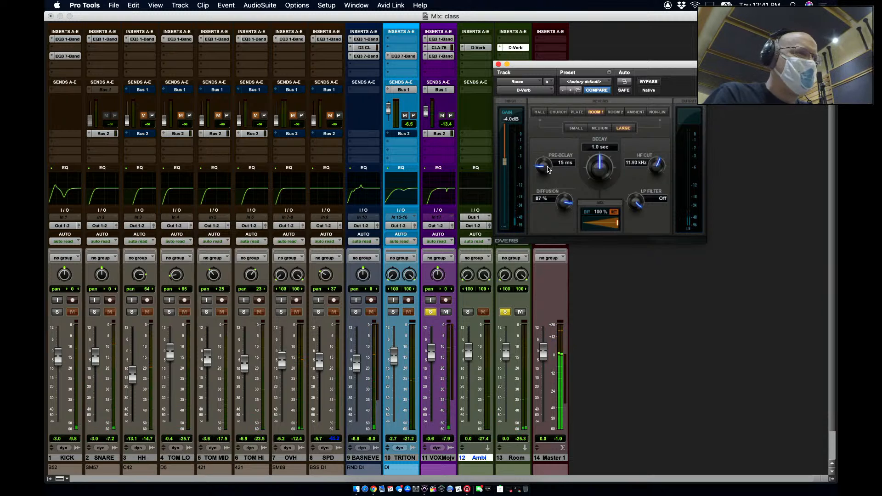
- Try an extreme pre-delay of about 197 ms on the Room D-Verb, and return it to 15 ms
{"action": "left_click_drag", "start_coordinate": [546, 167], "coordinate": [554, 136]}
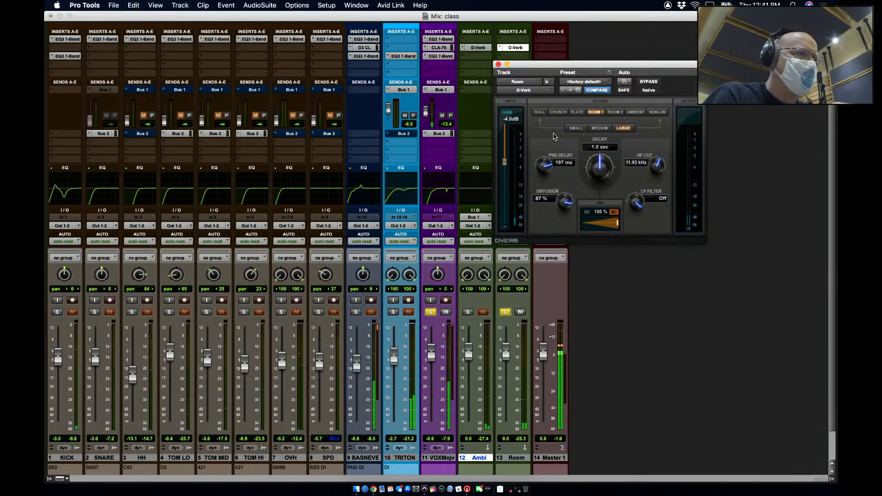
{"action": "left_click_drag", "start_coordinate": [547, 173], "coordinate": [512, 190]}
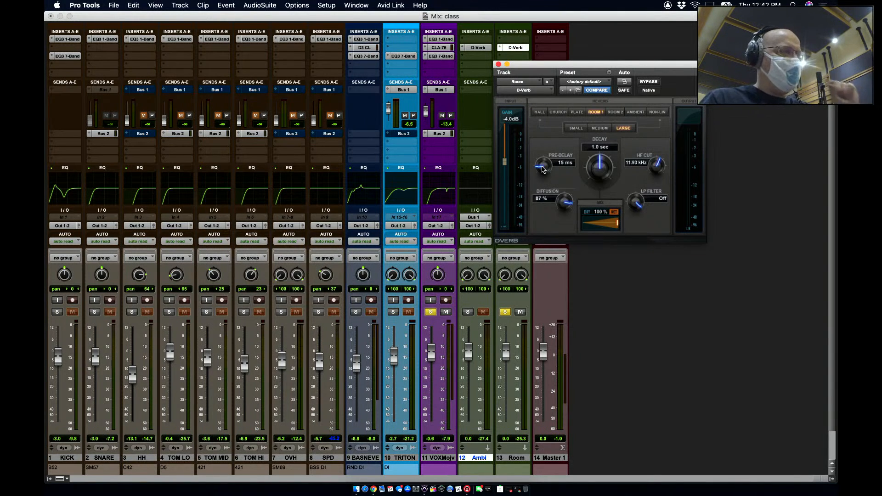
{"action": "mouse_move", "coordinate": [511, 47]}
{"action": "left_mouse_down"}
{"action": "mouse_move", "coordinate": [440, 63]}
{"action": "mouse_move", "coordinate": [514, 50]}
{"action": "left_mouse_up"}
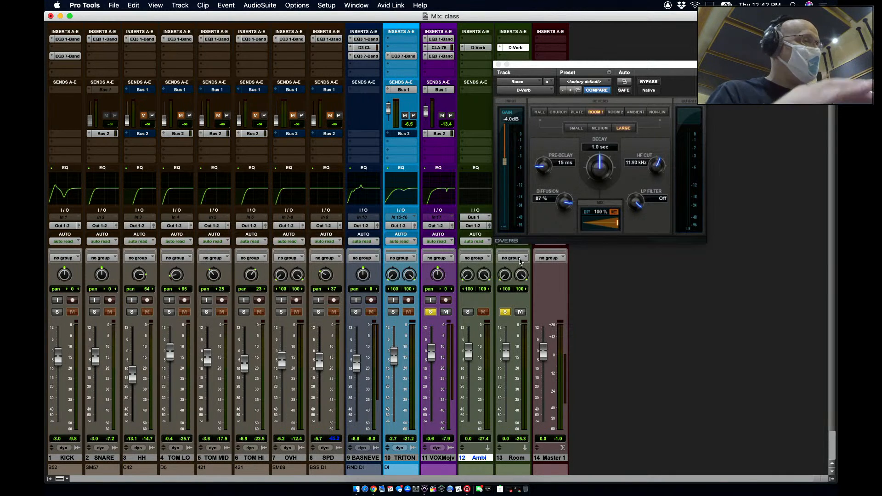
- Take Room and VOX Mojave out of solo, and close the Room D-Verb window after playing the full mix
{"action": "left_click", "coordinate": [505, 312]}
{"action": "left_click", "coordinate": [430, 313]}
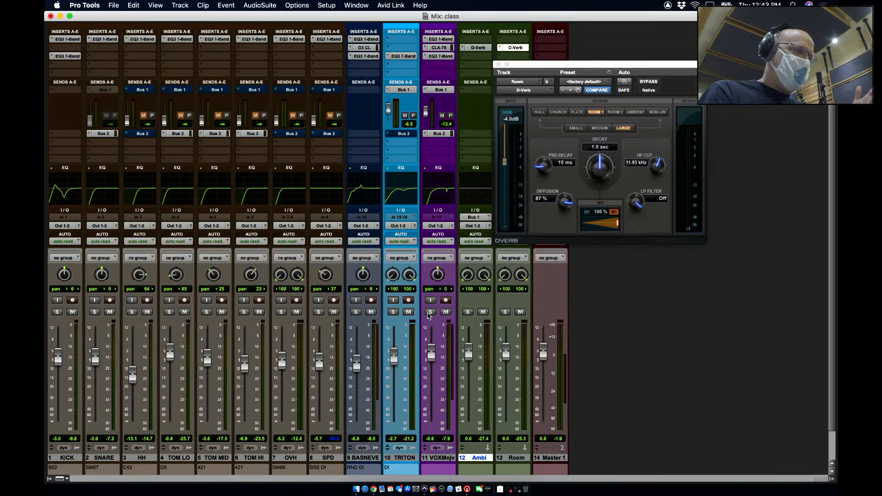
{"action": "key", "text": "space"}
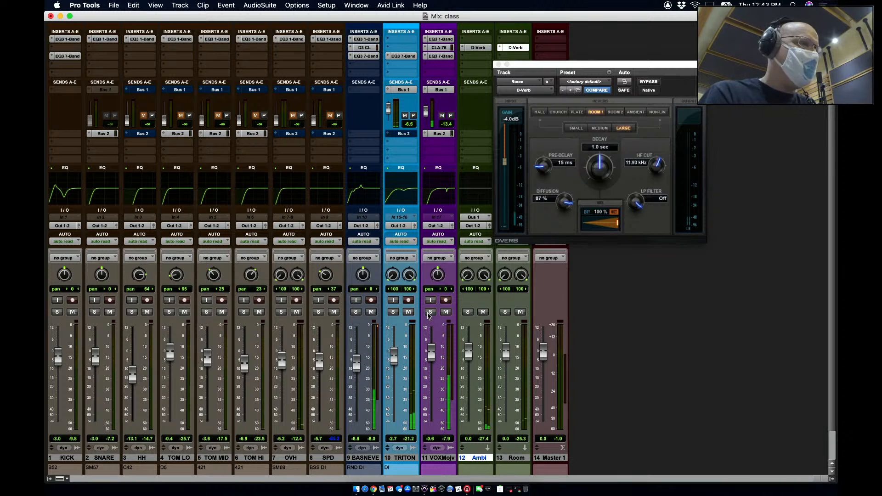
{"action": "left_click", "coordinate": [499, 64]}
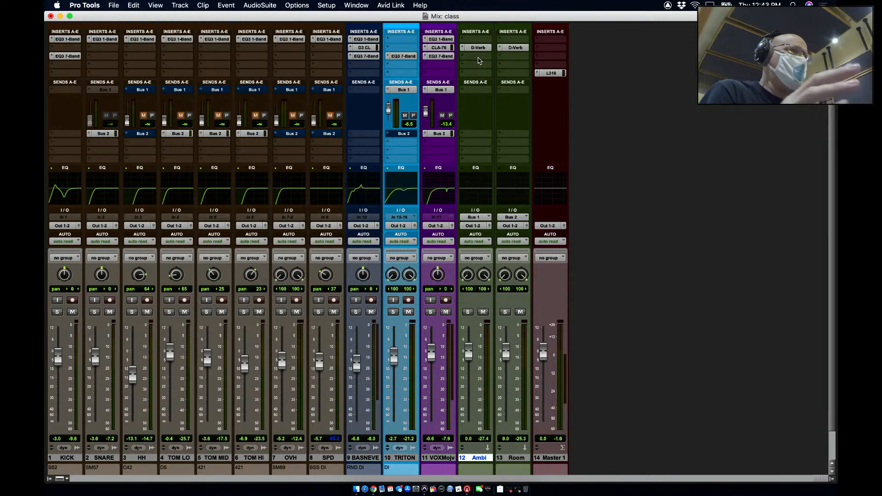
- Insert a stereo EQ3 7-Band after the D-Verb on the Room channel and start playback
{"action": "left_click", "coordinate": [514, 60]}
{"action": "mouse_move", "coordinate": [513, 60]}
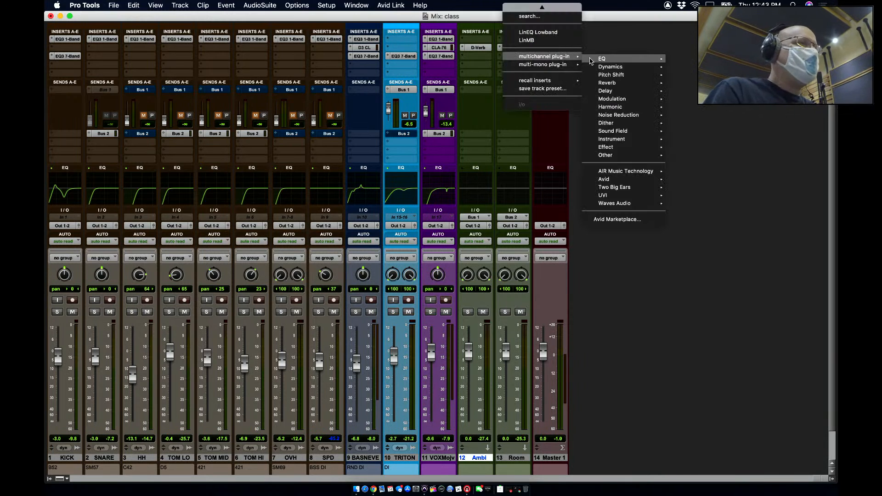
{"action": "mouse_move", "coordinate": [598, 58]}
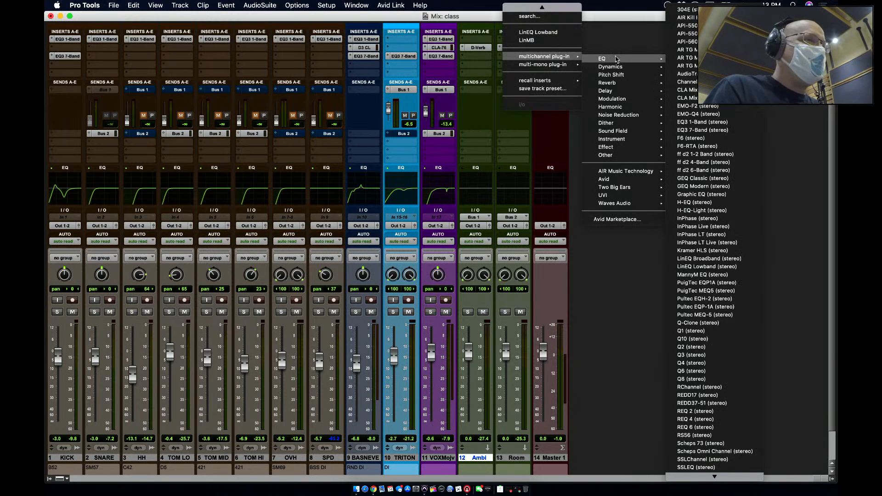
{"action": "left_click", "coordinate": [701, 130]}
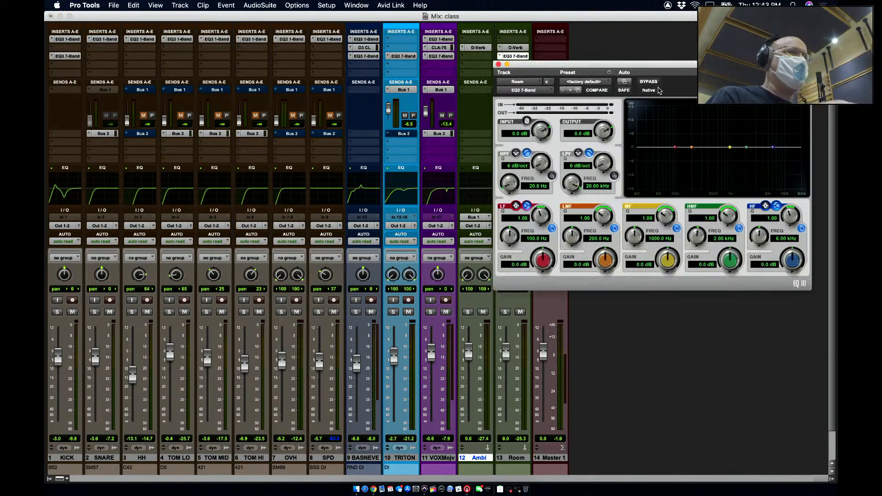
{"action": "key", "text": "space"}
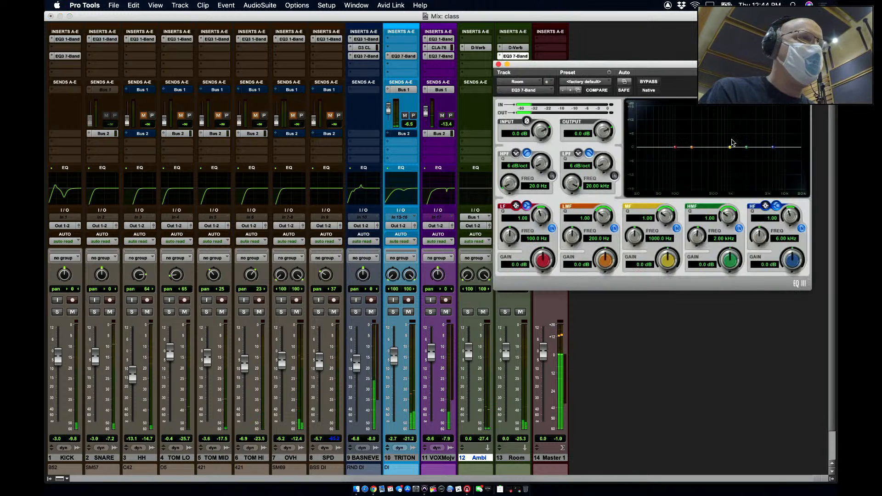
- Try a cut of about 1.3 dB near 417 Hz in the Room EQ, and remove the EQ3 7-Band from the channel
{"action": "left_click_drag", "start_coordinate": [747, 147], "coordinate": [710, 153]}
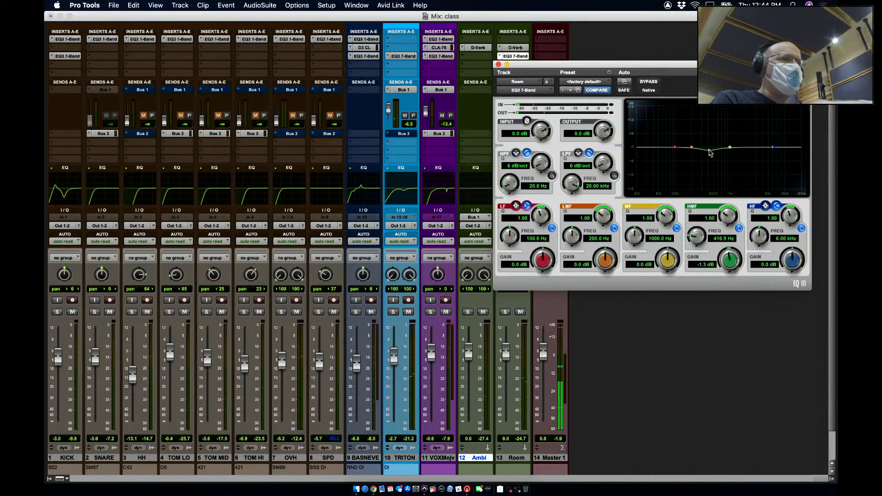
{"action": "left_click", "coordinate": [501, 56]}
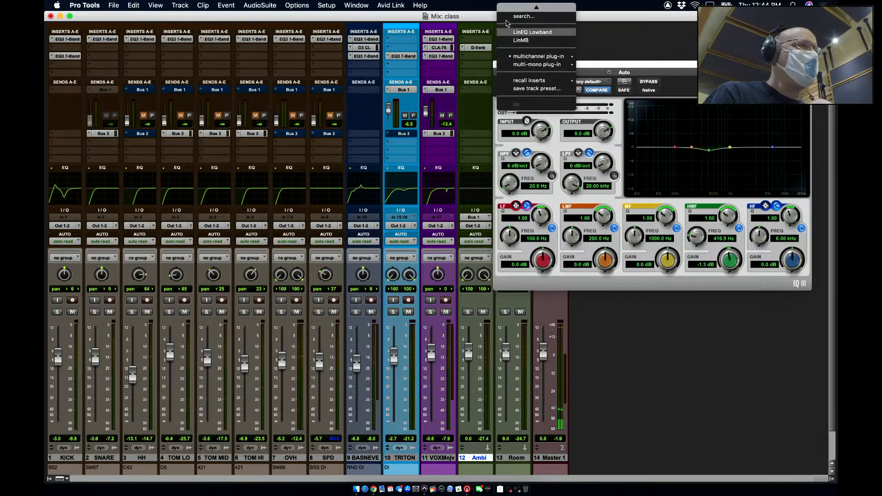
{"action": "left_click", "coordinate": [528, 10]}
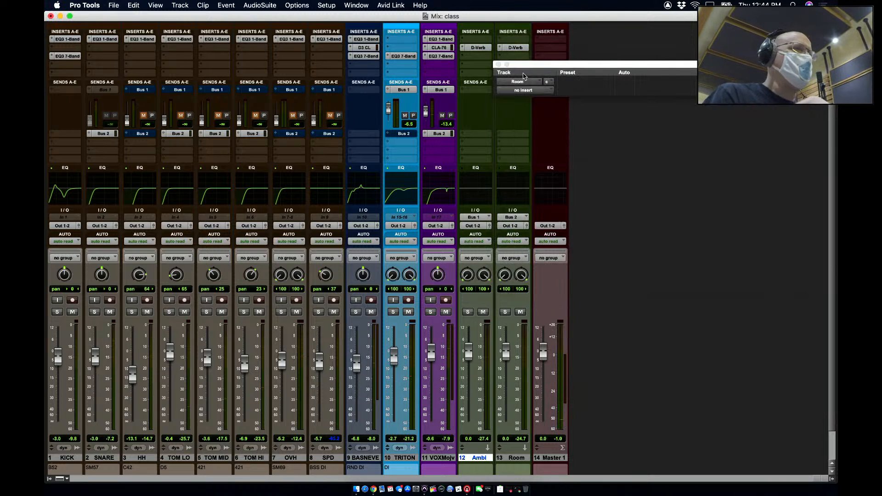
{"action": "left_click", "coordinate": [499, 64]}
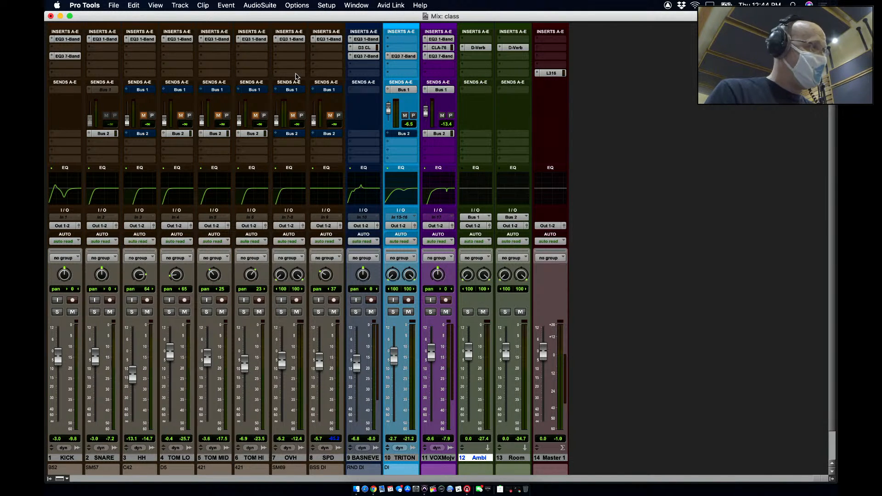
{"action": "left_click", "coordinate": [114, 5]}
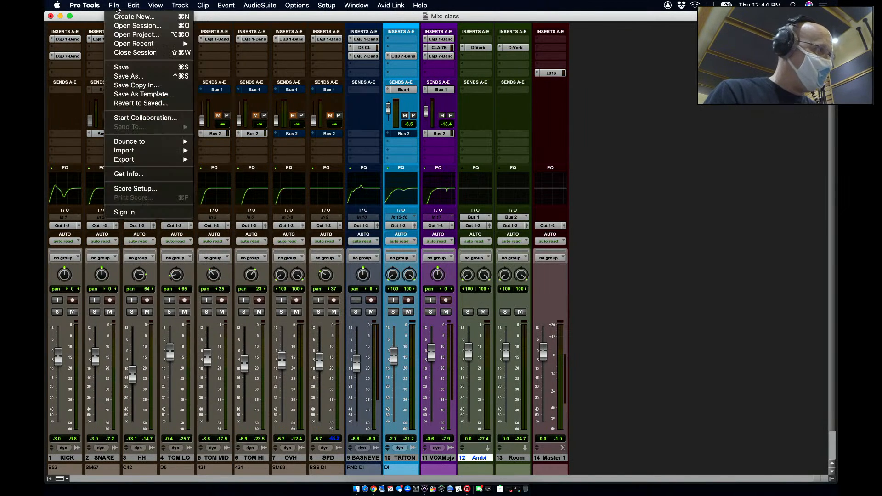
{"action": "left_click", "coordinate": [130, 76]}
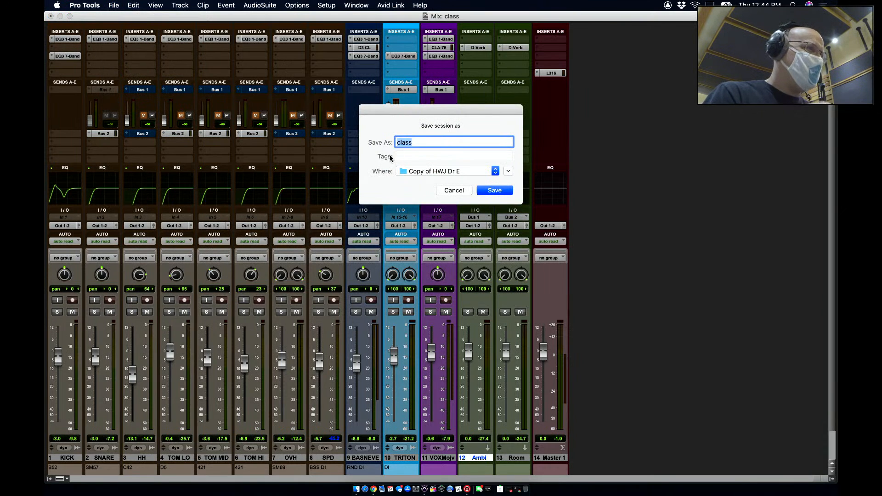
{"action": "left_click", "coordinate": [454, 190]}
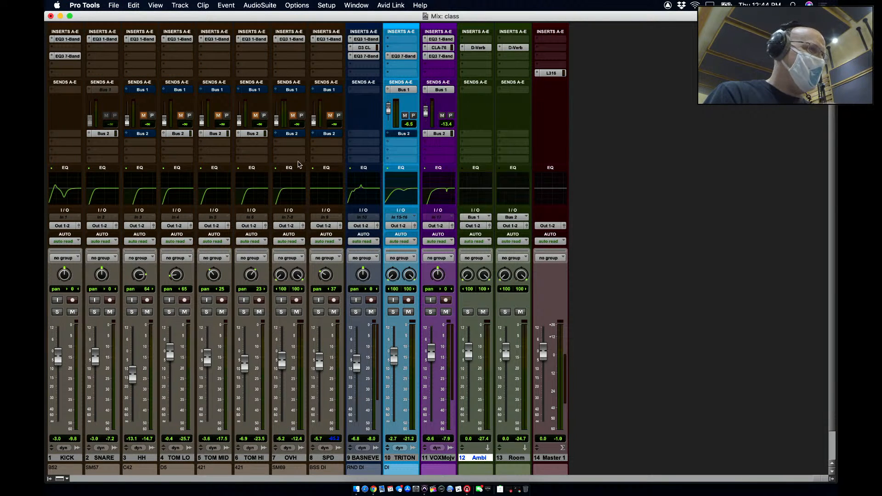
- Save the session, and save it again under the new name class messing around
{"action": "left_click", "coordinate": [113, 5]}
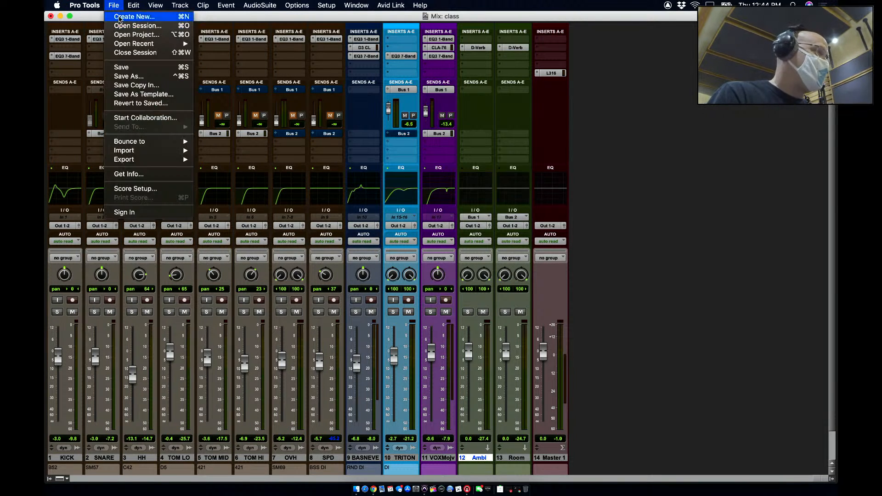
{"action": "left_click", "coordinate": [131, 68]}
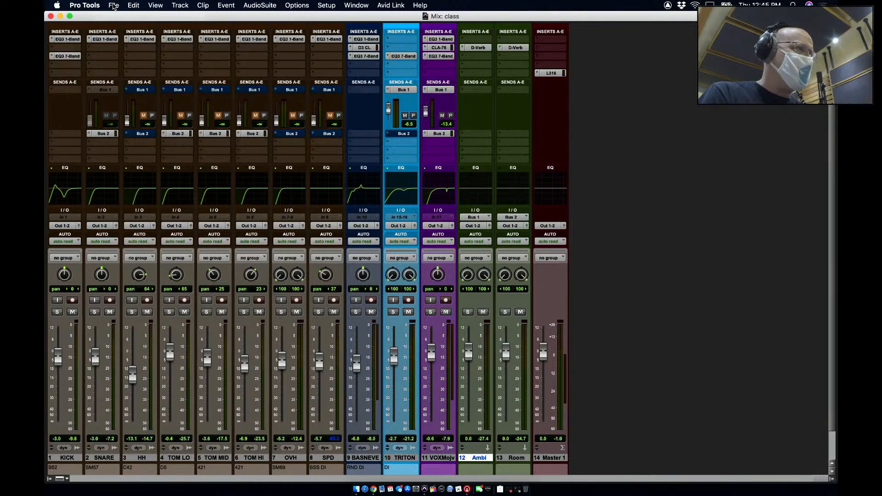
{"action": "left_click", "coordinate": [113, 5]}
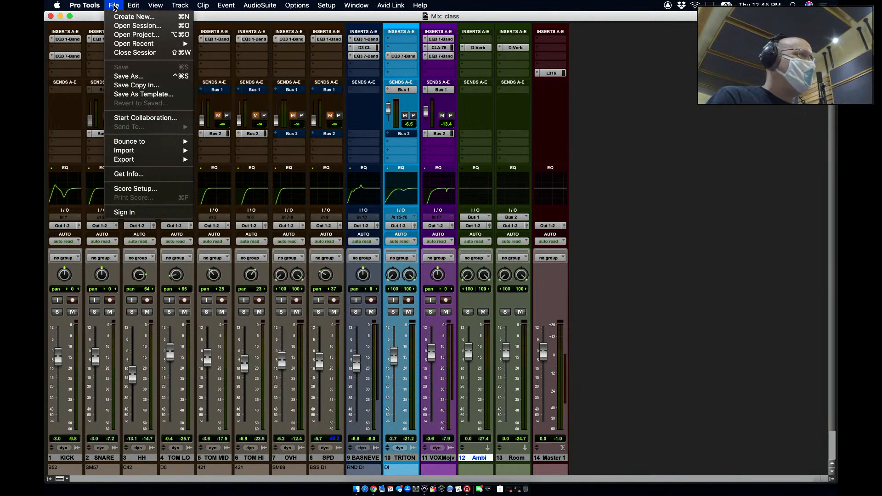
{"action": "left_click", "coordinate": [134, 77]}
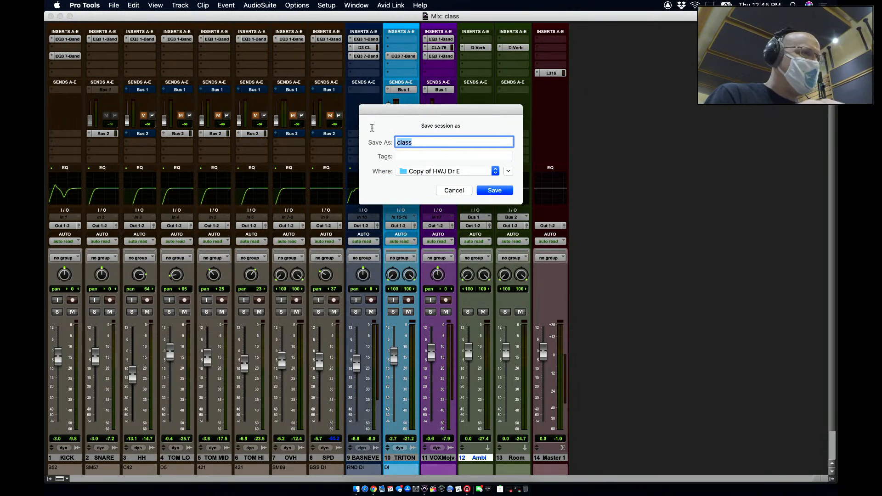
{"action": "left_click", "coordinate": [415, 143]}
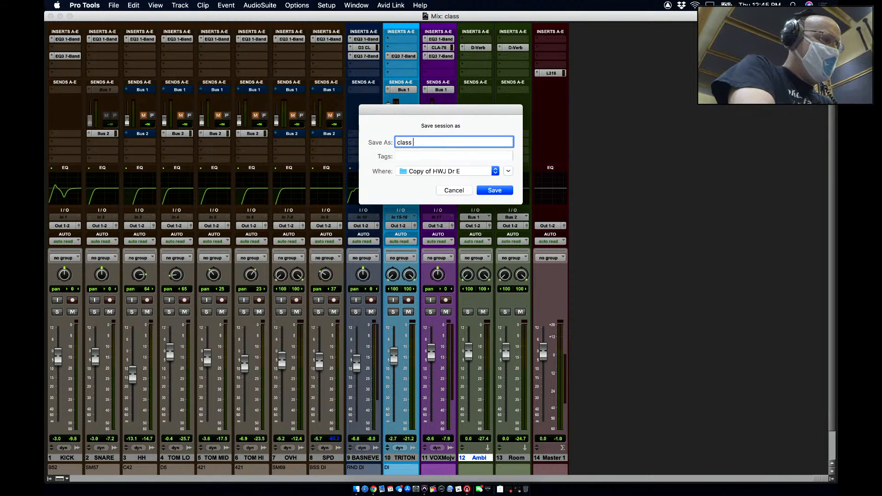
{"action": "type", "text": "messing"}
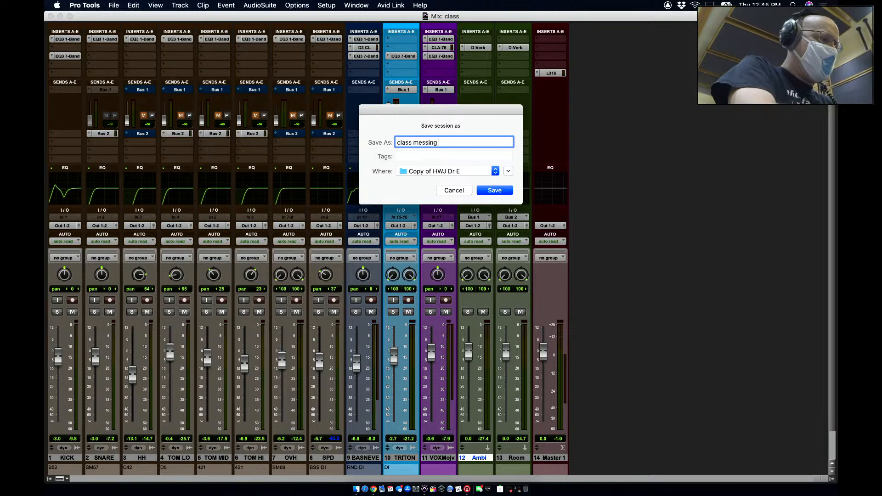
{"action": "type", "text": " around"}
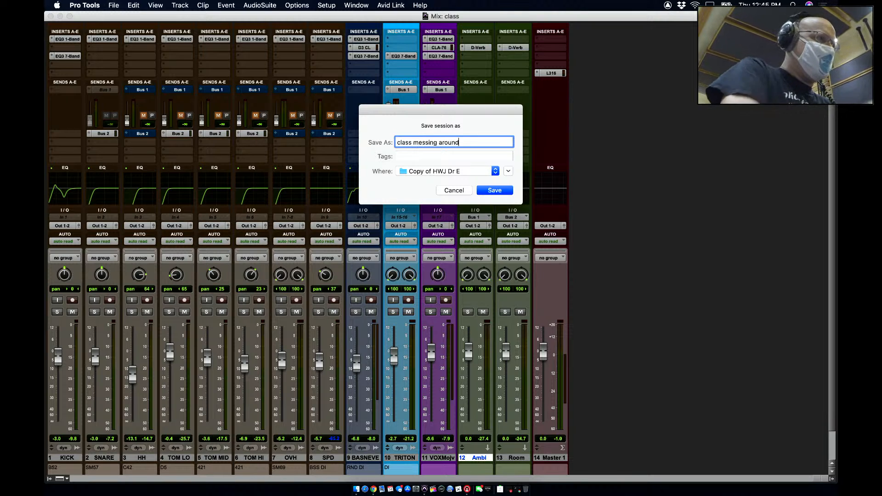
{"action": "left_click", "coordinate": [490, 189]}
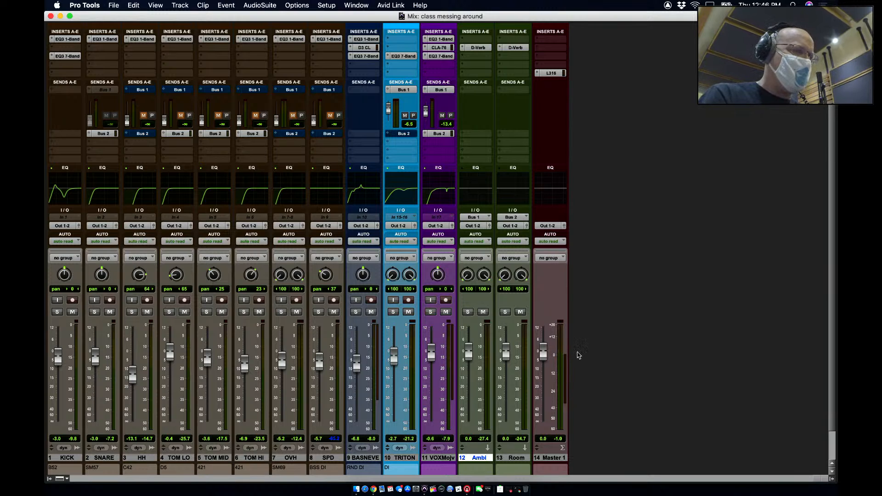
- Switch to the Google Meet call in Chrome and turn on the microphone
{"action": "key", "text": "space"}
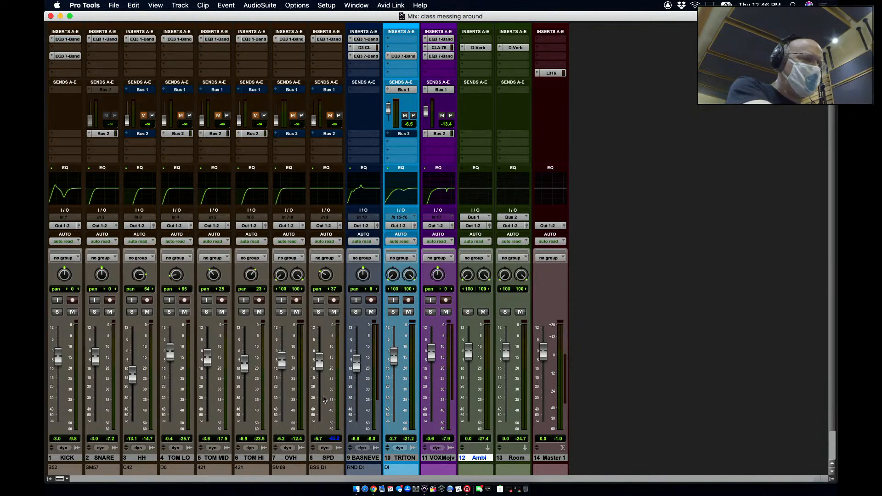
{"action": "key", "text": "super+equal"}
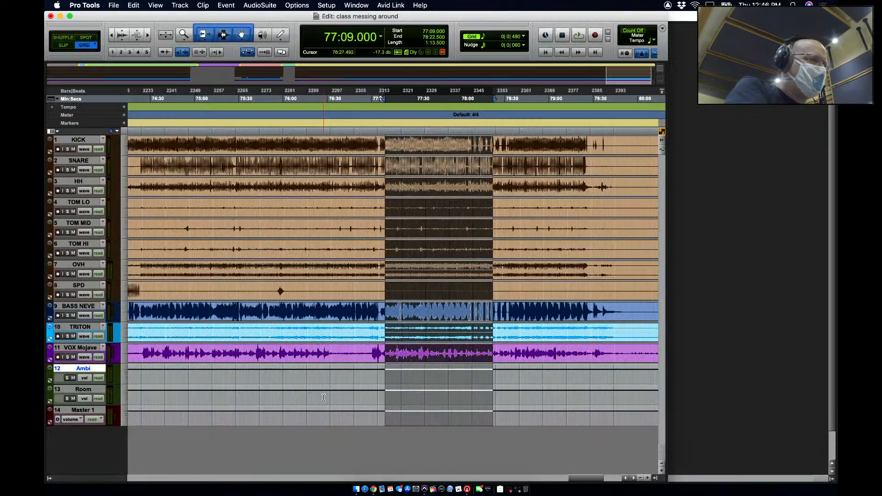
{"action": "left_click", "coordinate": [375, 485]}
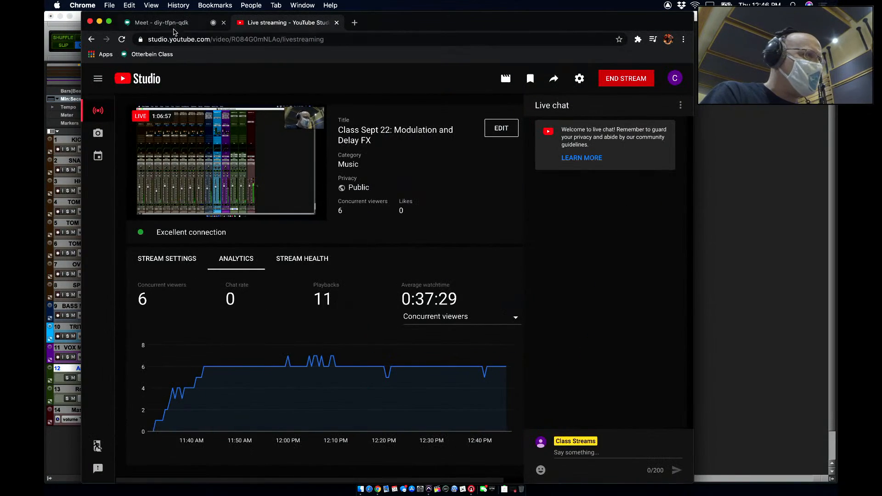
{"action": "left_click", "coordinate": [161, 23]}
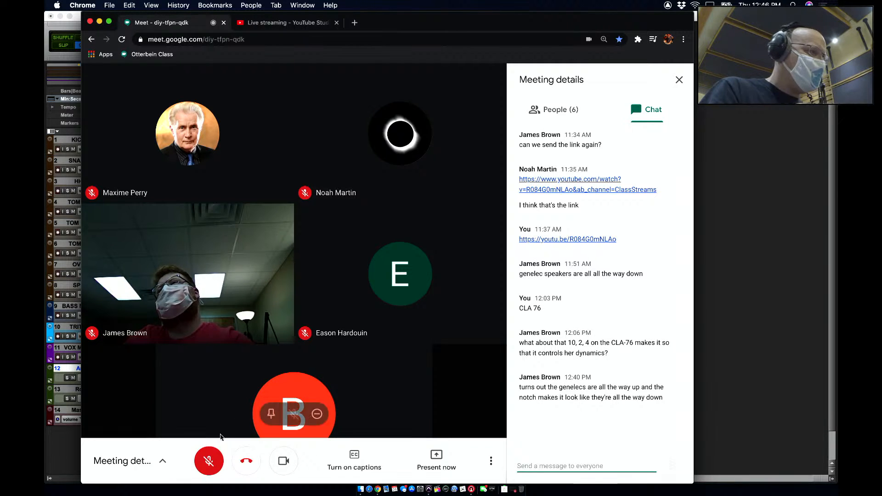
{"action": "left_click", "coordinate": [209, 461]}
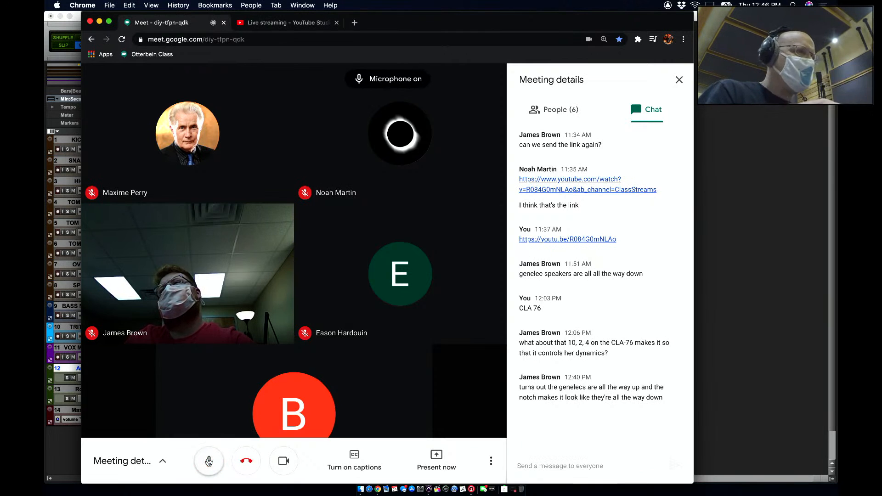
- Try turning on the sound of the live stream preview in YouTube Studio, and return to the Google Meet call
{"action": "left_click", "coordinate": [293, 22]}
{"action": "mouse_move", "coordinate": [168, 212]}
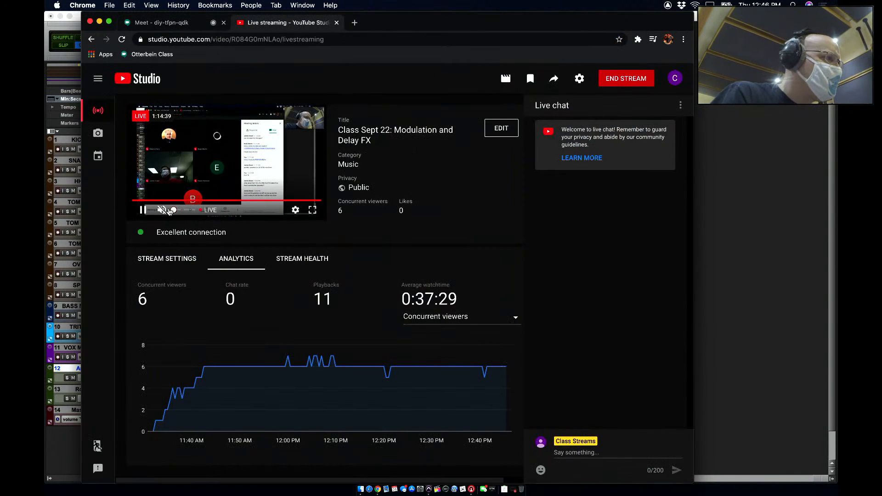
{"action": "left_click", "coordinate": [175, 211]}
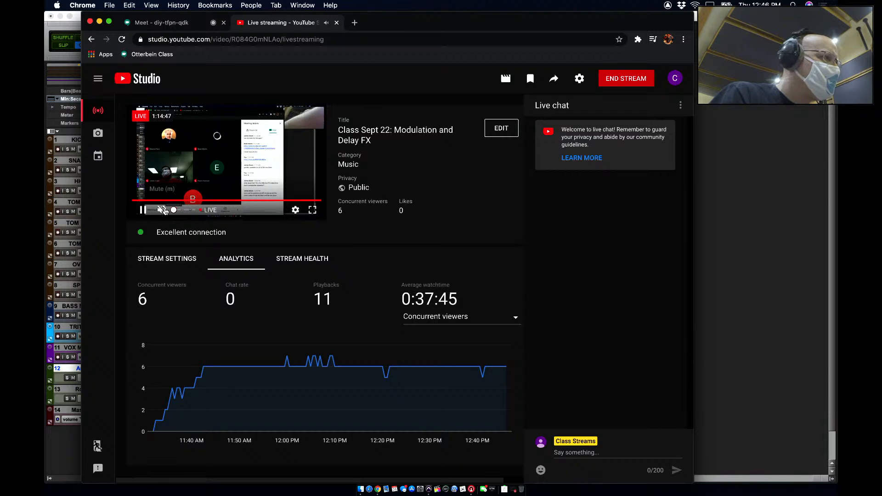
{"action": "left_click", "coordinate": [161, 23]}
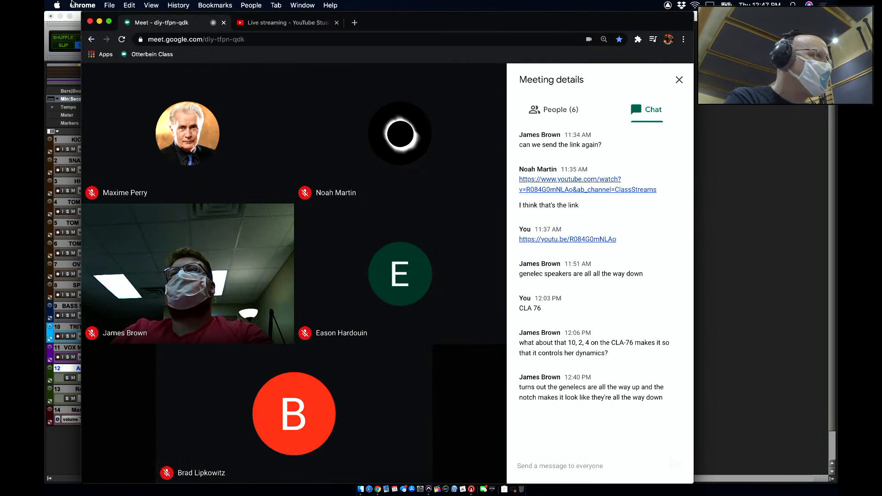
- Set the Mac's sound output device to Internal Speakers and close System Preferences
{"action": "left_click", "coordinate": [57, 5]}
{"action": "left_click", "coordinate": [74, 30]}
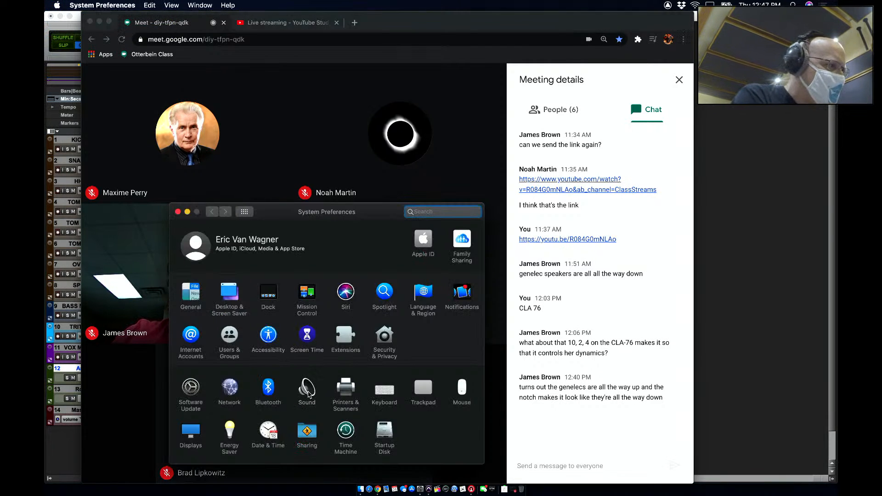
{"action": "left_click", "coordinate": [305, 387]}
{"action": "left_click", "coordinate": [333, 234]}
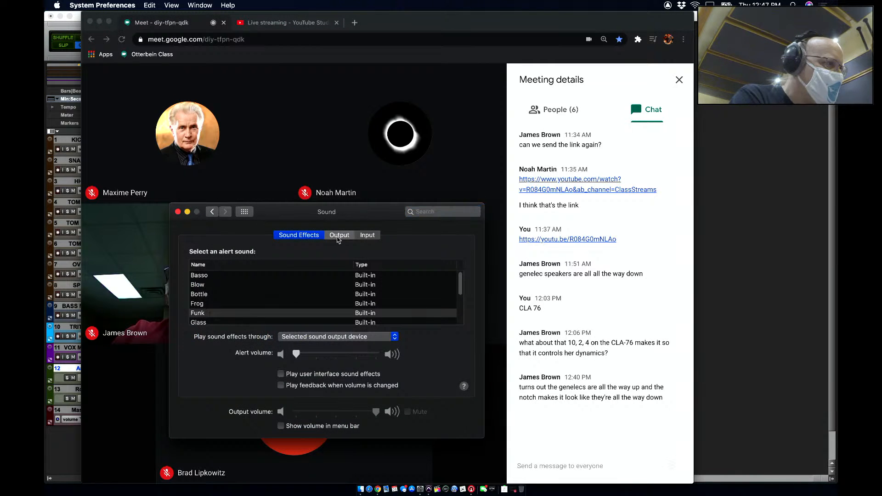
{"action": "left_click", "coordinate": [227, 276]}
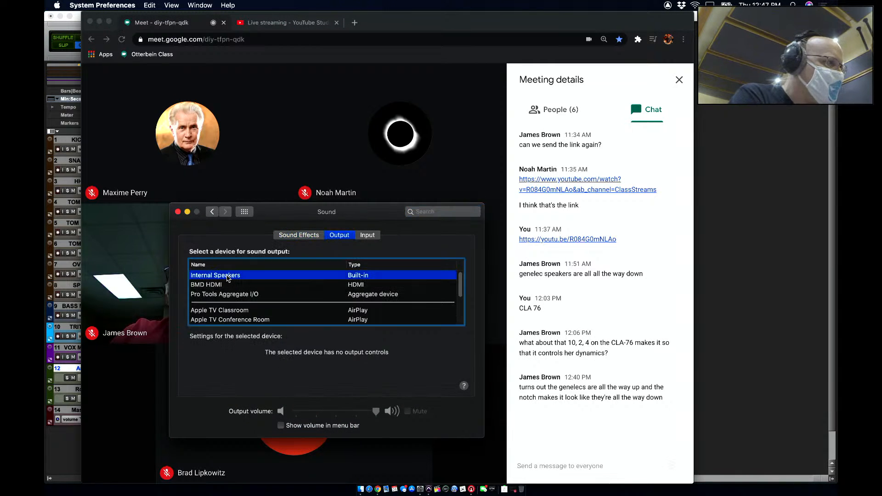
{"action": "left_click", "coordinate": [178, 212]}
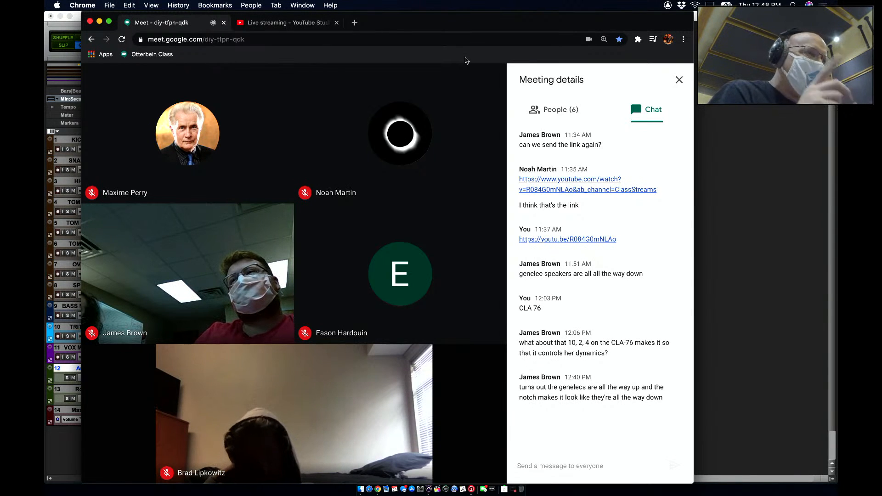
- Switch to Pro Tools and play the mix, and turn off the microphone in the Google Meet call
{"action": "mouse_move", "coordinate": [288, 258]}
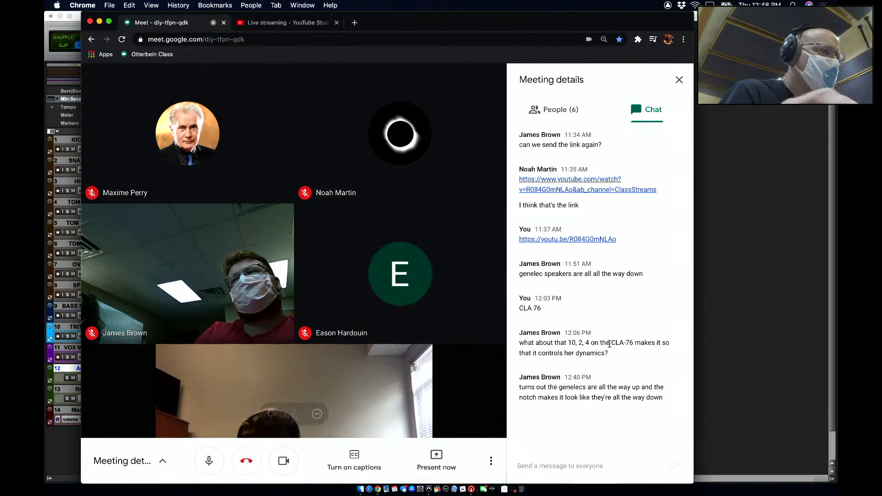
{"action": "left_click", "coordinate": [778, 295]}
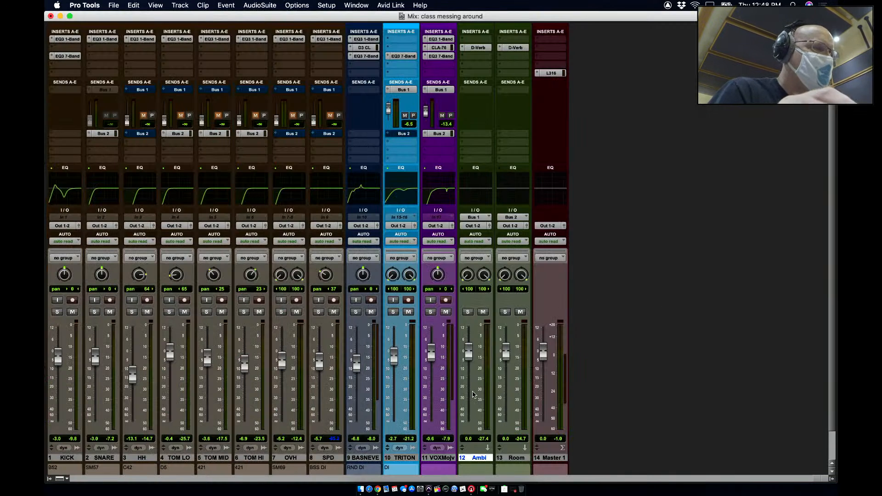
{"action": "key", "text": "space"}
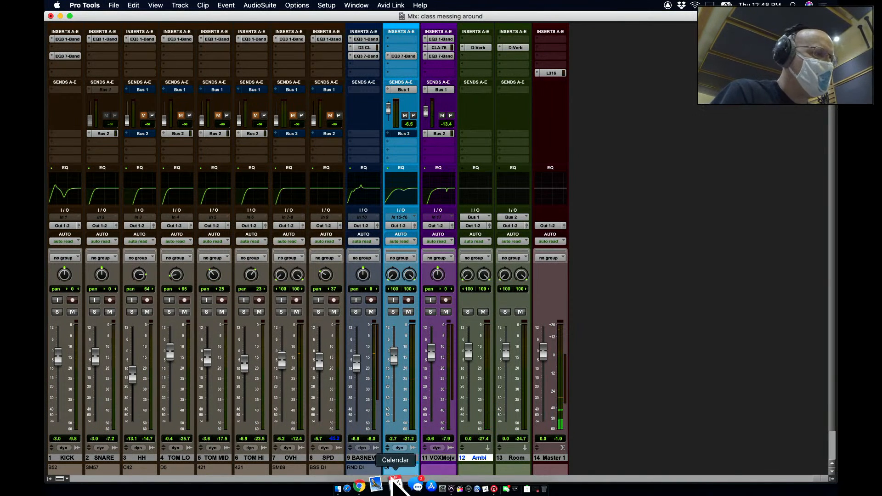
{"action": "left_click", "coordinate": [378, 489]}
{"action": "left_click", "coordinate": [209, 461]}
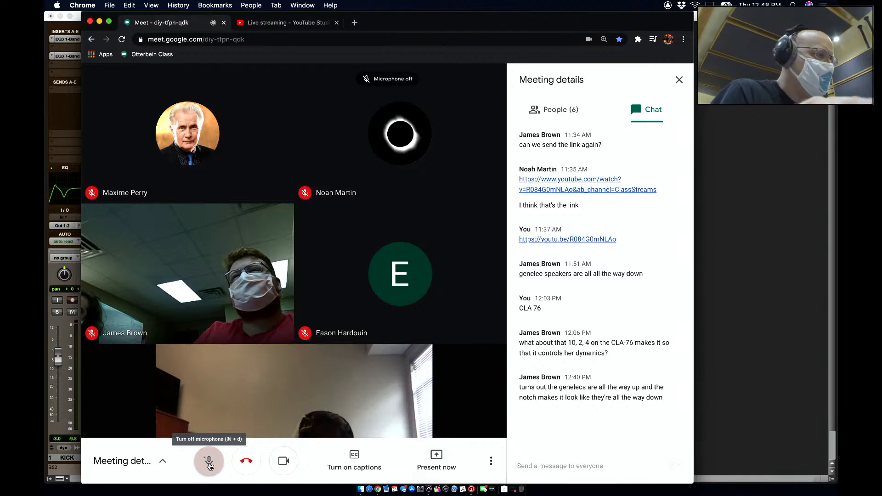
- Switch to Pro Tools, add a new aux track after Room, and place it before Master 1
{"action": "left_click", "coordinate": [708, 302]}
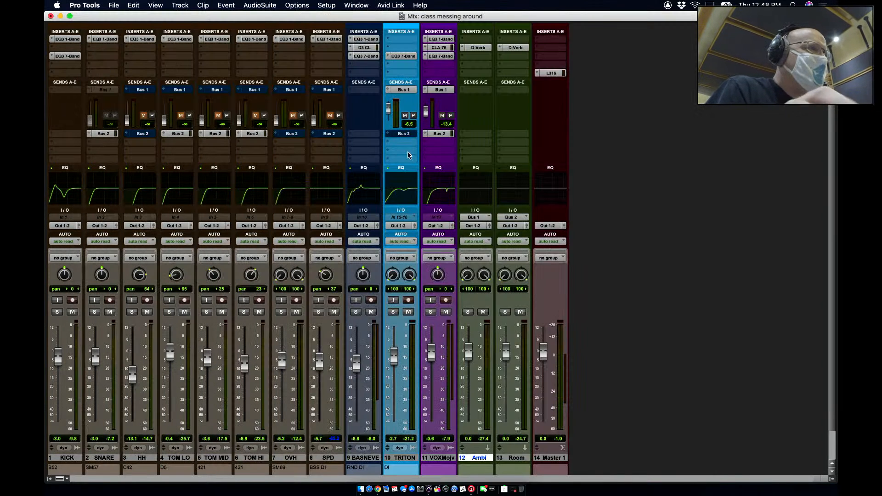
{"action": "left_click", "coordinate": [508, 460]}
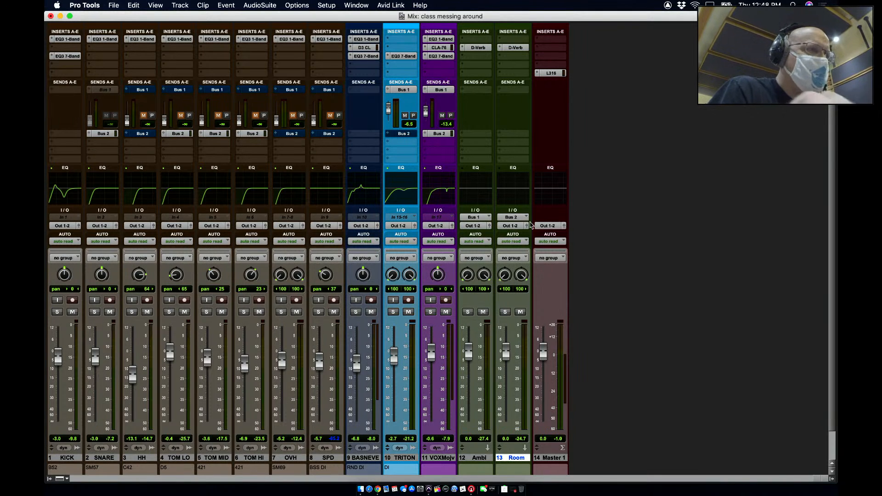
{"action": "double_click", "coordinate": [650, 203]}
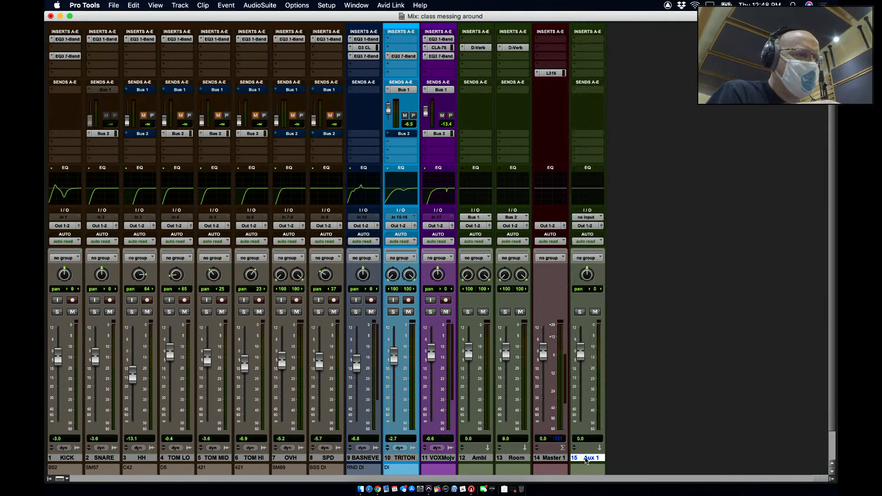
{"action": "left_click_drag", "start_coordinate": [586, 461], "coordinate": [556, 461]}
- Rename the new aux track as delay
{"action": "double_click", "coordinate": [555, 459]}
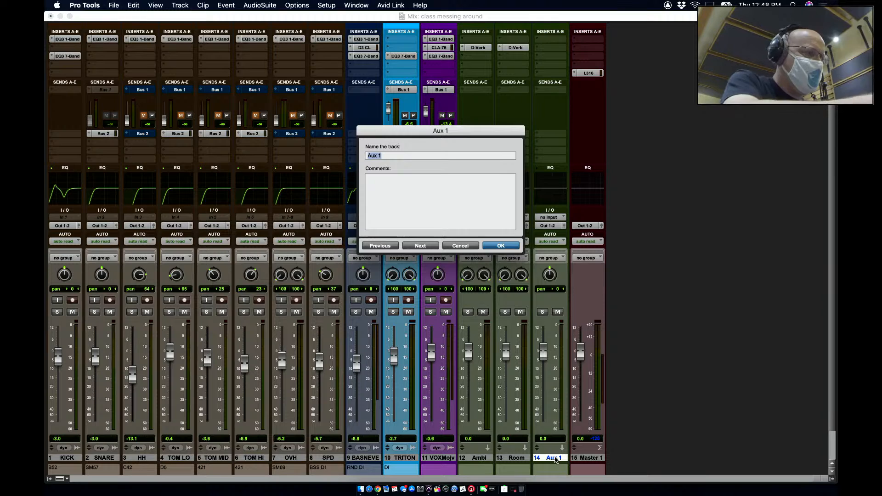
{"action": "type", "text": "delay"}
{"action": "key", "text": "Return"}
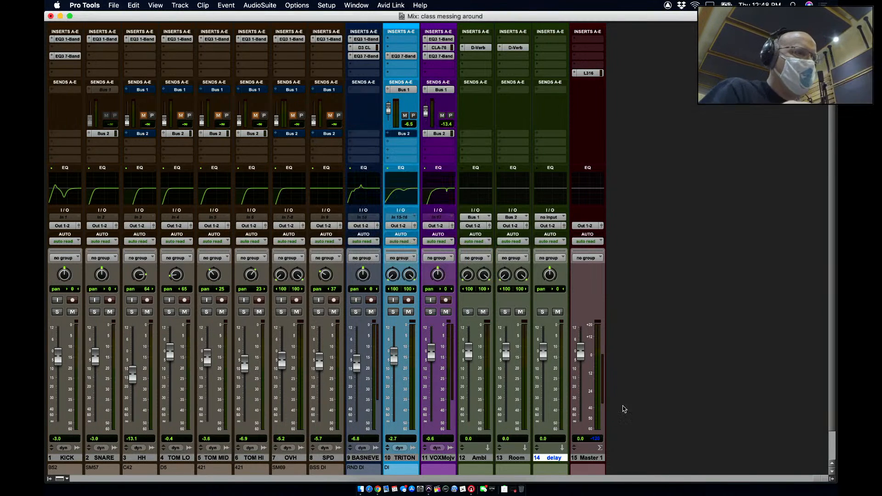
- Insert the Mod Delay III (mono/stereo) plug-in on the delay track and move its window clear of the vocal and aux strips
{"action": "left_click", "coordinate": [546, 52]}
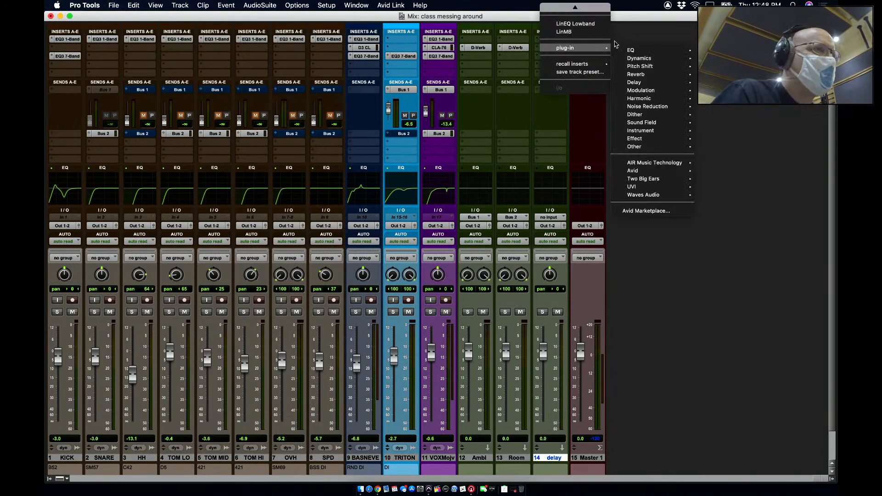
{"action": "mouse_move", "coordinate": [637, 75]}
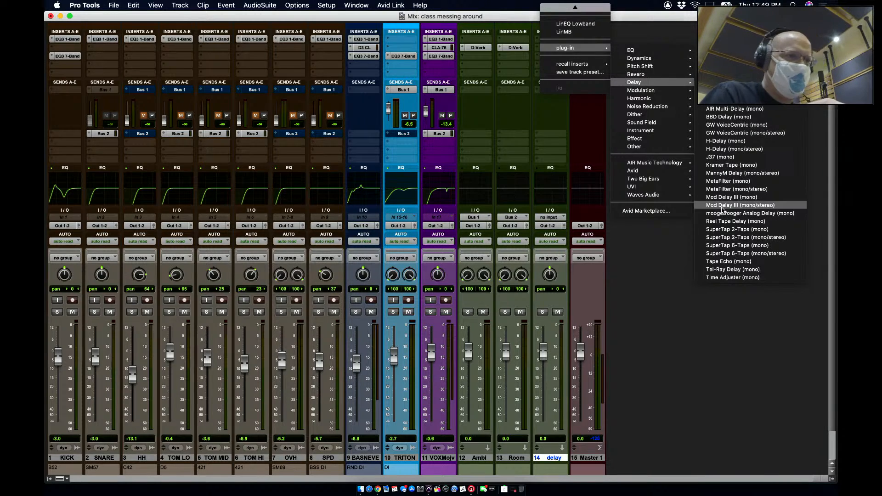
{"action": "left_click", "coordinate": [723, 206]}
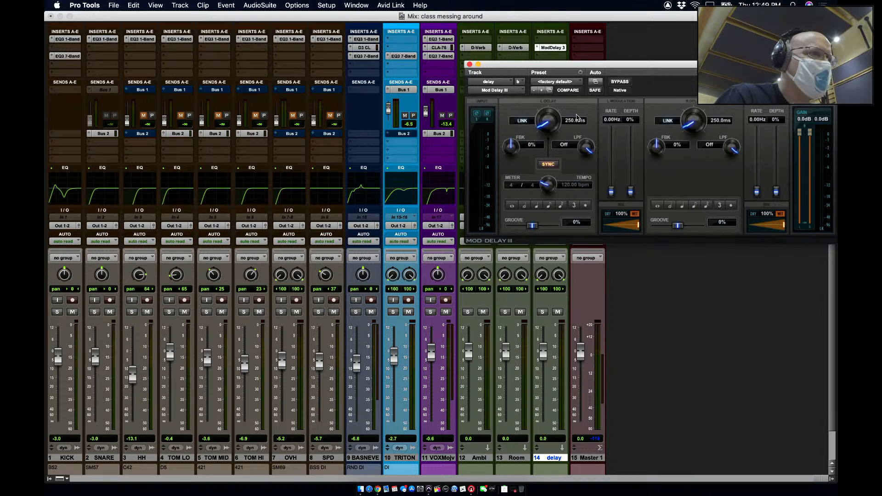
{"action": "left_click_drag", "start_coordinate": [572, 68], "coordinate": [187, 198]}
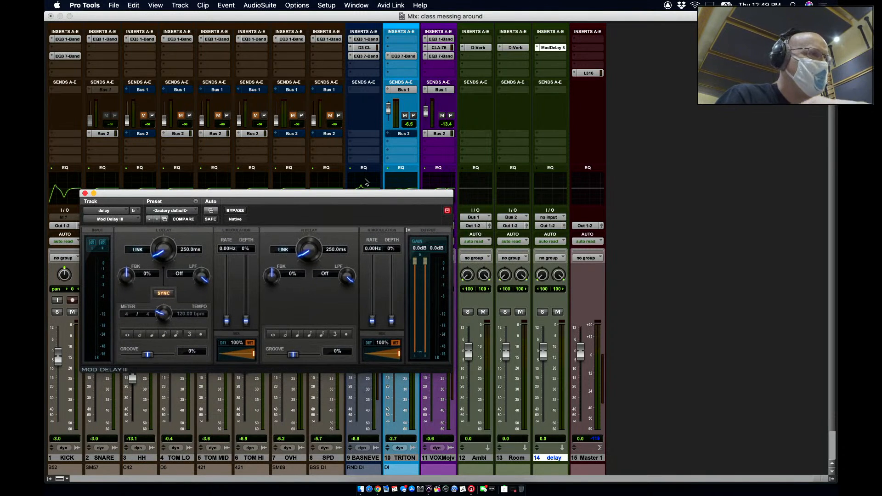
- Add a Bus 3 (Mono) send to the VOX Mojave track and set the delay track's input to Bus 3
{"action": "left_click", "coordinate": [433, 144]}
{"action": "mouse_move", "coordinate": [455, 151]}
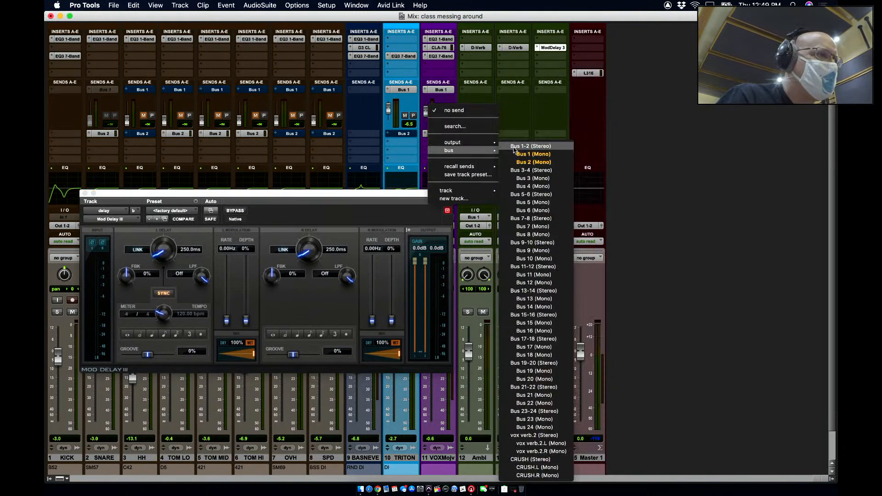
{"action": "left_click", "coordinate": [521, 178]}
{"action": "left_click", "coordinate": [550, 217]}
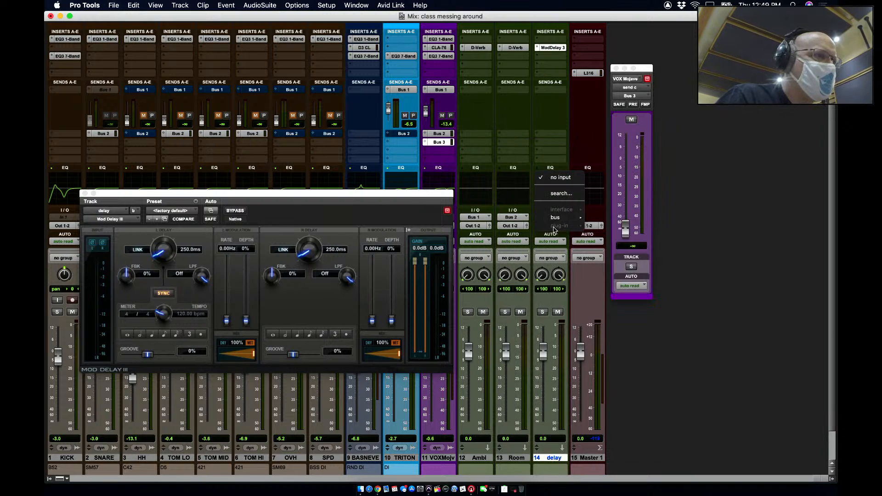
{"action": "mouse_move", "coordinate": [556, 217]}
{"action": "left_click", "coordinate": [603, 235]}
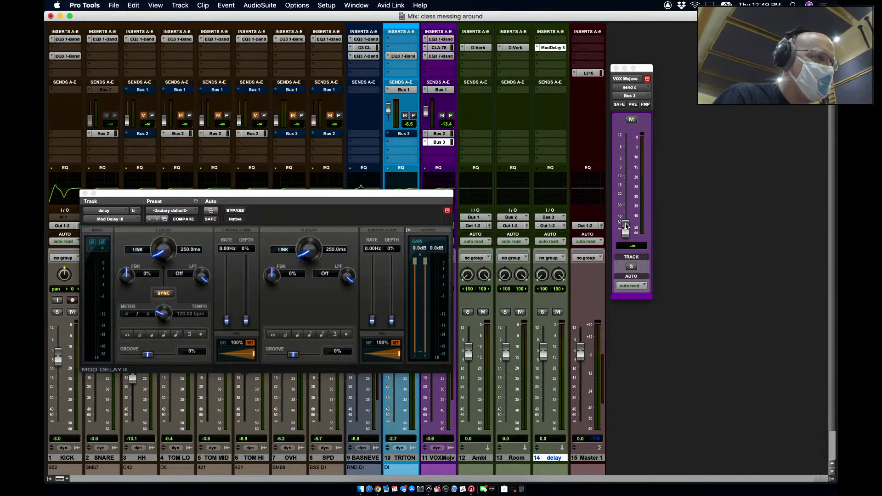
- Reset the vocal's Bus 3 send to its default level and lower the delay track's volume to -13.4 dB
{"action": "left_click", "coordinate": [626, 225], "text": "alt"}
{"action": "left_click", "coordinate": [616, 69]}
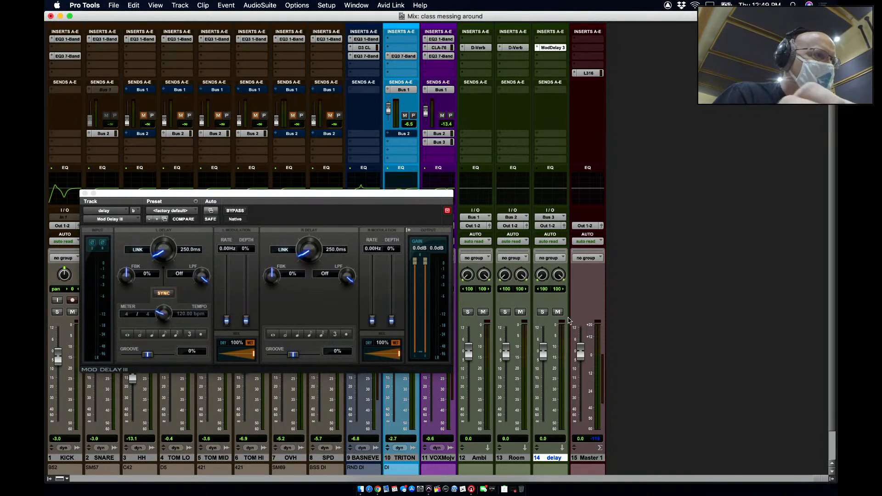
{"action": "left_click_drag", "start_coordinate": [544, 350], "coordinate": [544, 373]}
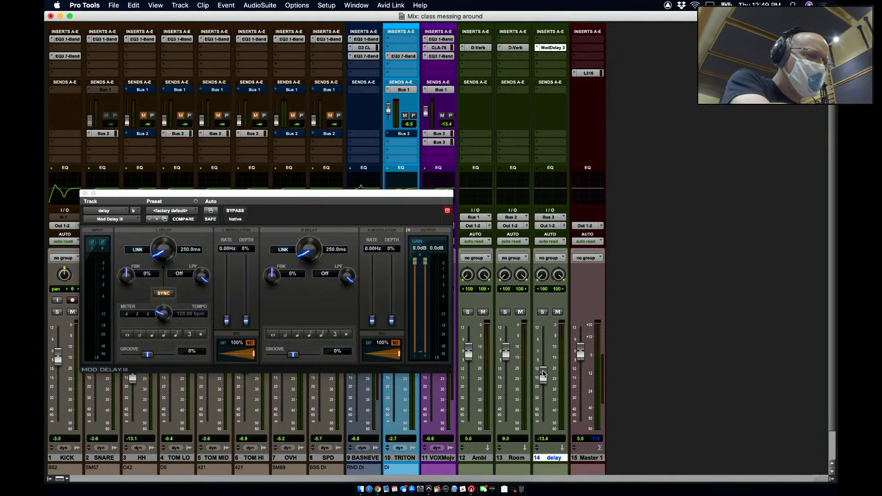
- Play the selected passage, move the delay plug-in window off the vocal's solo control, and solo the vocal and delay tracks
{"action": "key", "text": "super+equal"}
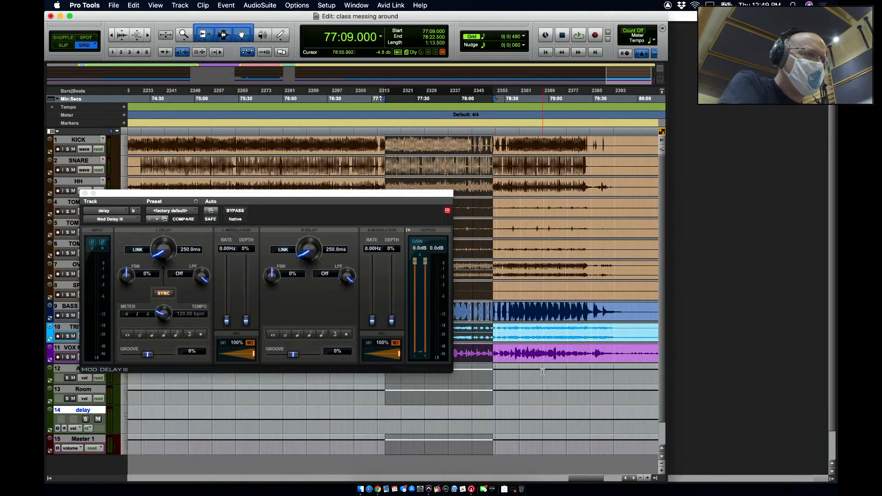
{"action": "left_click", "coordinate": [578, 37]}
{"action": "key", "text": "super+equal"}
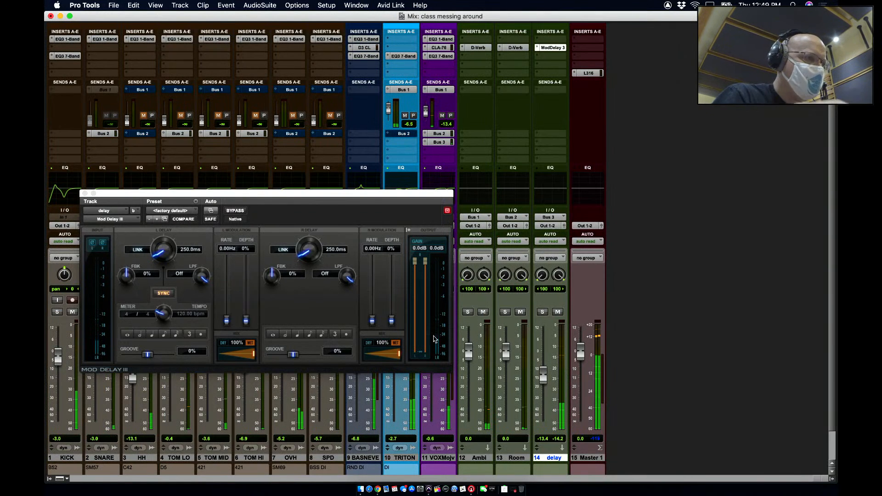
{"action": "left_click_drag", "start_coordinate": [434, 193], "coordinate": [406, 76]}
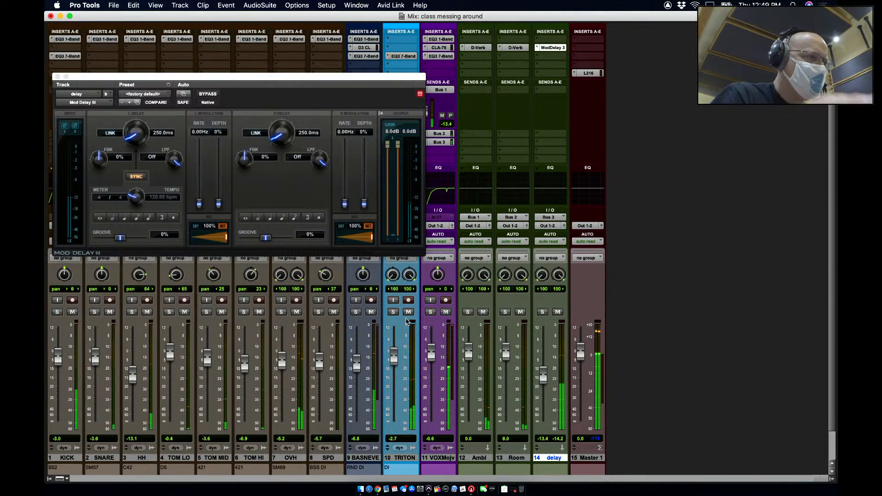
{"action": "left_click", "coordinate": [430, 313]}
{"action": "left_click", "coordinate": [543, 312]}
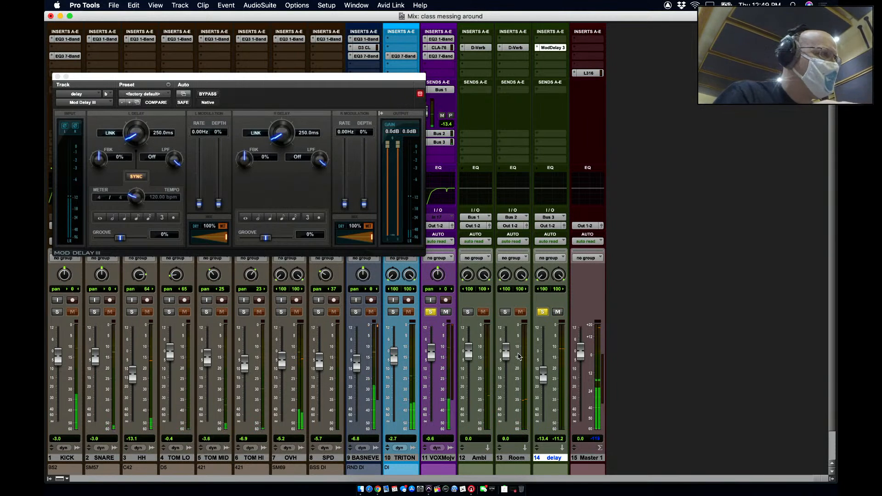
- Lower the delay track's volume to -16.3 dB and set the Mod Delay III right delay time to 296 ms
{"action": "left_click_drag", "start_coordinate": [544, 376], "coordinate": [544, 381]}
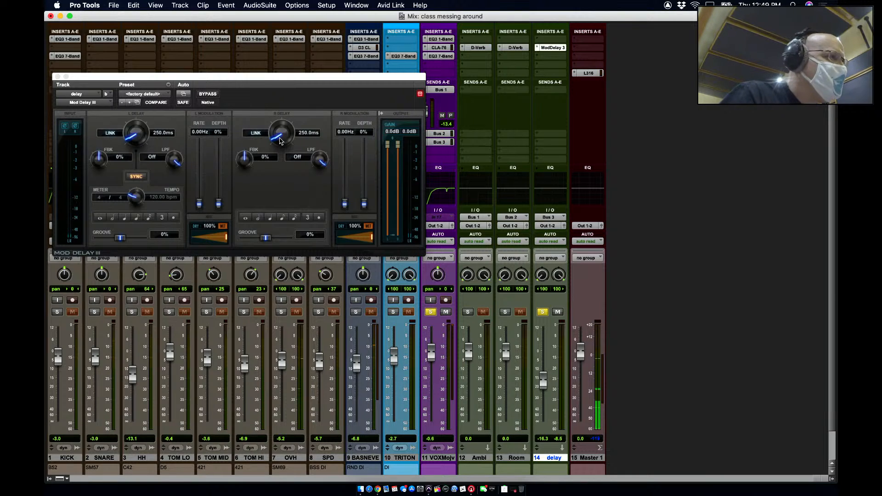
{"action": "left_click_drag", "start_coordinate": [281, 140], "coordinate": [281, 141]}
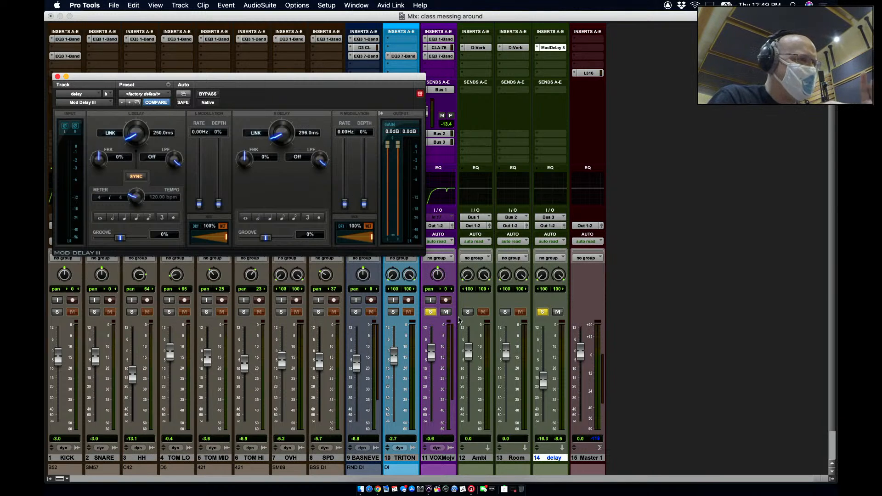
{"action": "key", "text": "space"}
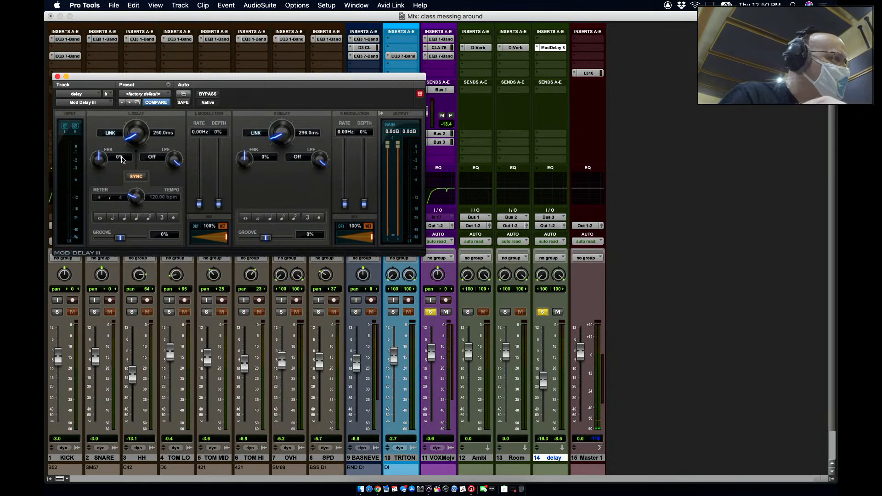
- Set the feedback of both the left and right delays to 15% in Mod Delay III
{"action": "left_click", "coordinate": [115, 158]}
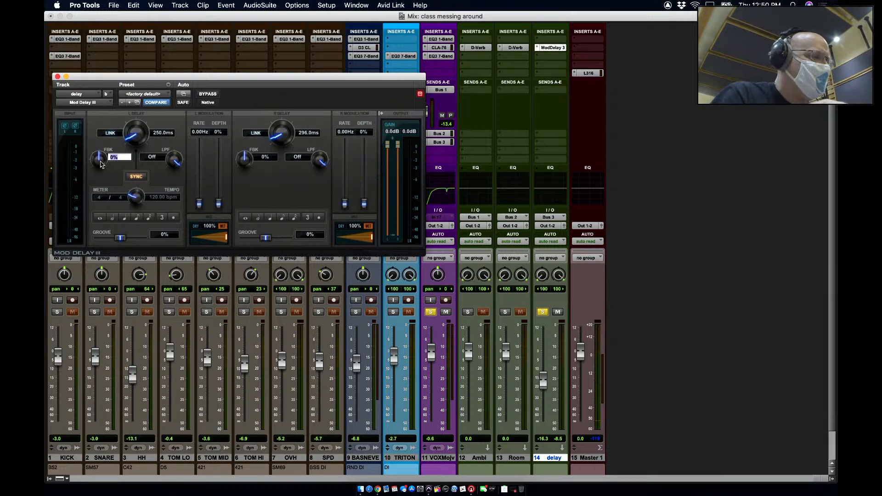
{"action": "type", "text": "10"}
{"action": "key", "text": "Return"}
{"action": "left_click", "coordinate": [119, 158]}
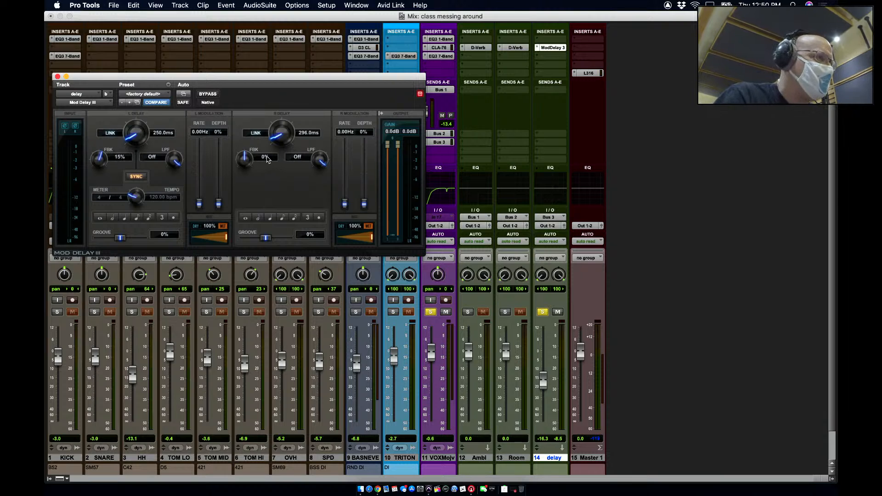
{"action": "left_click", "coordinate": [266, 158]}
{"action": "type", "text": "15"}
{"action": "key", "text": "Return"}
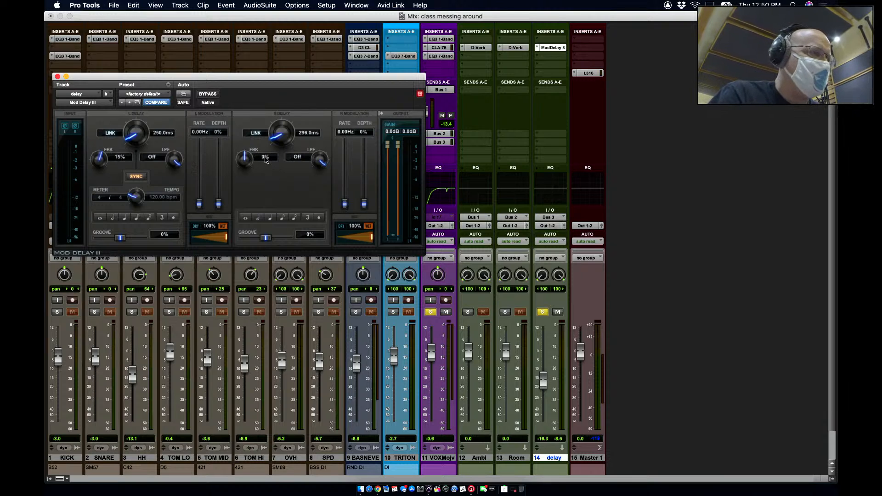
- Play the soloed vocal, raise the delay track's volume to -14.7 dB, and also solo the Ambi and Room tracks
{"action": "key", "text": "space"}
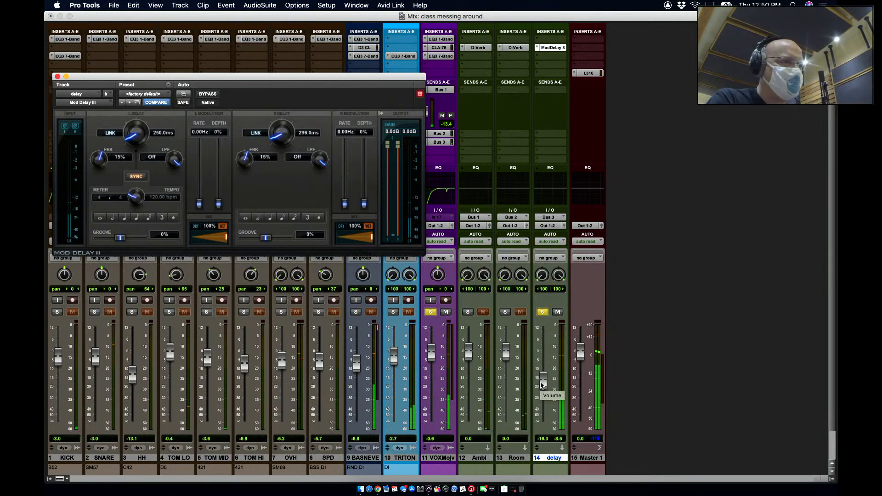
{"action": "left_click_drag", "start_coordinate": [543, 386], "coordinate": [543, 382]}
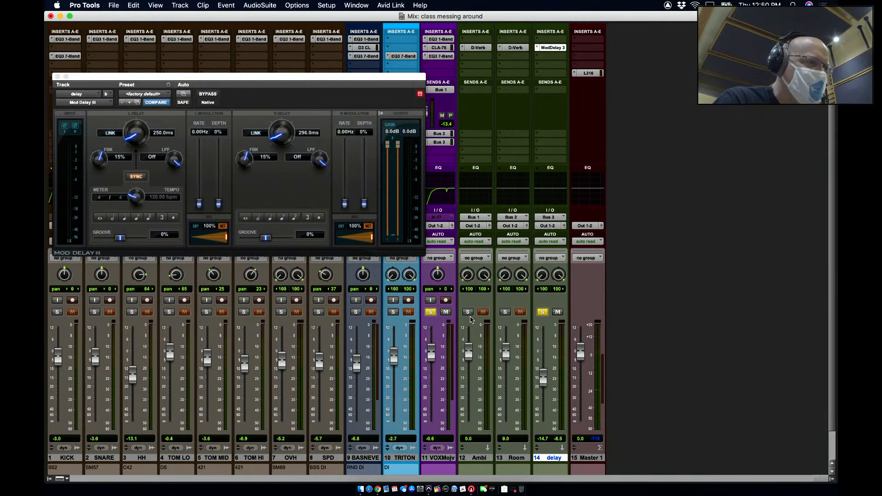
{"action": "left_click", "coordinate": [505, 313]}
{"action": "key", "text": "space"}
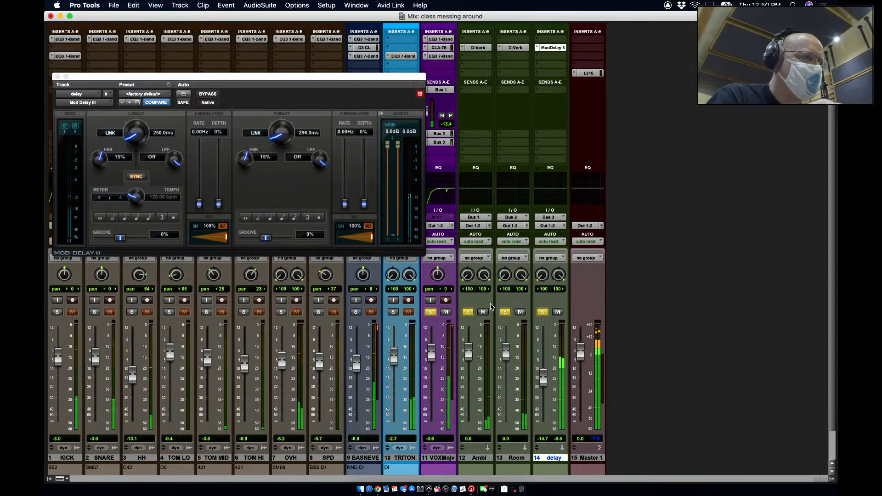
- Mute the Ambi and Room tracks to hear the vocal with only the delay, and unmute them
{"action": "left_click", "coordinate": [486, 312]}
{"action": "left_click", "coordinate": [522, 312]}
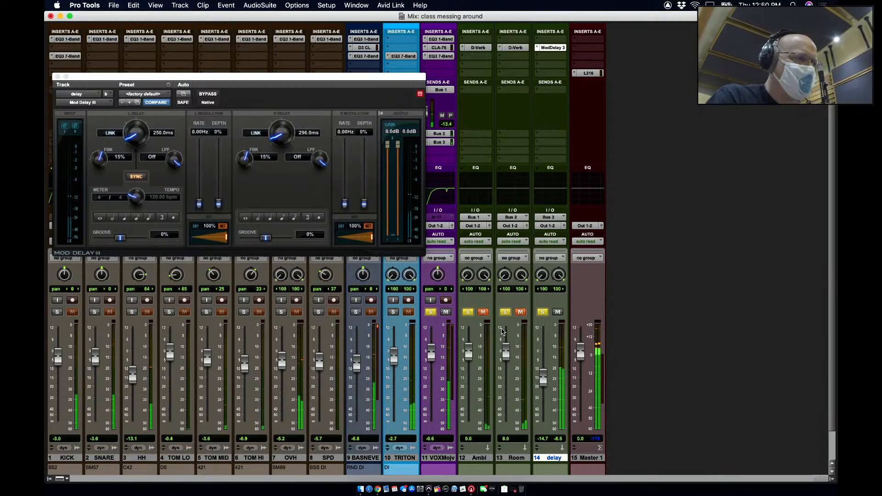
{"action": "left_click", "coordinate": [517, 312]}
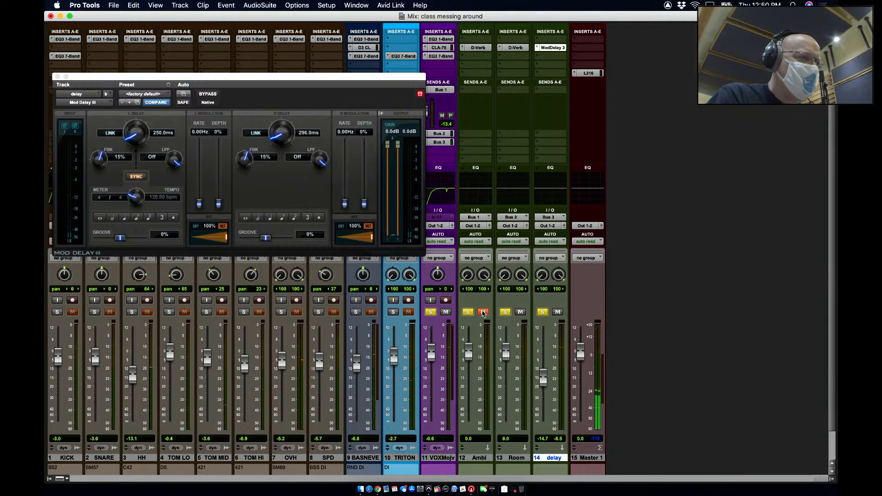
{"action": "left_click", "coordinate": [483, 312]}
- Clear the solos on the Ambi, Room, vocal and delay tracks and play the full mix
{"action": "left_click", "coordinate": [468, 312]}
{"action": "left_click", "coordinate": [505, 312]}
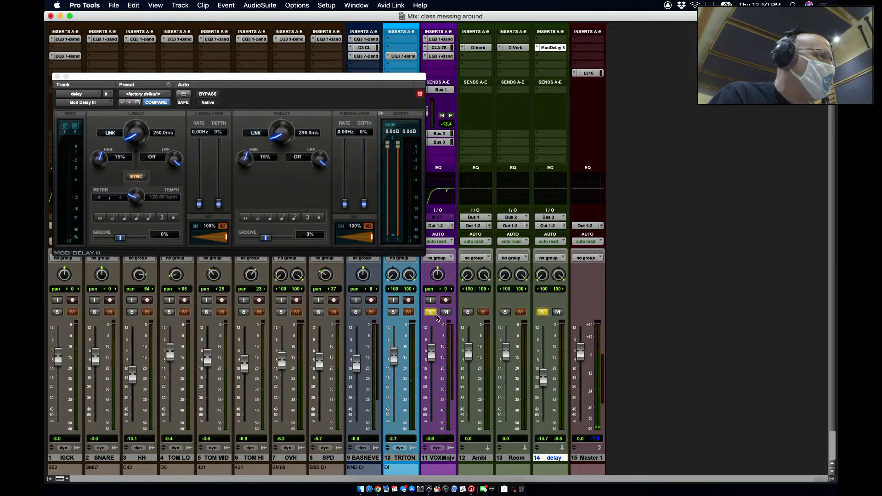
{"action": "left_click", "coordinate": [542, 312]}
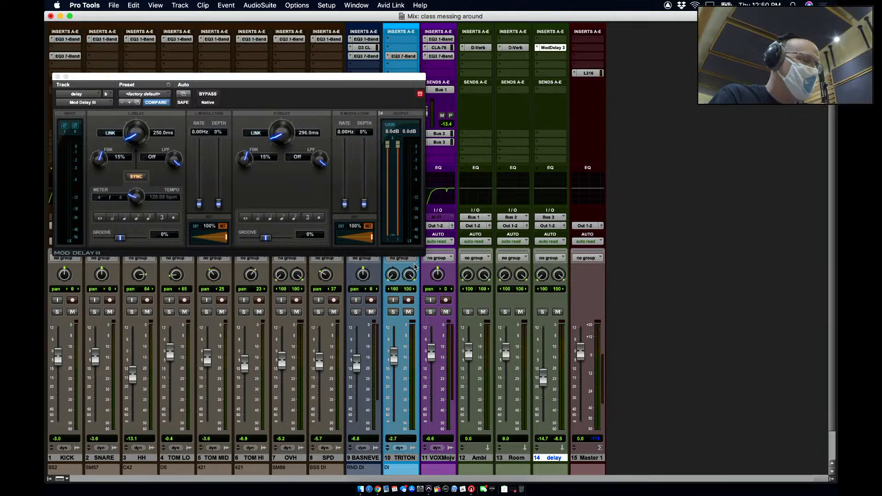
{"action": "key", "text": "space"}
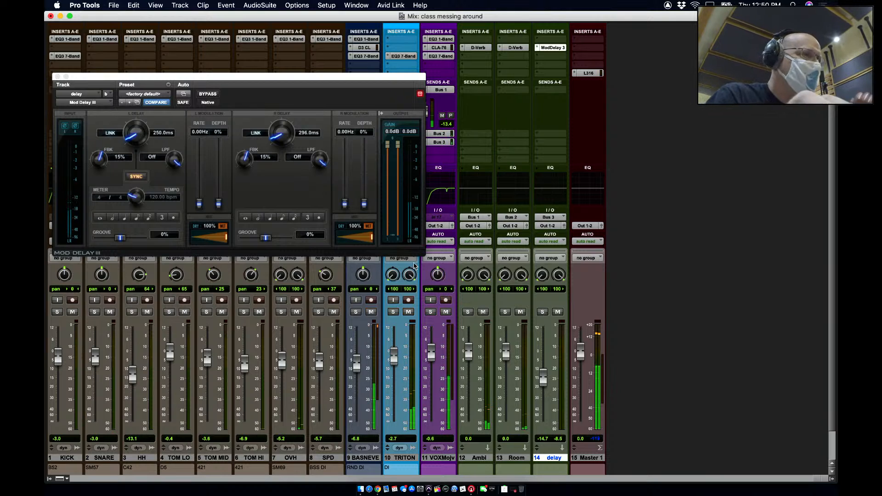
- Mute the vocal's Bus 1 and Bus 2 reverb sends and lower the delay track's volume to -19.8 dB
{"action": "left_click", "coordinate": [438, 134], "text": "super"}
{"action": "left_click", "coordinate": [440, 90], "text": "super"}
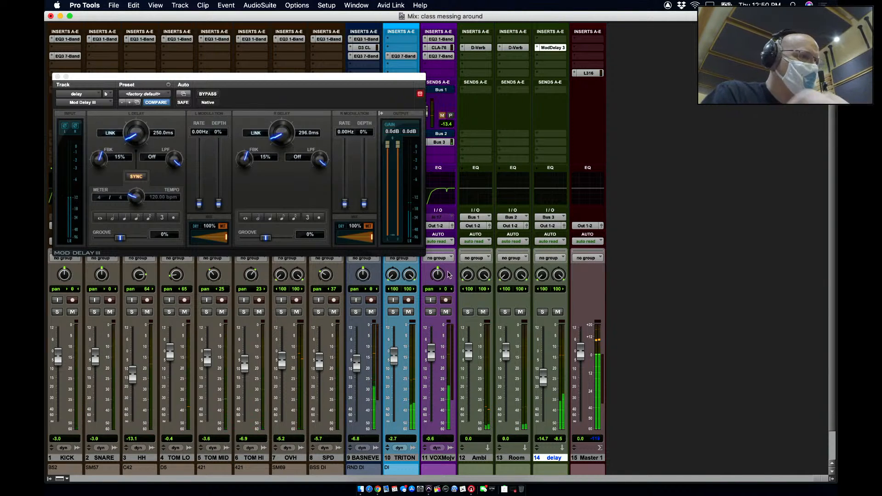
{"action": "left_click_drag", "start_coordinate": [544, 376], "coordinate": [544, 383]}
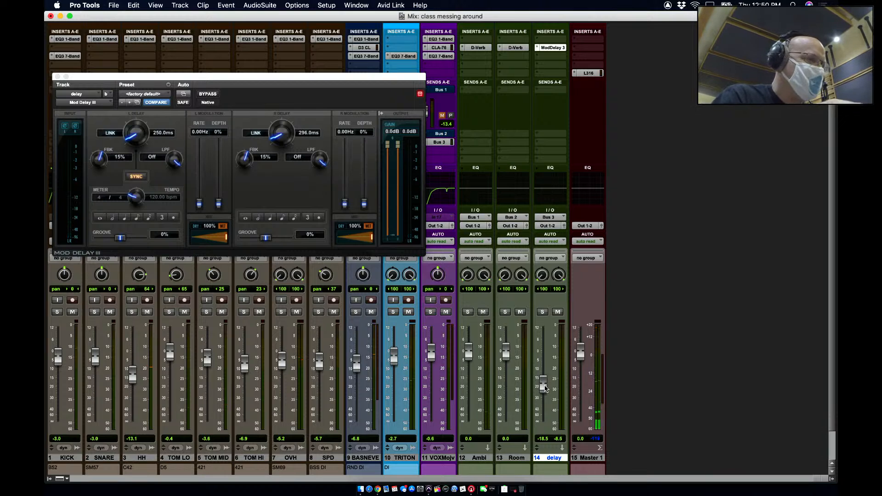
{"action": "left_click_drag", "start_coordinate": [545, 389], "coordinate": [546, 394]}
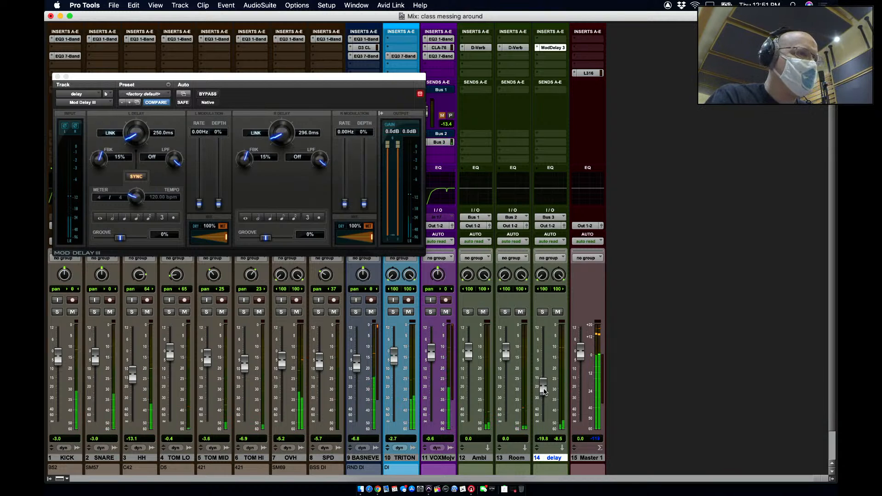
- Set the delay track's volume to -18.5 dB and insert a stereo EQ3 7-Band after its ModDelay plug-in
{"action": "left_click_drag", "start_coordinate": [546, 394], "coordinate": [545, 390]}
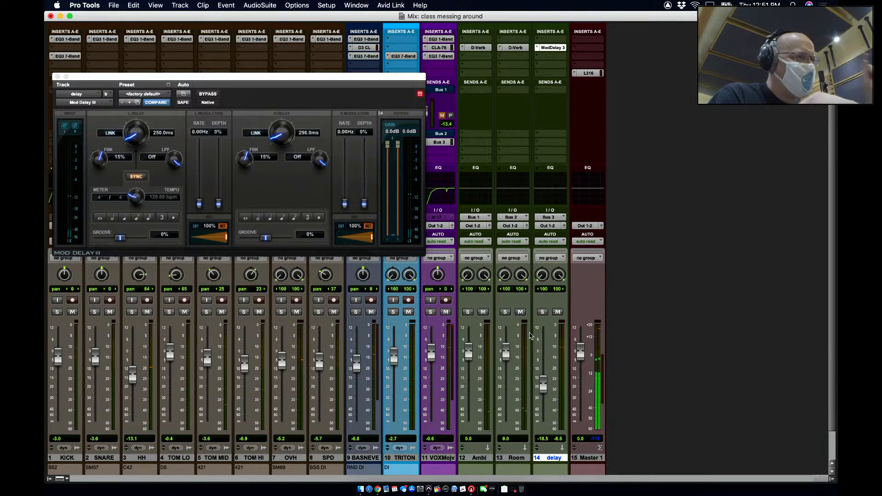
{"action": "left_click", "coordinate": [553, 60]}
{"action": "mouse_move", "coordinate": [582, 56]}
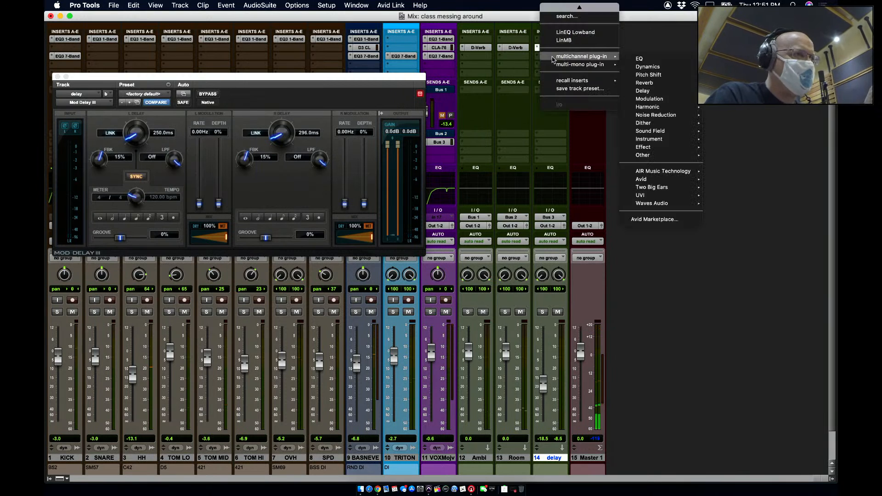
{"action": "mouse_move", "coordinate": [652, 59]}
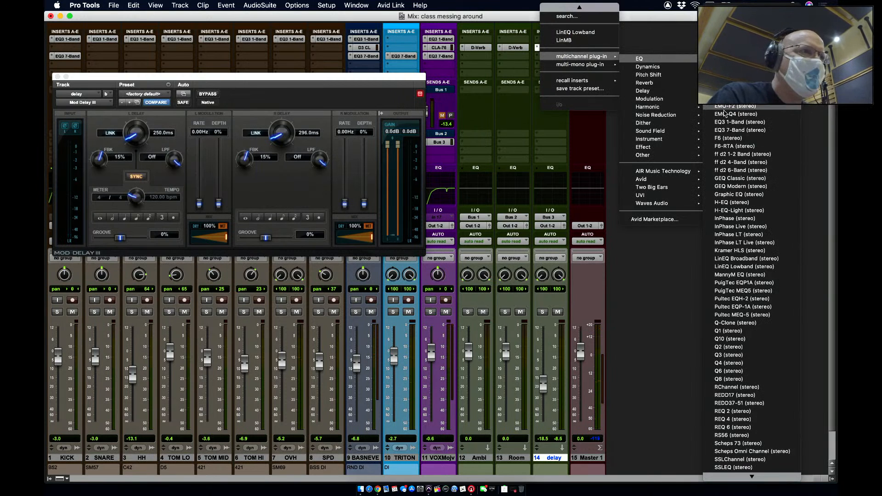
{"action": "left_click", "coordinate": [729, 134]}
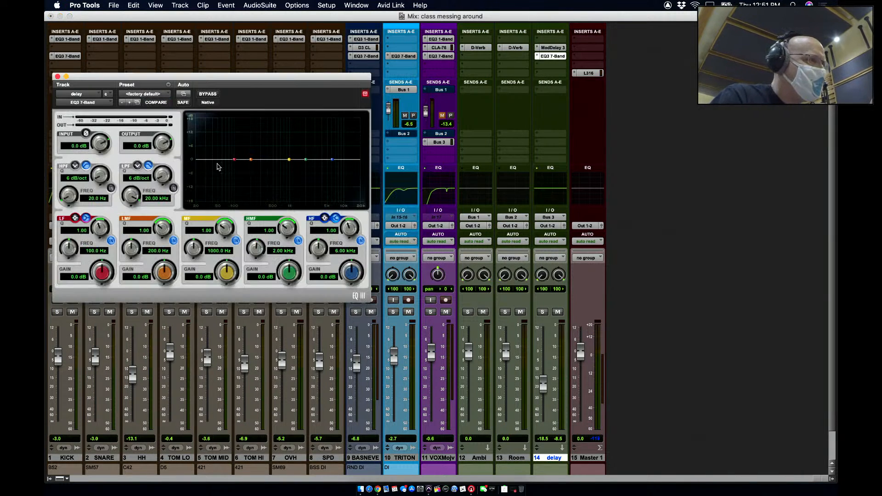
- Enable the delay EQ's high-pass and low-pass filters, setting them to 216.5 Hz and 6.45 kHz
{"action": "left_click", "coordinate": [112, 188]}
{"action": "left_click", "coordinate": [174, 188]}
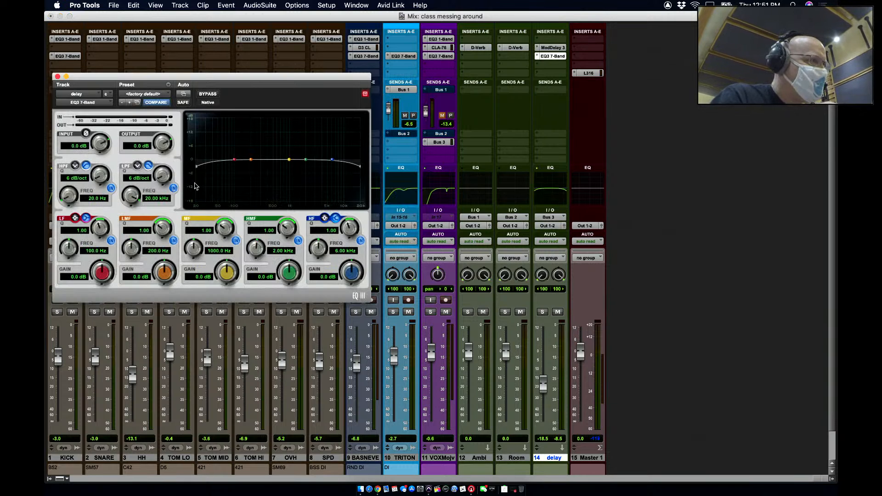
{"action": "left_click_drag", "start_coordinate": [202, 167], "coordinate": [255, 168]}
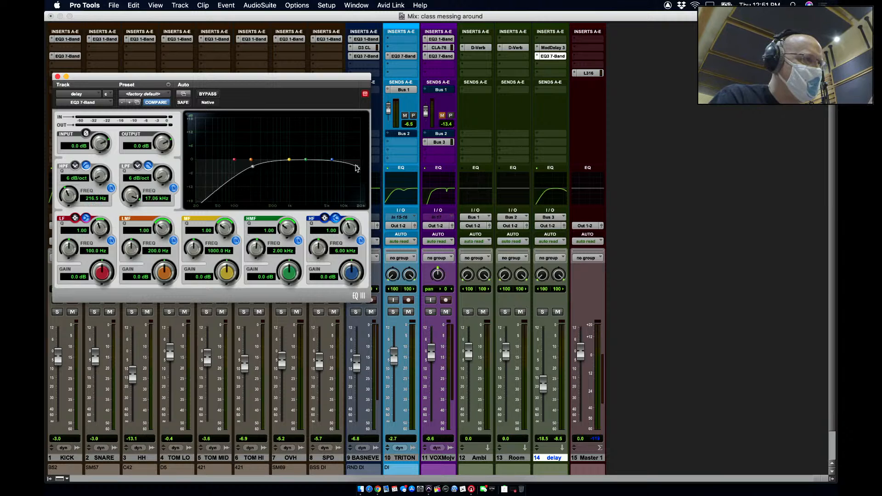
{"action": "left_click_drag", "start_coordinate": [356, 169], "coordinate": [334, 170]}
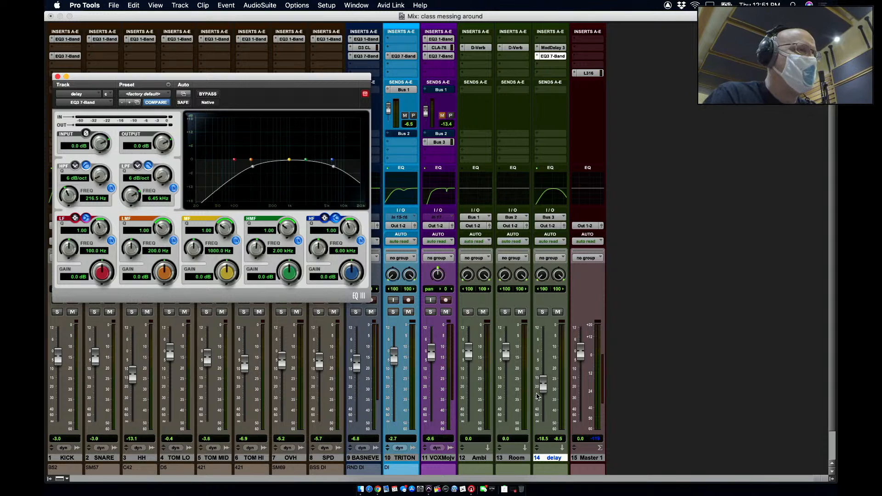
- Play the mix, set the delay track's volume to -18.2 dB, and bring up the Edit window
{"action": "key", "text": "space"}
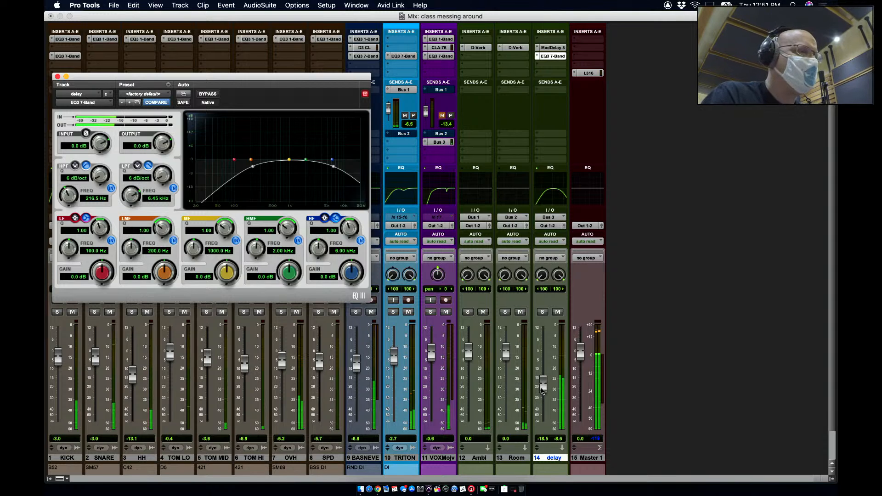
{"action": "left_click_drag", "start_coordinate": [542, 388], "coordinate": [542, 390]}
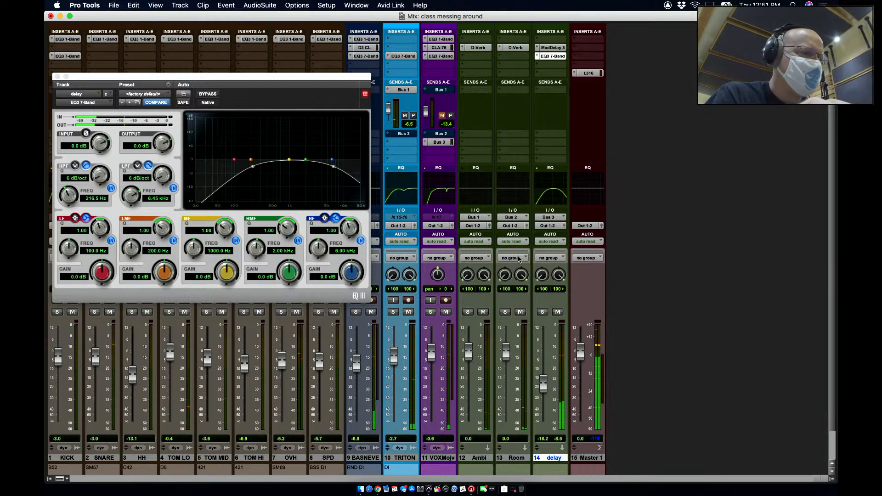
{"action": "key", "text": "super+equal"}
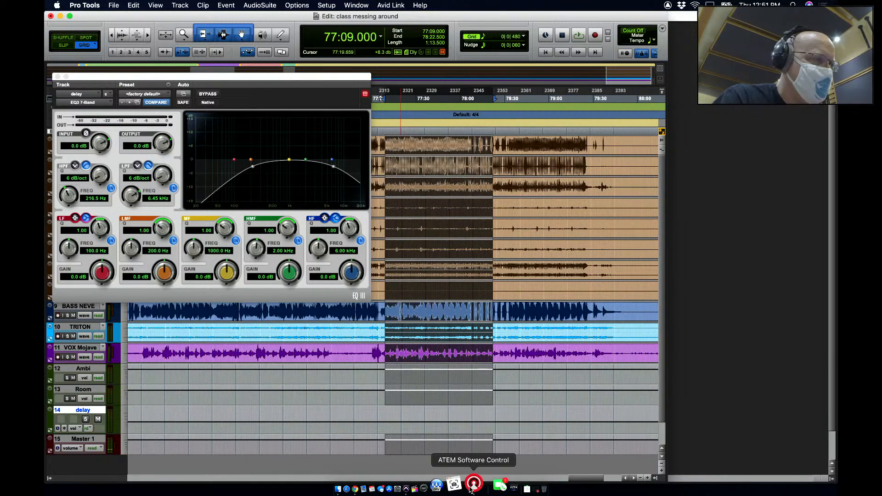
- Switch to Google Meet in Chrome, turn on the microphone, and mute the live stream preview in YouTube Studio
{"action": "left_click", "coordinate": [375, 490]}
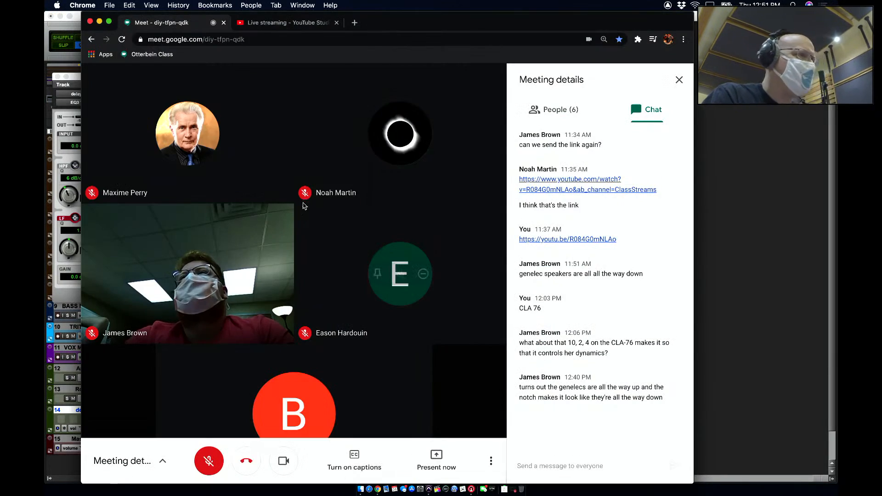
{"action": "left_click", "coordinate": [209, 462]}
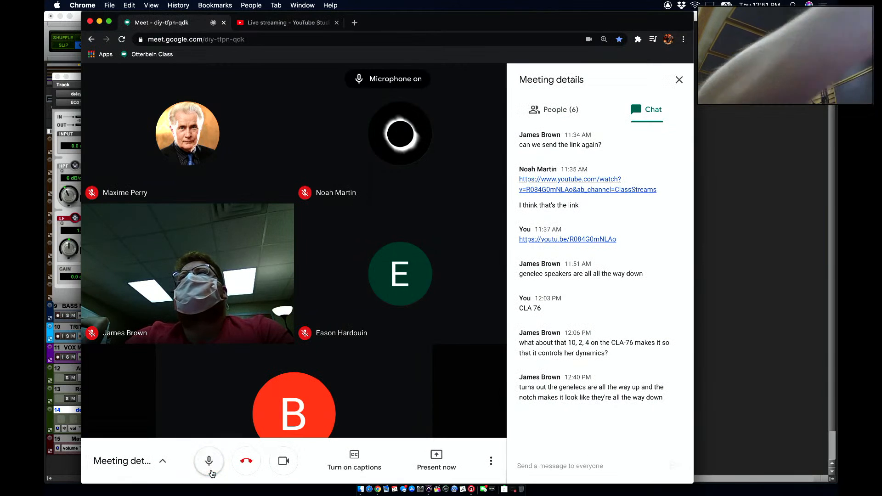
{"action": "left_click", "coordinate": [270, 25]}
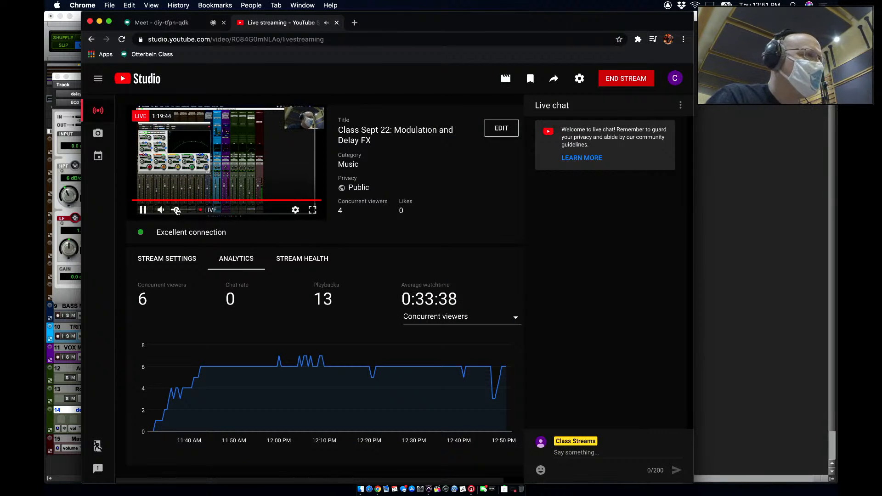
{"action": "left_click_drag", "start_coordinate": [177, 210], "coordinate": [173, 211]}
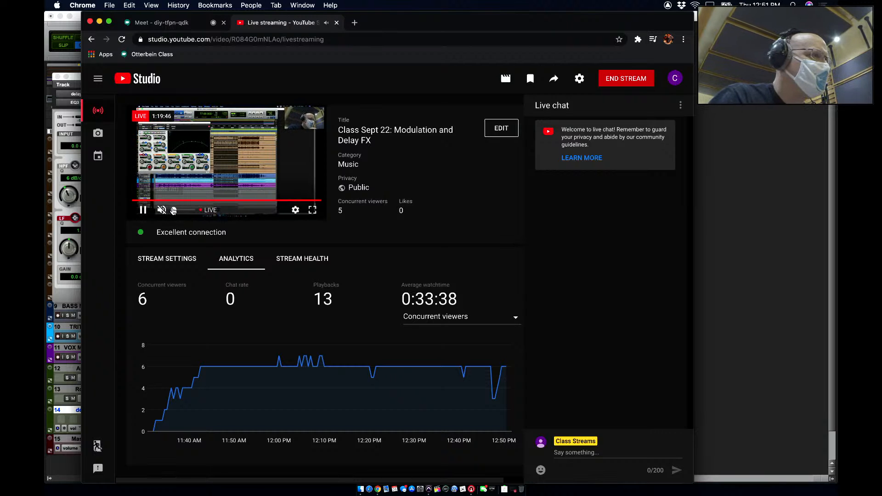
{"action": "left_click", "coordinate": [160, 23]}
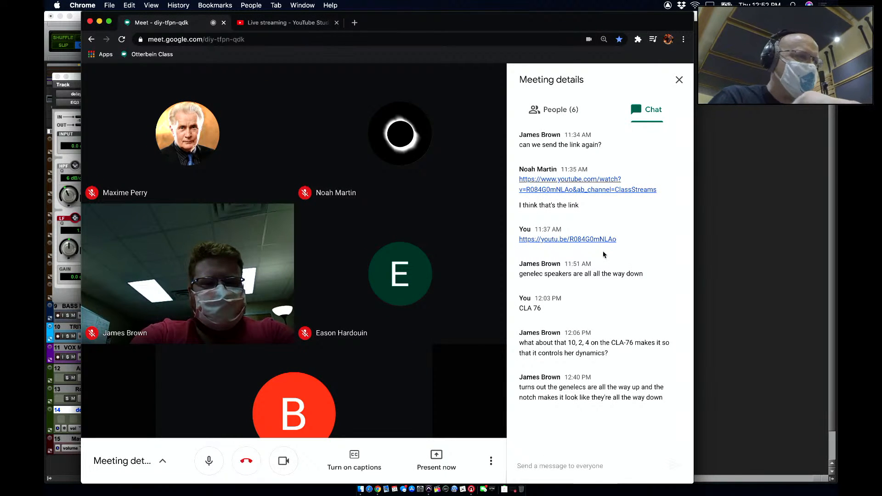
- Hide and reopen the meeting chat, and leave the browser for the Pro Tools session
{"action": "left_click", "coordinate": [680, 80]}
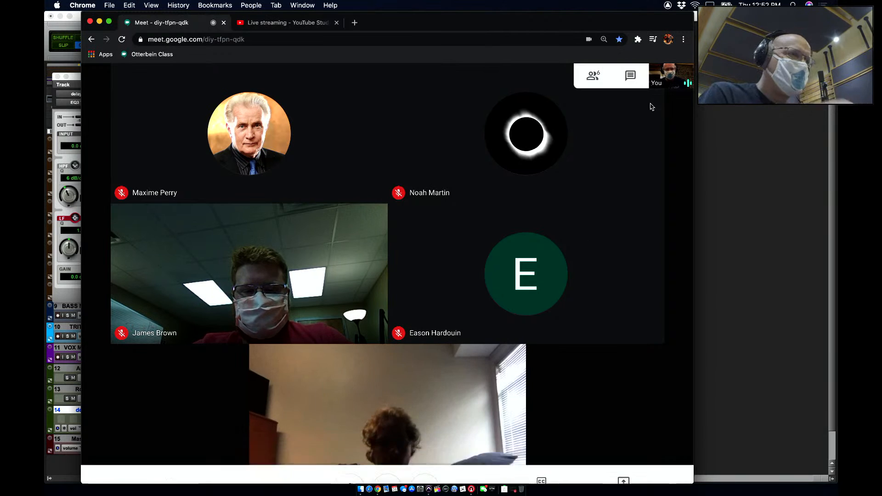
{"action": "left_click", "coordinate": [631, 77]}
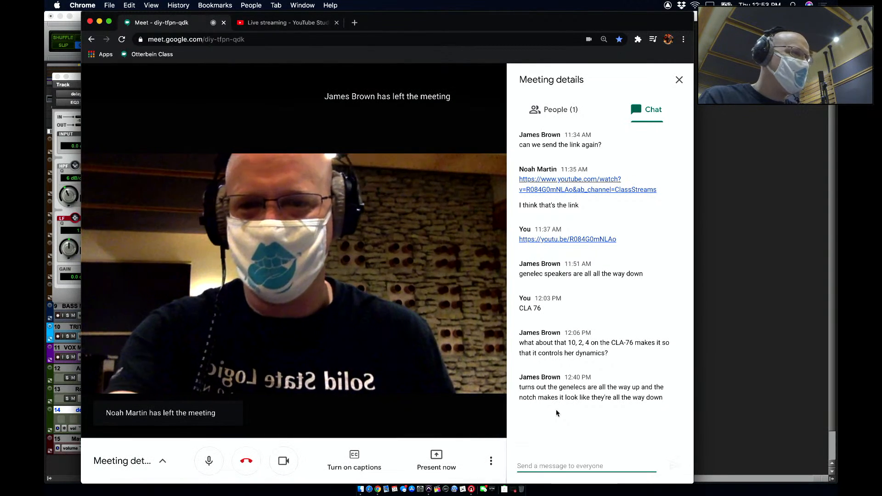
{"action": "key", "text": "super+q"}
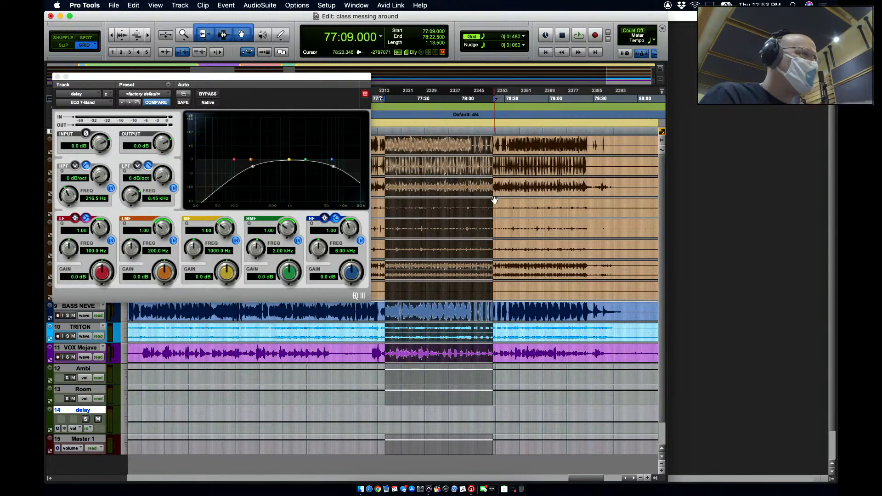
- Play the selected passage, close the delay track's EQ window, and show the Mix window
{"action": "key", "text": "space"}
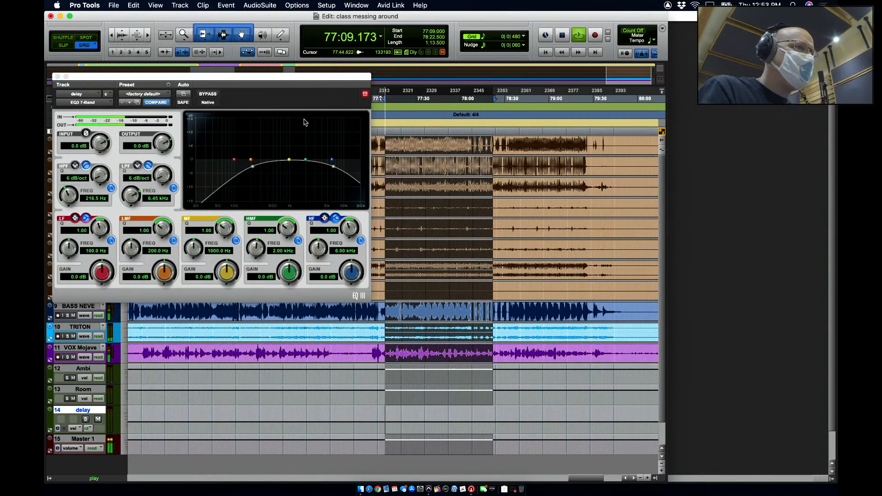
{"action": "left_click", "coordinate": [57, 77]}
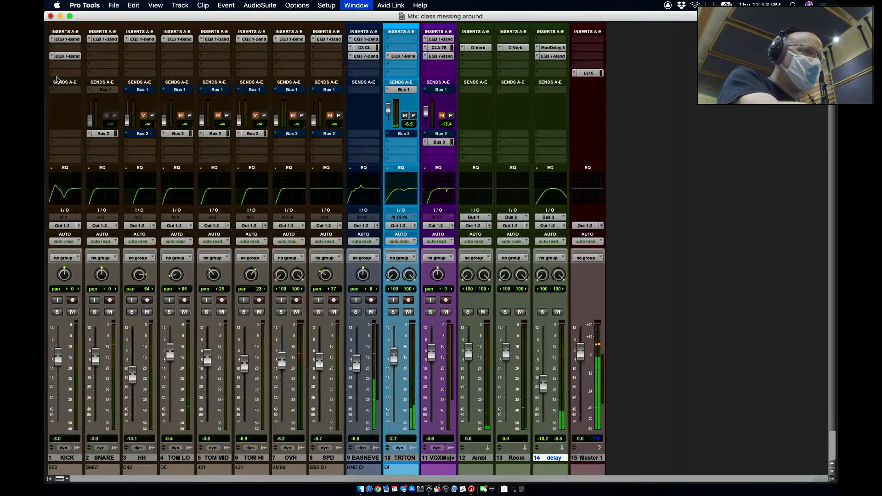
{"action": "key", "text": "super+equal"}
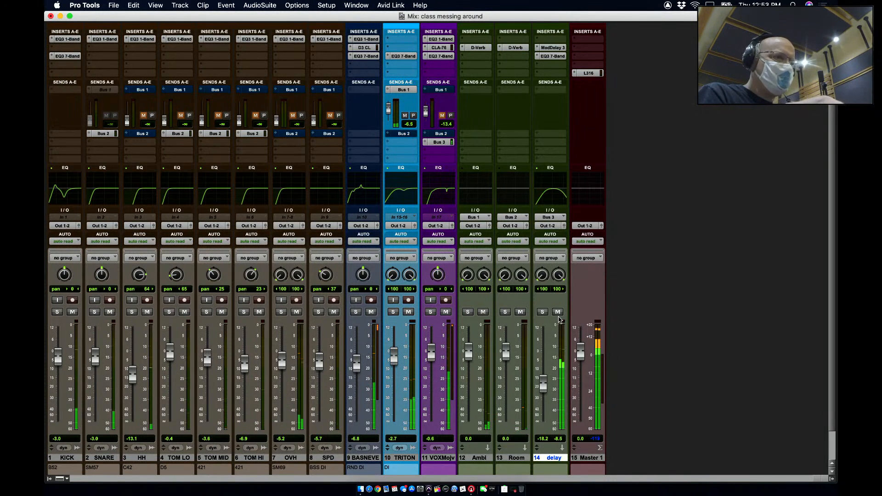
- Mute the delay track and the vocal's Bus 3 send, and unmute the vocal's Bus 1 and Bus 2 reverb sends
{"action": "left_click", "coordinate": [557, 312]}
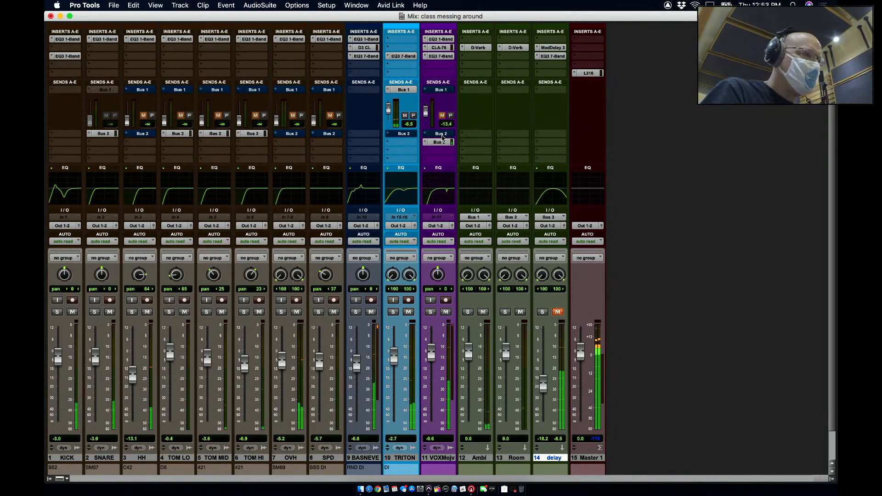
{"action": "left_click", "coordinate": [445, 133], "text": "super"}
{"action": "left_click", "coordinate": [445, 91], "text": "super"}
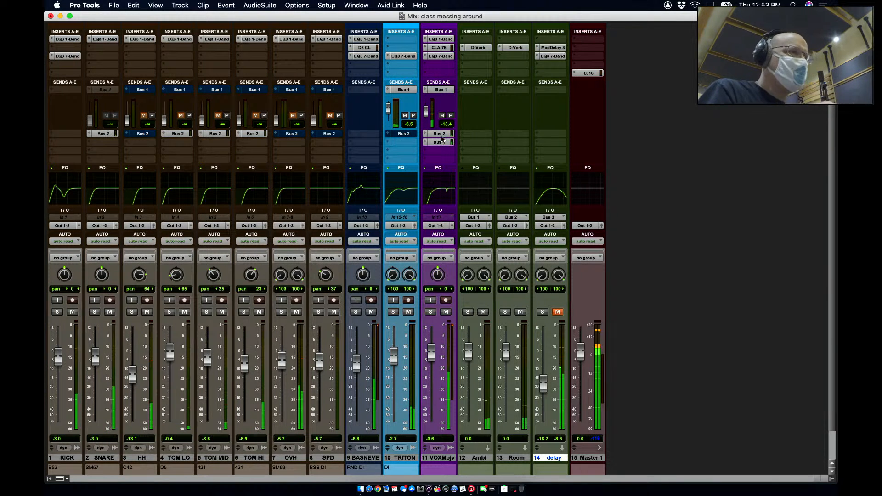
{"action": "left_click", "coordinate": [440, 143], "text": "super"}
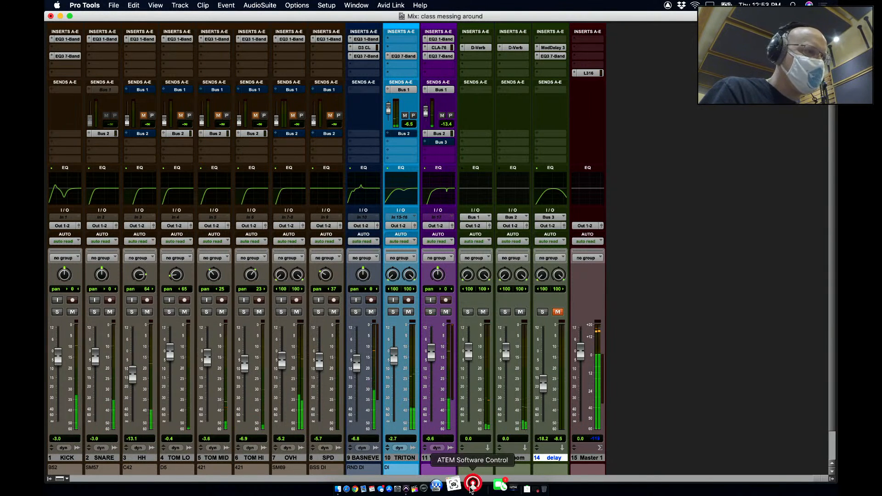
- Switch to Google Chrome while the mix plays
{"action": "left_click", "coordinate": [378, 486]}
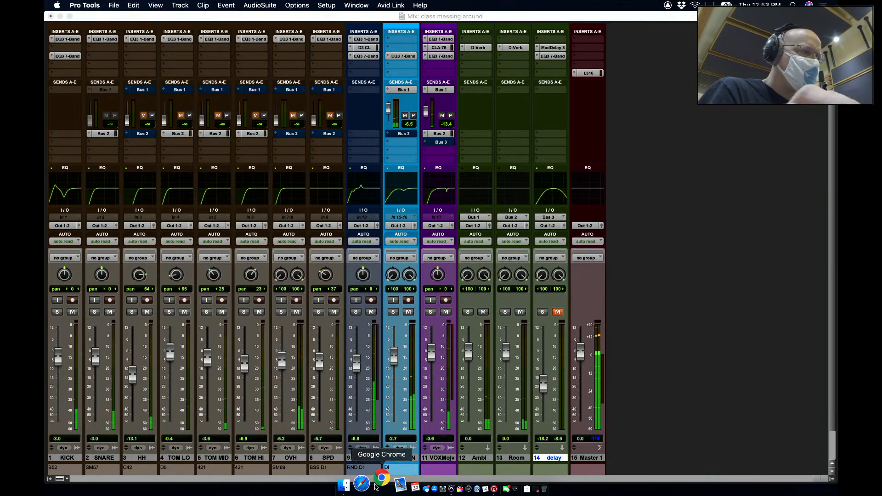